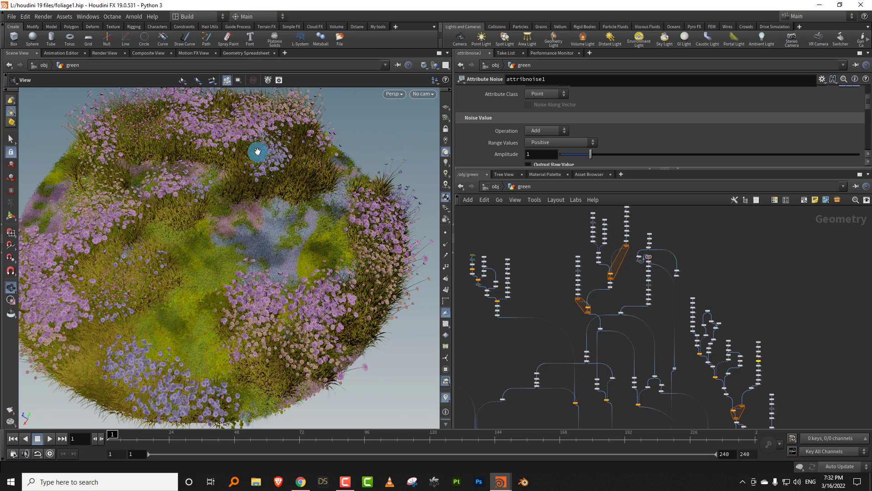
- Examine the low ground cover, clover leaves and grass blades in the middle of the finished meadow up close
scroll(356, 121, up, 5)
drag(290, 267, 205, 279)
right_drag(198, 290, 244, 246)
drag(244, 245, 193, 293)
right_drag(193, 292, 282, 191)
middle_drag(282, 191, 258, 230)
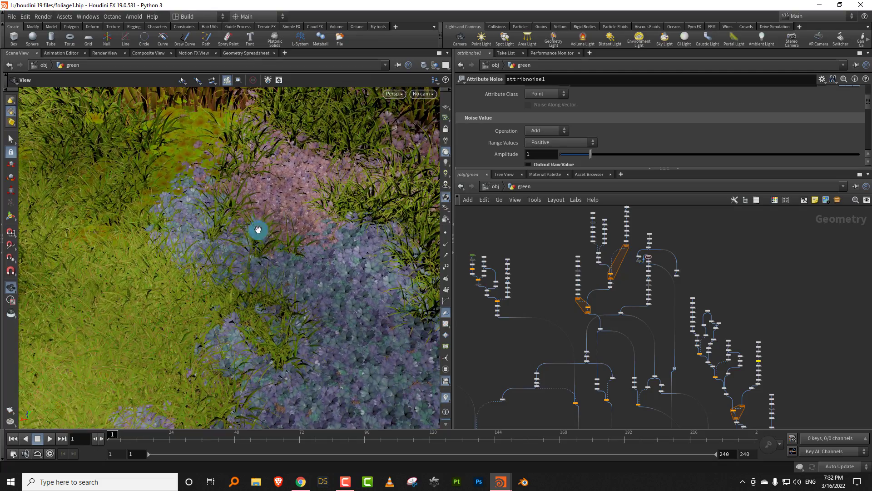
drag(269, 227, 237, 208)
middle_drag(221, 200, 216, 313)
right_drag(217, 313, 277, 200)
middle_drag(277, 200, 247, 266)
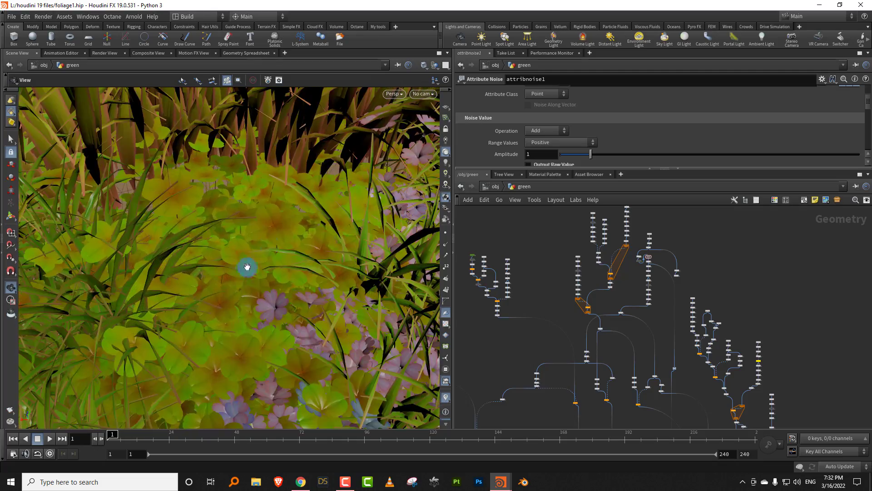
right_drag(249, 253, 212, 323)
drag(232, 255, 234, 230)
right_drag(233, 230, 233, 238)
drag(233, 237, 255, 236)
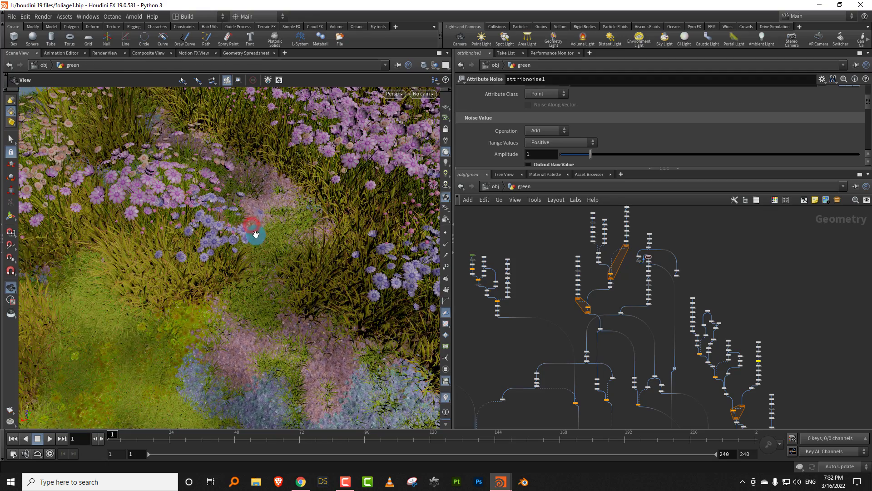
- Examine the purple, blue and pink flower clusters and the taller grass around them from several close viewpoints
middle_drag(251, 222, 254, 235)
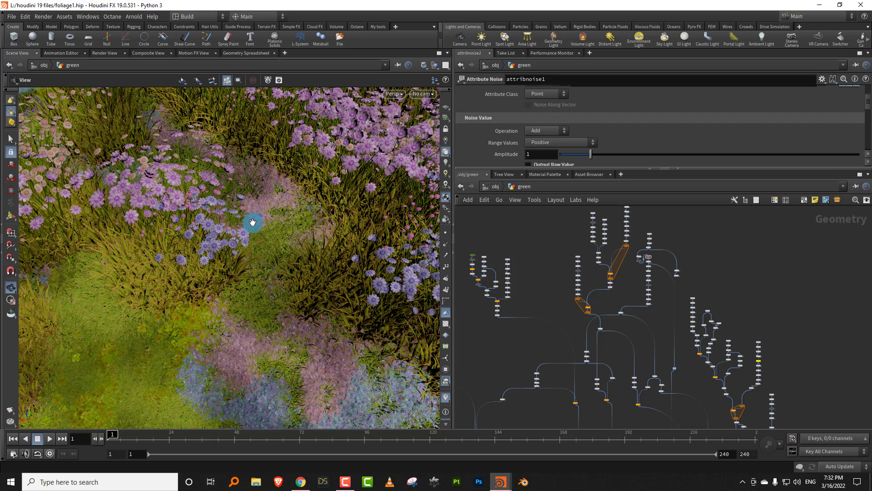
middle_drag(342, 189, 212, 292)
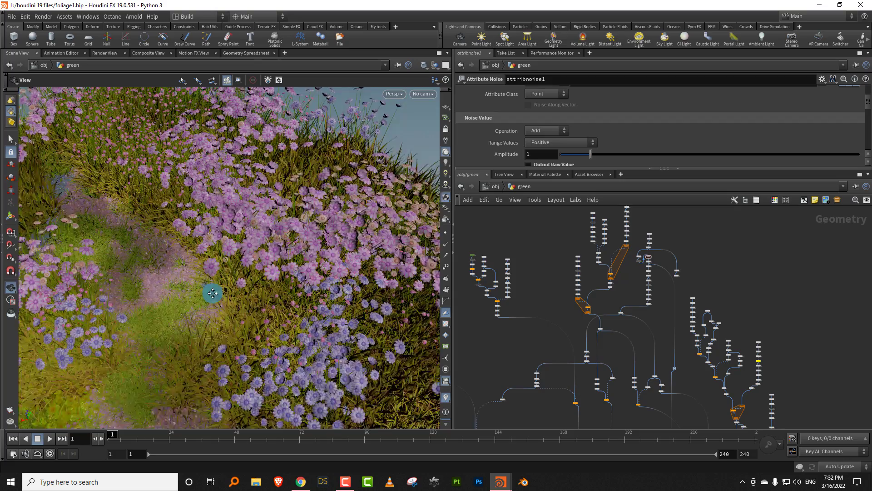
drag(212, 292, 189, 279)
right_drag(189, 278, 271, 217)
middle_drag(271, 217, 256, 254)
drag(256, 253, 319, 224)
middle_drag(319, 224, 244, 269)
drag(244, 268, 369, 251)
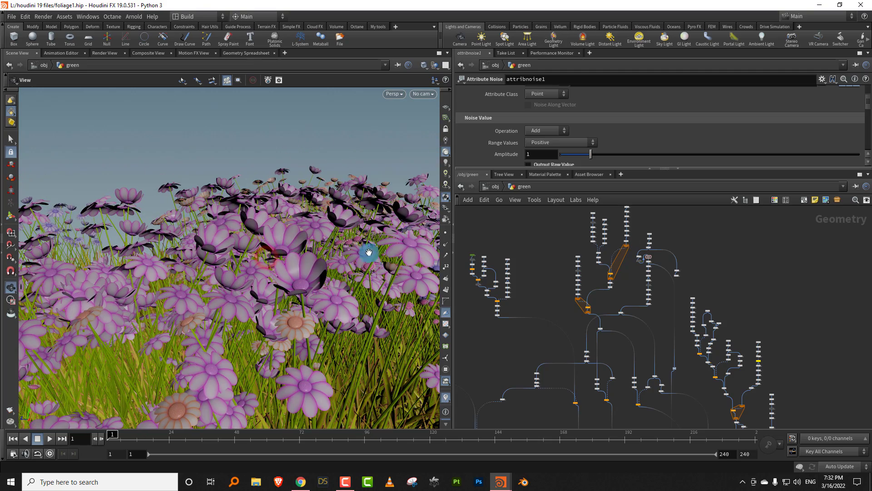
right_drag(312, 273, 234, 329)
drag(302, 251, 304, 301)
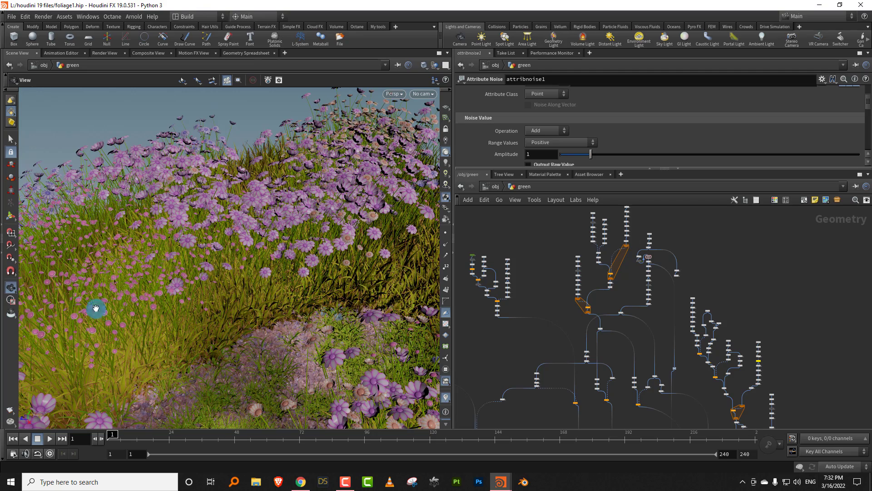
right_drag(95, 308, 203, 278)
drag(214, 285, 281, 247)
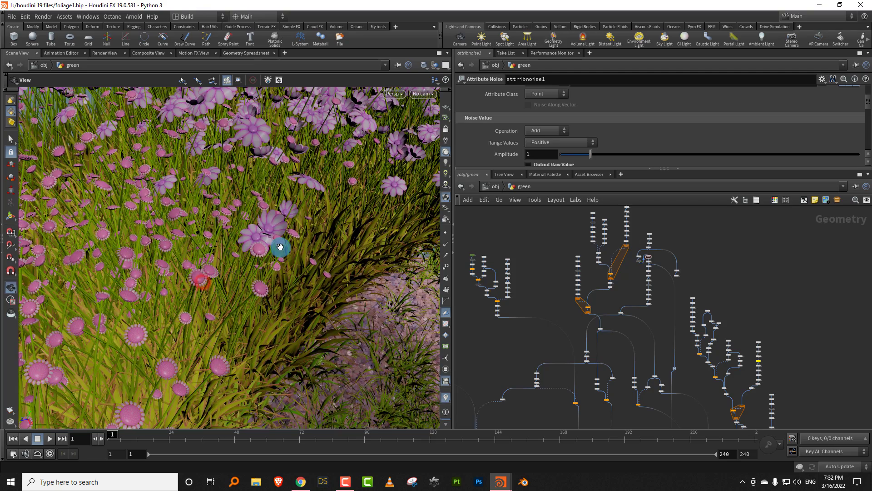
drag(204, 281, 224, 295)
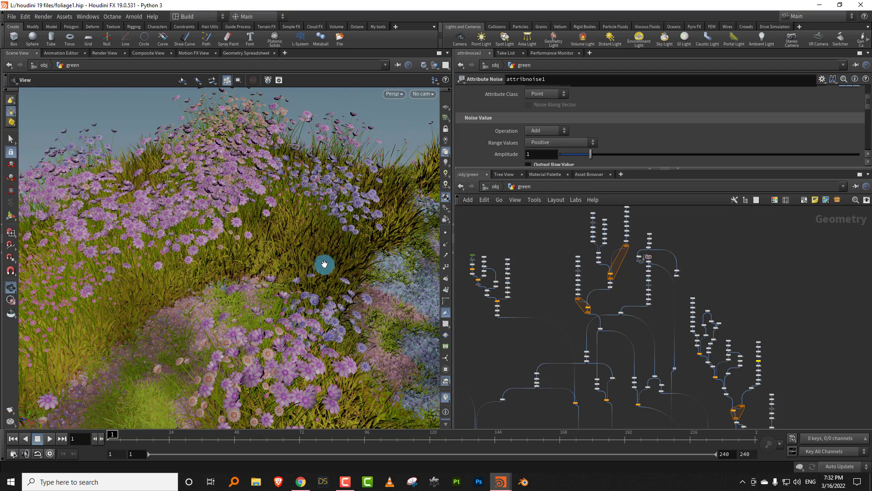
drag(296, 285, 252, 296)
drag(323, 306, 275, 277)
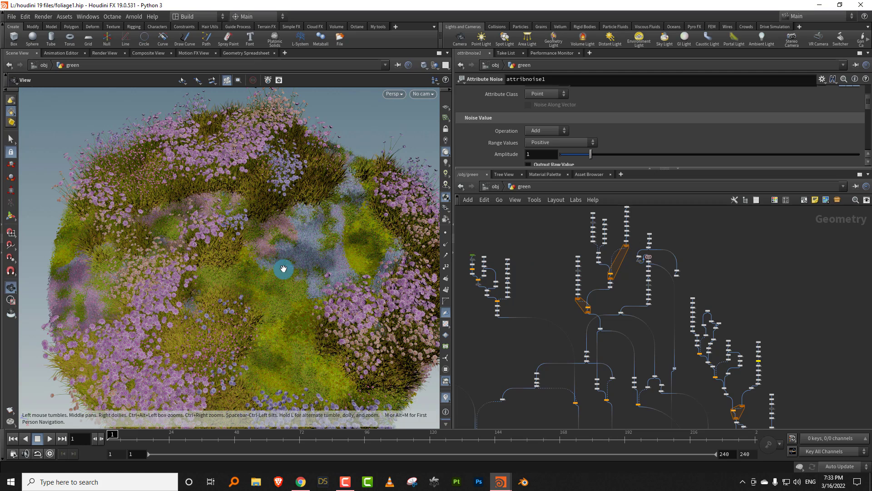
- Look over the whole circular meadow and its centre, making the network pane taller to show more of the node tree
drag(303, 299, 403, 249)
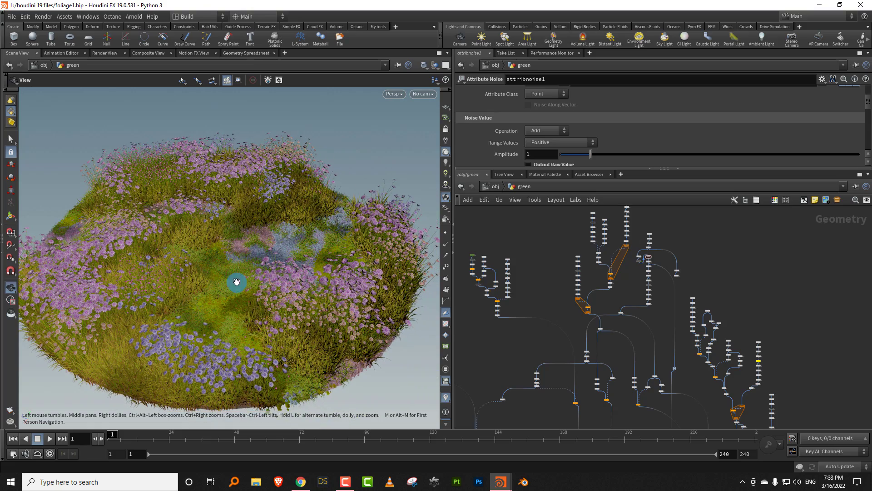
scroll(245, 298, up, 5)
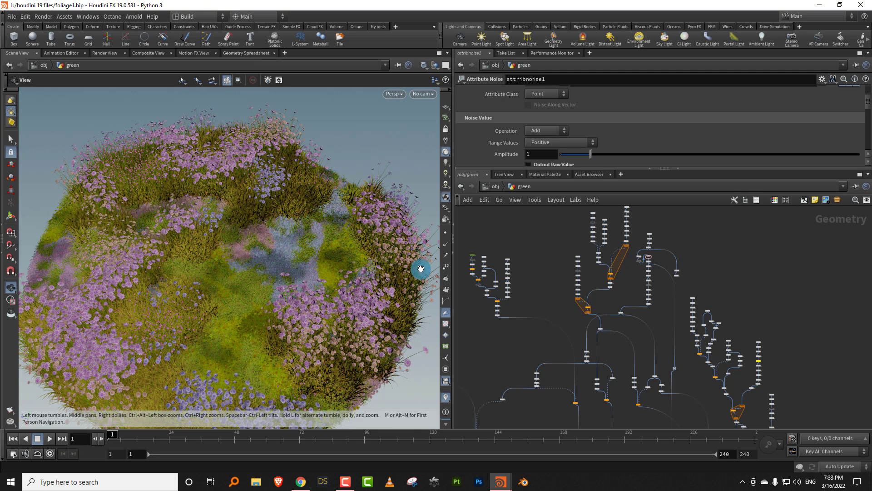
drag(557, 168, 555, 138)
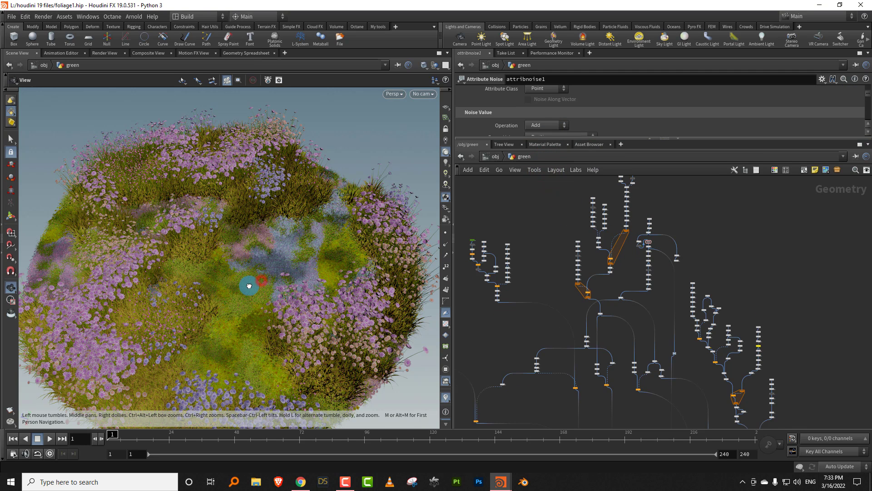
drag(247, 286, 212, 240)
right_drag(214, 224, 273, 195)
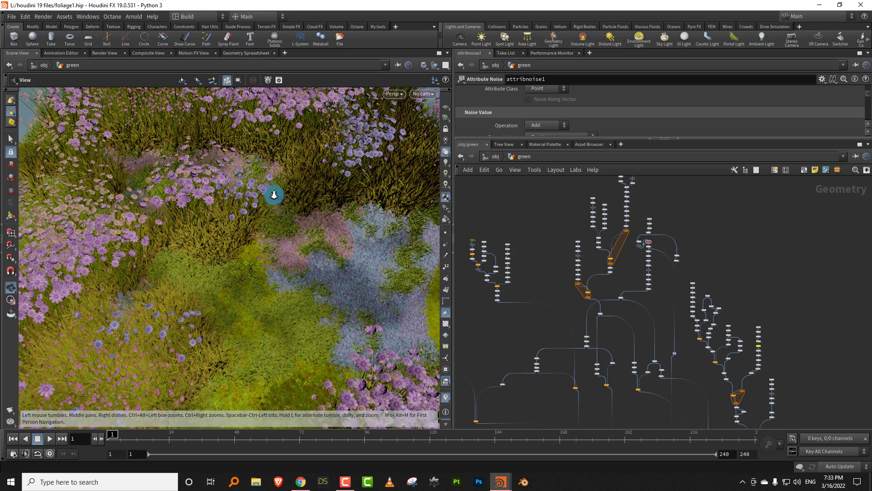
middle_drag(273, 195, 236, 230)
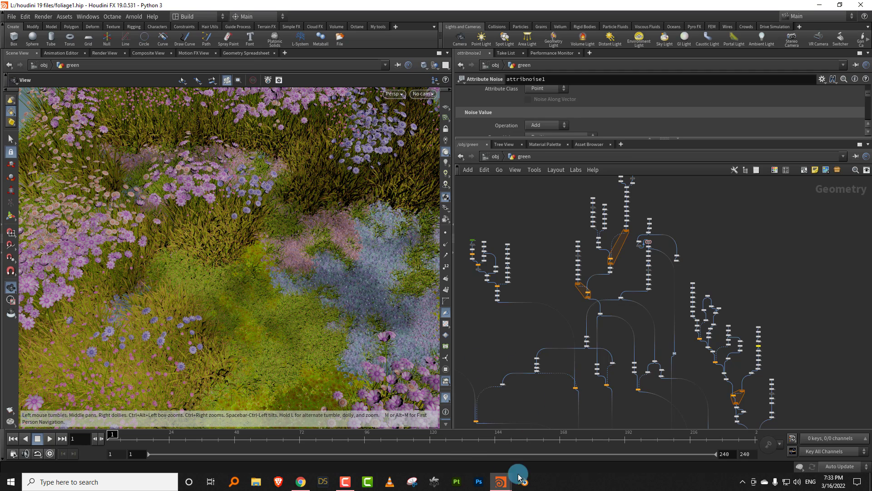
- Set the viewport's Scene Polygon Limit for distance-based packed geometry culling to 50 million
key(d)
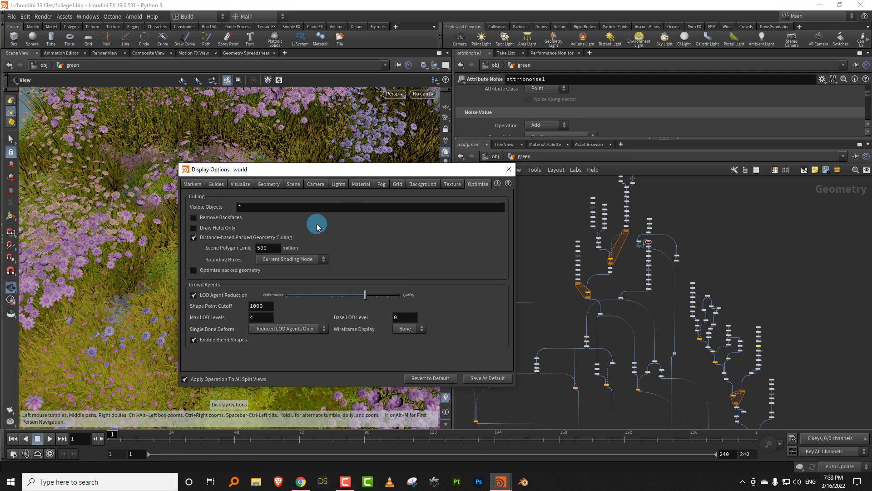
click(275, 249)
key(BackSpace)
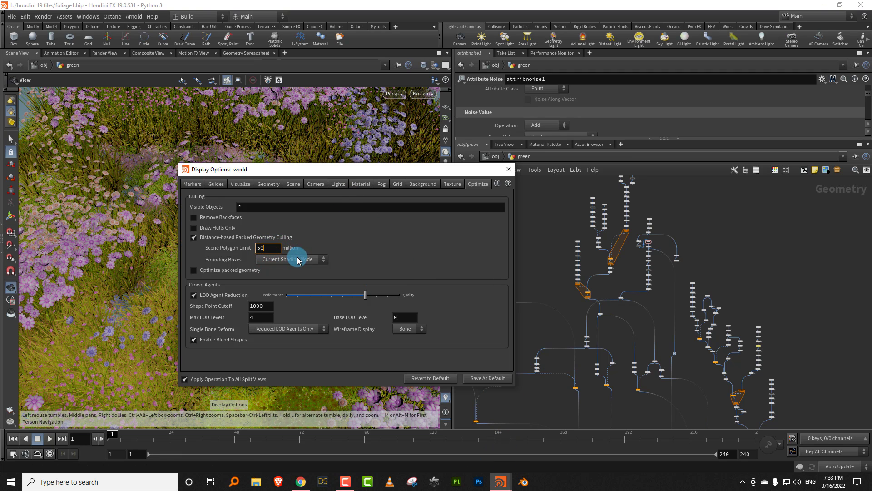
key(Return)
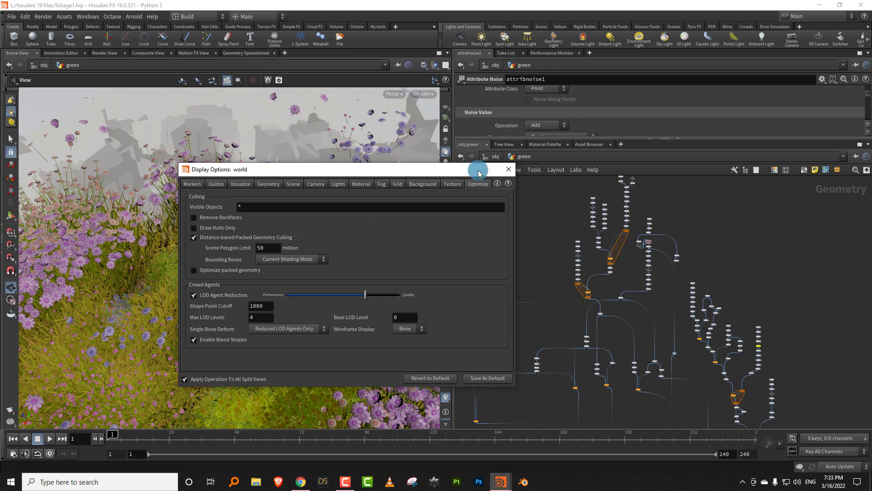
click(509, 169)
- Examine from near and far how the viewport culls the meadow's packed plants under the reduced polygon limit
right_drag(246, 258, 218, 279)
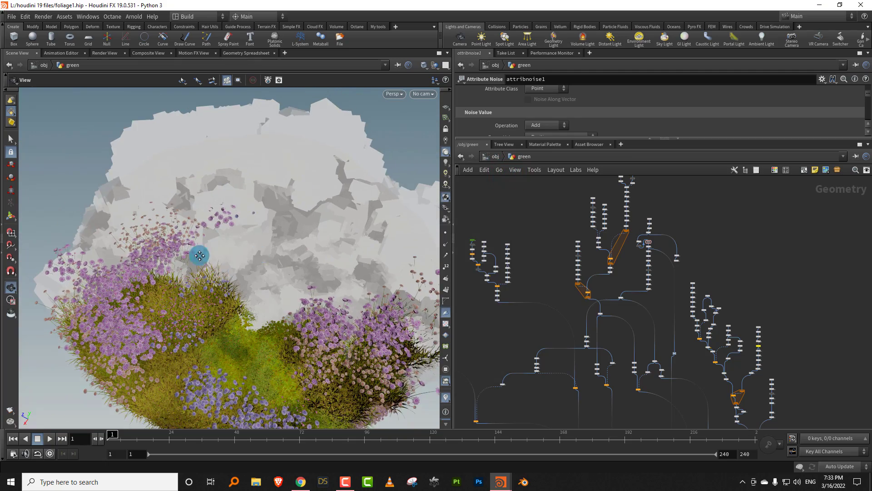
drag(196, 255, 165, 286)
right_drag(165, 286, 239, 245)
drag(239, 245, 298, 228)
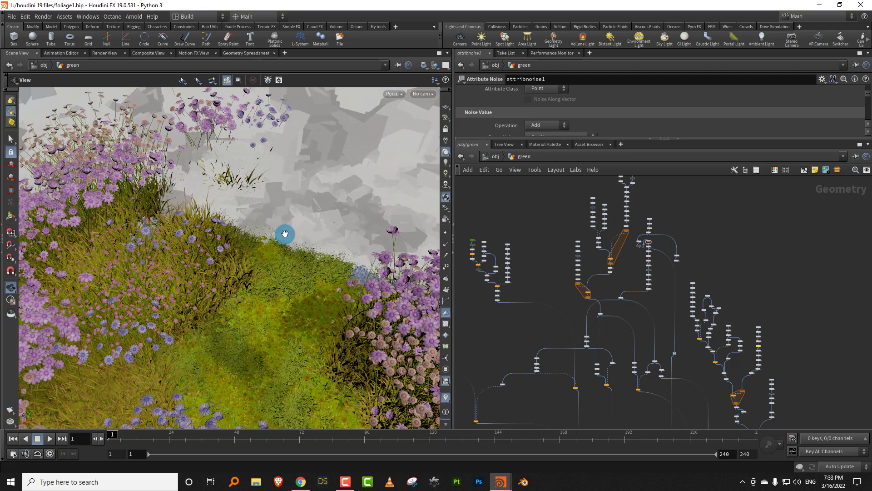
right_drag(284, 234, 257, 266)
drag(257, 266, 202, 258)
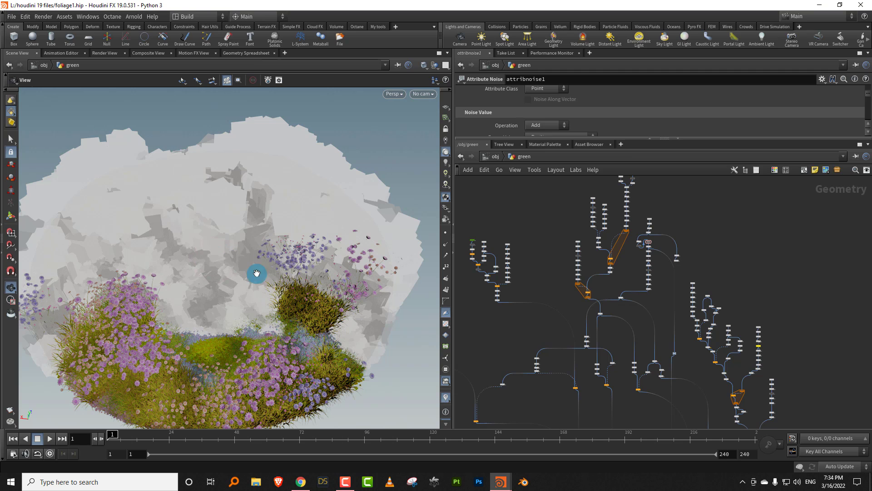
drag(285, 268, 272, 248)
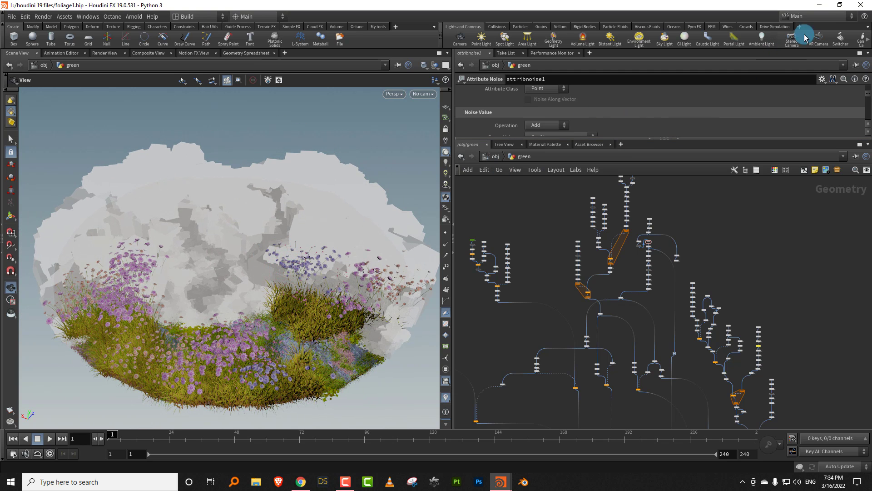
- Switch to the empty untitled scene by minimizing the finished one, and enlarge the network pane in both directions
click(820, 7)
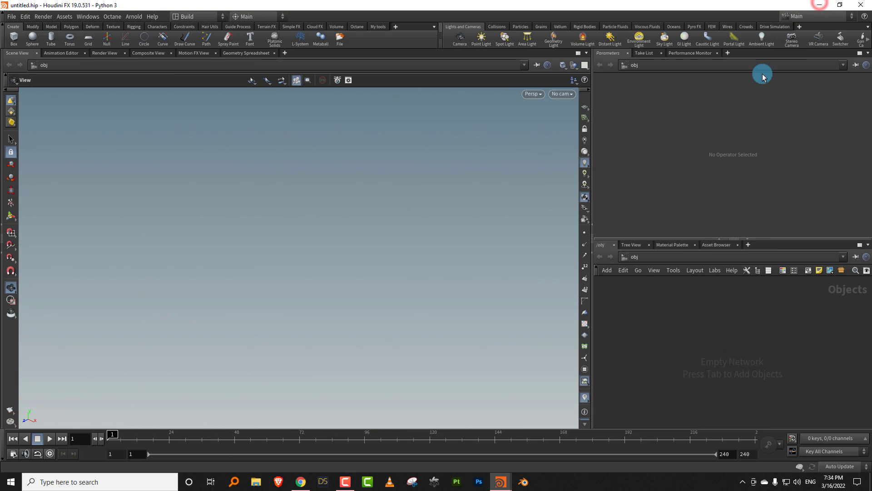
click(590, 208)
click(598, 208)
drag(592, 208, 493, 208)
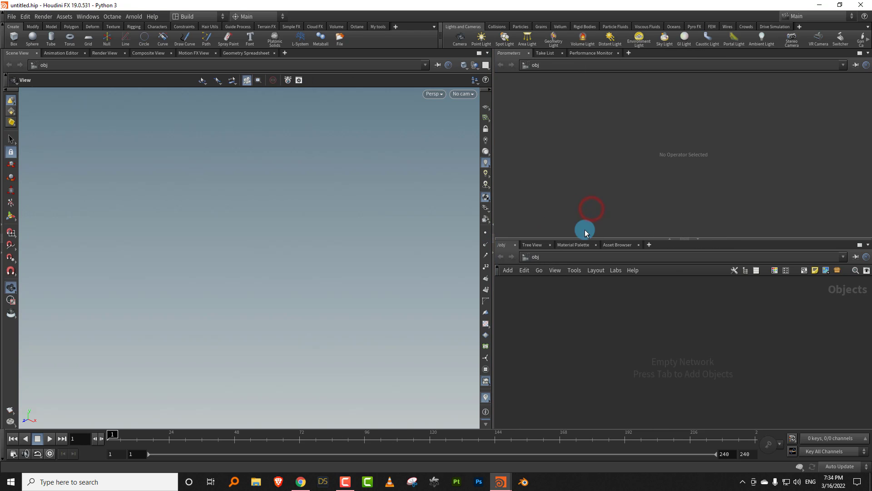
drag(584, 239, 585, 194)
- Create a Geometry object in the empty object network and name it grasslands
click(598, 267)
key(Tab)
mouse_move(617, 278)
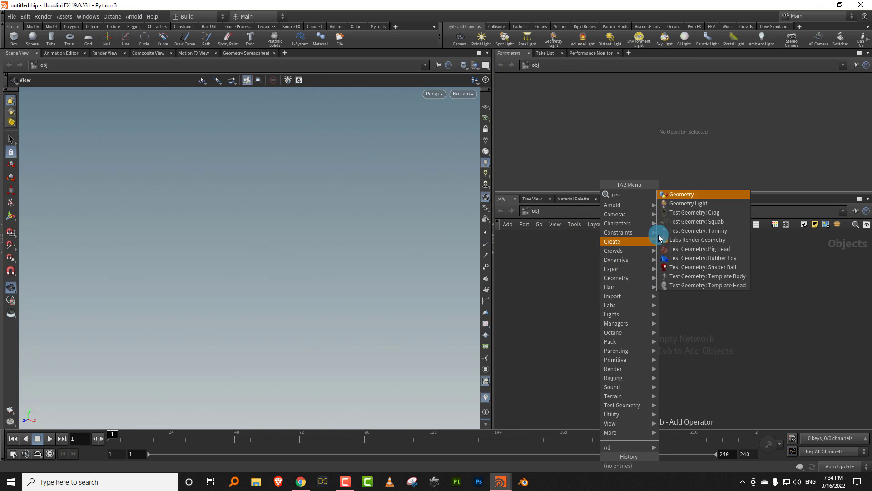
click(687, 194)
click(632, 296)
double_click(655, 296)
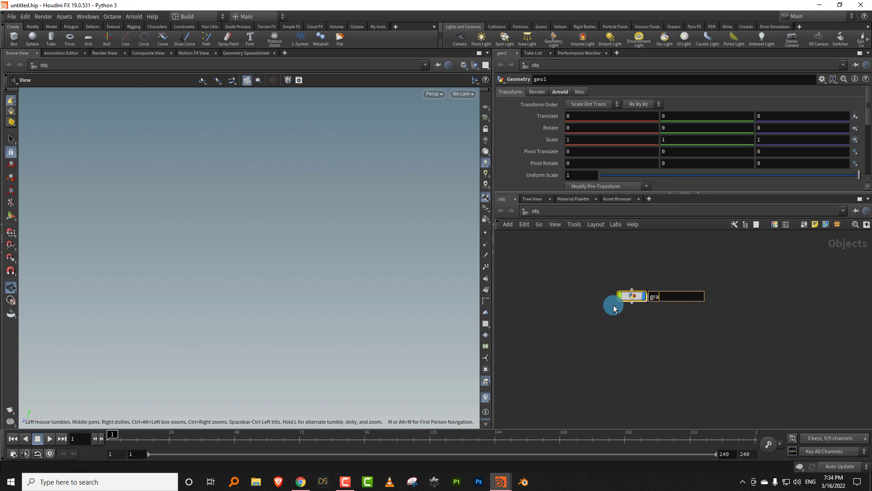
text(grasslands)
key(Return)
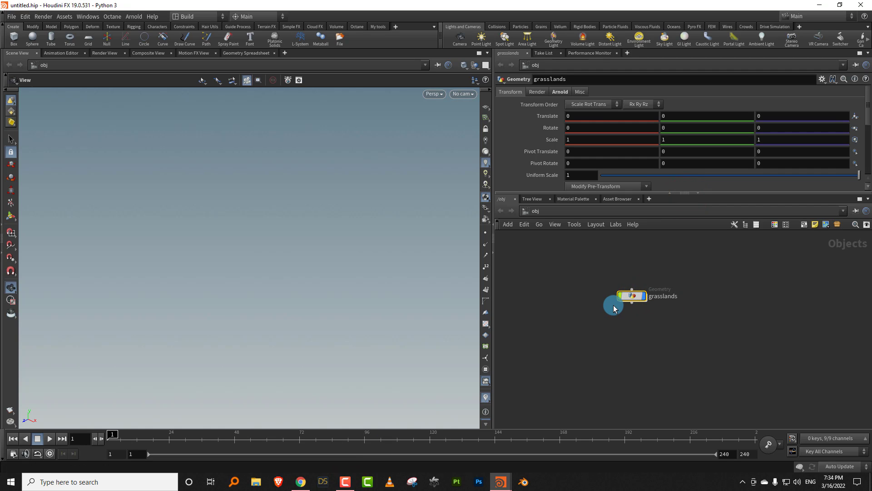
- Go inside the grasslands object and add a Line node
click(635, 300)
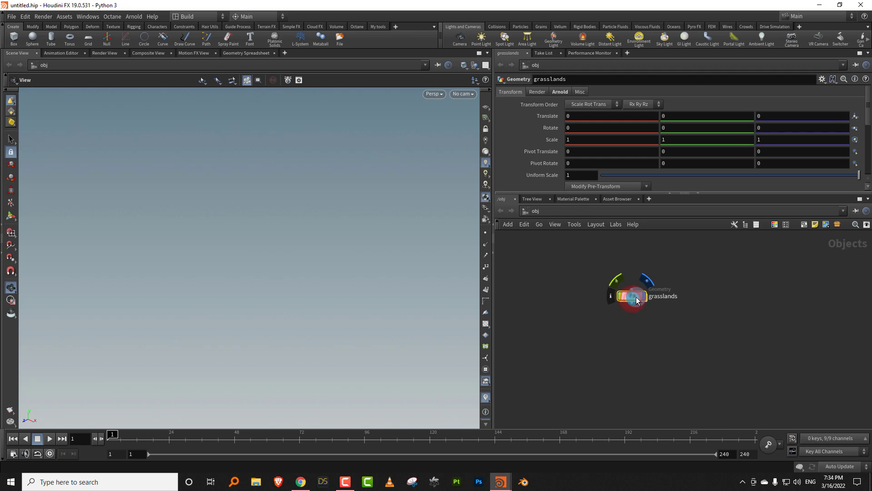
double_click(635, 300)
key(Tab)
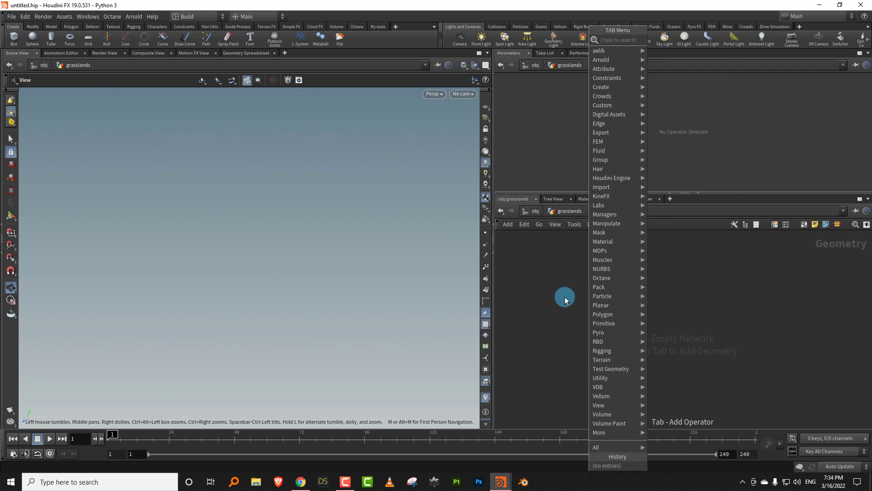
text(line)
click(664, 40)
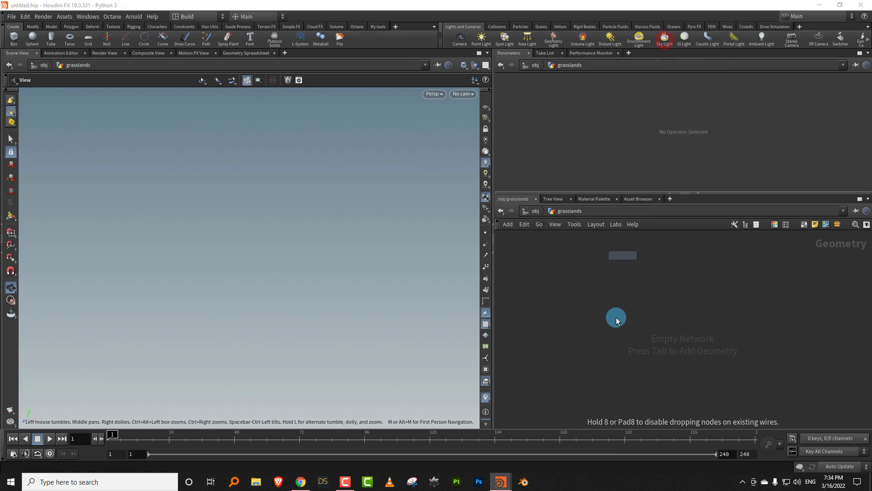
click(616, 318)
- Show the reference grid in the viewport and set the line's number of points to 8
click(562, 308)
click(259, 215)
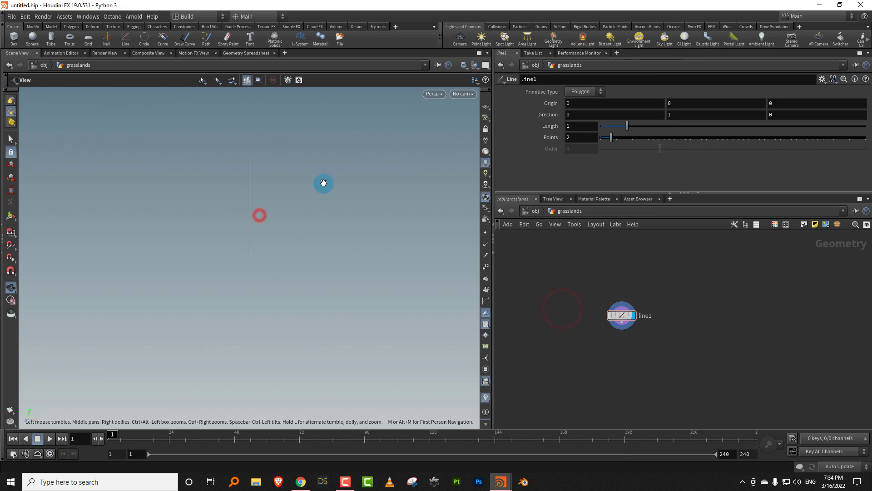
click(487, 108)
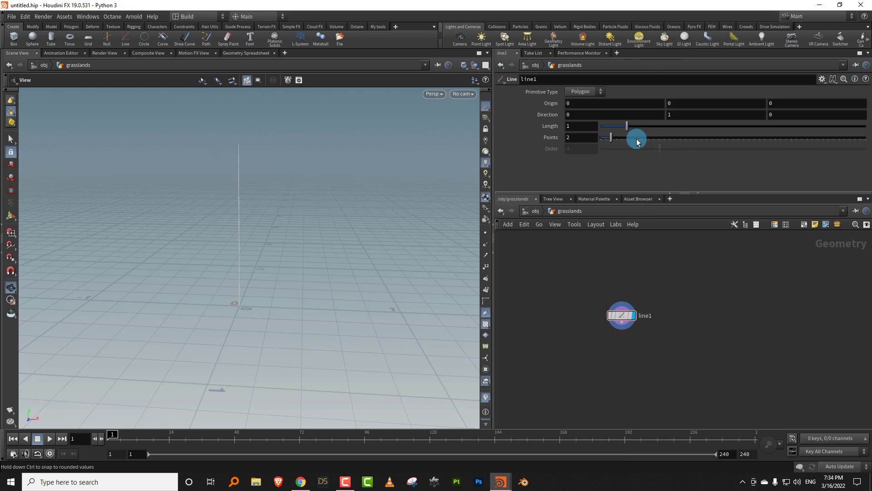
mouse_move(637, 142)
mouse_down()
mouse_move(647, 140)
mouse_move(635, 141)
mouse_up()
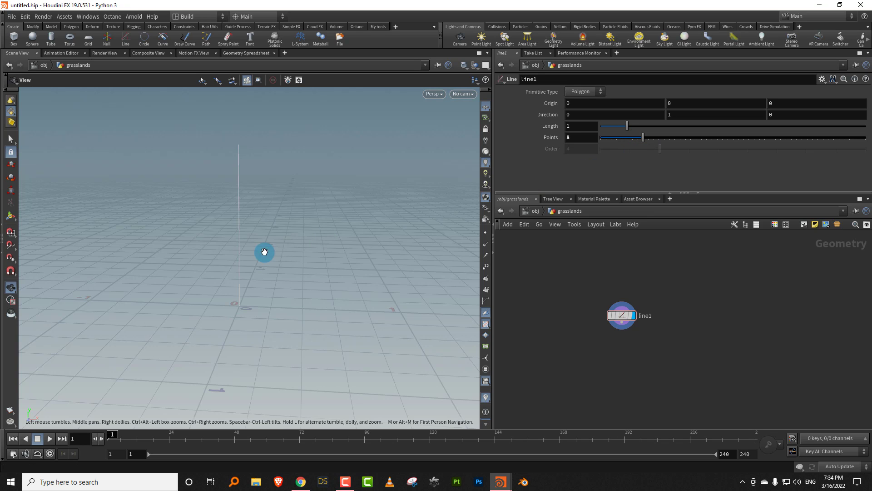
- Widen the parameter and network panes by narrowing the viewport, with the line node enlarged in the network
right_drag(255, 249, 210, 292)
middle_drag(278, 229, 272, 255)
right_drag(264, 245, 278, 230)
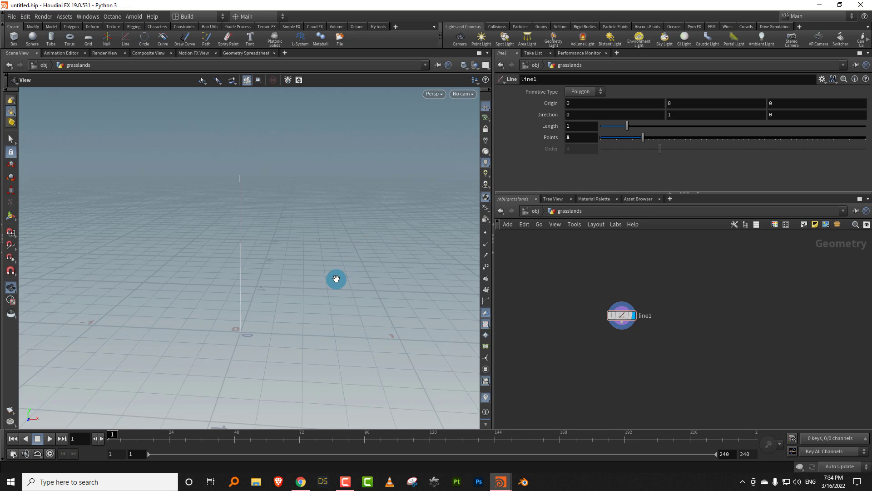
scroll(563, 337, up, 2)
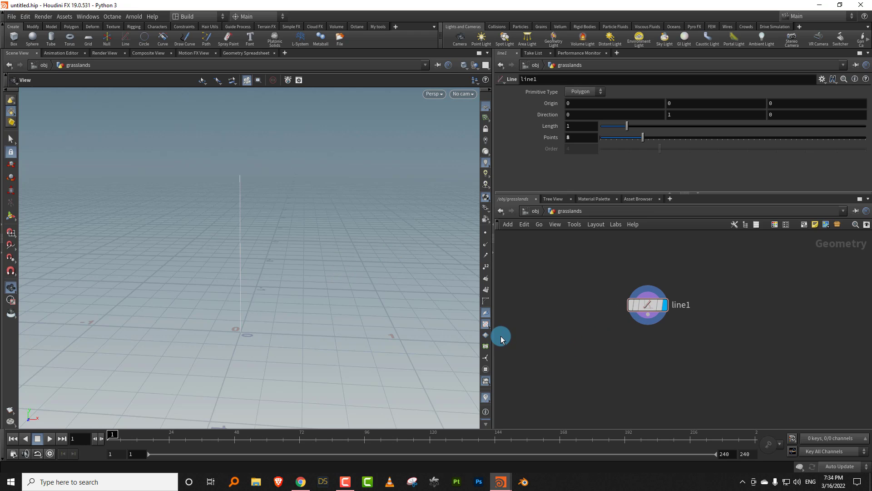
drag(493, 338, 413, 334)
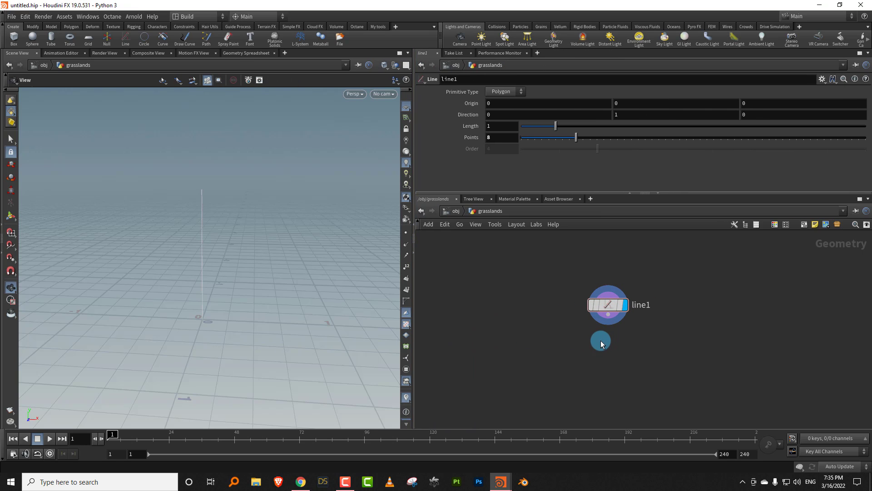
- Add a Bend node below line1, wire the line into its first input and display its result
scroll(557, 350, up, 3)
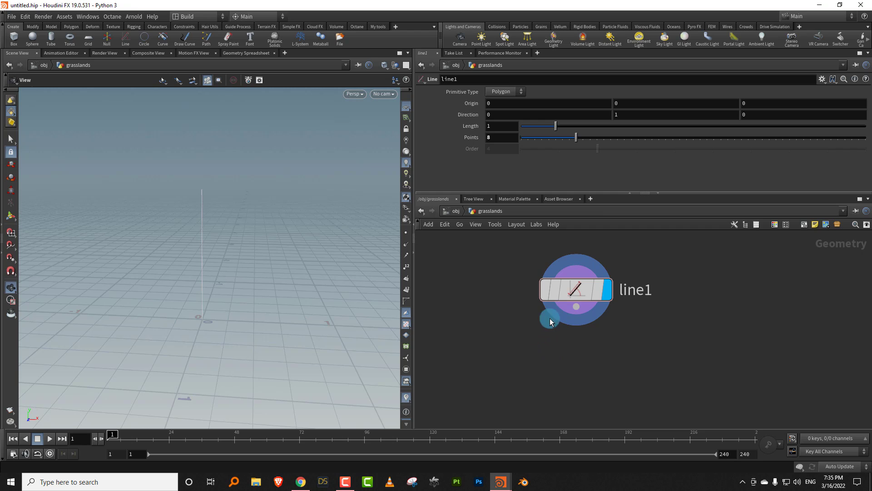
key(Tab)
text(bend)
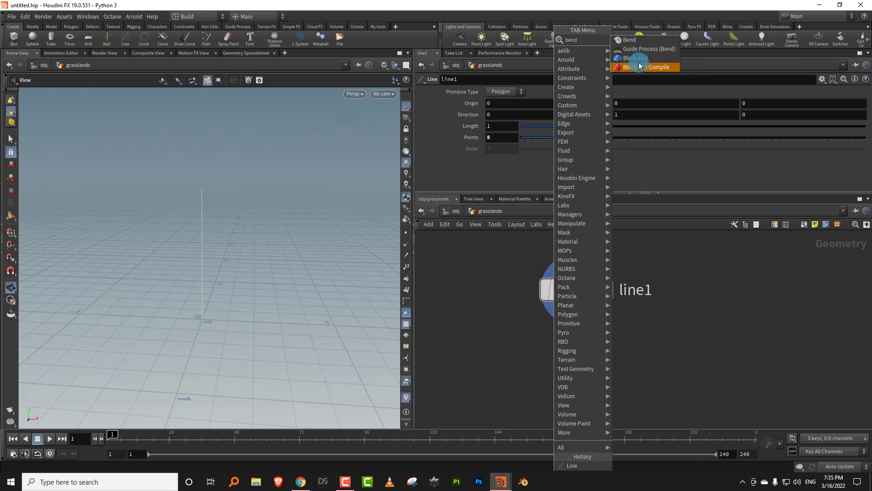
click(630, 39)
click(585, 396)
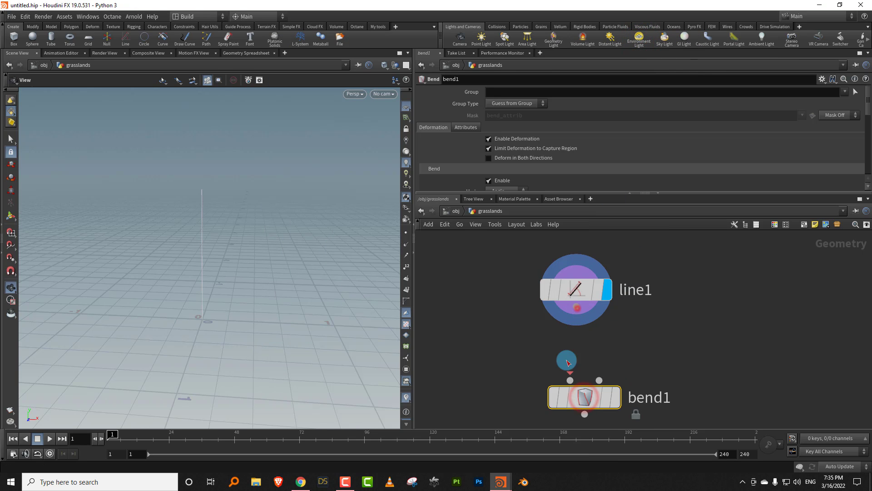
drag(567, 361, 570, 380)
click(616, 396)
click(607, 397)
- Show the bend handles in the viewport and set the Bend node's up vector to 1, 0, 0
drag(546, 193, 546, 282)
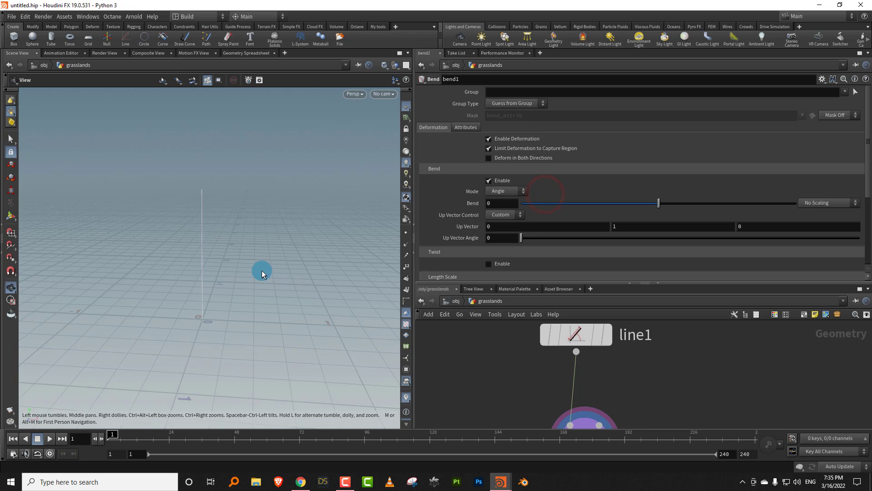
key(Return)
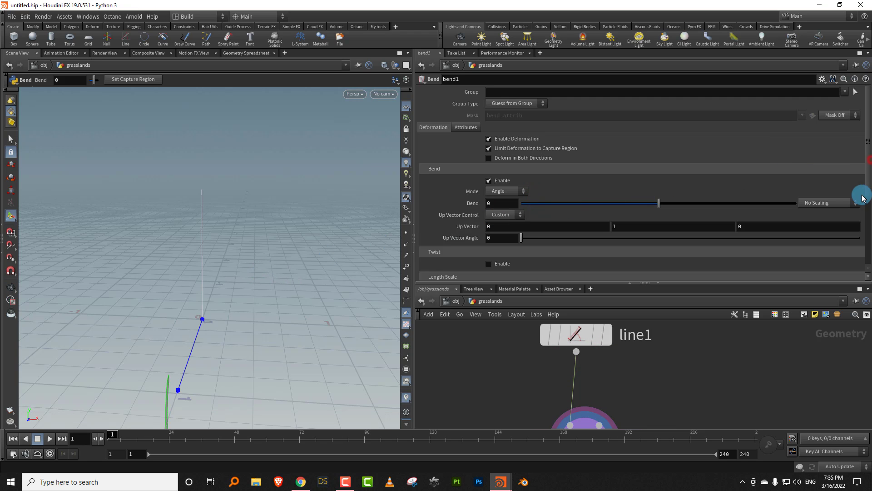
scroll(843, 218, down, 3)
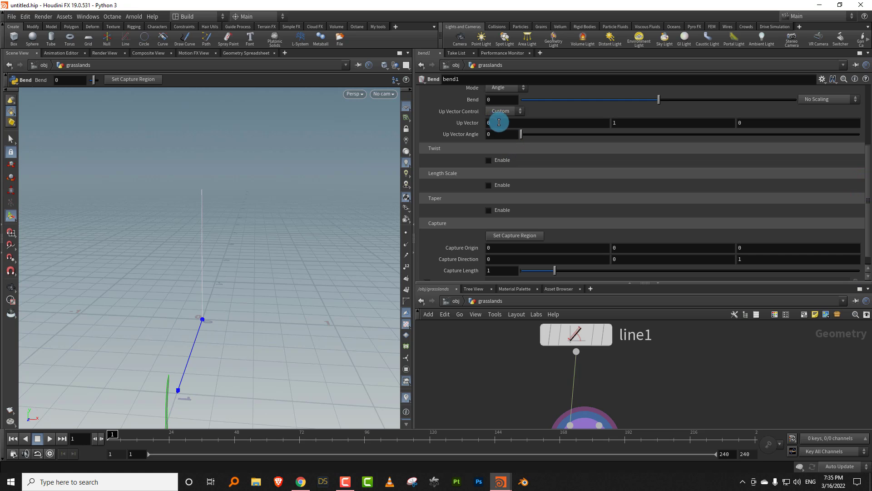
drag(499, 122, 457, 134)
text(1)
key(Tab)
text(0)
key(Return)
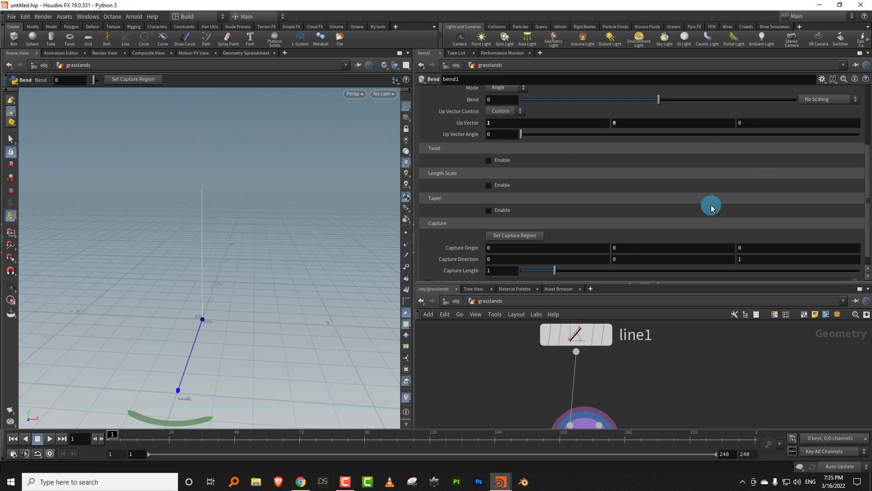
- Set the Bend node's capture direction to 0, 1, 0
click(624, 259)
text(1)
key(Tab)
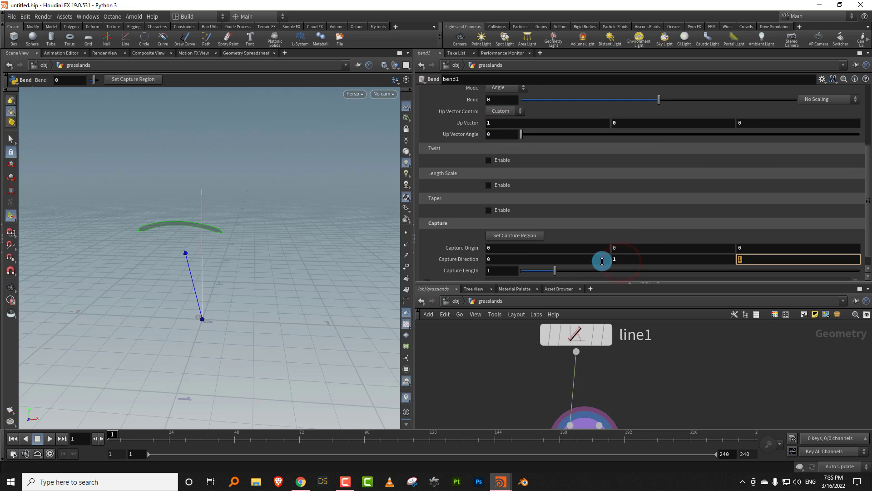
text(0)
key(Return)
- Link the Bend node's capture length to line1's length with a relative channel reference
drag(655, 366, 526, 321)
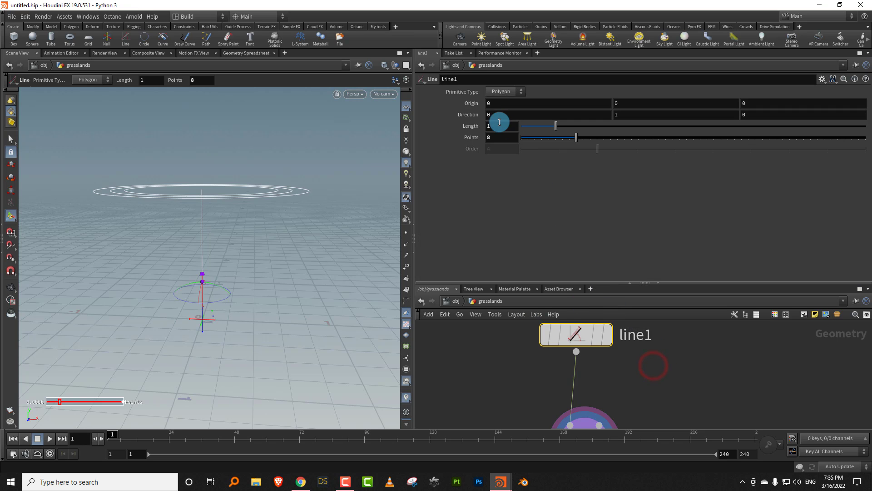
right_click(499, 122)
click(509, 177)
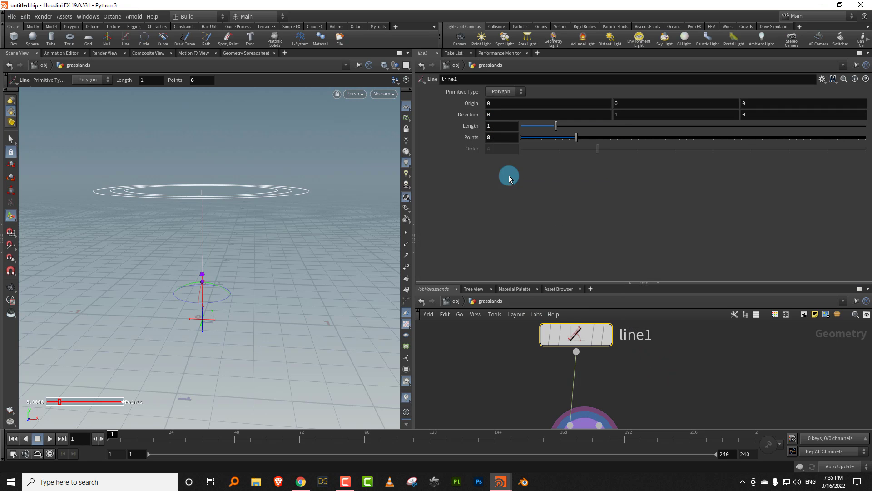
middle_drag(497, 376, 495, 338)
drag(508, 378, 663, 420)
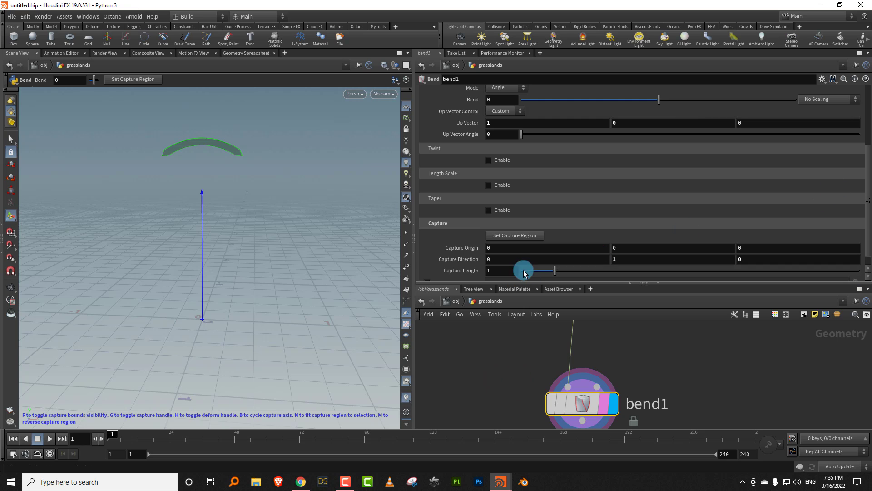
right_click(507, 271)
click(542, 359)
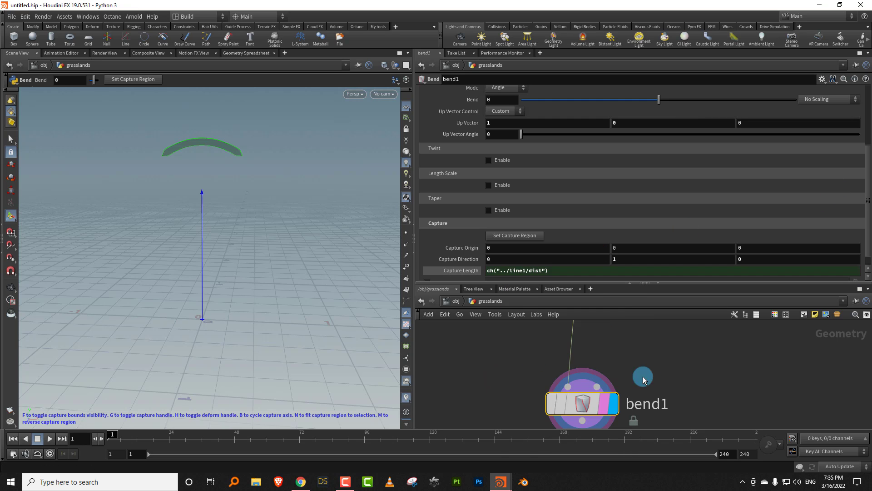
- Bend the line by about -31.7 degrees
drag(661, 103, 606, 116)
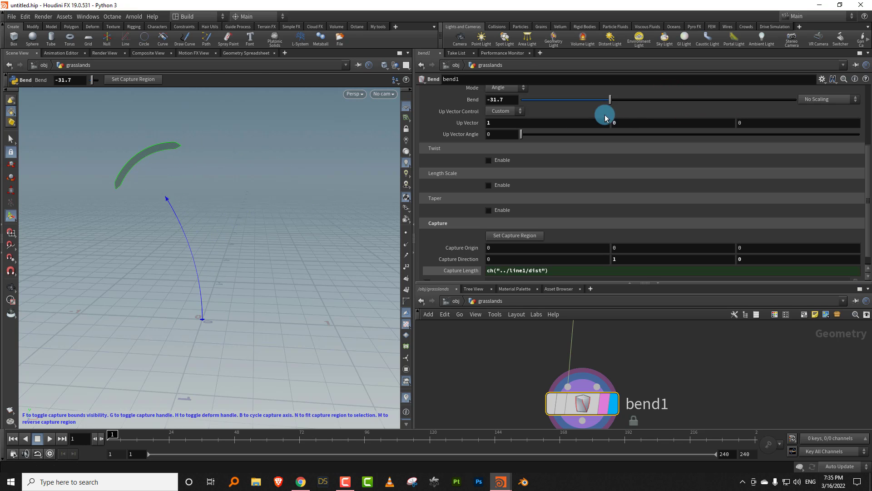
alt+drag(227, 275, 314, 230)
key(Return)
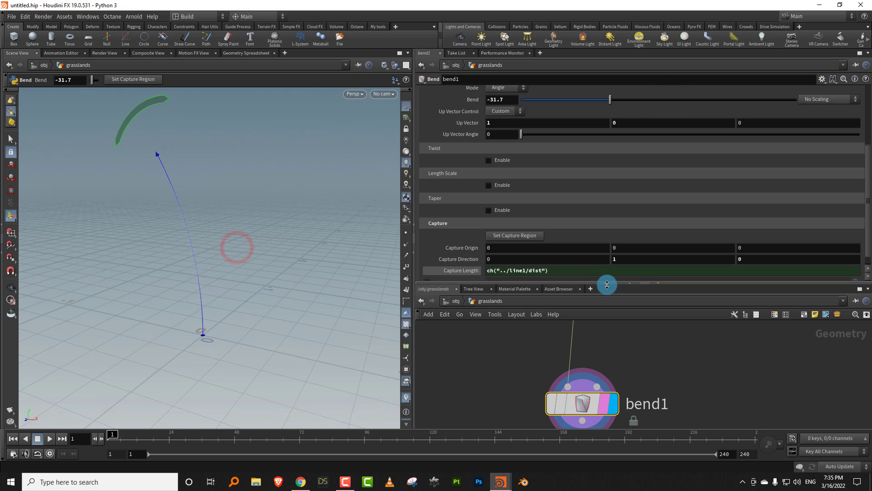
- Enlarge the network pane and move line1 further above bend1 to make room between them
drag(611, 283, 612, 191)
scroll(641, 291, down, 3)
drag(611, 333, 607, 365)
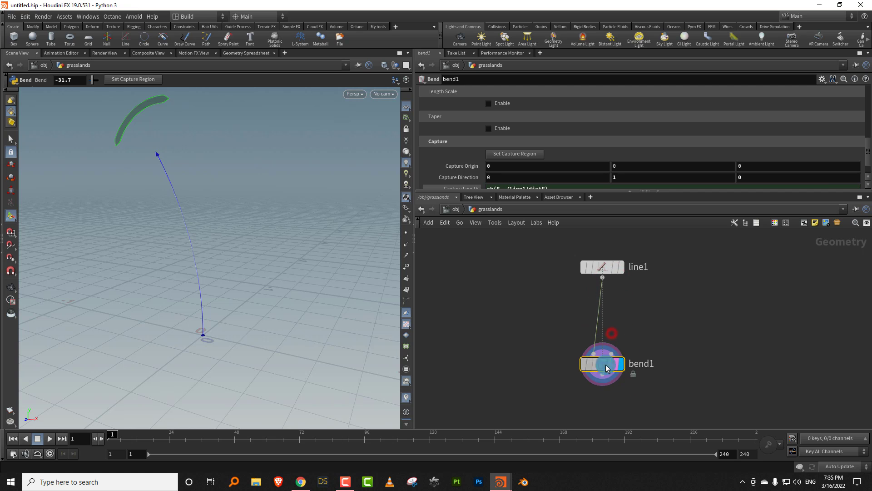
drag(636, 246, 637, 246)
drag(603, 268, 603, 255)
click(640, 293)
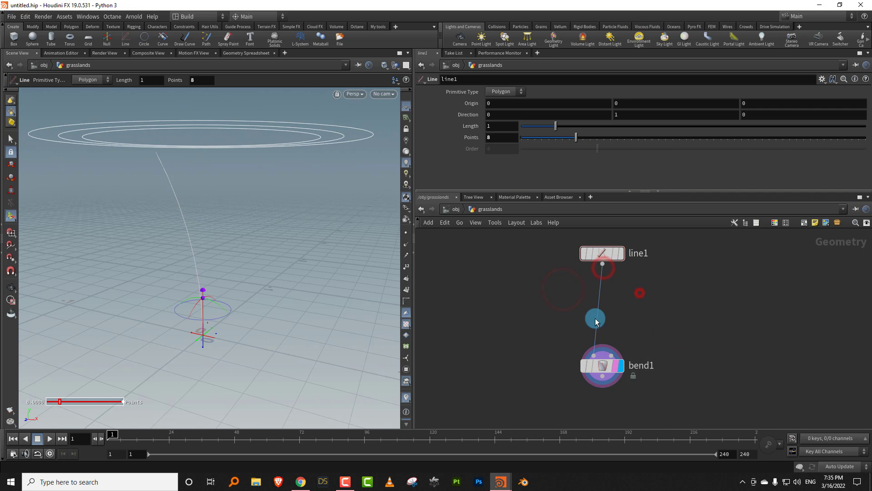
drag(679, 328, 571, 390)
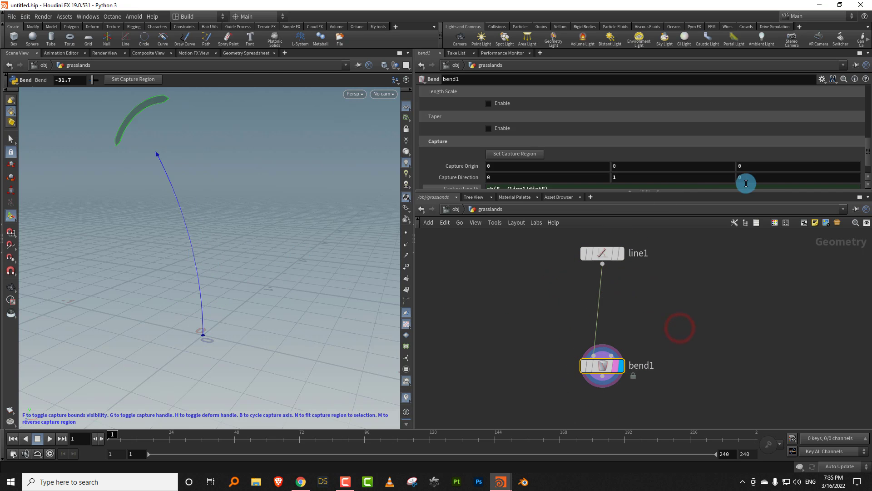
- Insert a Resample node between line1 and bend1 and display its result with points shown in the viewport
scroll(864, 137, up, 6)
scroll(865, 130, down, 2)
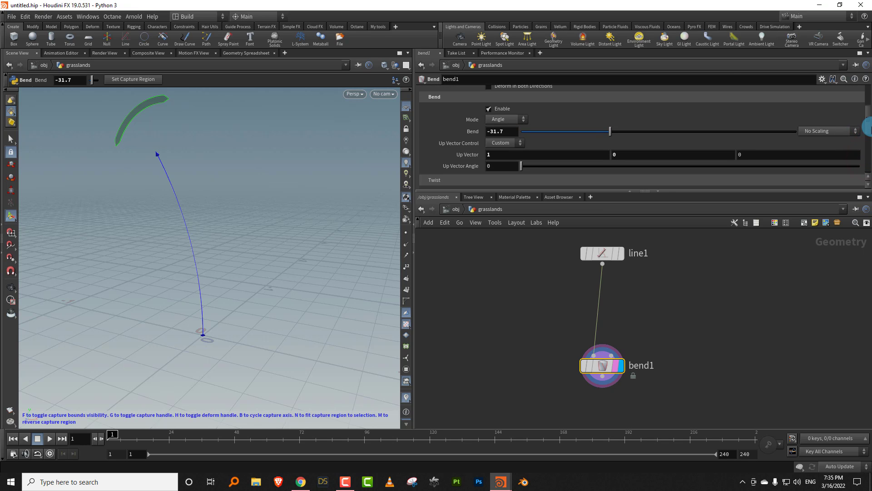
key(Tab)
text(resamp)
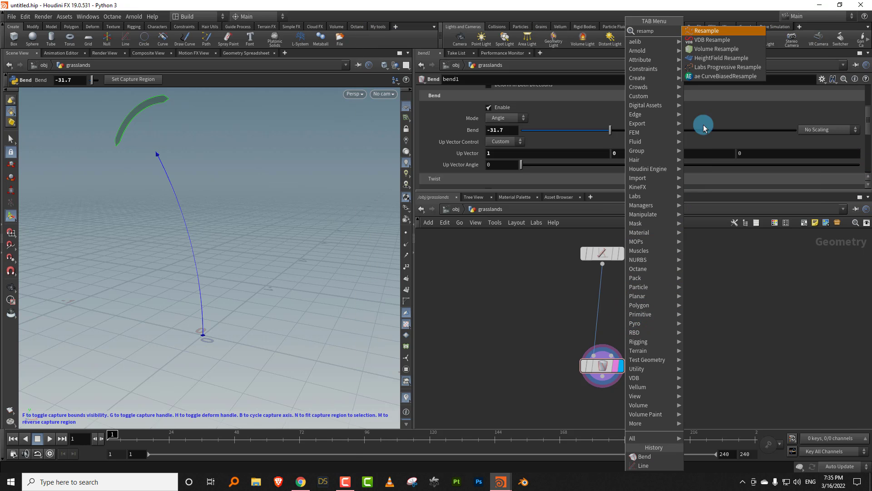
click(709, 31)
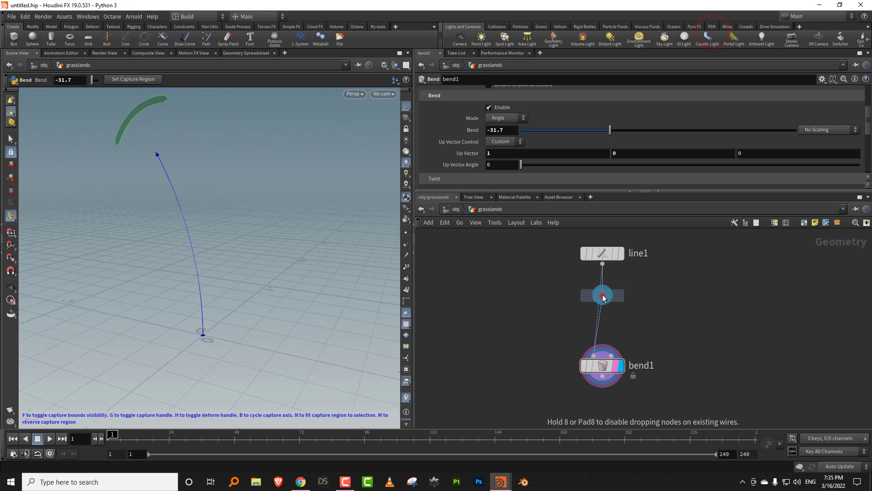
click(603, 296)
click(620, 296)
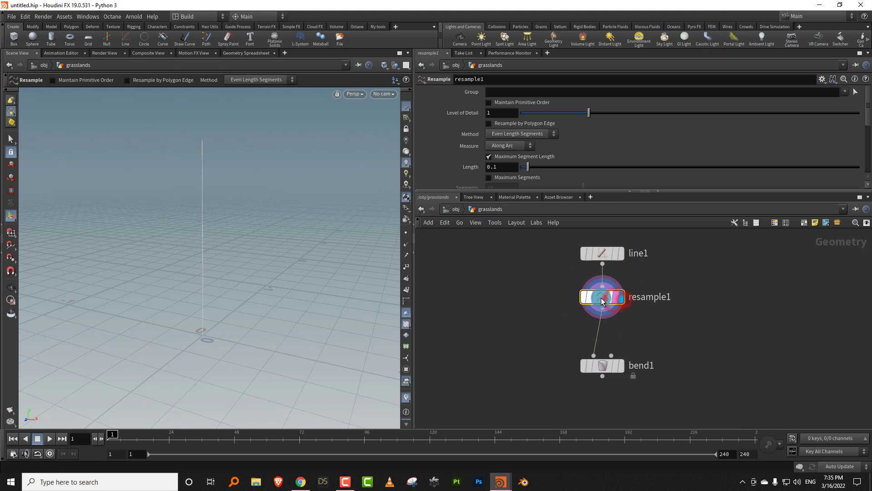
click(406, 232)
- Turn off Maximum Segment Length on the Resample node and enable its Curve U attribute, curveu
drag(514, 188, 513, 258)
click(498, 157)
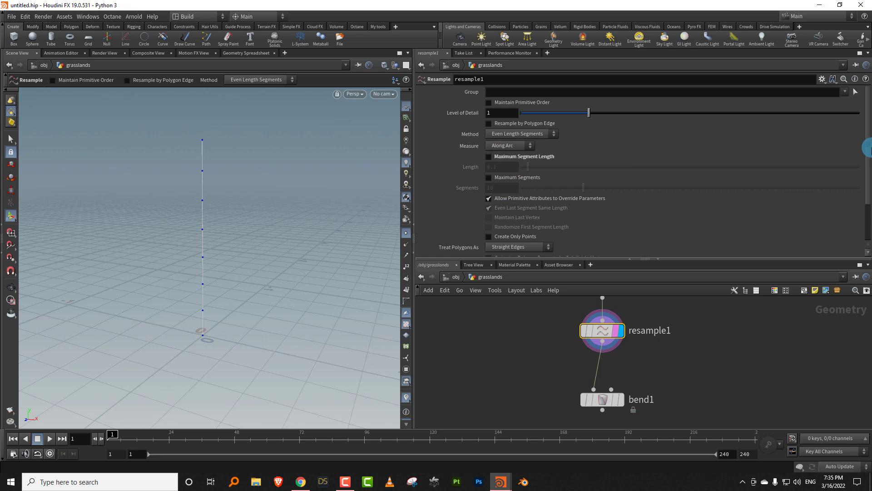
scroll(868, 150, down, 3)
click(427, 239)
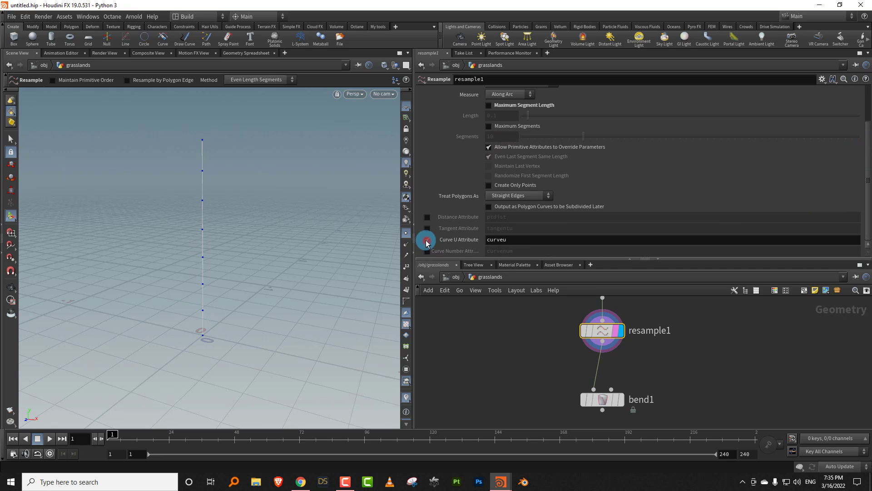
drag(544, 259, 566, 179)
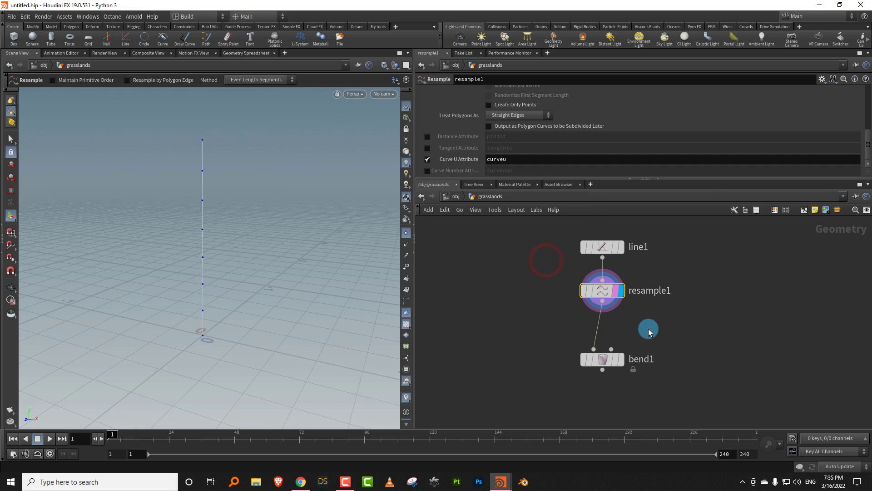
- Insert an Attribute Adjust Float node between resample1 and bend1
key(Tab)
text(float)
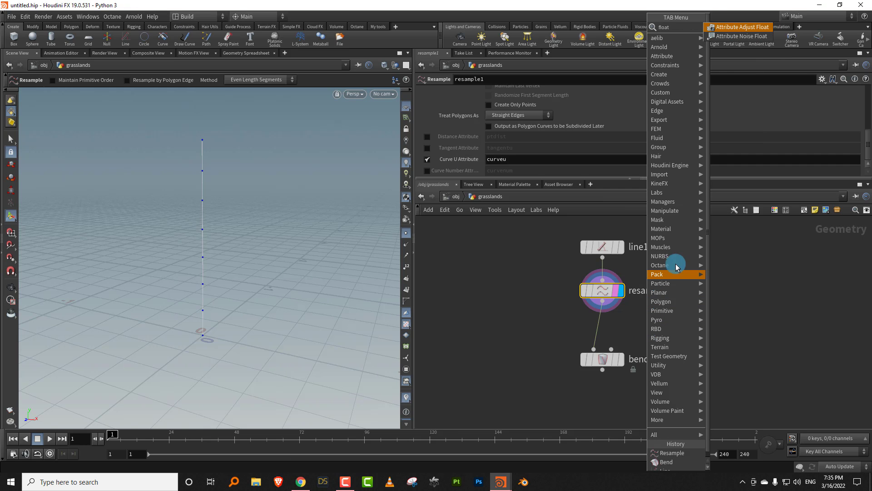
click(752, 28)
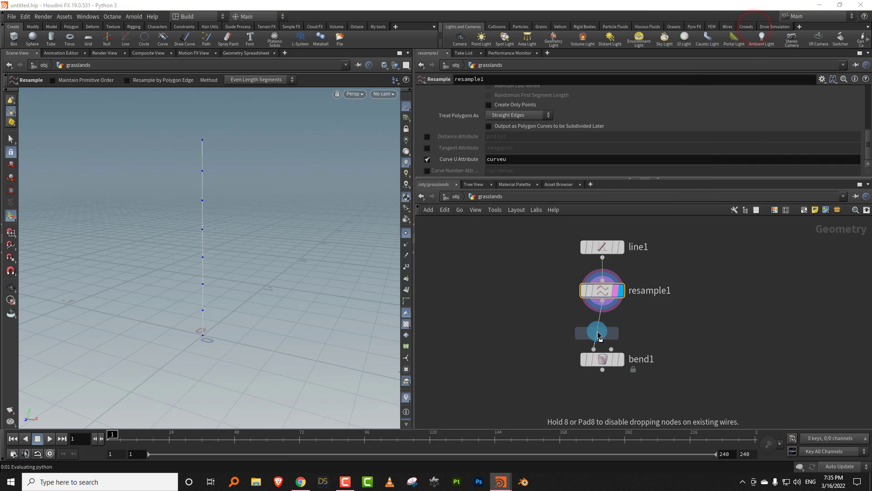
click(599, 335)
- Rename the Attribute Adjust Float node bend_attribute
double_click(645, 334)
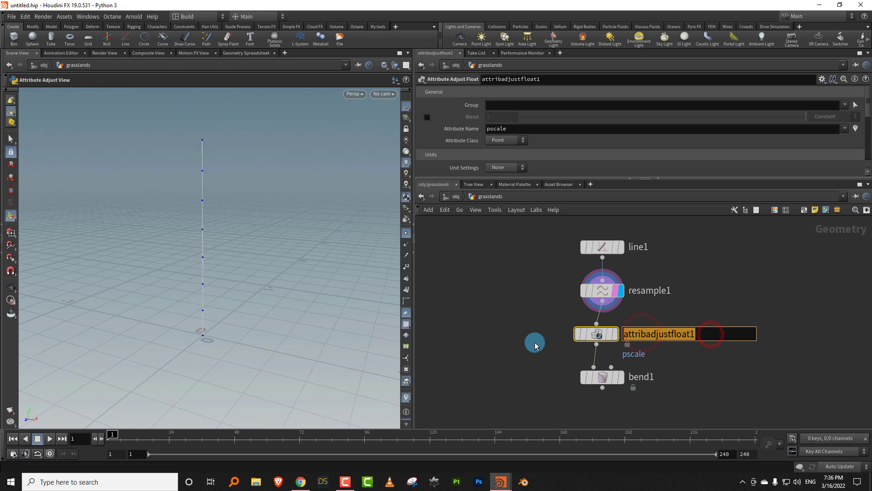
text(bend_control)
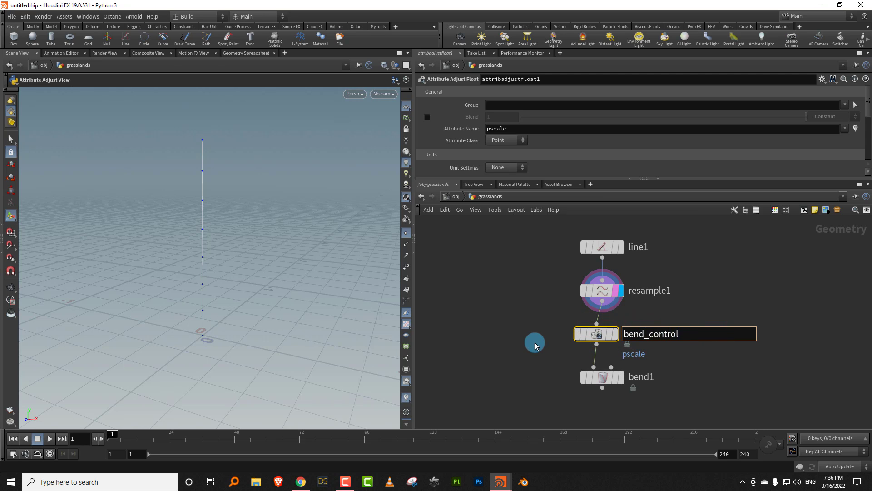
key(Return)
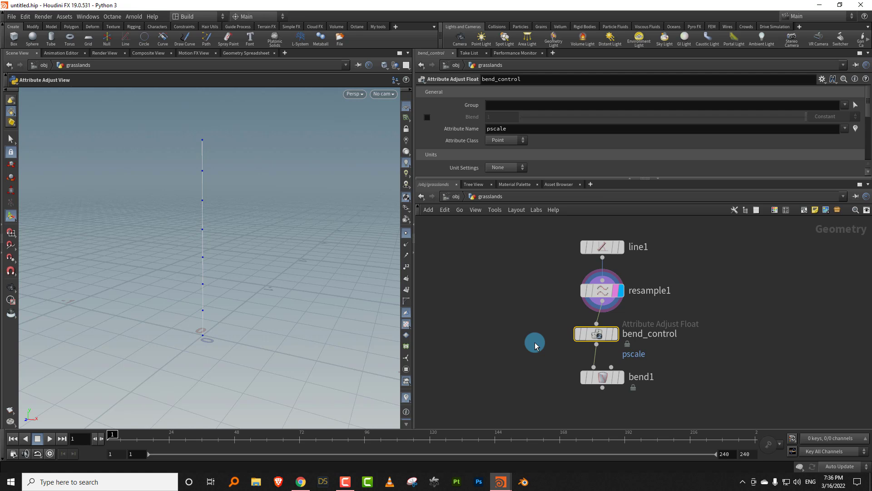
double_click(664, 339)
key(BackSpace)
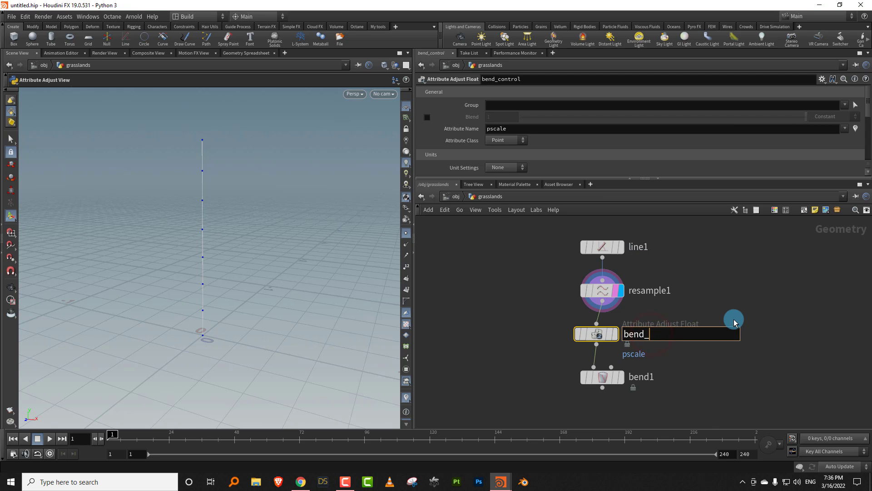
text(attribute)
key(Return)
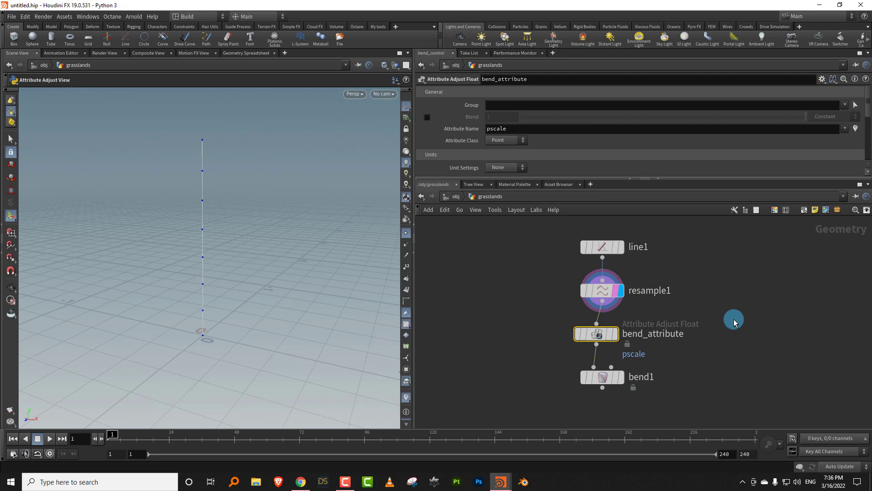
- Set the attribute name on the bend_attribute node to bend
drag(534, 327, 661, 337)
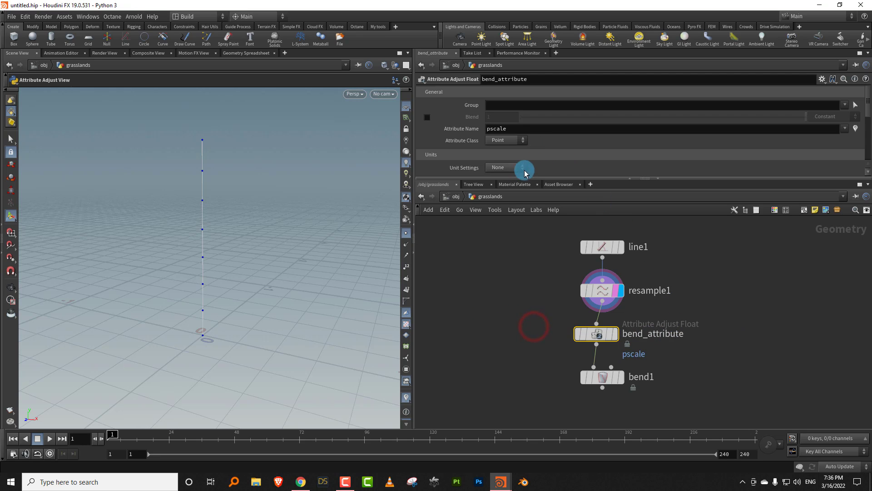
double_click(511, 129)
text(ben)
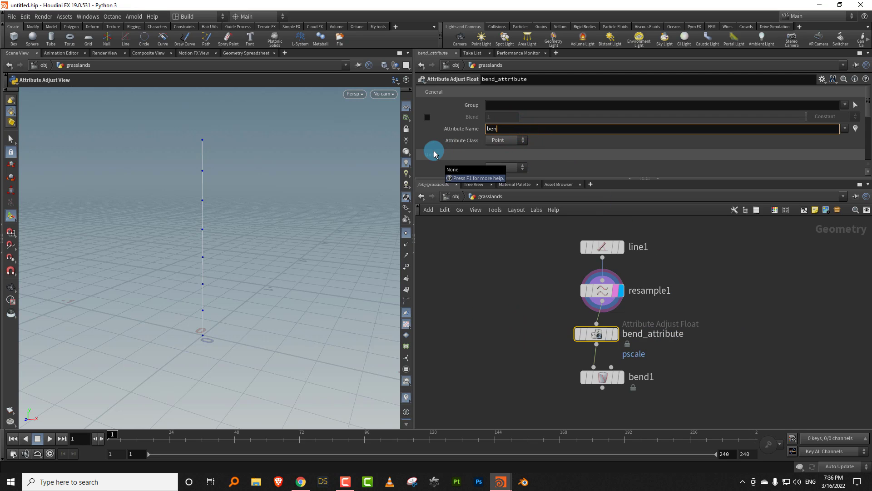
text(d)
key(Return)
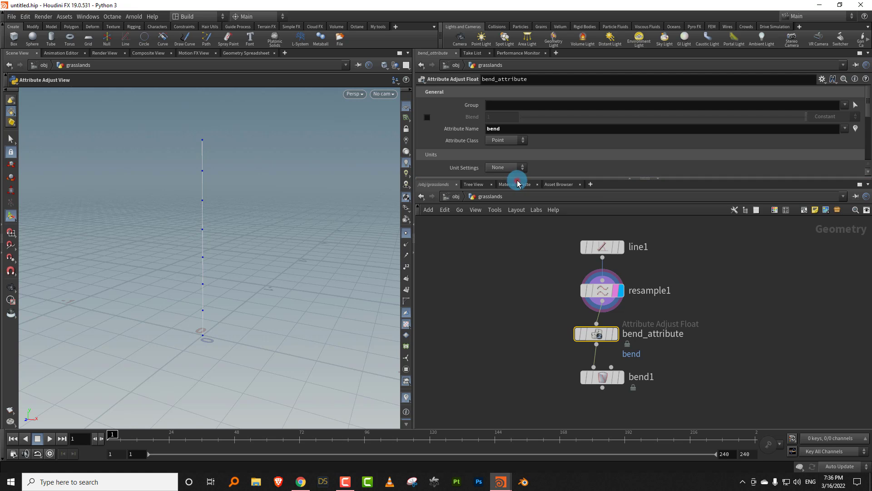
- Set bend_attribute's adjustment operation to Set Always and its pattern type to Remap Attribute
drag(521, 180, 516, 271)
click(531, 182)
click(506, 204)
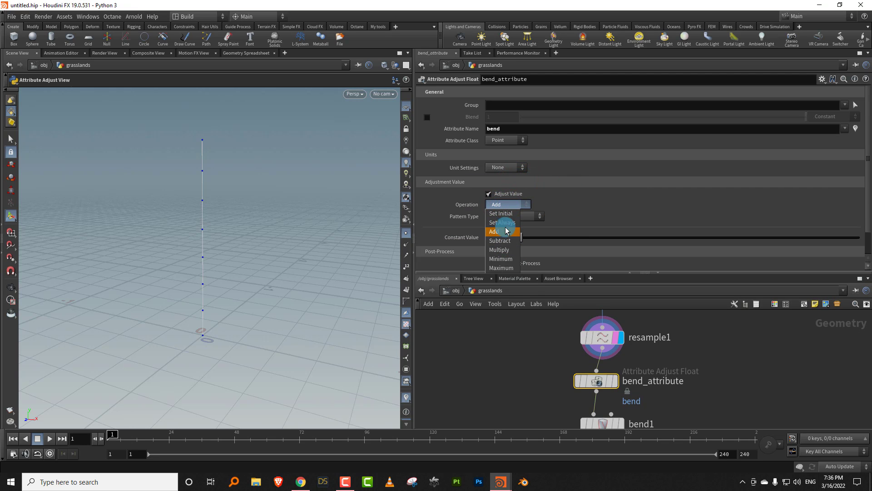
click(502, 223)
click(522, 215)
click(520, 259)
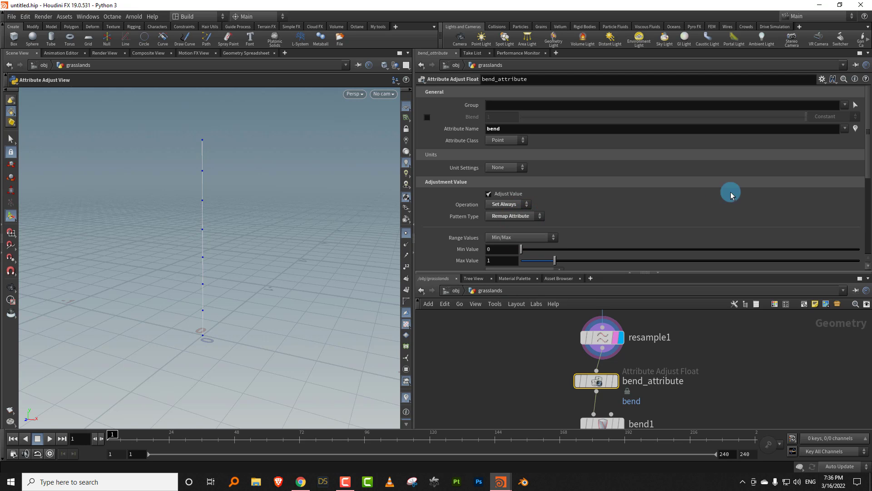
- Set the source attribute that bend_attribute remaps to curveu
drag(867, 163, 514, 214)
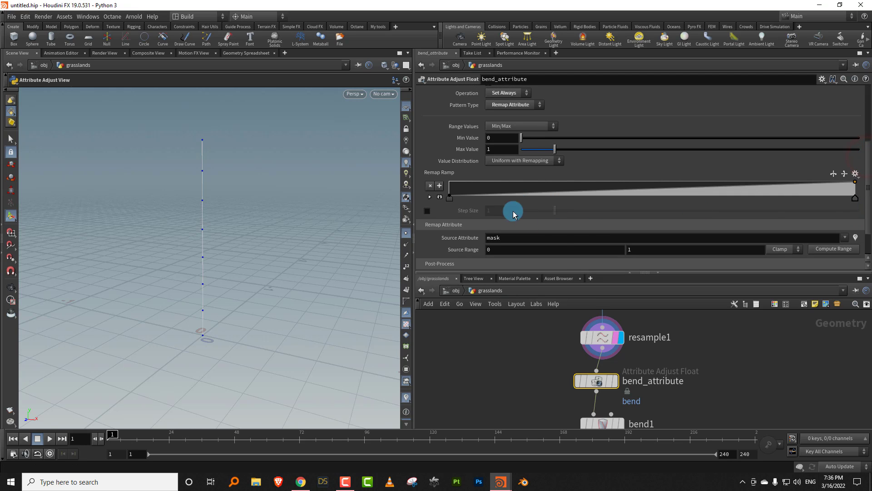
click(525, 236)
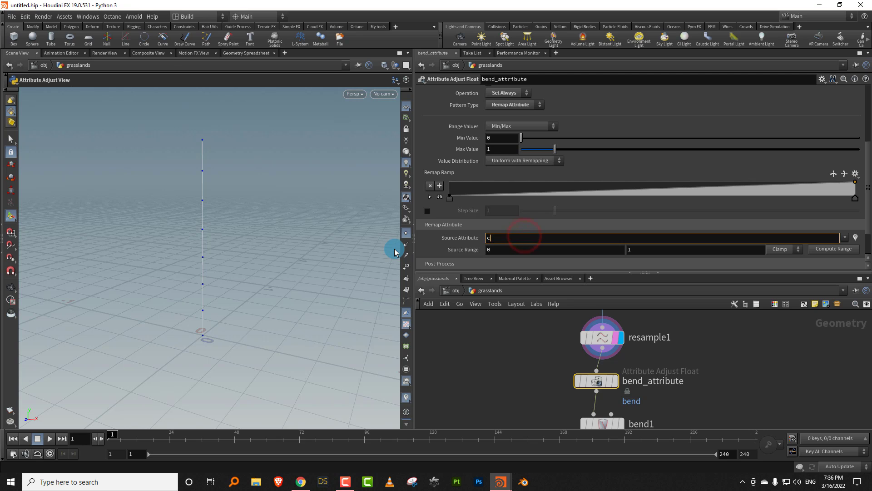
text(curveu)
key(Return)
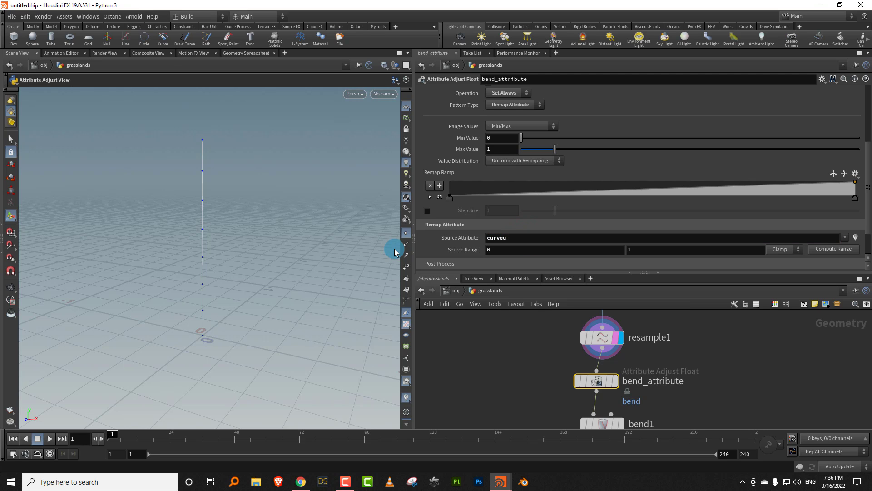
- Display bend1 and set its bend amount to Scale by Attribute, using the attribute bend
middle_drag(668, 366, 639, 348)
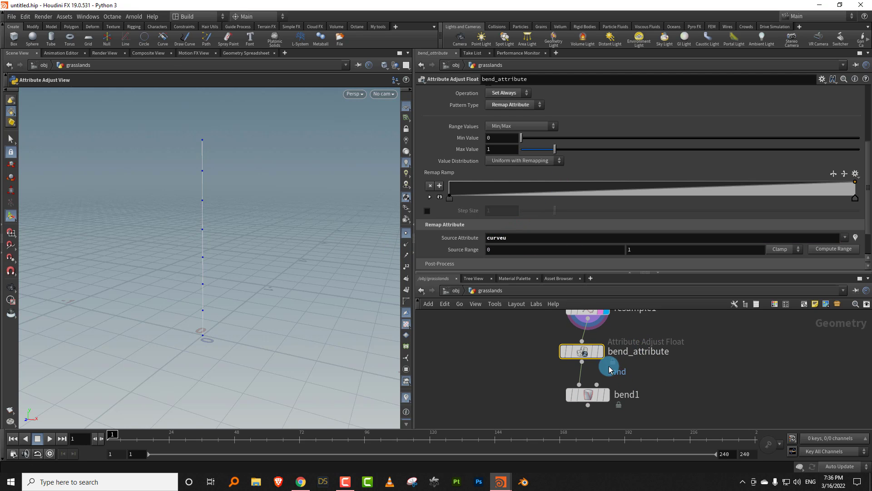
click(586, 395)
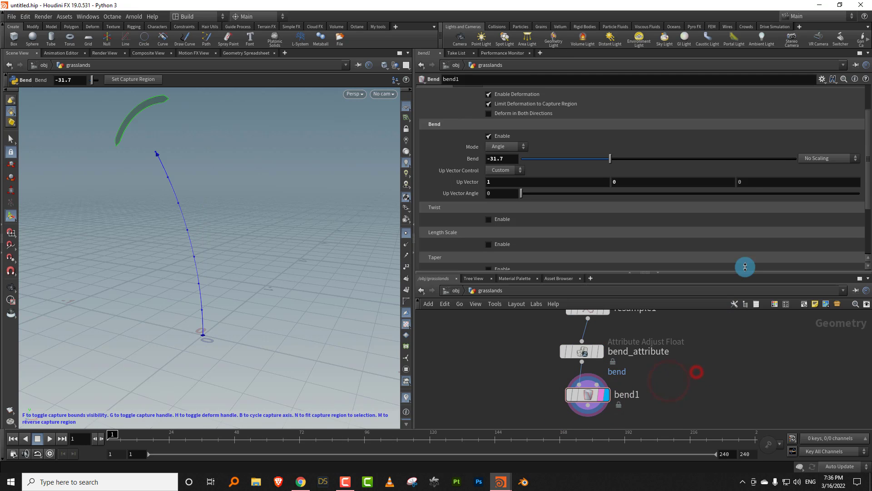
click(828, 158)
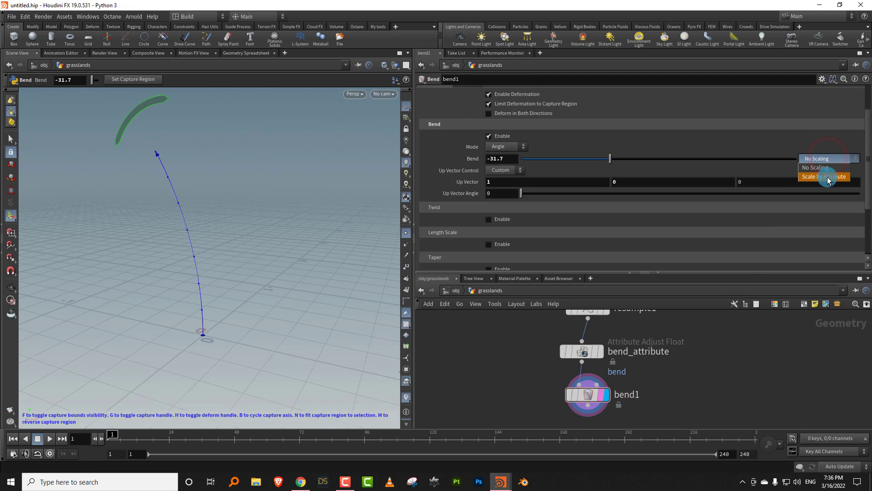
click(827, 169)
click(539, 171)
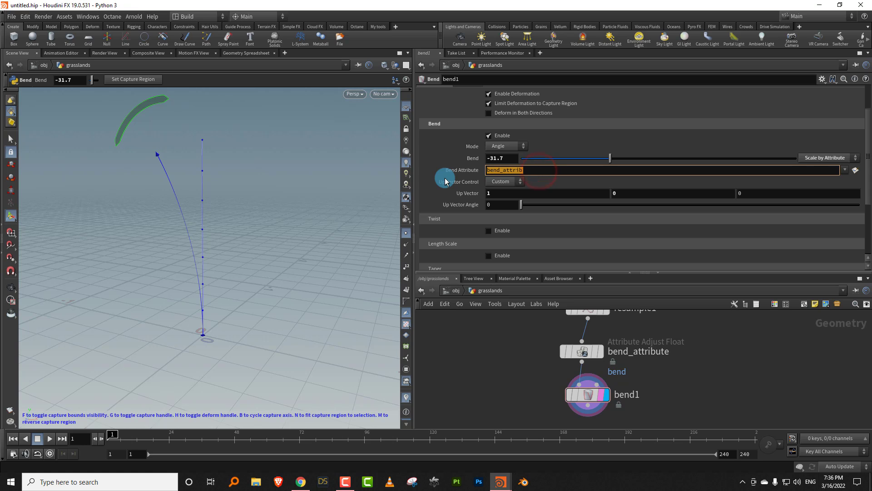
text(bend)
key(Return)
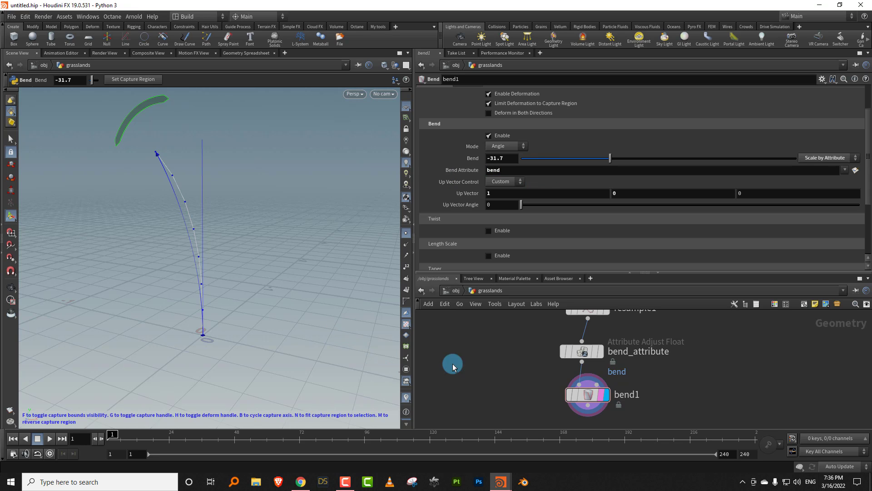
- Try a Max Value of 0.69 on the bend_attribute node to weaken the line's bend
click(495, 354)
key(Escape)
drag(520, 380, 719, 337)
mouse_move(558, 155)
mouse_down()
mouse_move(521, 152)
mouse_move(583, 150)
mouse_move(522, 156)
mouse_move(553, 148)
mouse_move(510, 147)
mouse_move(566, 148)
mouse_move(515, 158)
mouse_move(525, 132)
mouse_move(560, 145)
mouse_up()
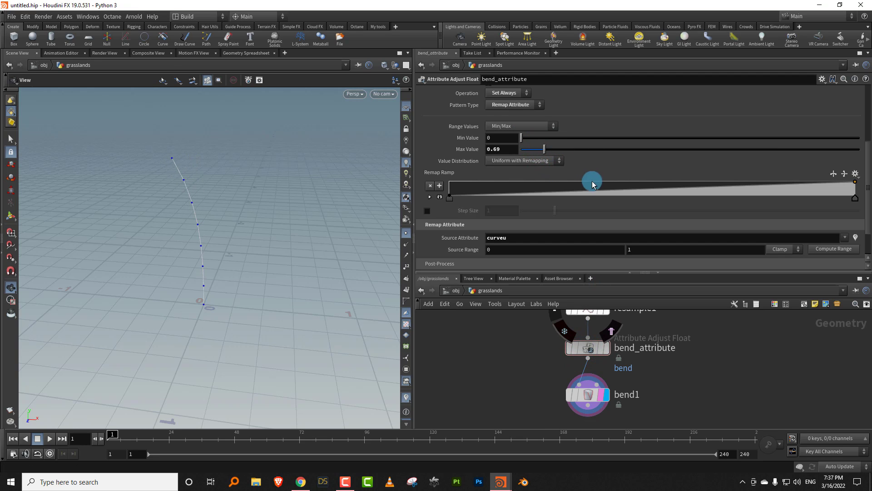
- Try steepening bend_attribute's remap ramp with extra points past its middle, together with a Max Value of 1.14
drag(645, 192, 685, 172)
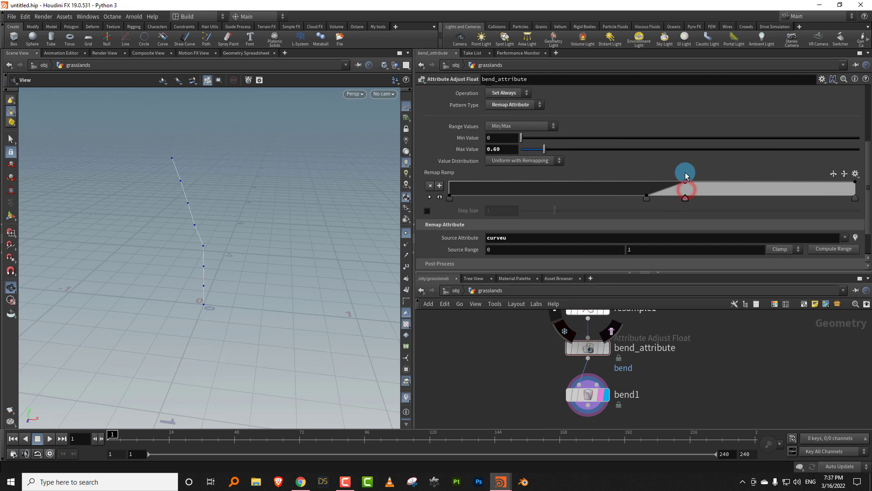
ctrl+click(686, 197)
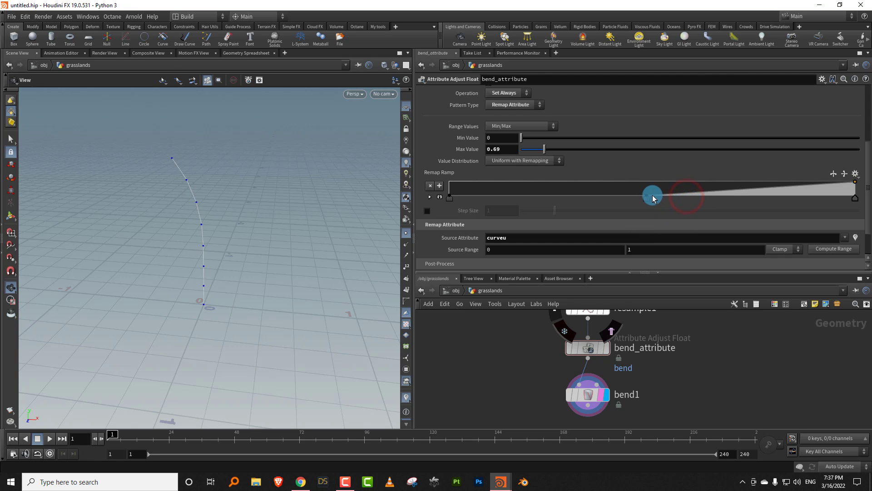
drag(653, 197, 677, 181)
mouse_move(554, 148)
mouse_down()
mouse_move(564, 141)
mouse_move(604, 153)
mouse_move(559, 151)
mouse_up()
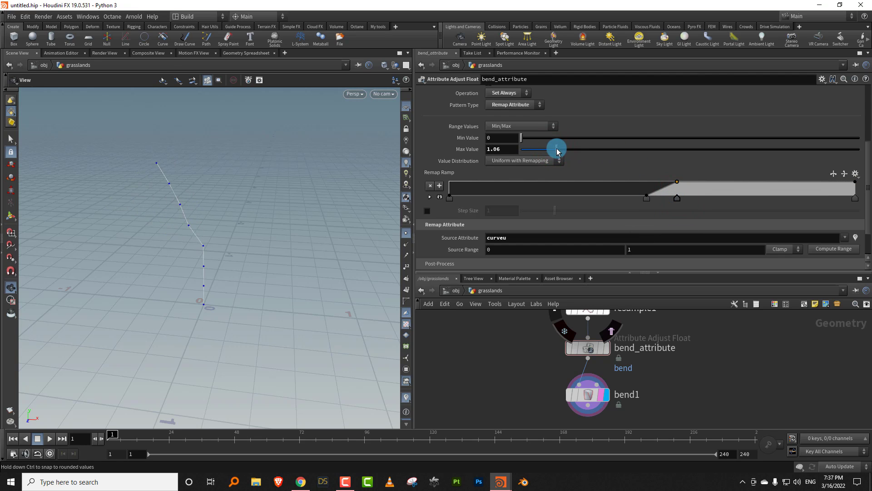
ctrl+click(646, 198)
ctrl+click(677, 198)
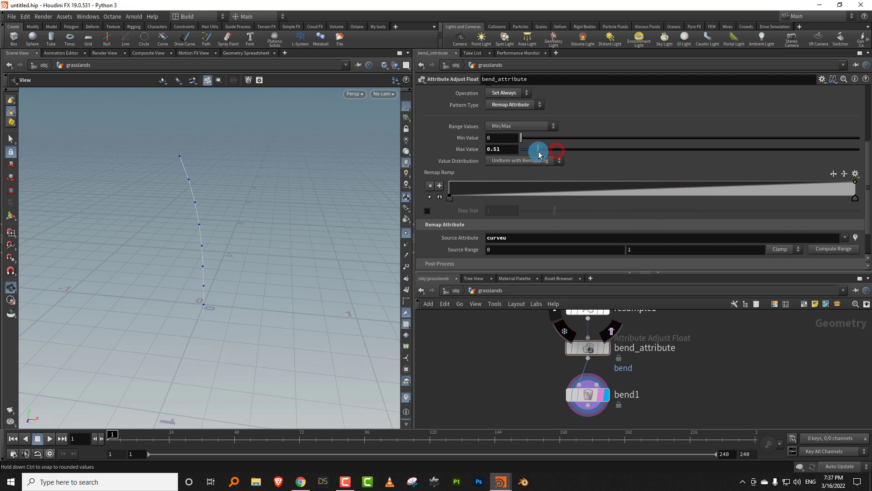
- Set bend_attribute's Max Value to 0.86, enlarge the network area, and check the bent line from other angles
drag(539, 155, 550, 150)
drag(571, 271, 574, 213)
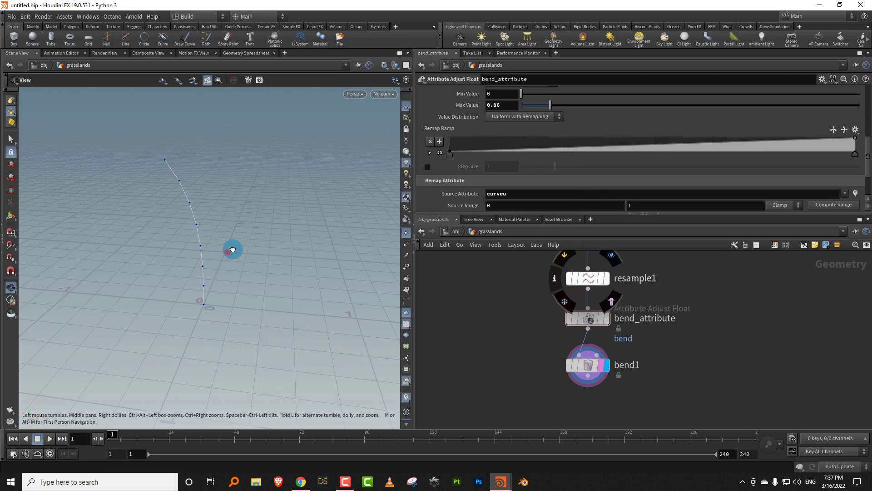
drag(232, 249, 225, 251)
drag(560, 213, 569, 167)
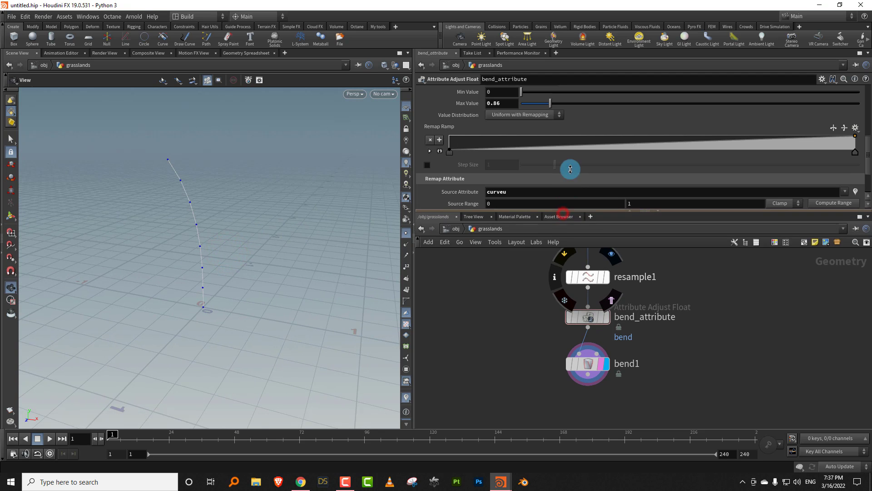
drag(227, 249, 179, 321)
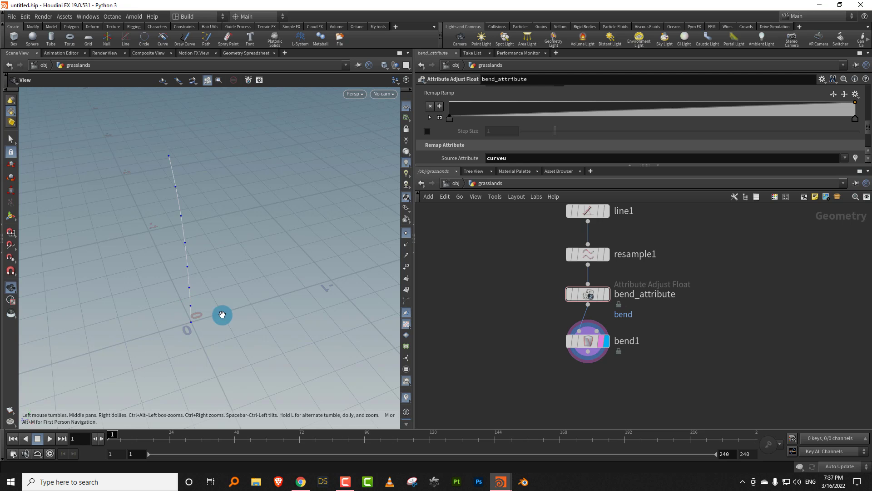
- Add a second Line node beside the existing chain, display it, and give it 3 points
key(Tab)
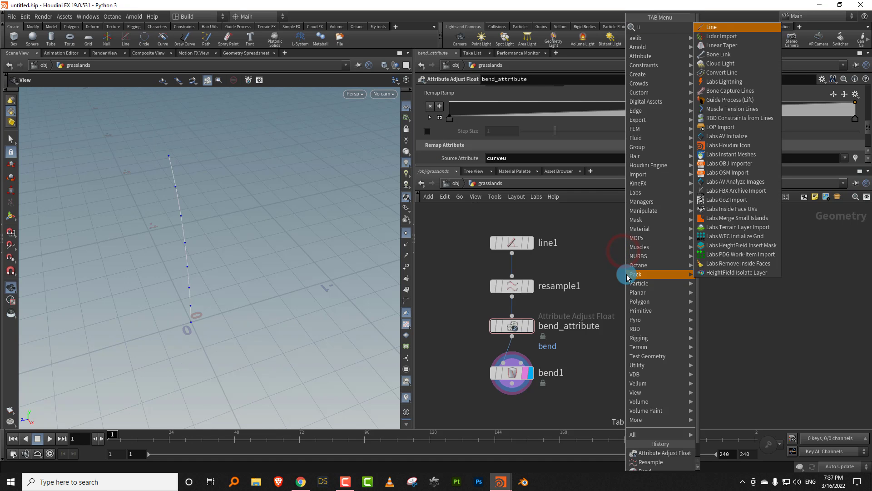
click(722, 33)
click(667, 278)
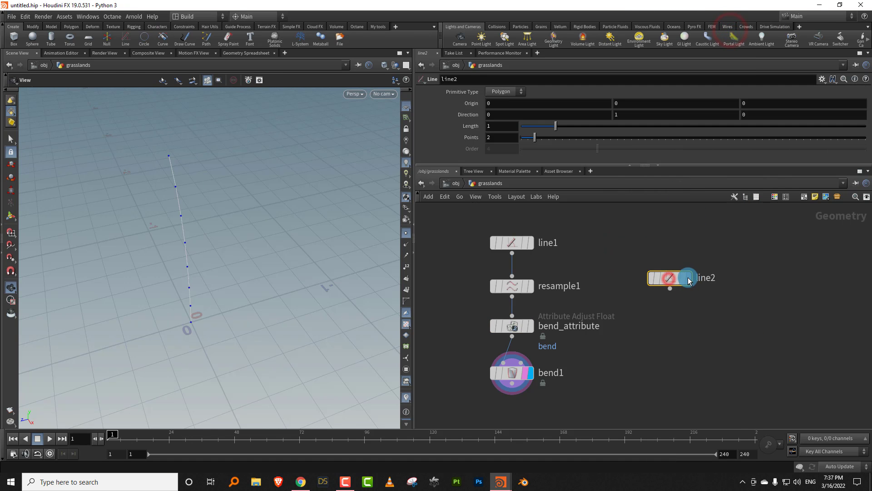
click(693, 279)
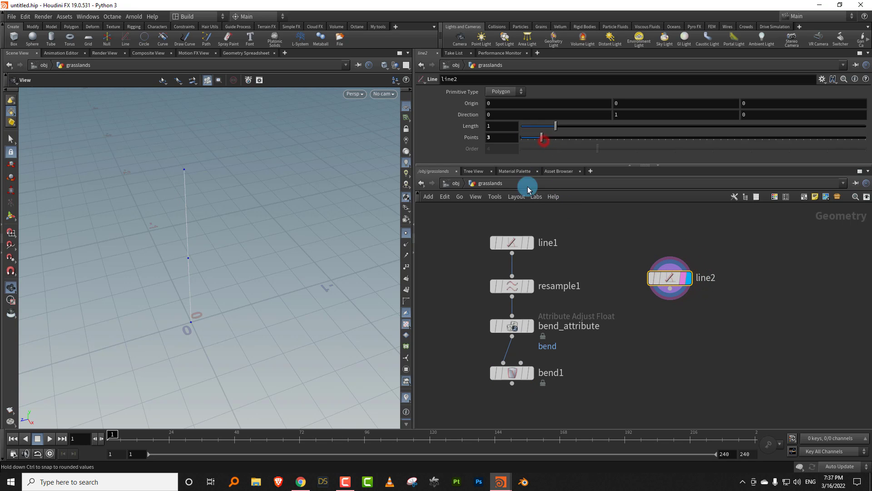
scroll(604, 326, up, 2)
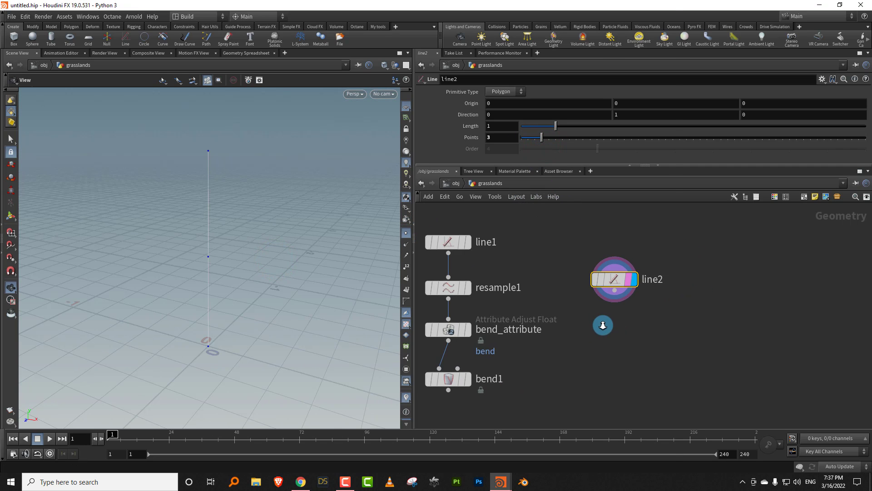
- Add a Group node below line2, connect it to line2's output, and display it
key(Tab)
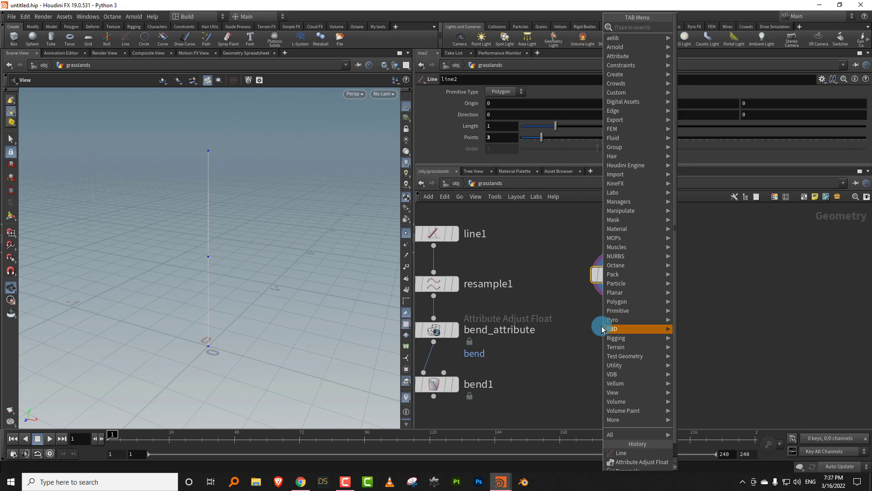
click(565, 329)
key(Tab)
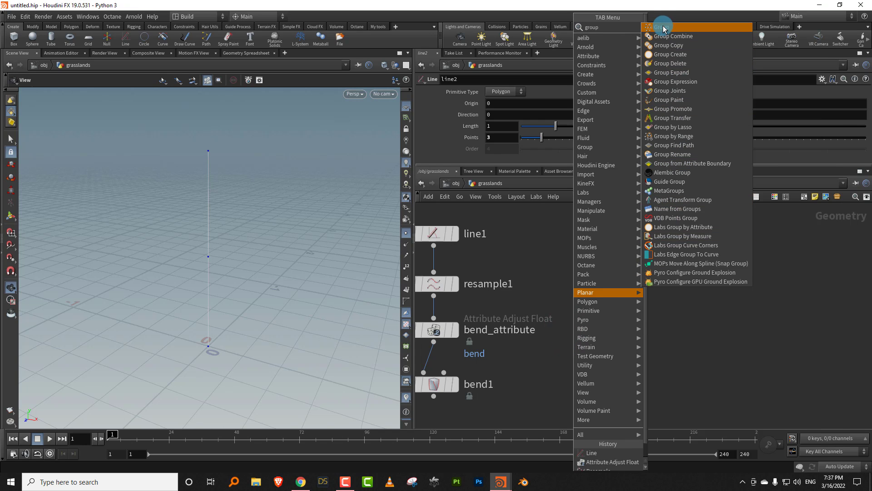
click(662, 23)
click(618, 351)
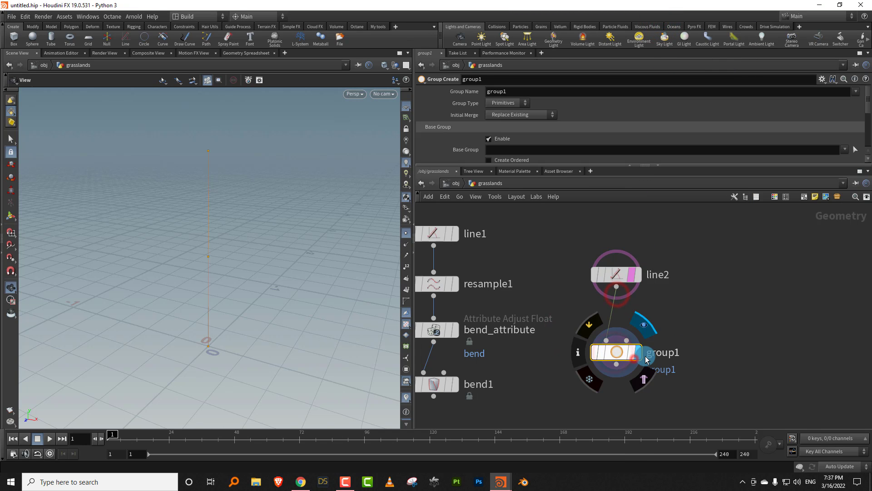
- Show point numbers and configure group1 as a Points group named mid with base group 1
click(405, 269)
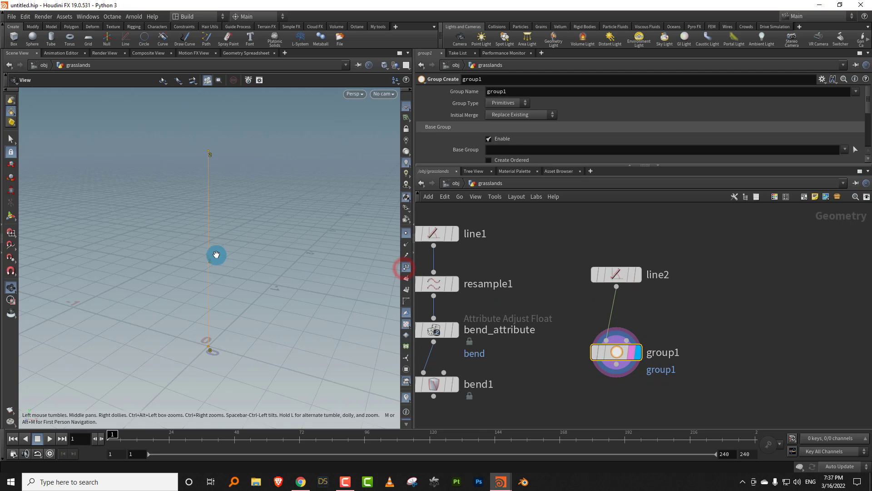
click(501, 149)
text(1)
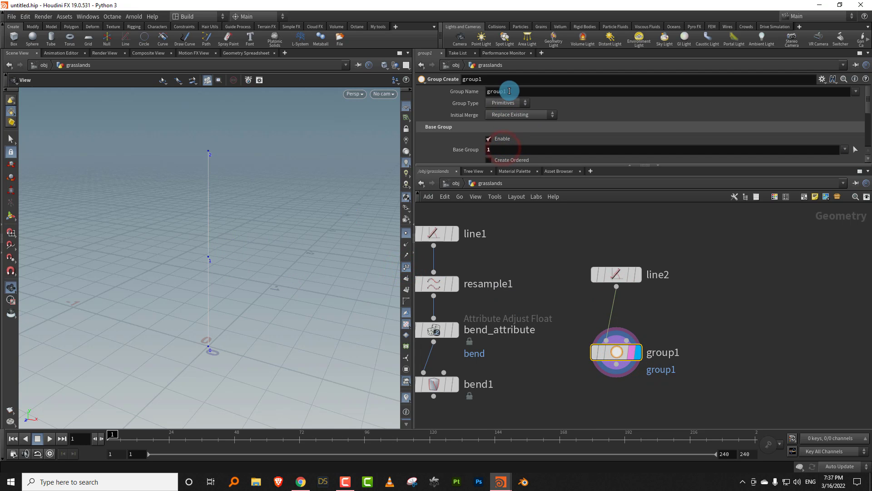
double_click(513, 91)
click(505, 105)
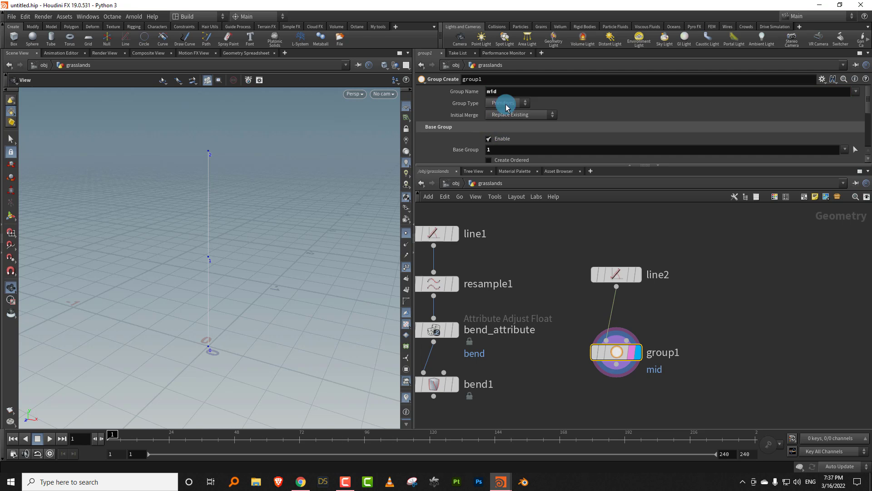
click(500, 124)
- Connect a displayed Transform node after group1 and translate only the mid group by -0.2 in X
middle_drag(582, 393, 588, 350)
key(Tab)
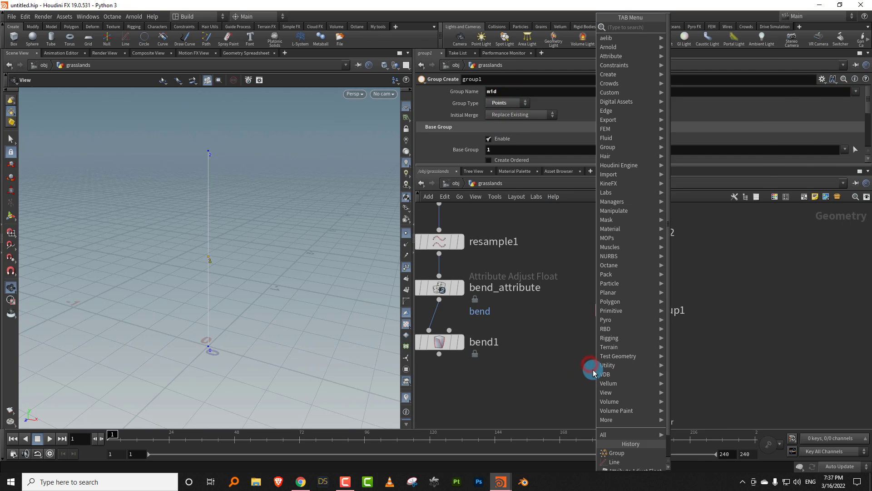
mouse_move(627, 197)
click(696, 49)
click(634, 365)
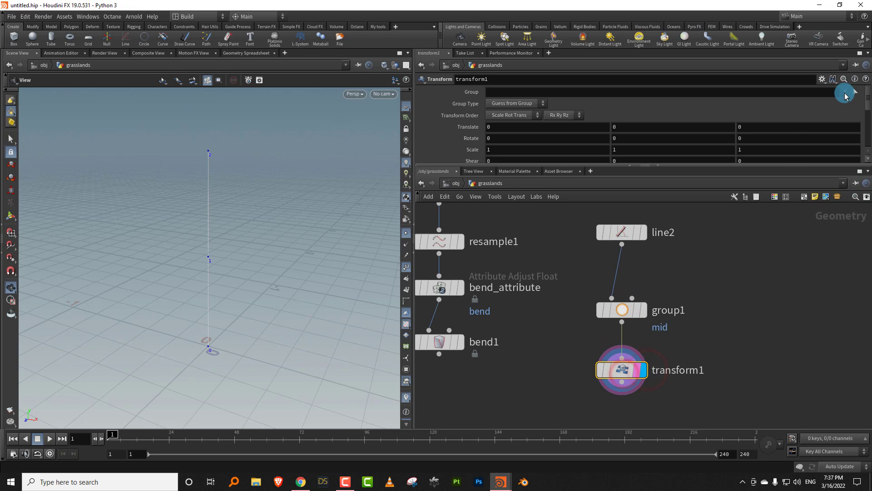
click(849, 104)
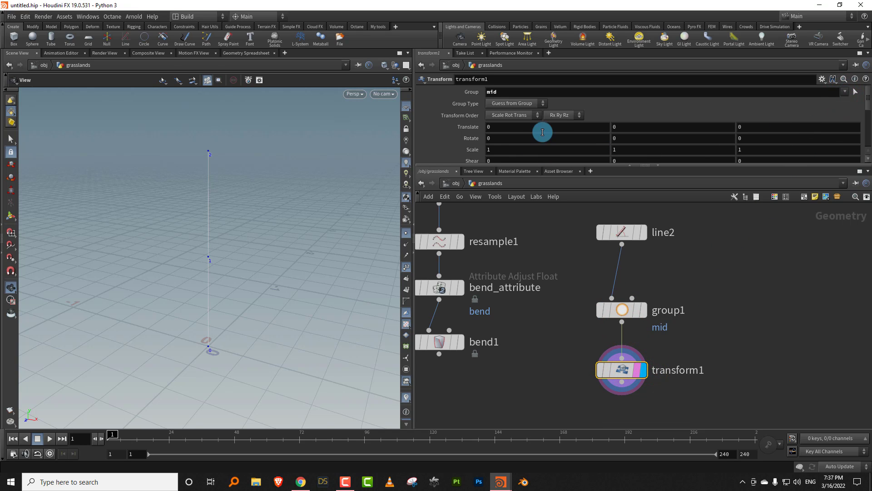
mouse_move(511, 126)
middle_down()
mouse_move(527, 120)
mouse_move(494, 121)
middle_up()
- Add a Labs Axis Align (Match Size) node below transform1, connect it to transform1's output, and display it
middle_drag(561, 387, 551, 326)
key(Tab)
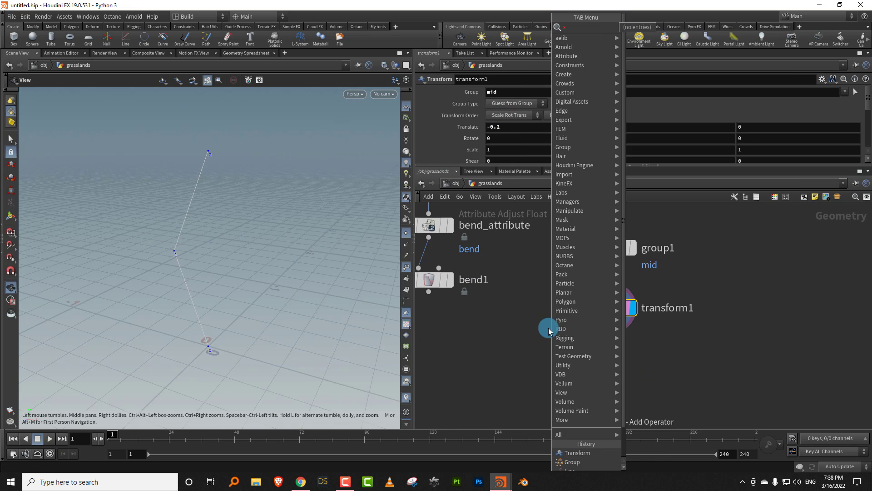
text(axis)
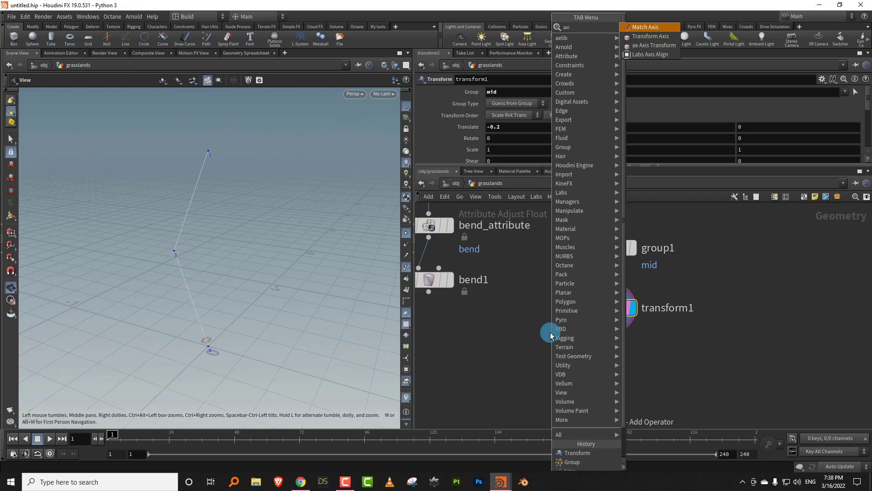
click(658, 56)
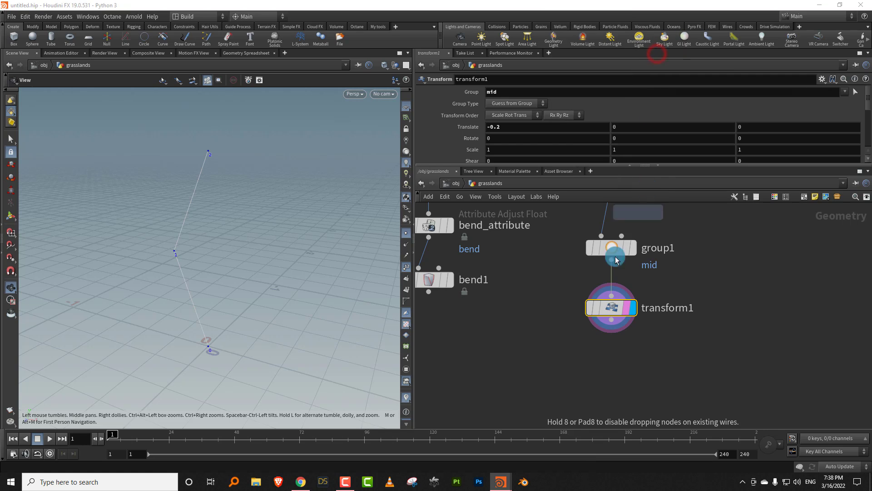
click(611, 390)
drag(609, 329, 611, 390)
click(629, 390)
scroll(685, 331, down, 5)
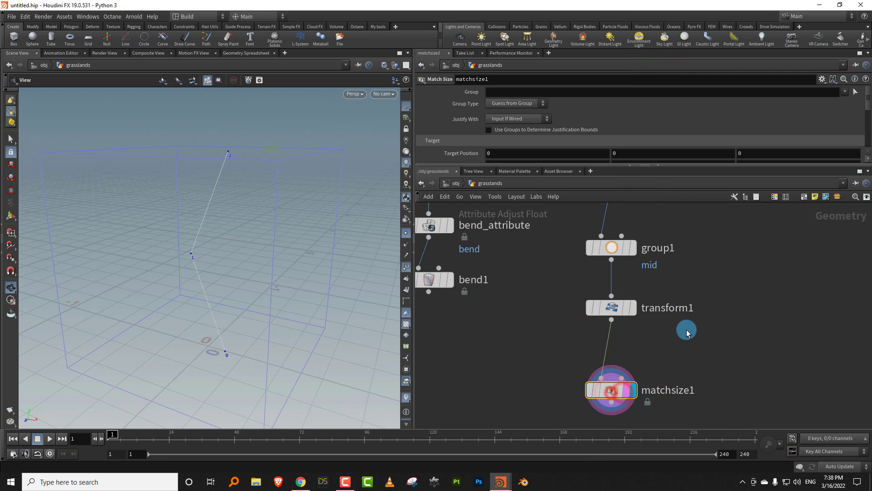
- Arrange the line2, group1, transform1 and matchsize1 nodes with even spacing and enlarge matchsize1's parameter area
drag(643, 240, 673, 375)
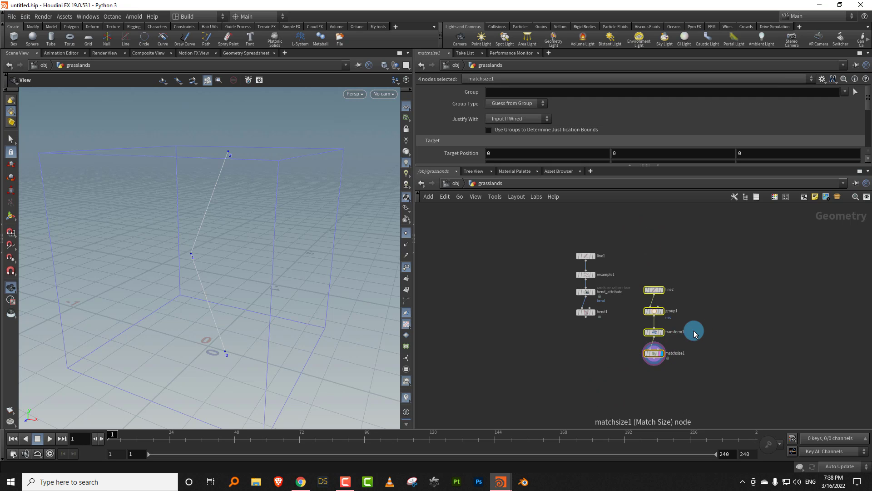
scroll(691, 321, up, 4)
click(597, 361)
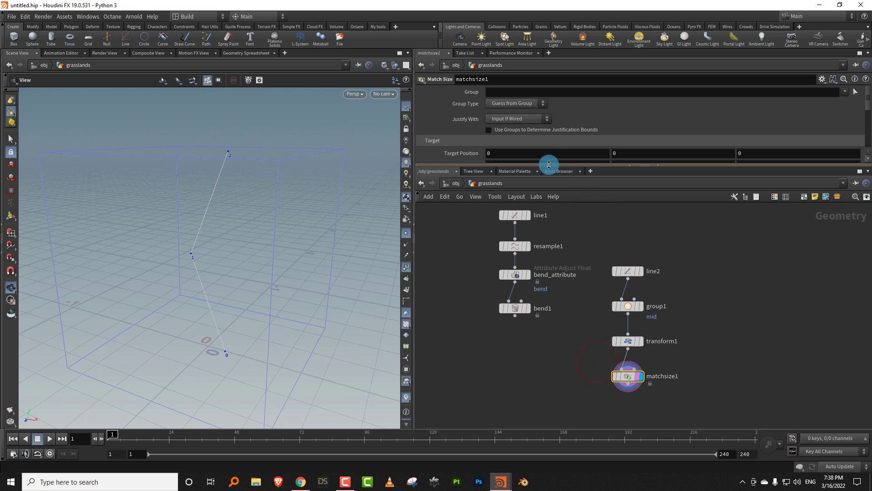
drag(549, 165, 554, 214)
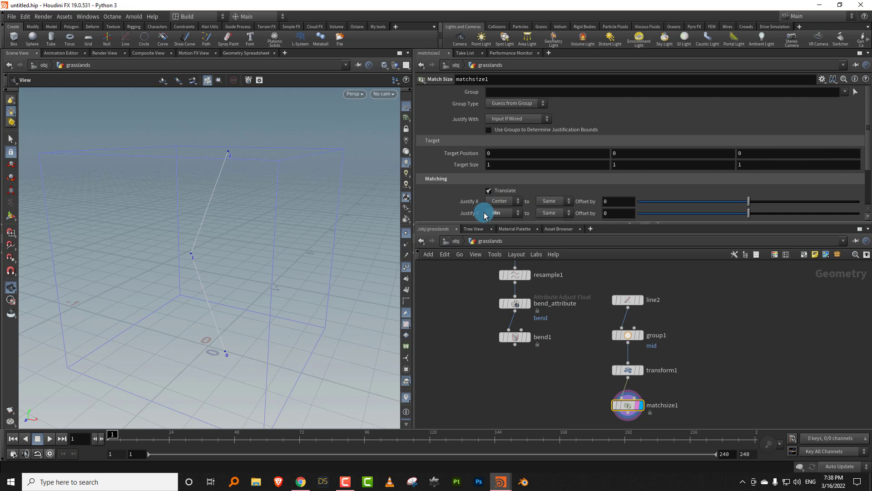
- Set matchsize1's Justify Y to Center so the three-point line is centred vertically on the origin
click(499, 213)
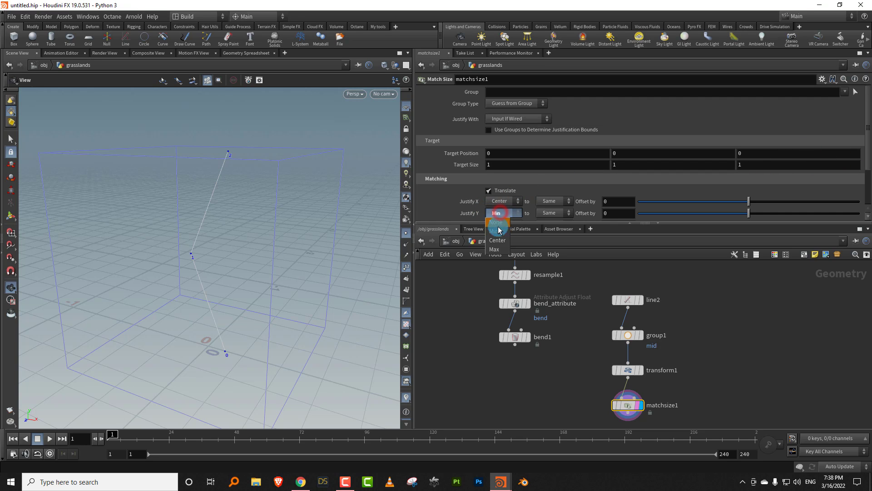
click(496, 241)
drag(264, 310, 290, 305)
middle_drag(290, 305, 299, 271)
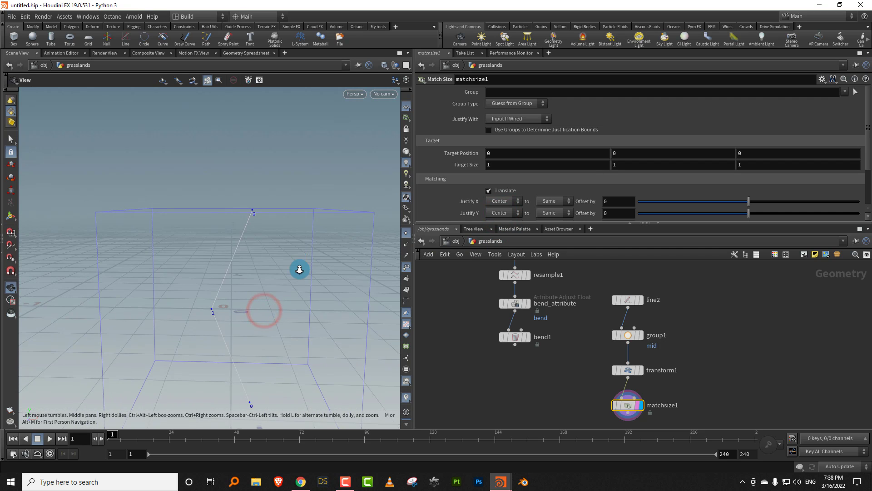
scroll(298, 272, down, 2)
drag(280, 284, 262, 284)
drag(605, 278, 625, 340)
drag(272, 306, 213, 320)
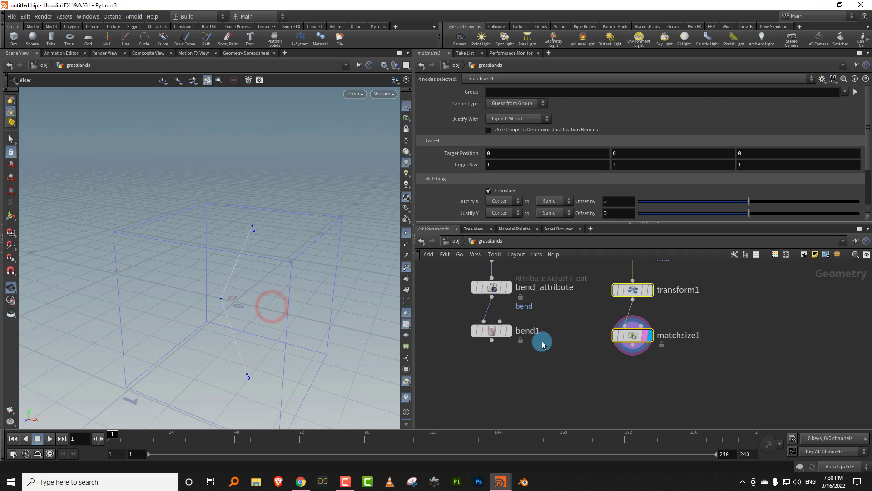
- Add a Sweep node below and between the bend1 and matchsize1 nodes
scroll(554, 356, up, 2)
click(568, 357)
key(Tab)
text(tr)
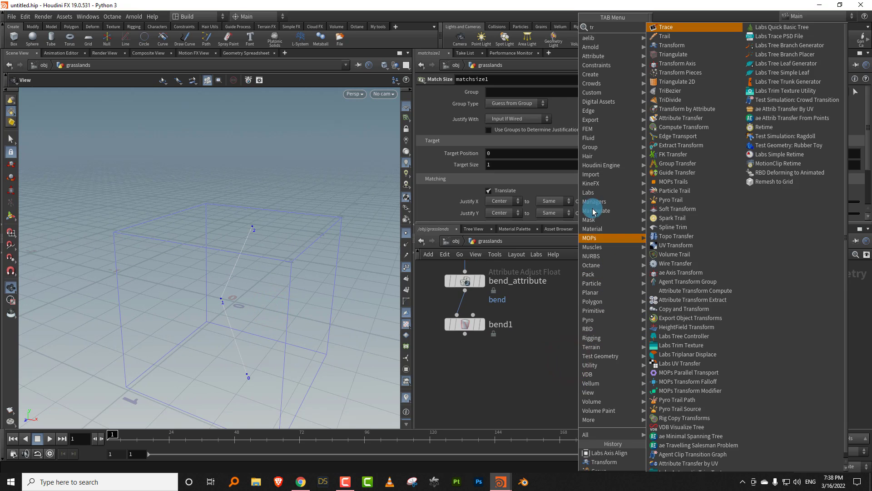
key(BackSpace)
key(BackSpace)
text(swee)
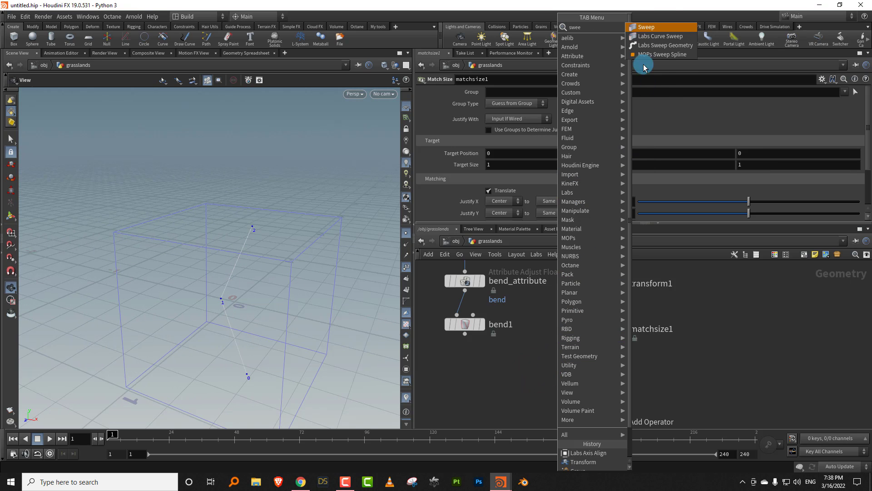
click(649, 28)
click(517, 413)
- Add a Transform node connected to matchsize1's output, display it, and rename it rotation
key(Tab)
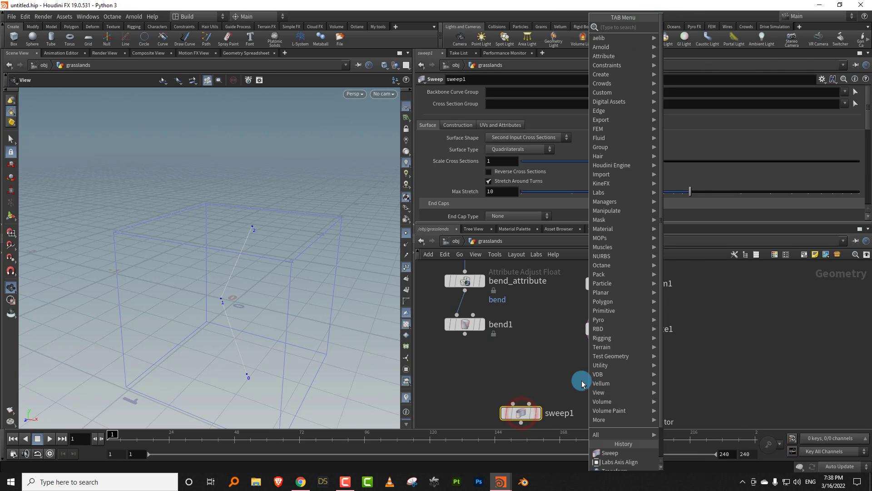
text(tr)
click(681, 44)
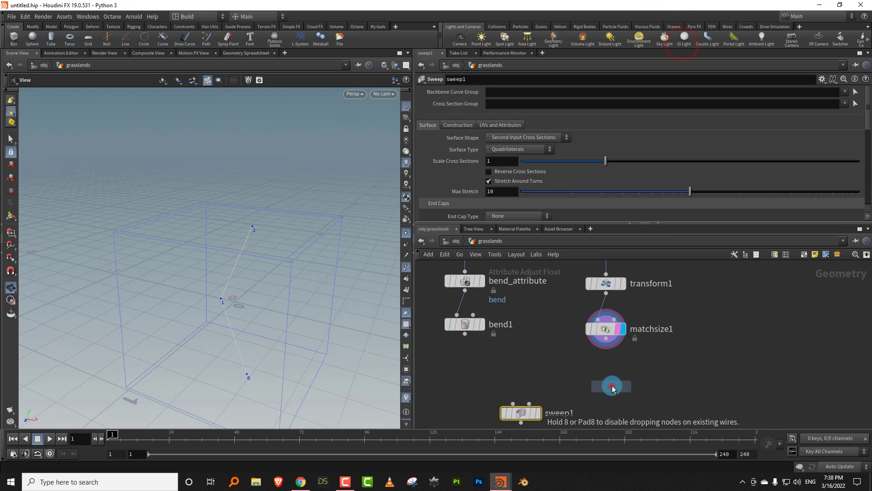
click(611, 386)
click(608, 344)
click(609, 380)
double_click(656, 386)
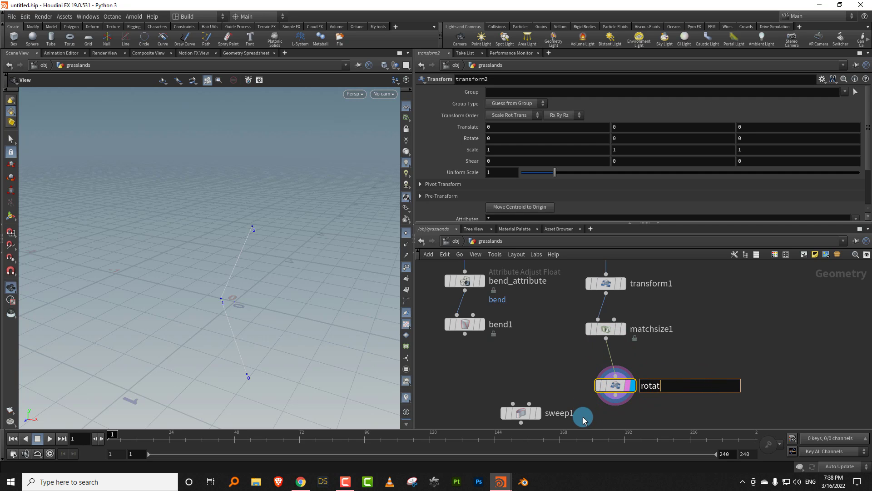
text(rotation)
key(Return)
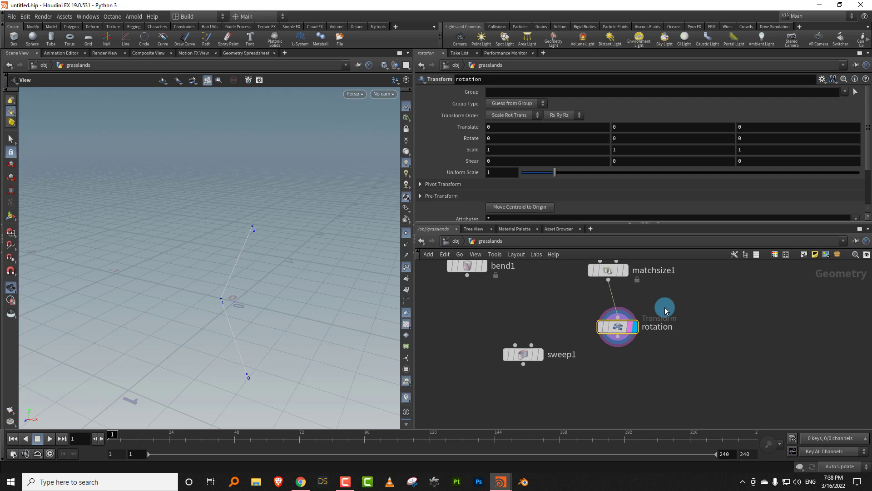
- Add a second Transform node connected below the rotation node
key(Tab)
text(t)
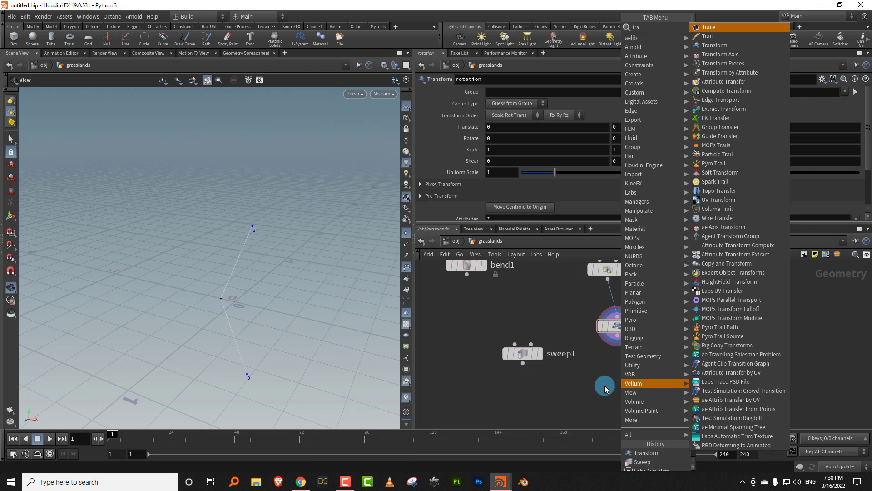
click(725, 48)
click(621, 393)
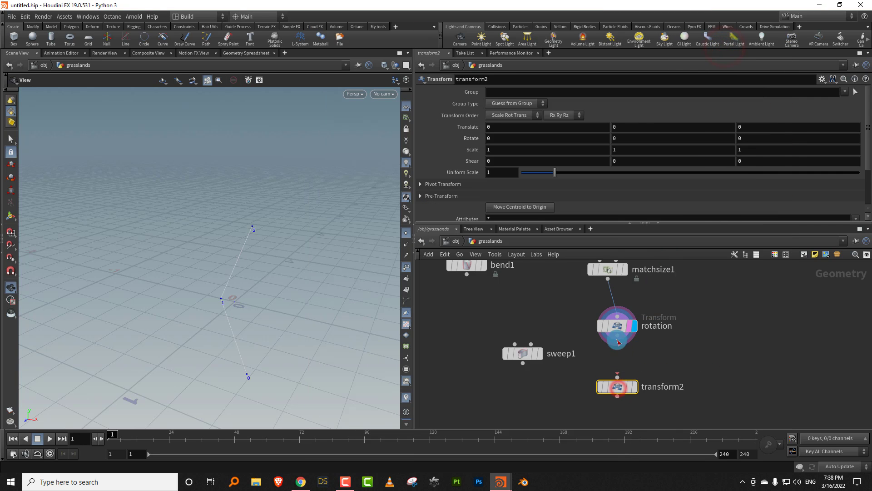
- Display transform2 with bend1's curve shown alongside for reference, and set transform2's Uniform Scale to 0.28
middle_drag(499, 319, 488, 381)
click(468, 327)
drag(277, 295, 386, 287)
middle_drag(681, 359, 651, 322)
drag(632, 382, 554, 413)
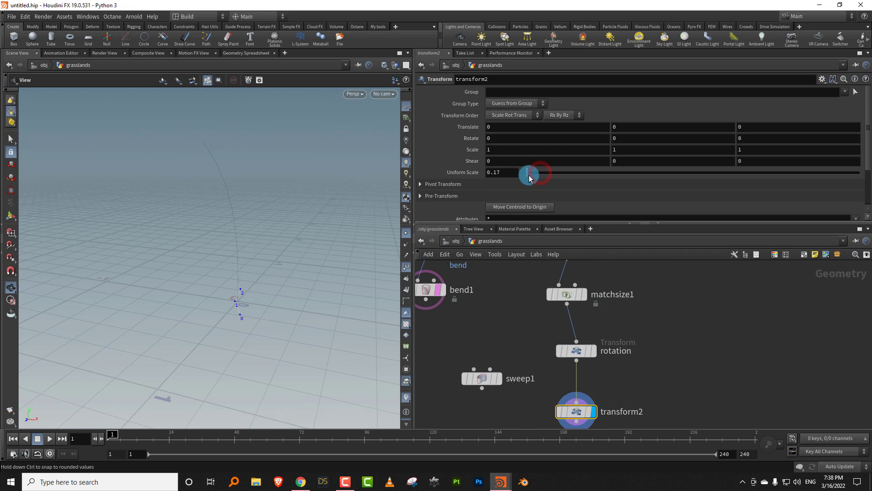
drag(529, 176, 530, 173)
- Connect bend1 to sweep1's first input and transform2 to its second input, and display sweep1
scroll(533, 293, down, 4)
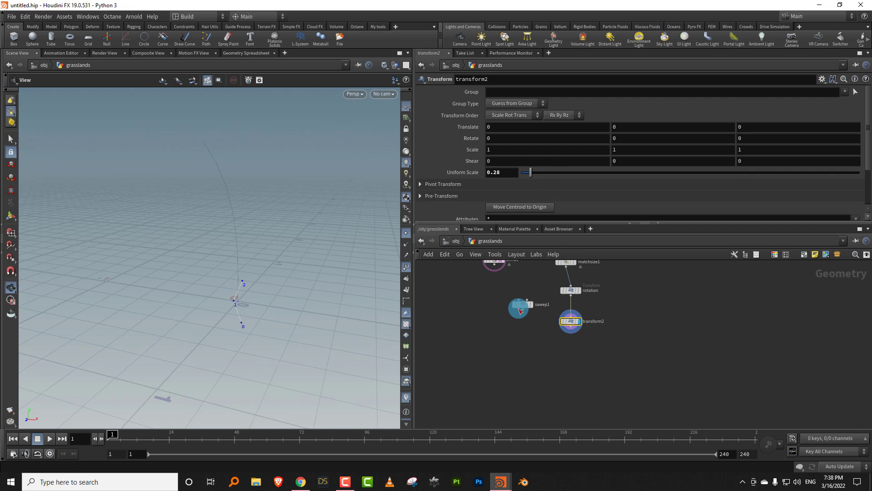
middle_drag(518, 317, 516, 344)
click(492, 292)
click(511, 372)
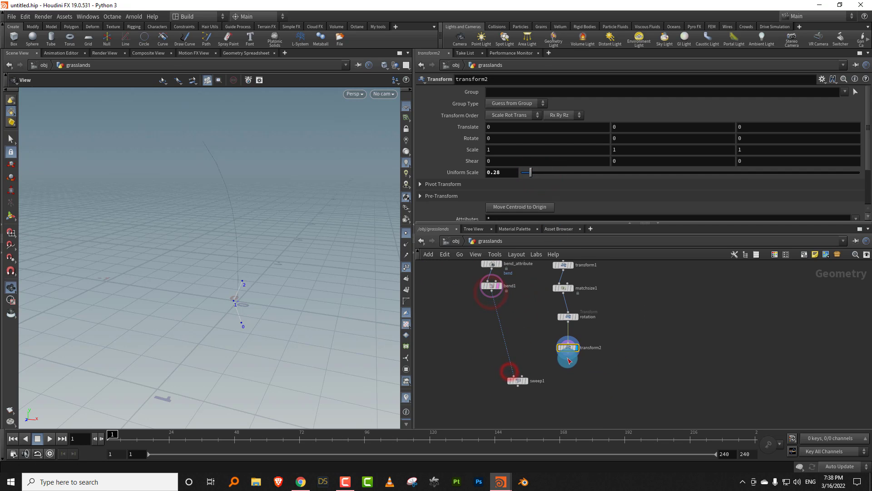
click(568, 353)
click(525, 369)
click(528, 384)
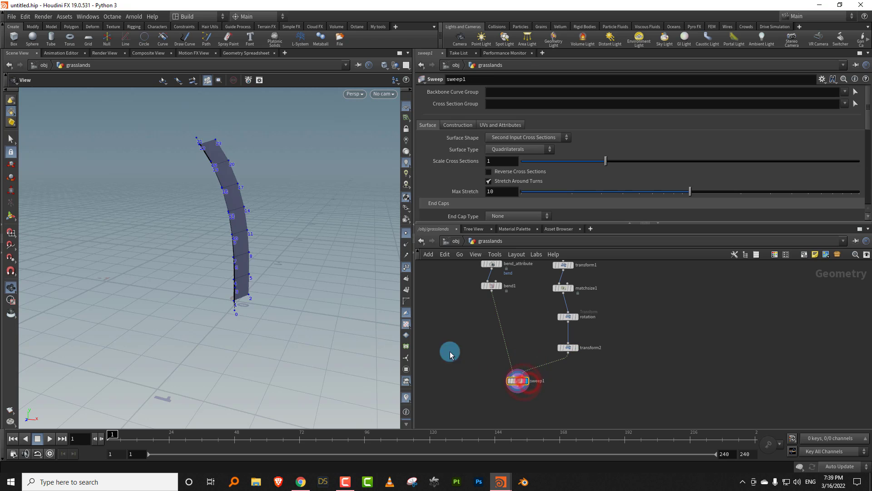
- Narrow the swept blade by setting transform2's Uniform Scale to 0.12
drag(312, 289, 418, 269)
scroll(293, 286, up, 3)
drag(283, 288, 407, 304)
click(567, 347)
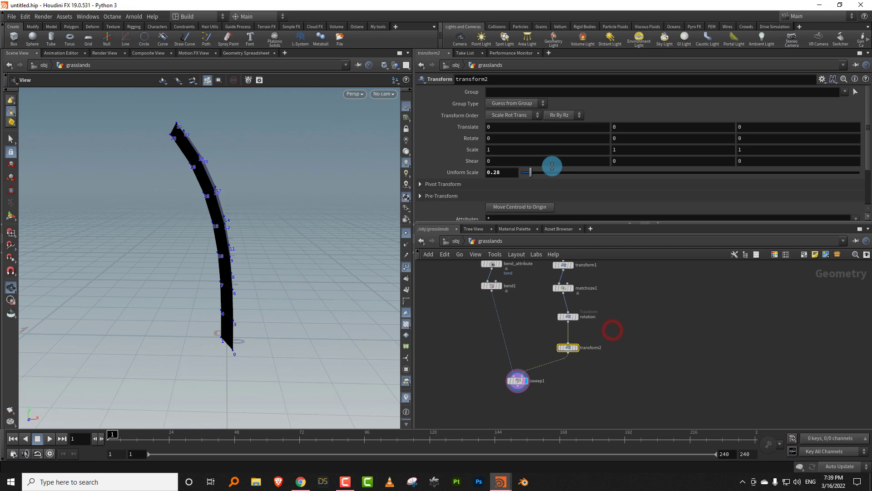
drag(530, 173, 526, 171)
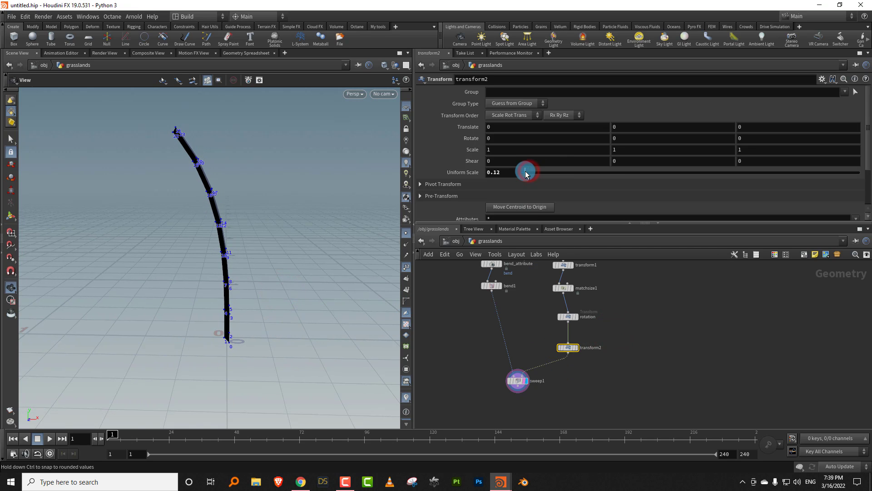
- Turn off point numbers in the viewport and disable Tint Backfaces in the display options
click(406, 267)
drag(187, 283, 301, 225)
key(d)
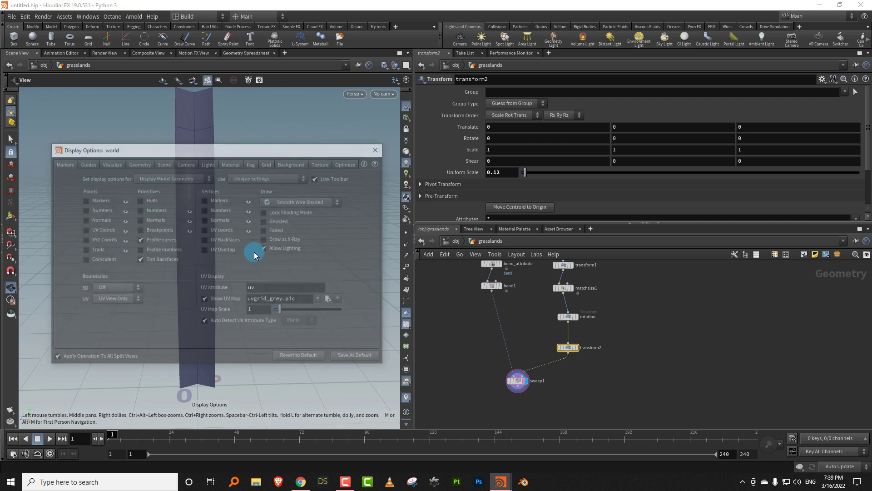
drag(250, 149, 484, 155)
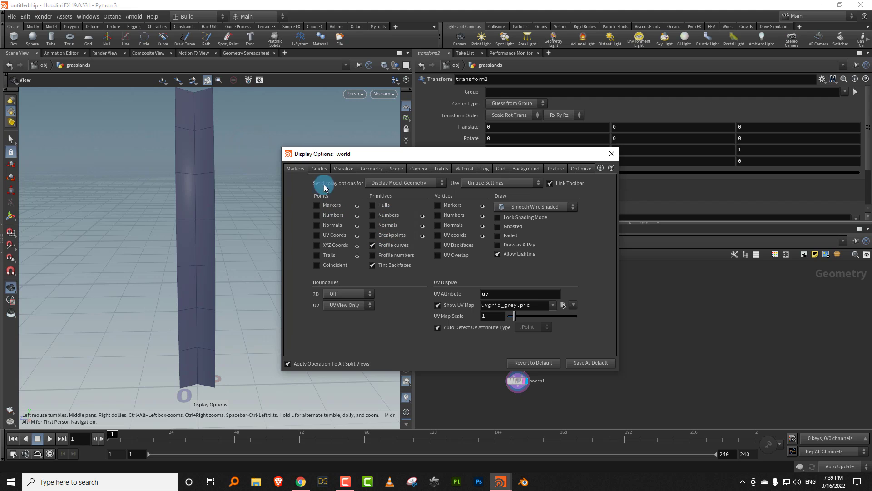
click(371, 266)
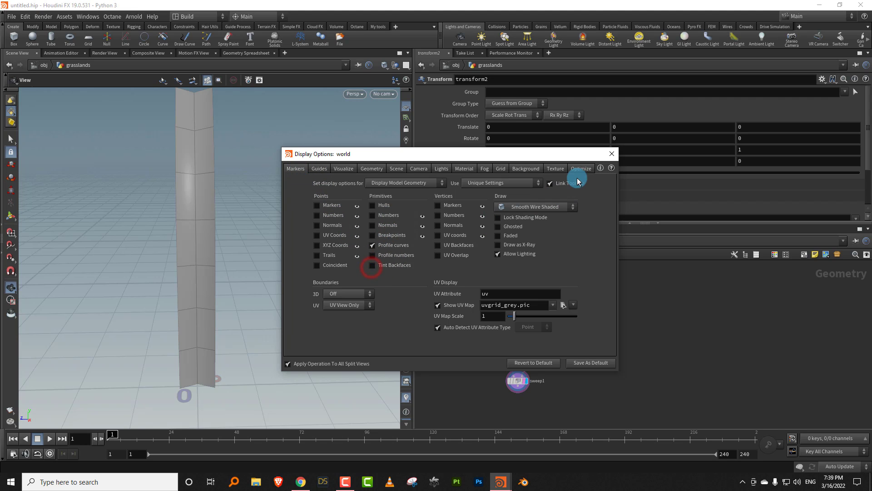
click(612, 156)
drag(186, 225, 242, 232)
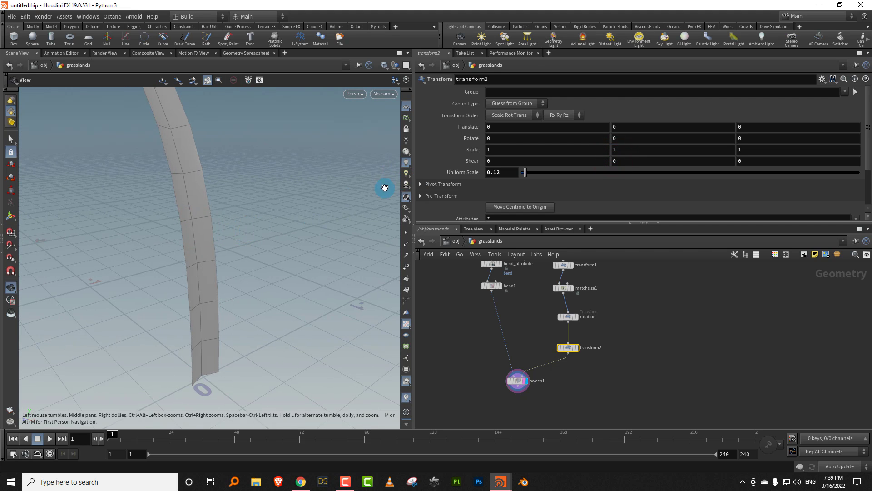
mouse_move(247, 294)
mouse_down()
mouse_move(241, 286)
mouse_move(248, 303)
mouse_up()
- Reposition the bend_attribute and bend1 nodes in a vertical line below resample1
drag(491, 288, 483, 323)
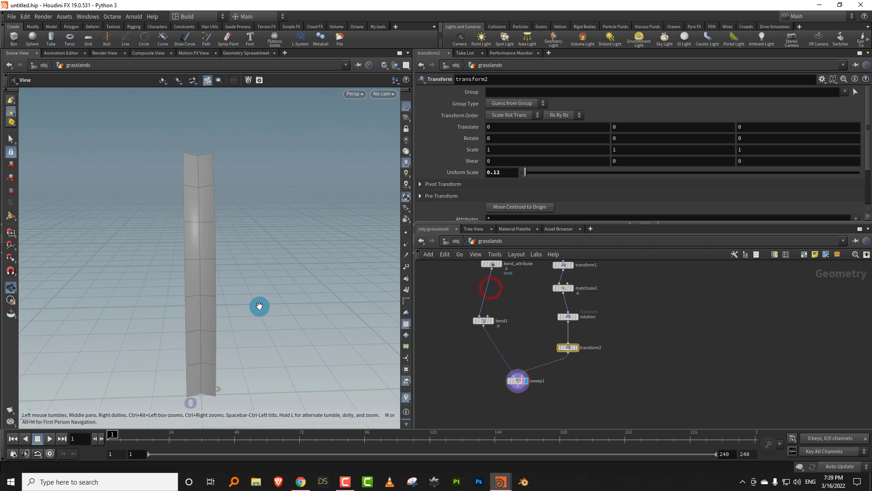
drag(247, 296, 313, 313)
middle_drag(512, 276, 504, 329)
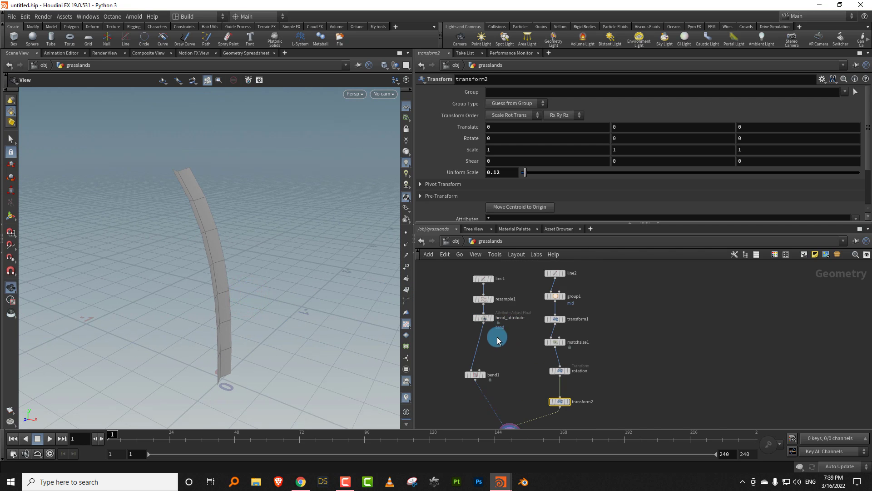
drag(481, 317, 498, 326)
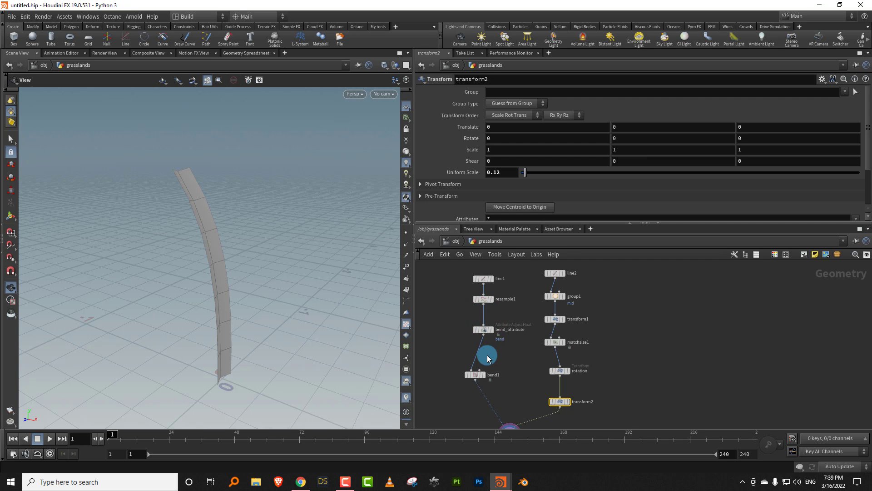
drag(468, 381, 479, 348)
- Insert an Attribute Adjust Float node on the wire between bend1 and sweep1
scroll(509, 389, up, 2)
key(Tab)
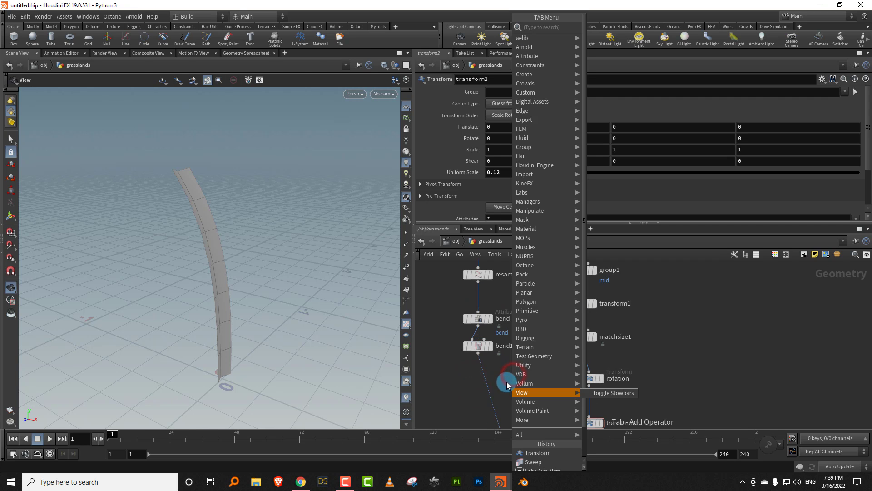
click(633, 27)
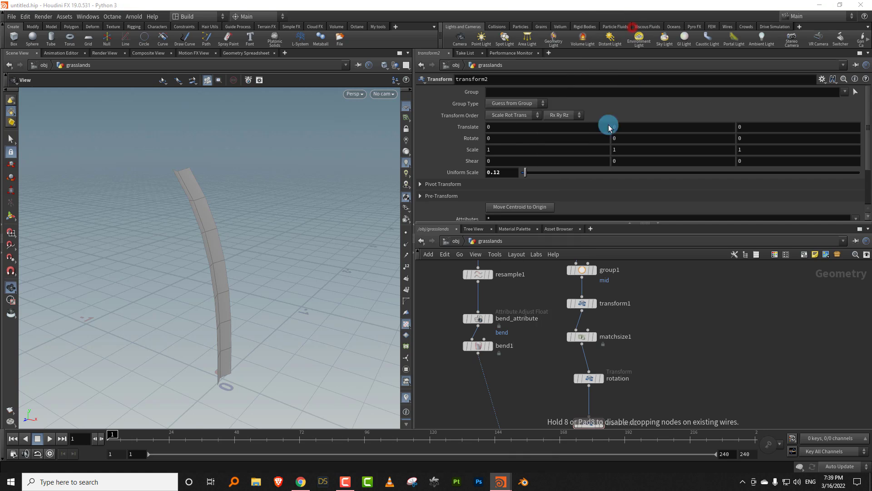
click(482, 373)
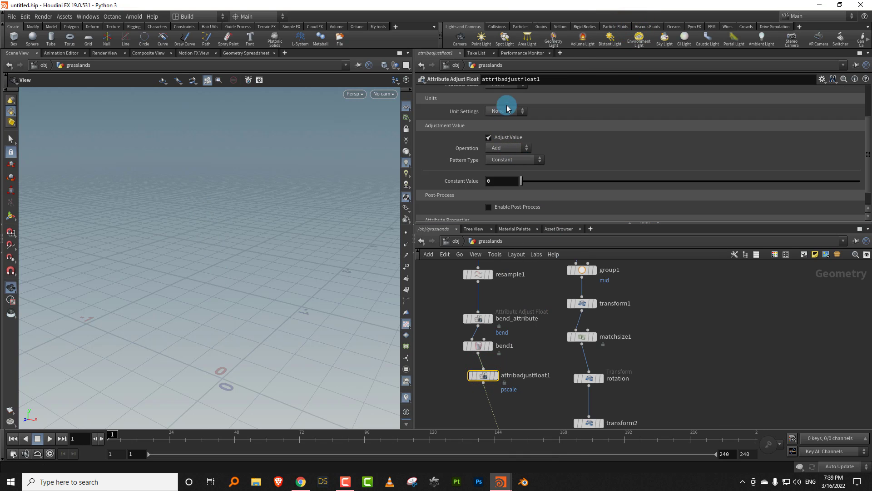
- Enlarge the parameter area and set attribadjustfloat1's Operation to Set Always and Pattern Type to Remap Attribute
click(869, 146)
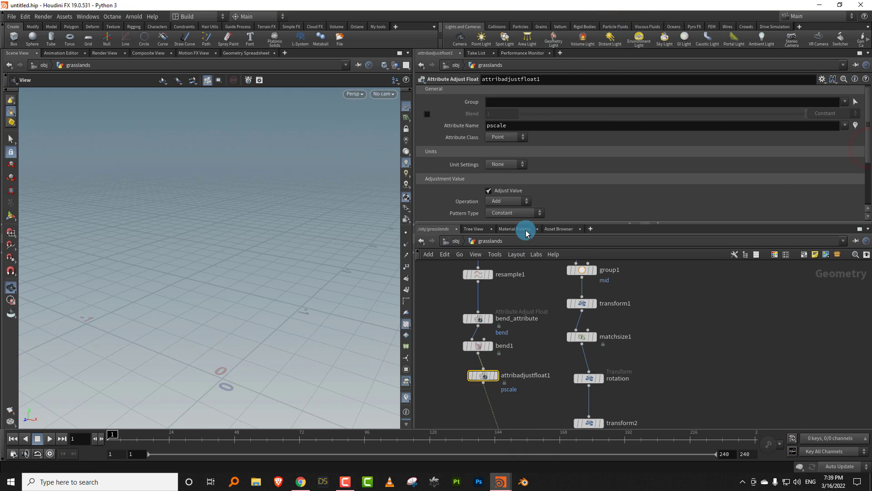
drag(530, 224, 530, 292)
click(509, 201)
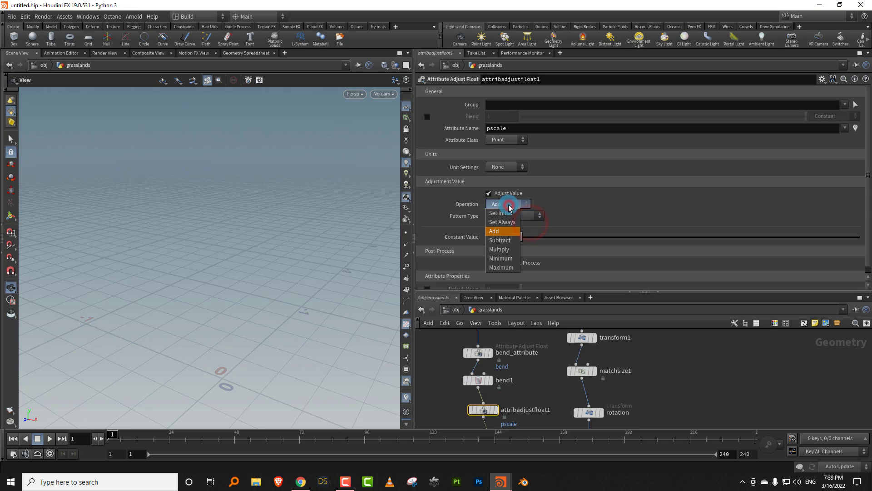
click(508, 225)
click(523, 216)
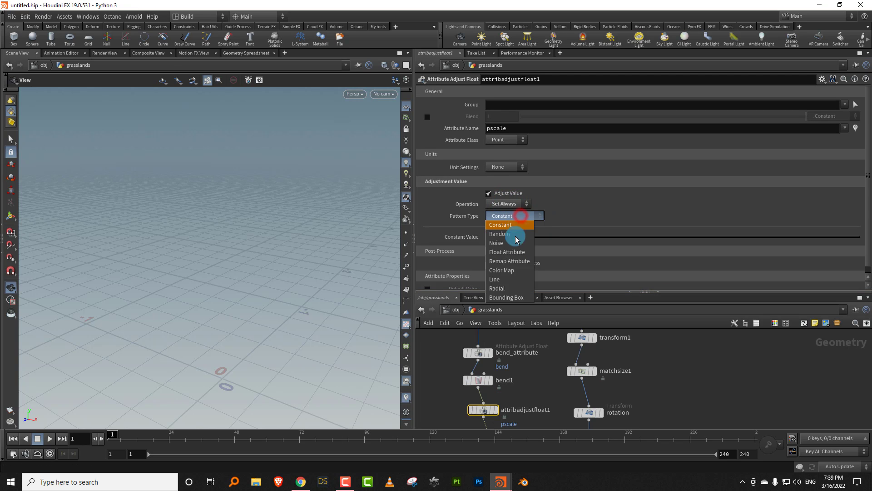
click(512, 261)
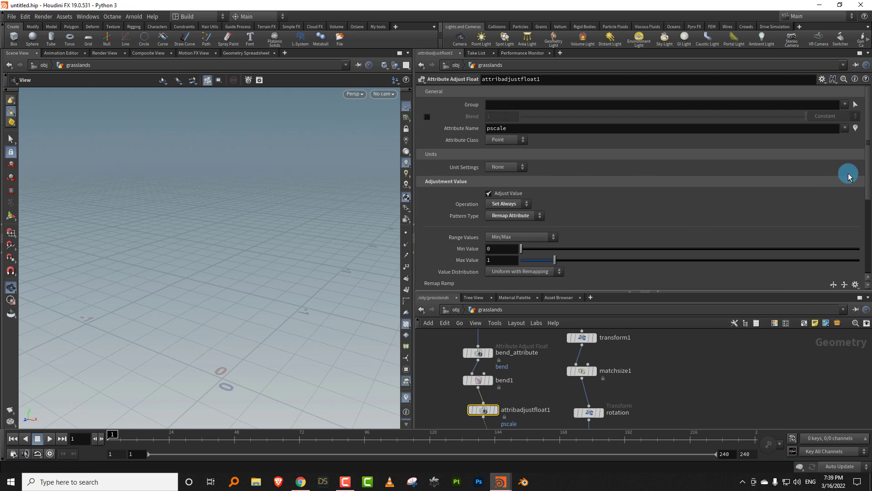
- Set attribadjustfloat1's remap Source Attribute to curveu
scroll(859, 222, down, 5)
double_click(523, 223)
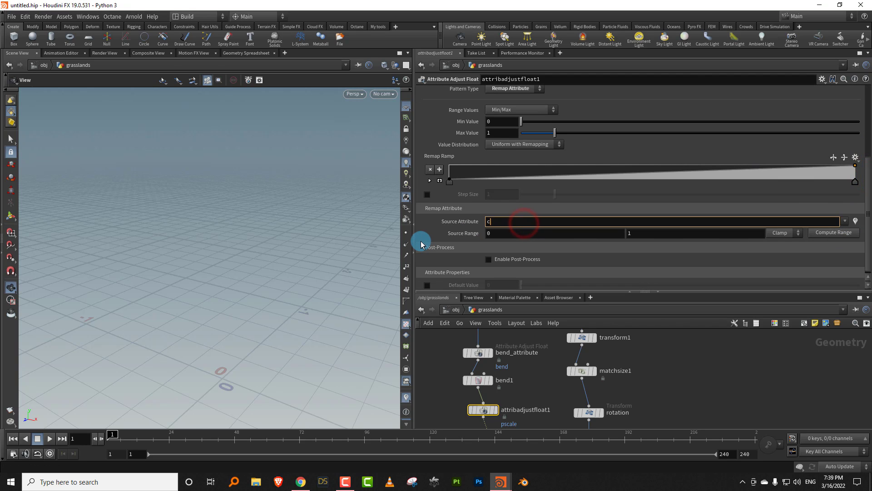
key(Return)
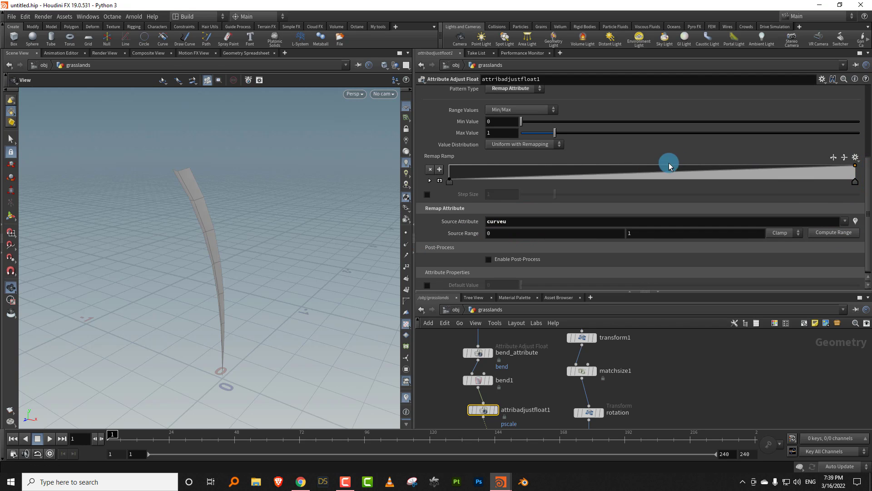
- Reverse attribadjustfloat1's remap ramp so the blade is widest at its base and narrows toward the tip
click(832, 158)
drag(219, 297, 227, 278)
click(448, 172)
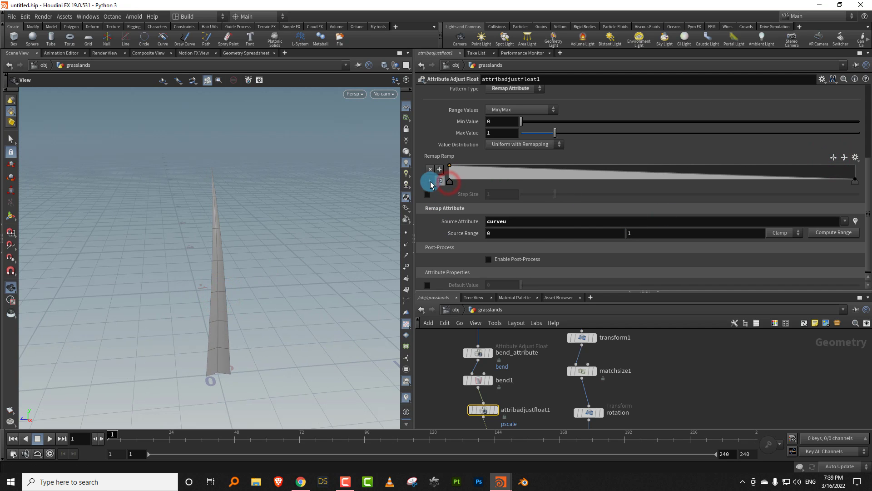
- Set the interpolation of the remap ramp's start and end points to B-Spline
click(430, 181)
click(503, 181)
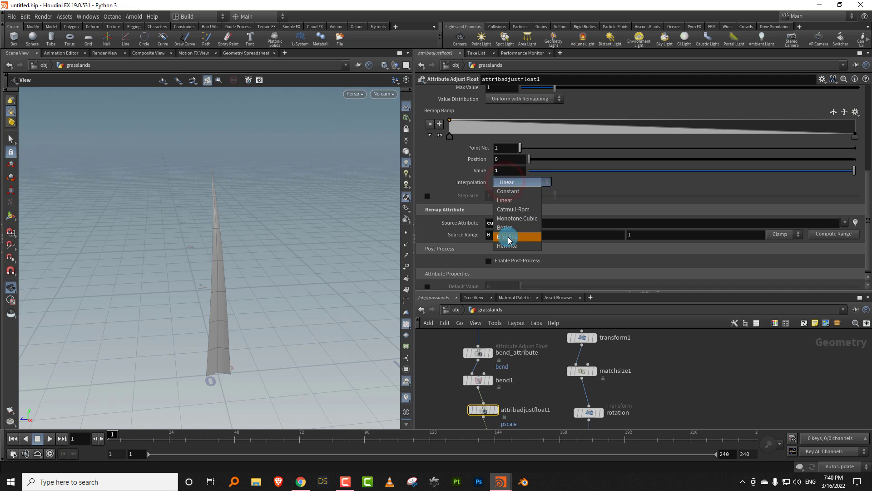
click(508, 239)
drag(451, 124, 450, 124)
click(856, 137)
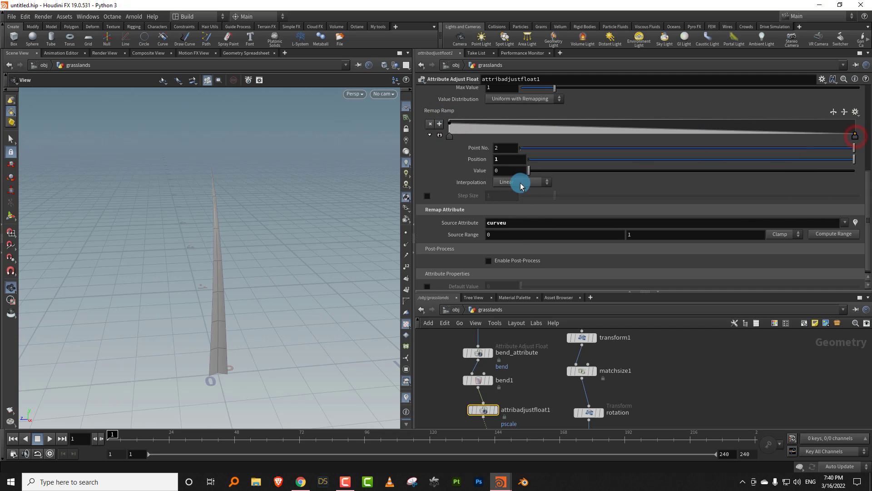
click(522, 182)
click(520, 230)
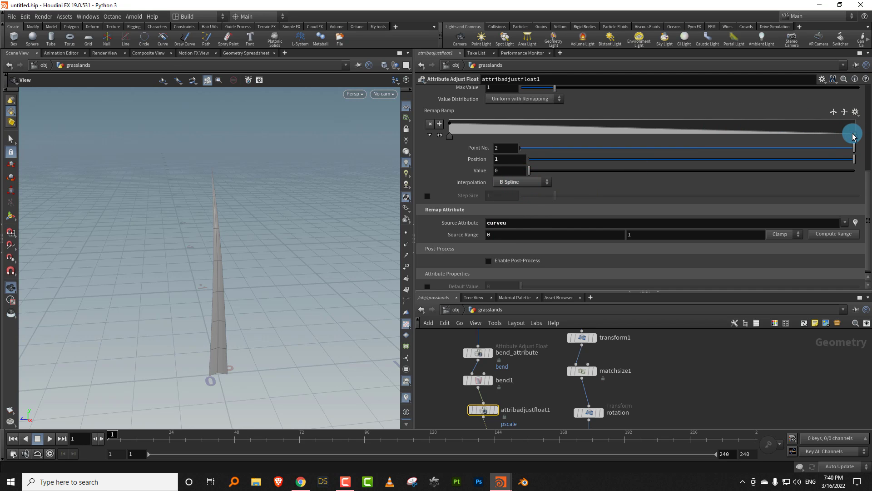
- Raise the remap ramp's end point to about 0.034 and add a raised point near the ramp's middle
drag(853, 137, 859, 134)
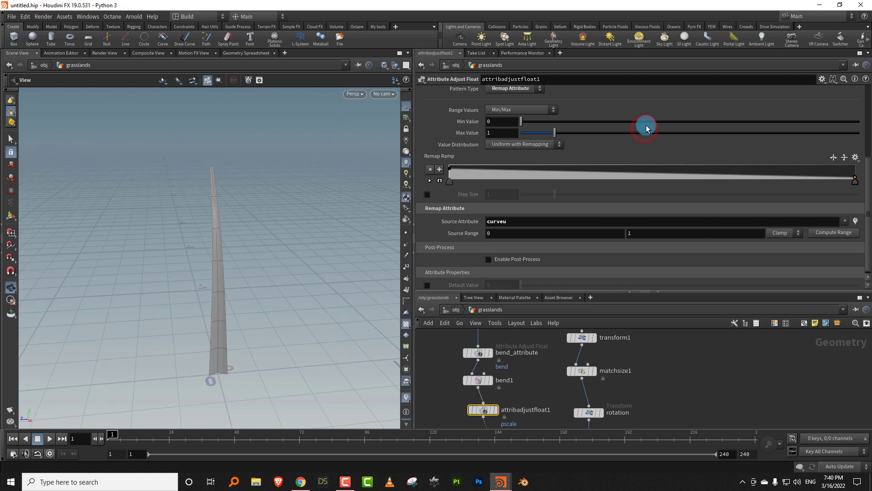
click(641, 172)
drag(641, 169, 640, 169)
- Set transform2's Uniform Scale to 0.07 to make the swept blade narrower
scroll(630, 363, down, 5)
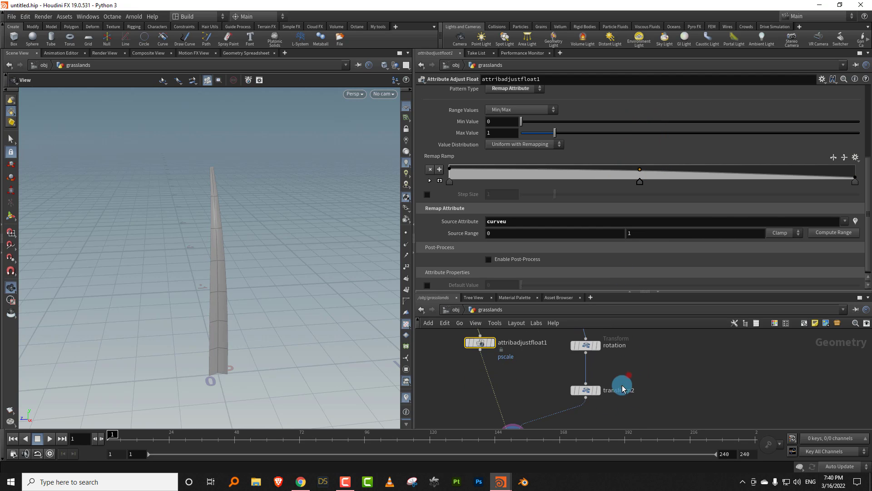
click(623, 386)
drag(523, 177, 523, 176)
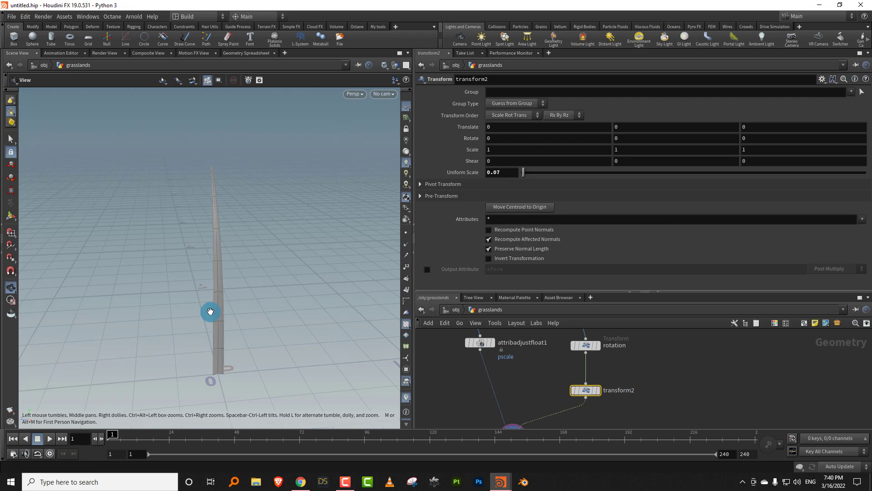
drag(211, 312, 261, 289)
click(510, 294)
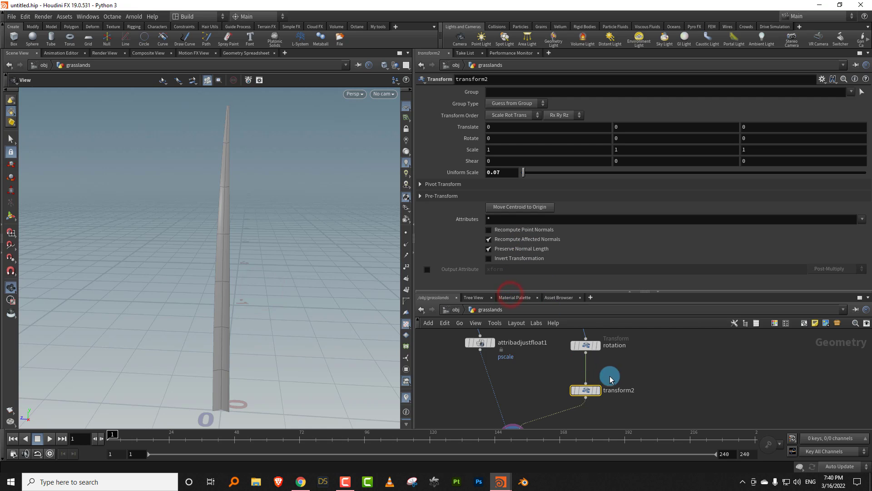
- Add a Resample node on the wire between matchsize1 and rotation
key(Tab)
text(resa)
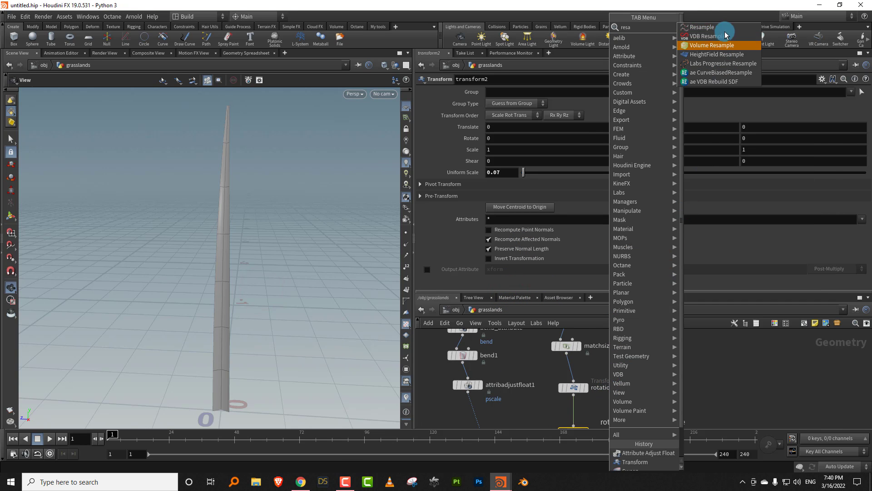
click(709, 27)
click(636, 373)
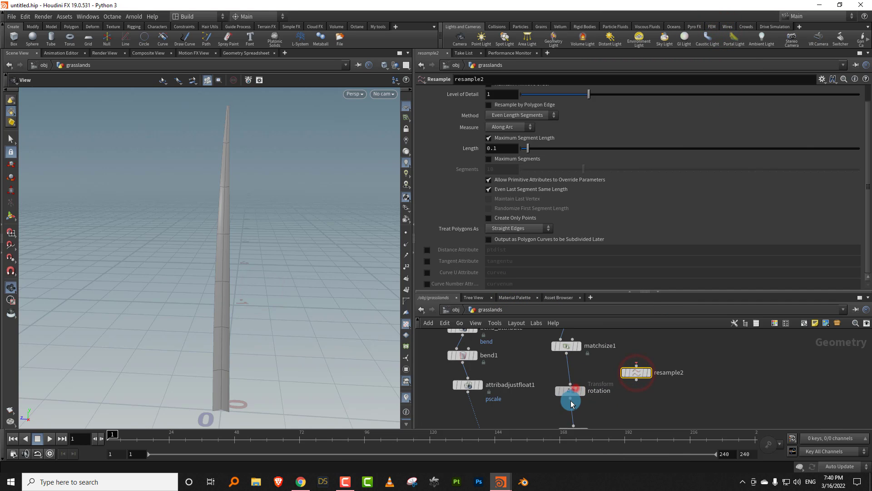
drag(638, 373, 568, 376)
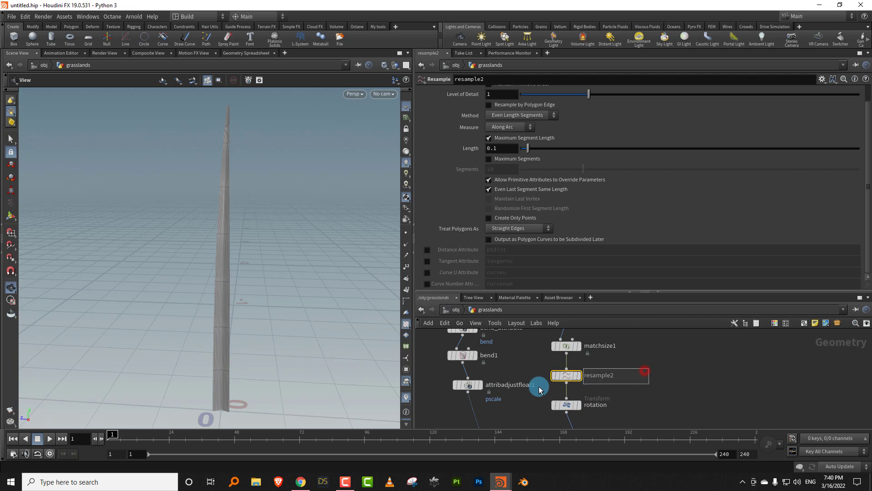
drag(220, 342, 233, 329)
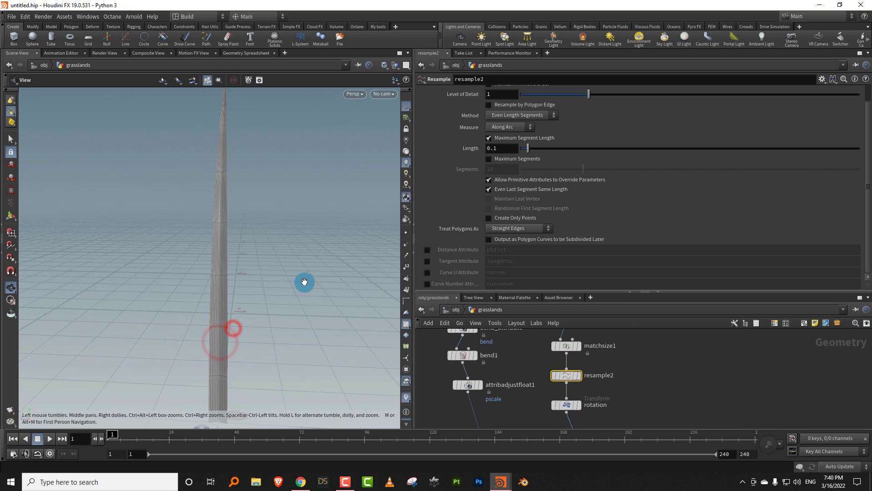
- Switch resample2 from Maximum Segment Length to Maximum Segments and reduce its segment count
click(520, 137)
click(509, 158)
drag(570, 172, 545, 177)
drag(242, 260, 216, 295)
scroll(216, 295, down, 3)
- Enlarge the network area and automatically lay out the nodes
drag(526, 292, 526, 201)
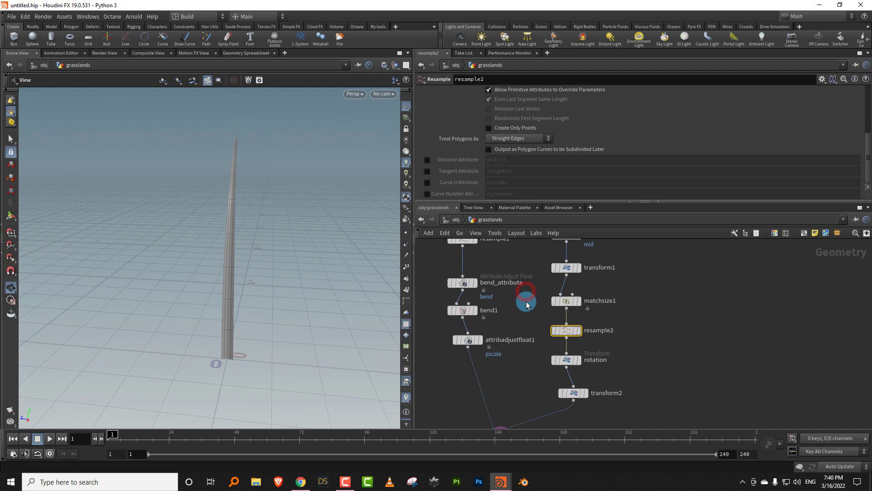
key(l)
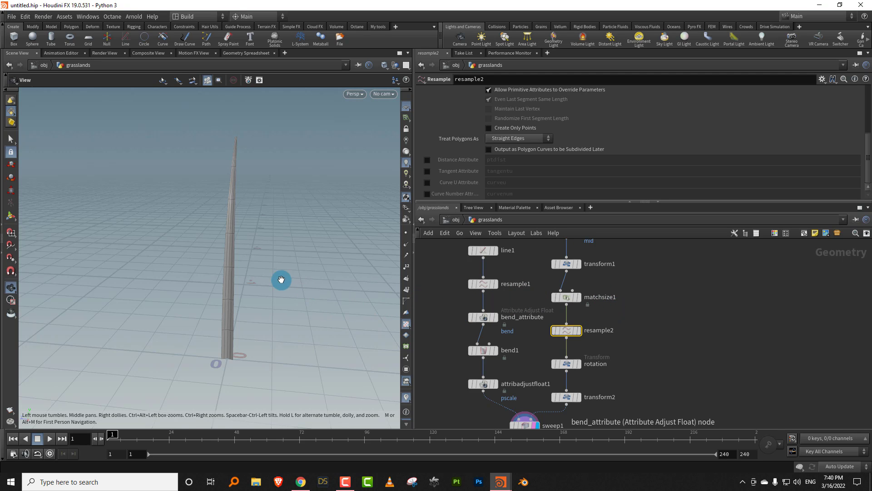
mouse_move(267, 270)
mouse_down()
mouse_move(315, 257)
mouse_move(255, 274)
mouse_move(279, 279)
mouse_up()
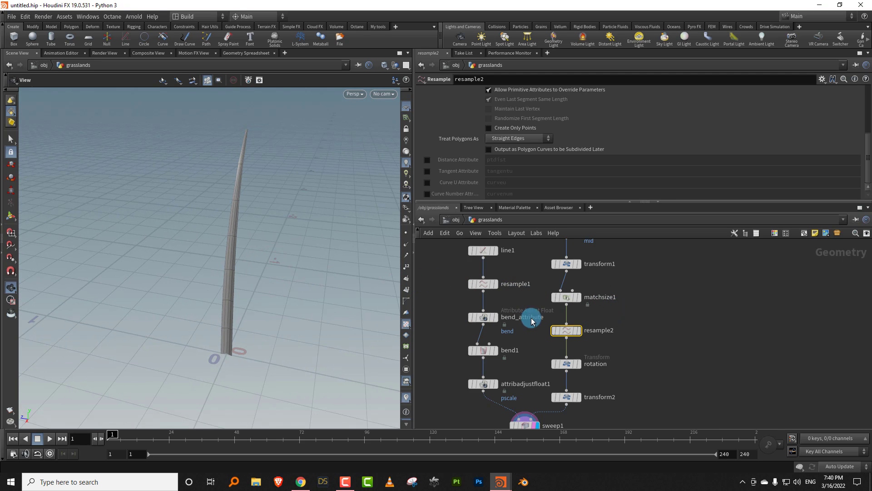
- Lower the first point of attribadjustfloat1's remap ramp to narrow the blade at its base
middle_drag(520, 374, 530, 333)
click(492, 344)
drag(552, 201, 552, 303)
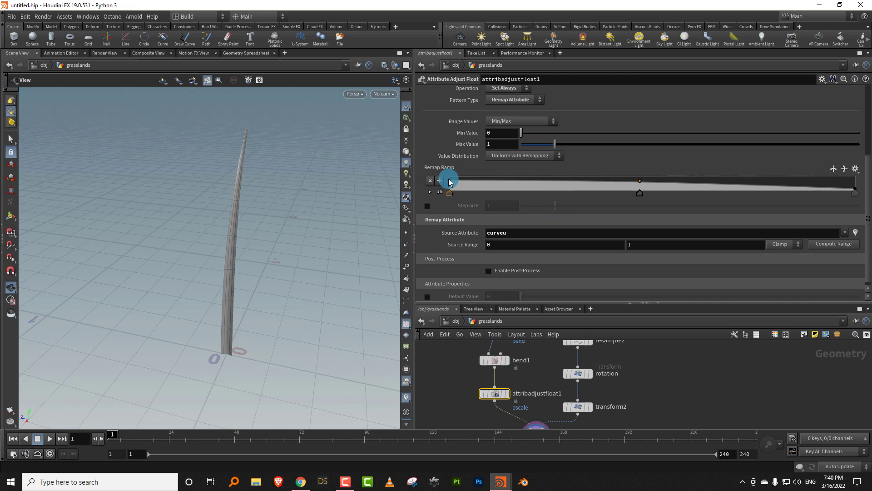
drag(450, 186, 450, 188)
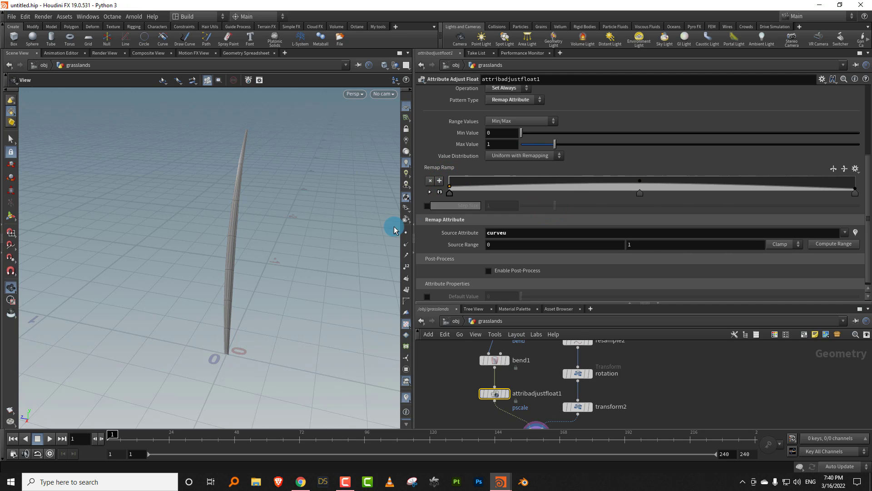
- Turn off the viewport's wireframe overlay and switch the viewport to a dark background colour scheme
mouse_move(258, 281)
mouse_down()
mouse_move(300, 275)
mouse_move(340, 224)
mouse_up()
key(shift+w)
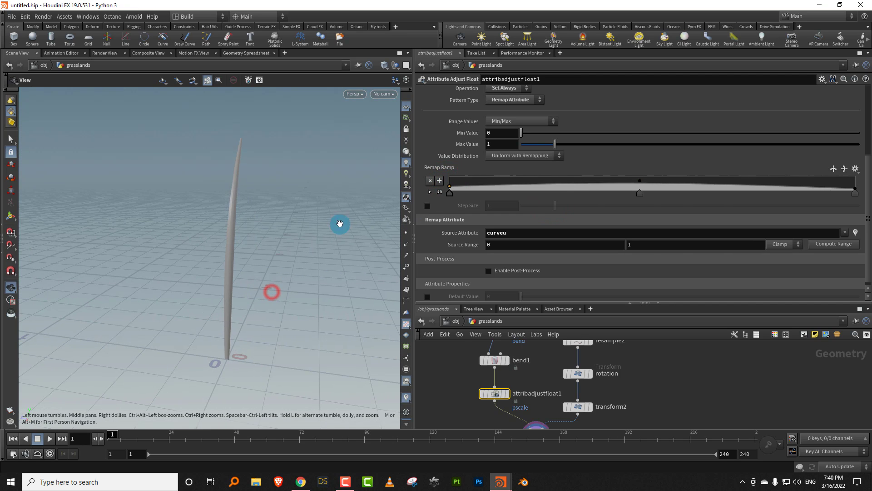
drag(255, 232, 323, 246)
key(d)
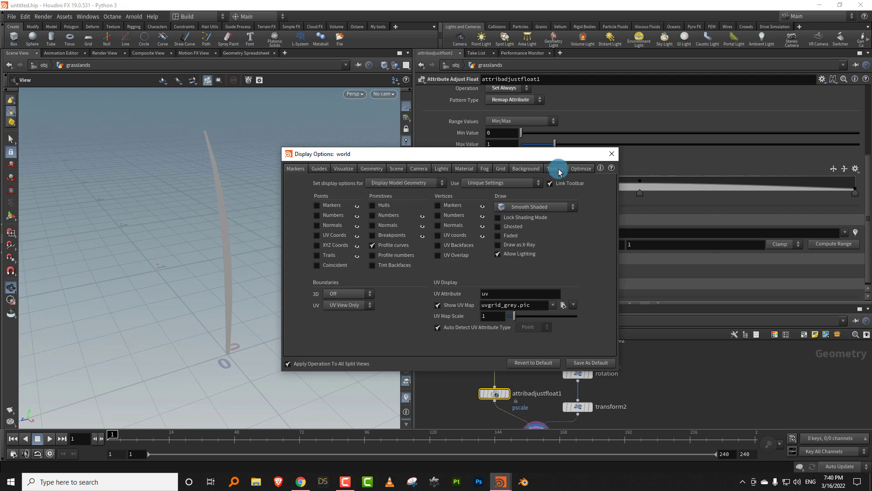
click(522, 170)
click(355, 203)
key(Escape)
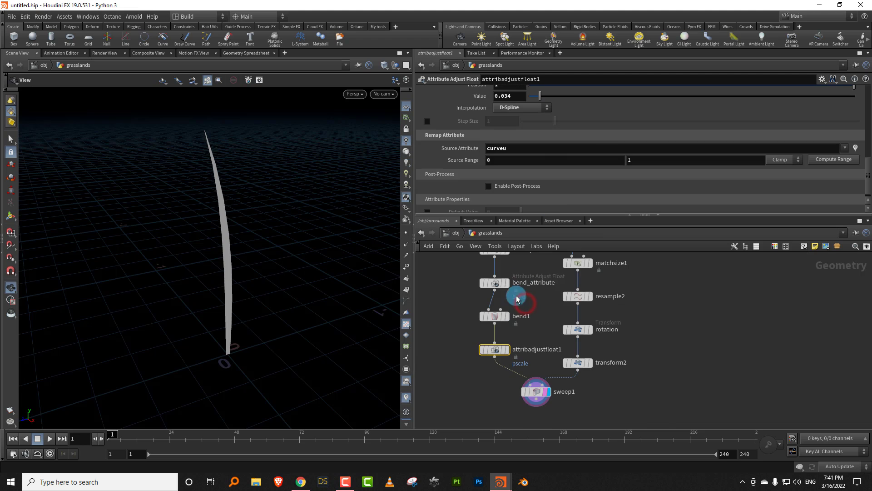
- Insert a Color node on the wire between attribadjustfloat1 and sweep1, aligned below attribadjustfloat1
key(Tab)
text(colo)
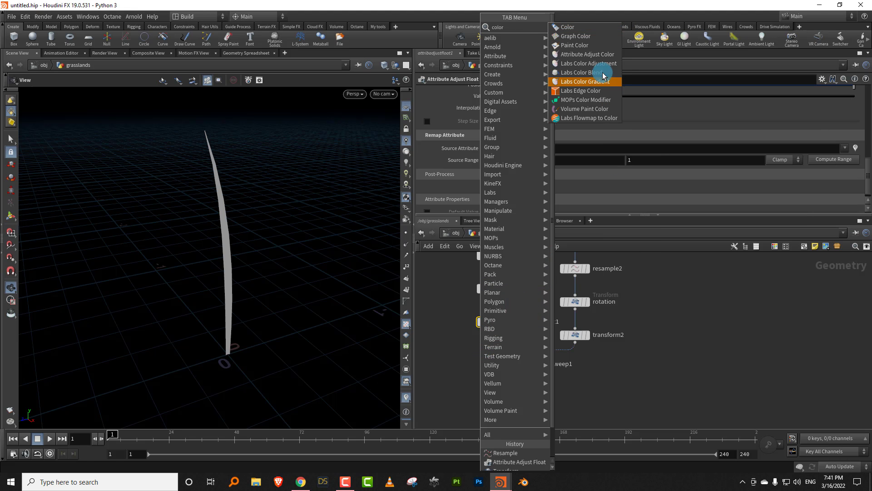
click(584, 27)
click(511, 347)
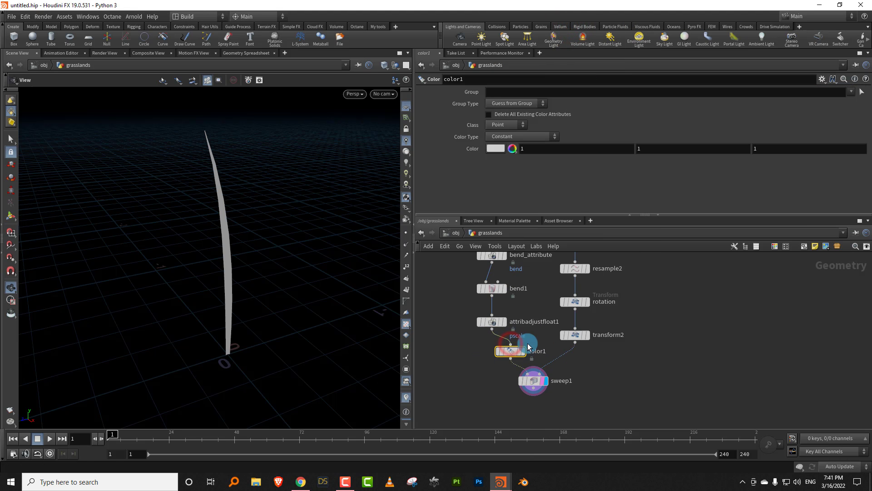
drag(496, 351, 492, 353)
- Set color1's Color Type to Ramp from Attribute and its attribute to curveu
click(520, 137)
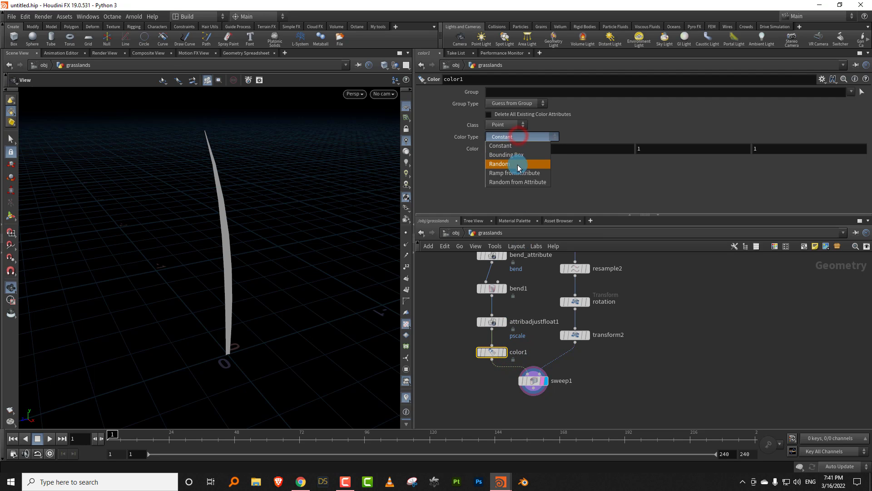
click(521, 166)
click(861, 149)
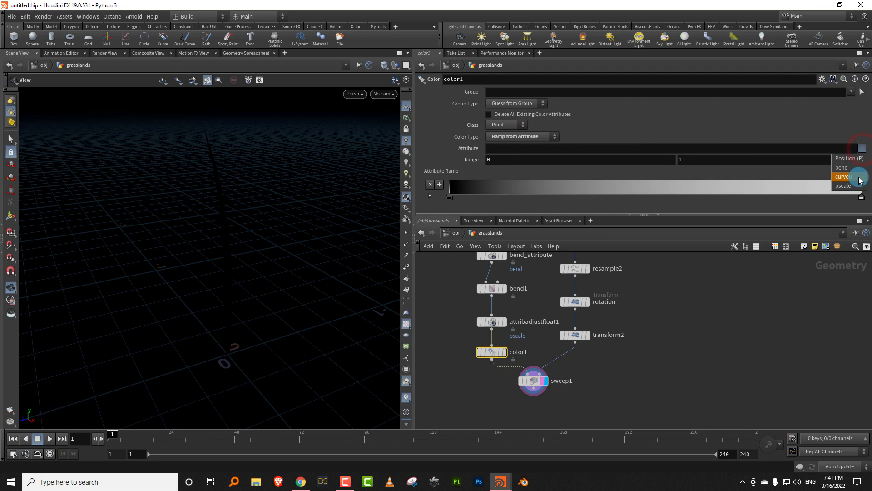
click(859, 177)
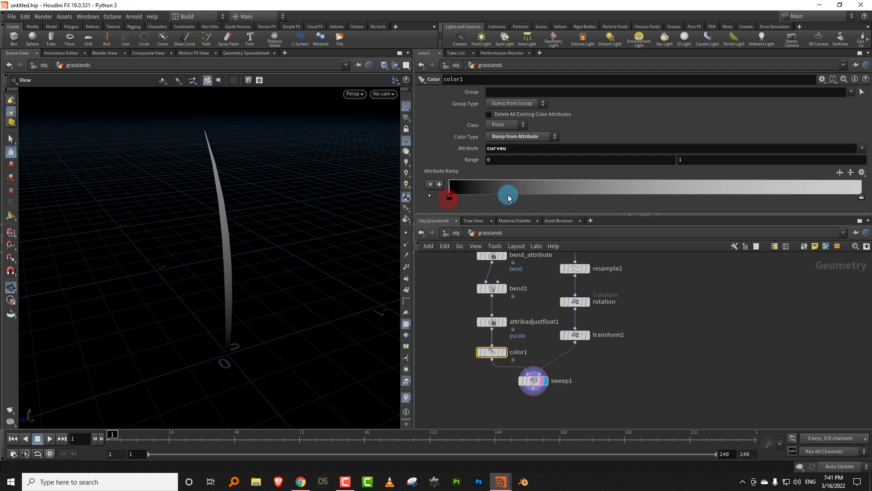
- Set the colour ramp's start colour to brown with hue 37, saturation 0.836 and value 0.449
double_click(450, 200)
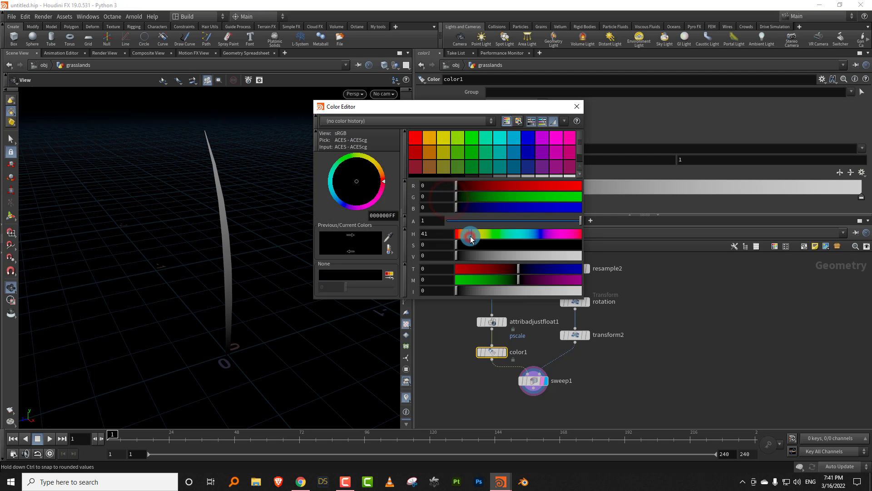
click(532, 258)
click(578, 107)
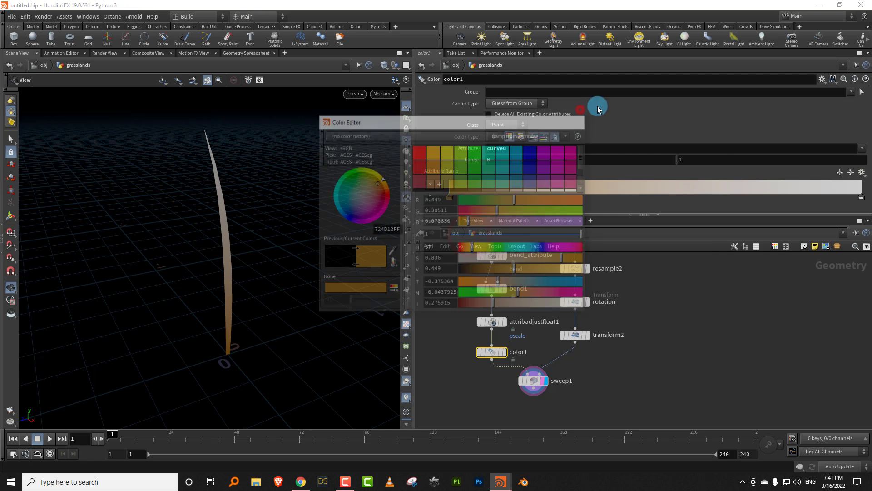
- Set the colour ramp's end colour to a saturated yellow-green with hue 72
double_click(863, 200)
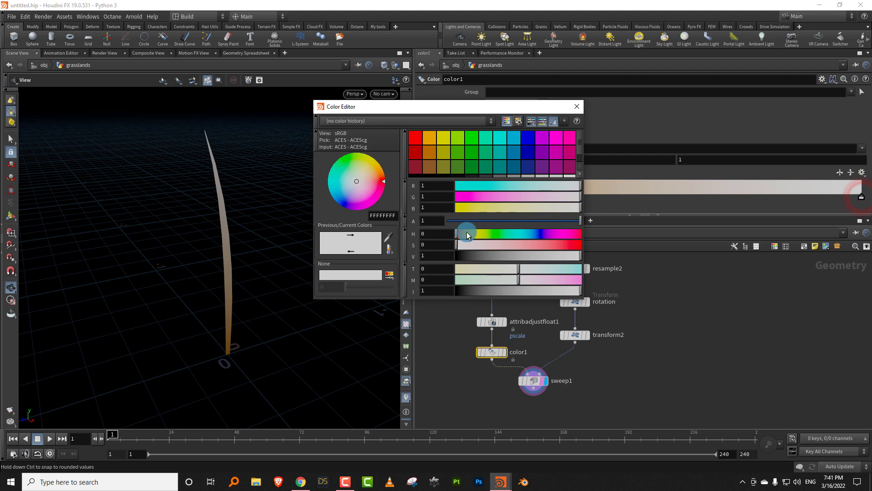
click(467, 235)
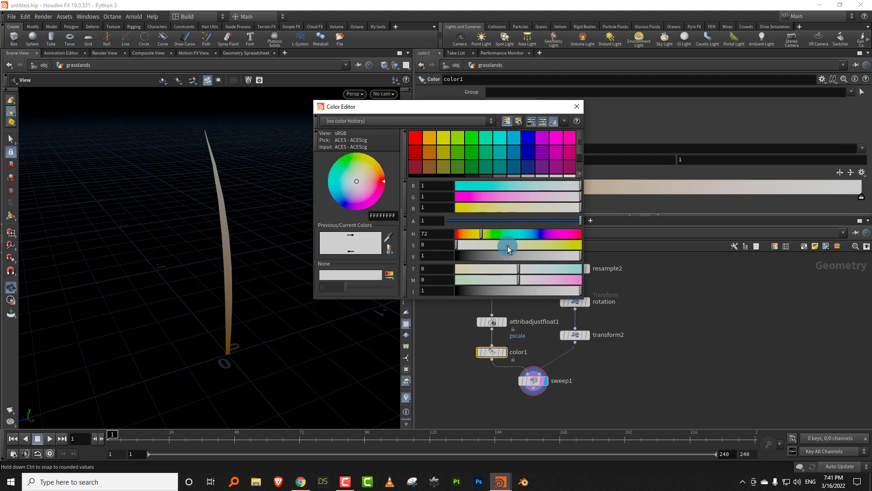
drag(508, 246, 555, 249)
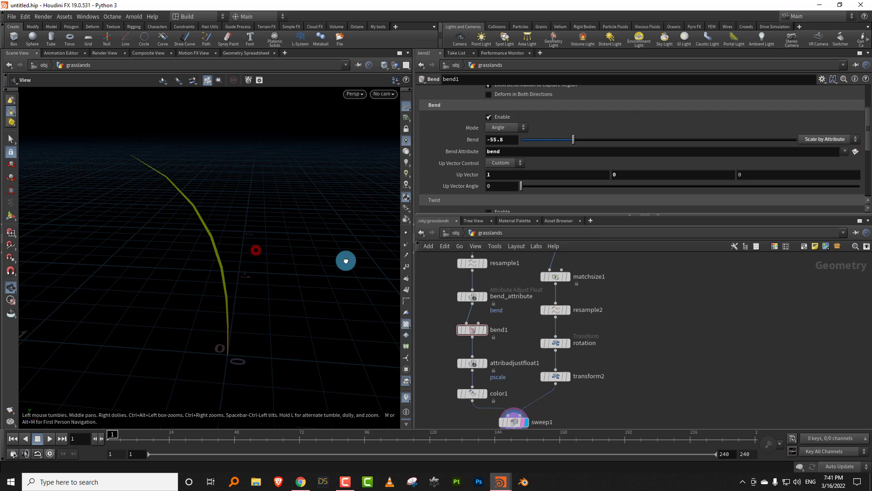
drag(344, 259, 243, 259)
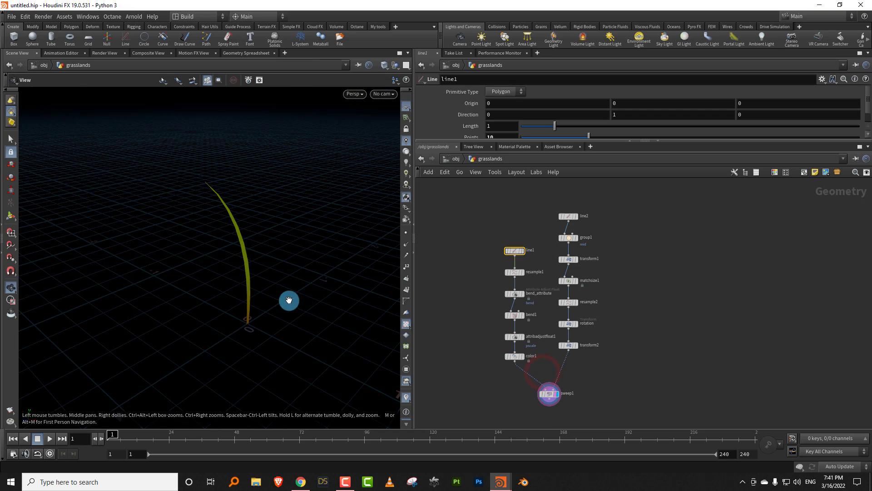
drag(288, 301, 316, 281)
- Insert a Group Create node on the wire between color1 and sweep1 and display its output
middle_drag(525, 355, 526, 336)
drag(239, 263, 231, 291)
middle_drag(531, 337, 547, 346)
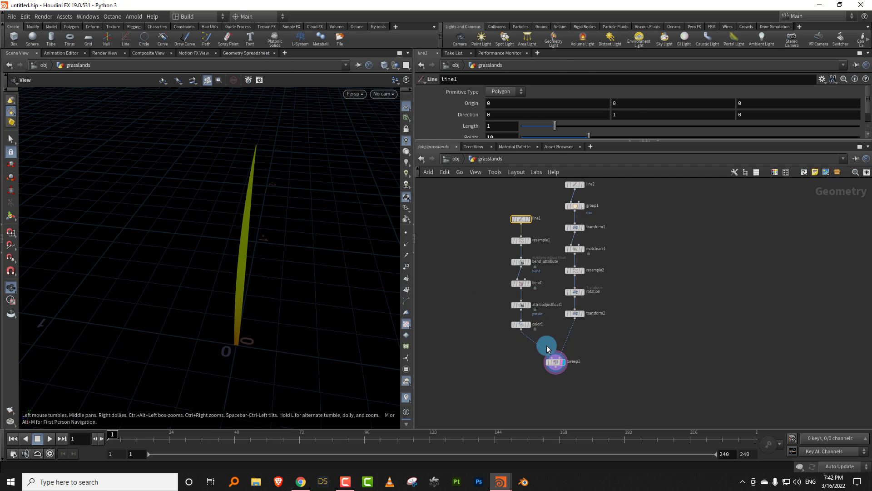
scroll(547, 346, up, 3)
key(Tab)
text(group)
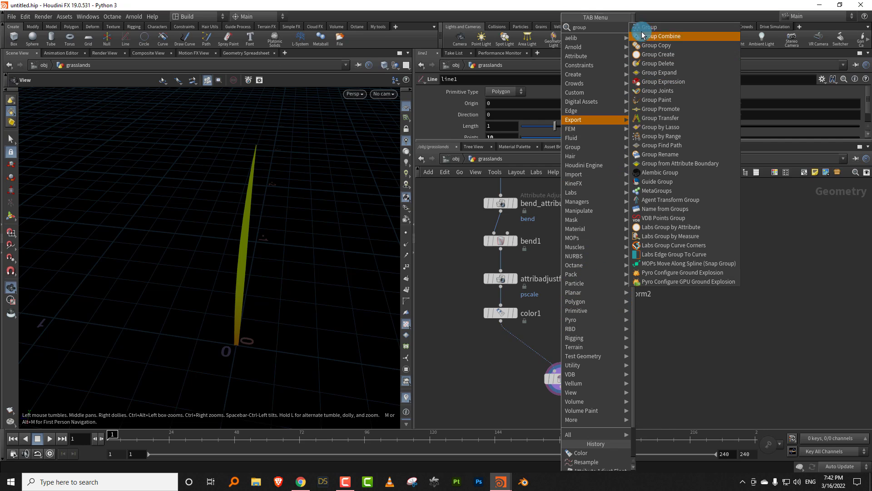
click(658, 54)
click(500, 346)
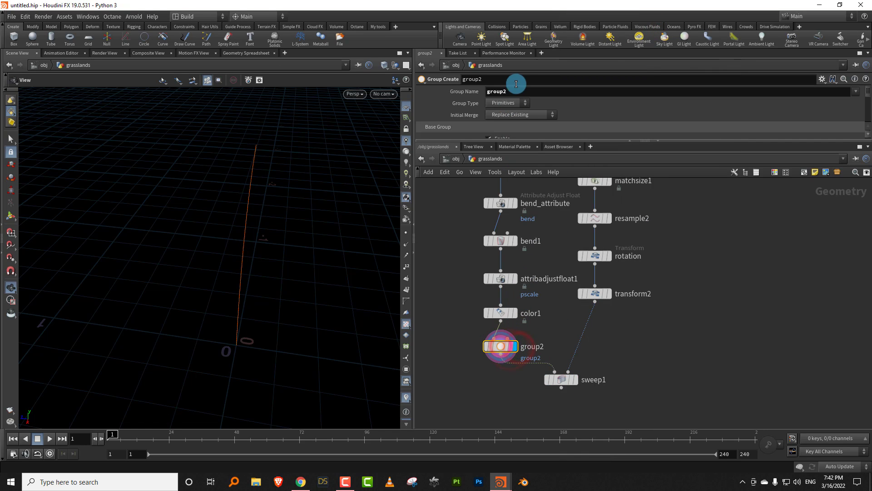
- Set group2's Group Name to edge
drag(426, 109, 409, 114)
text(edge)
key(Return)
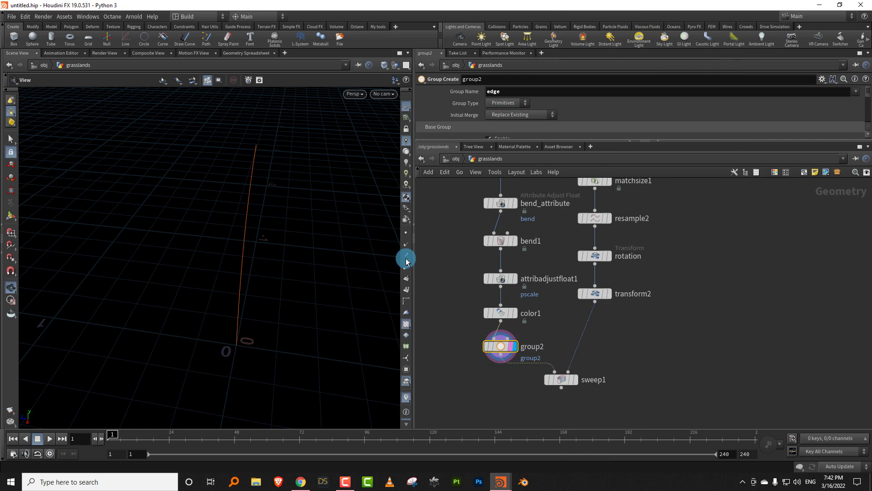
- Disable group2's Base Group, set its Group Type to Points and enable Include by Edges
drag(542, 141, 540, 263)
click(495, 138)
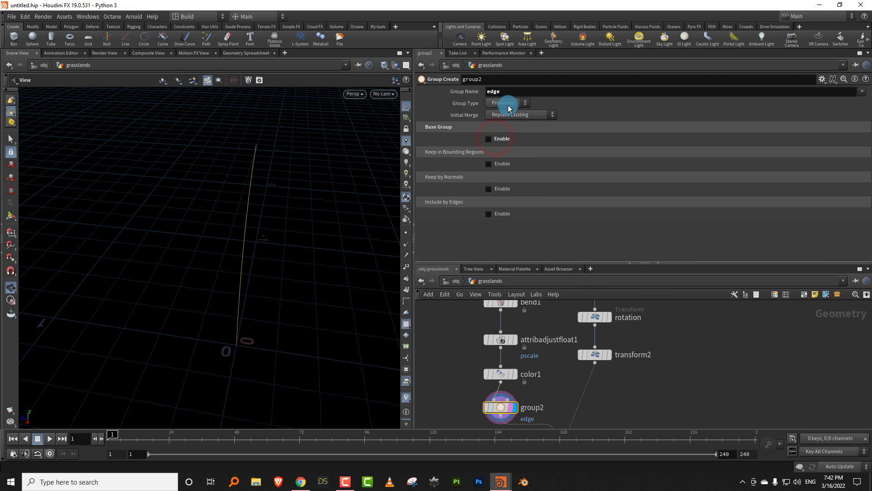
click(509, 105)
click(507, 161)
click(489, 214)
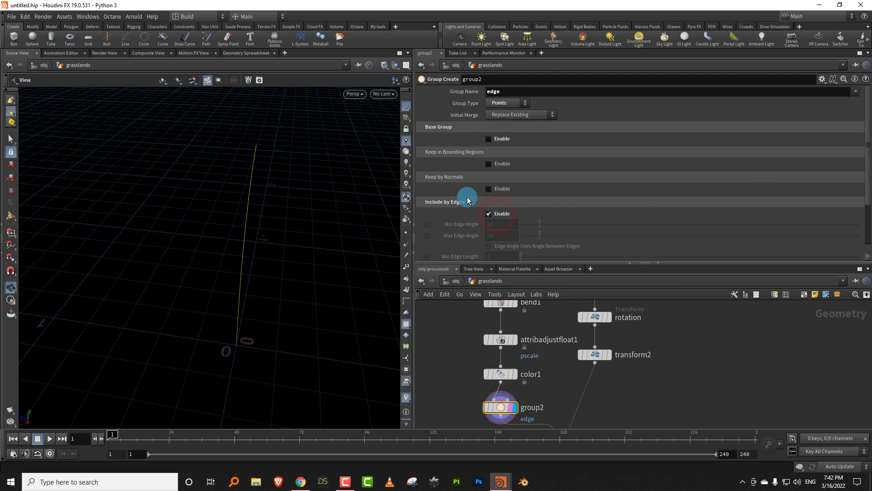
- Enable Unshared Edges on group2, then rewire the node downstream of sweep1 and display its output
click(867, 204)
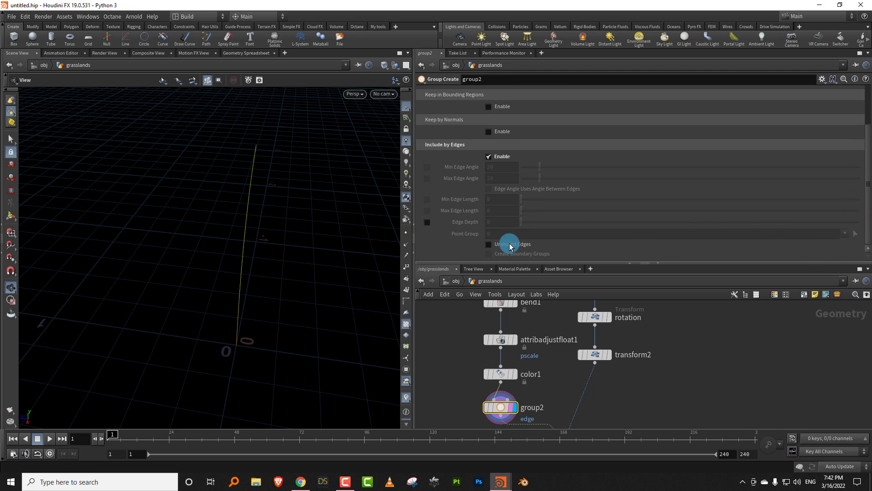
drag(298, 276, 386, 268)
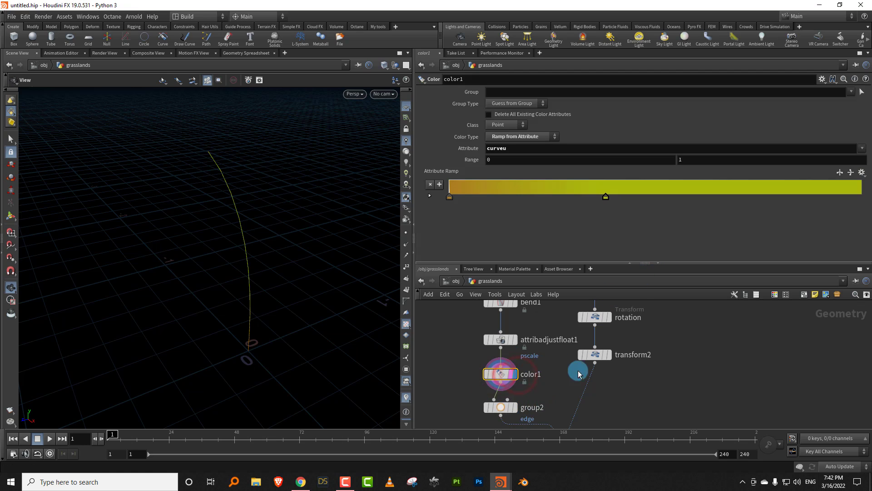
middle_drag(563, 395, 561, 331)
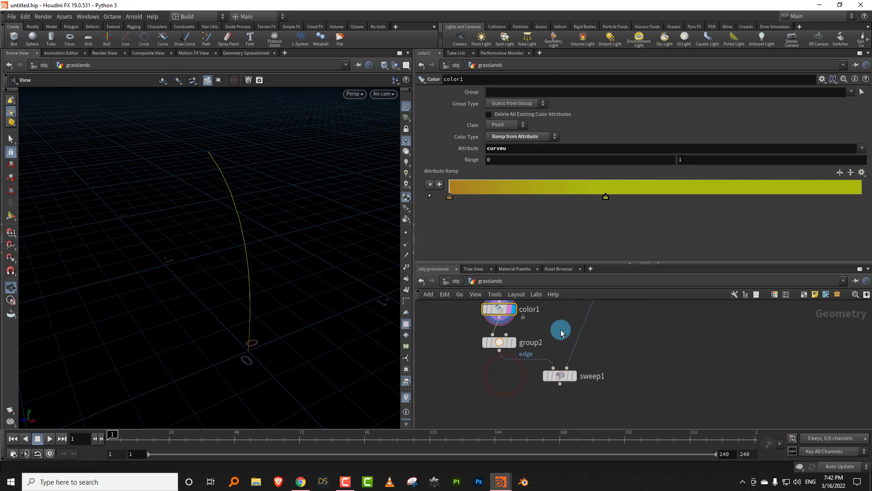
click(573, 376)
drag(499, 343, 474, 392)
middle_drag(515, 358, 531, 321)
drag(491, 353, 538, 385)
drag(576, 348, 543, 376)
click(550, 387)
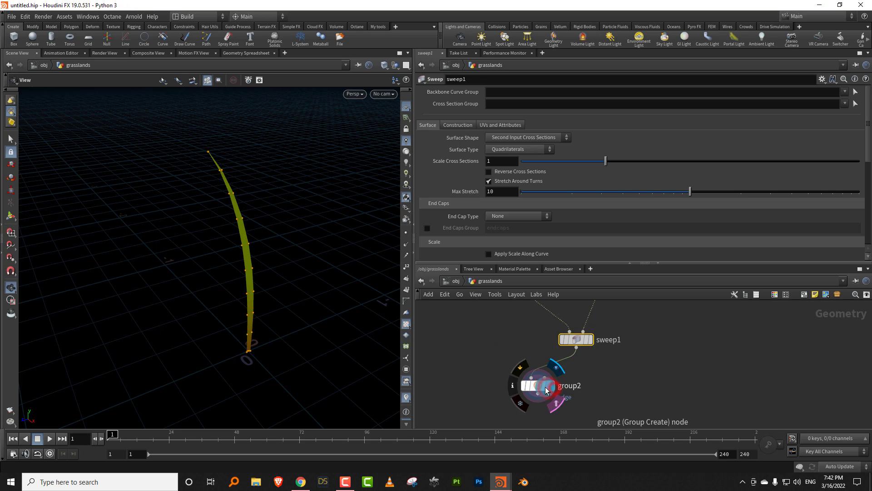
drag(236, 226, 227, 186)
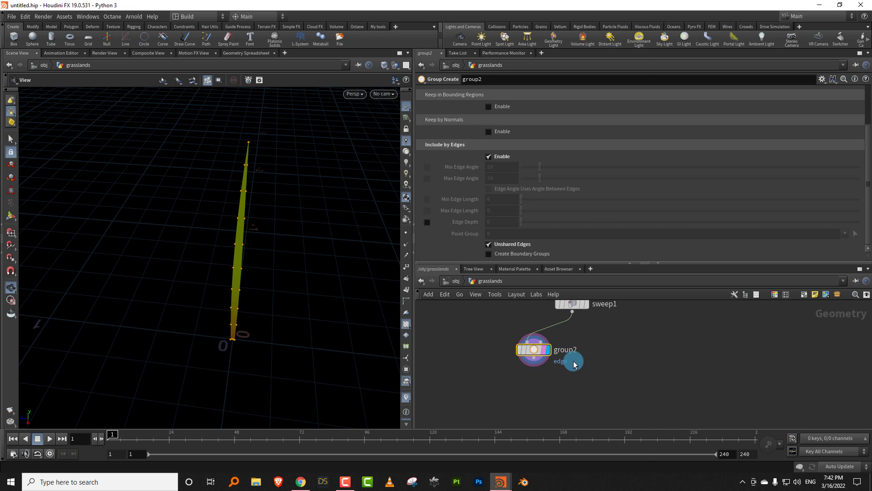
- Add a Color node after group2, display its output and restrict it to the edge group
key(Tab)
text(co)
mouse_move(609, 235)
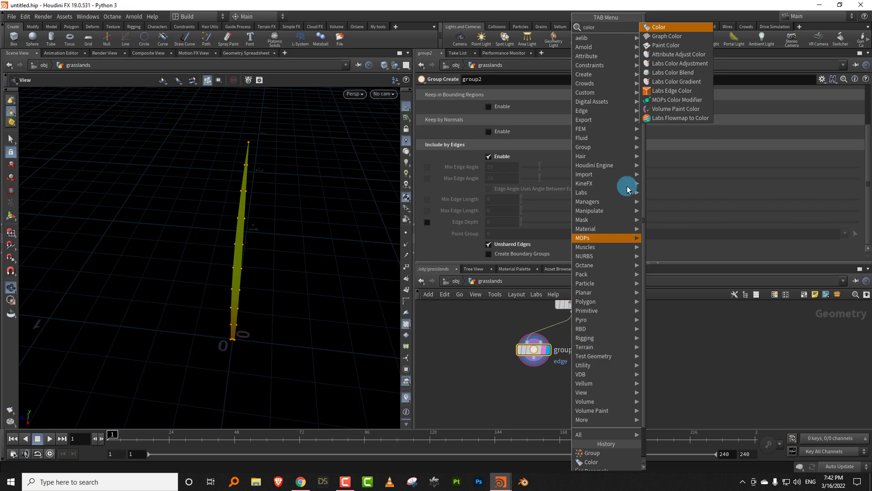
click(662, 27)
click(548, 387)
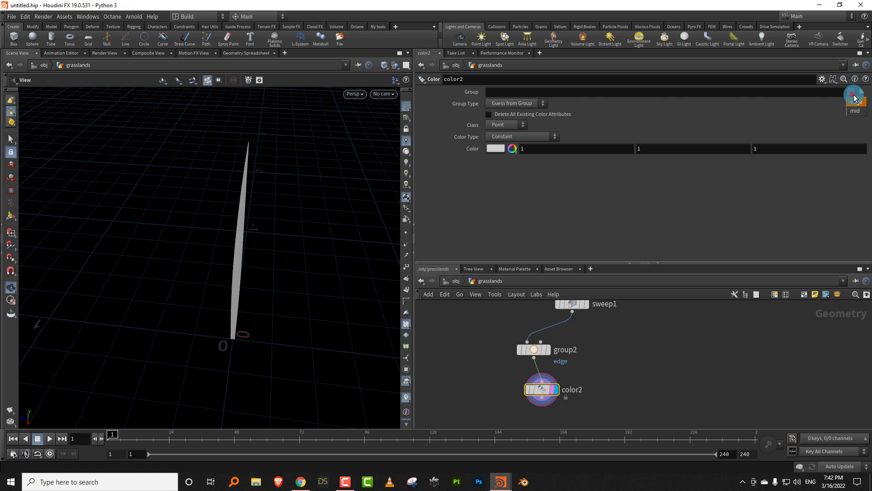
click(853, 103)
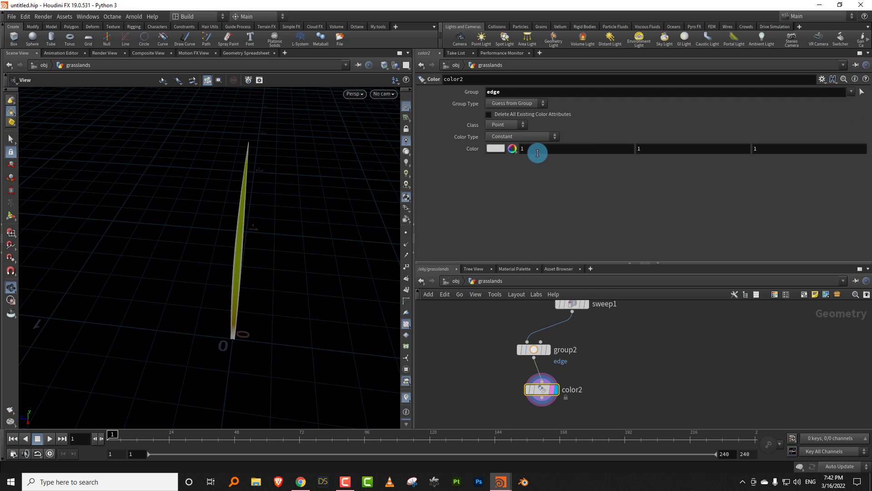
- Set color2's constant colour to a light orange with hue 26 and saturation 0.668
right_drag(187, 223, 296, 211)
middle_drag(296, 211, 232, 211)
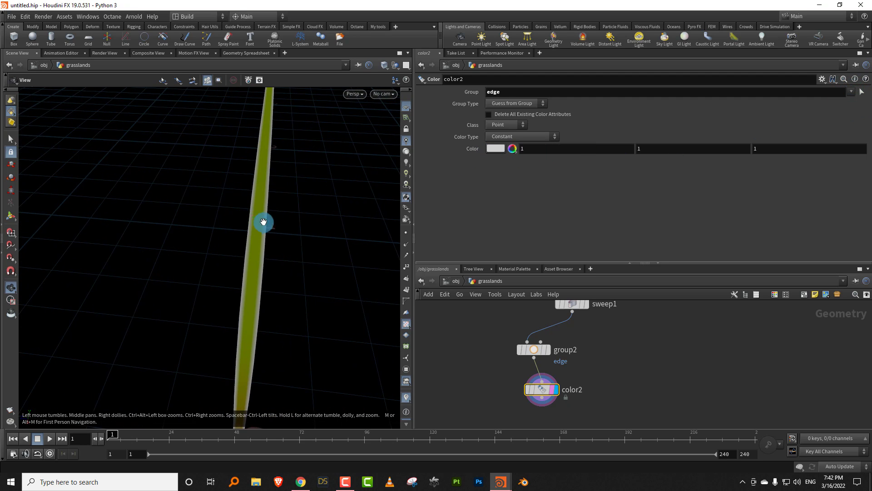
drag(262, 219, 333, 180)
click(501, 149)
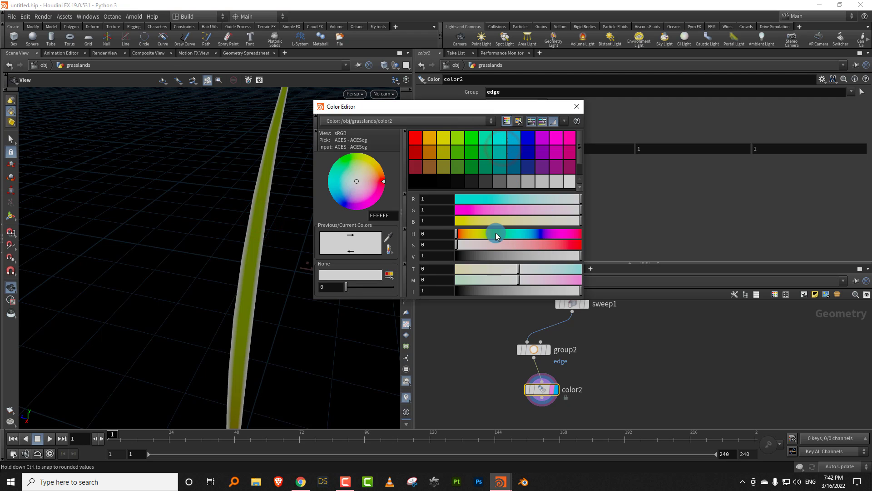
click(467, 235)
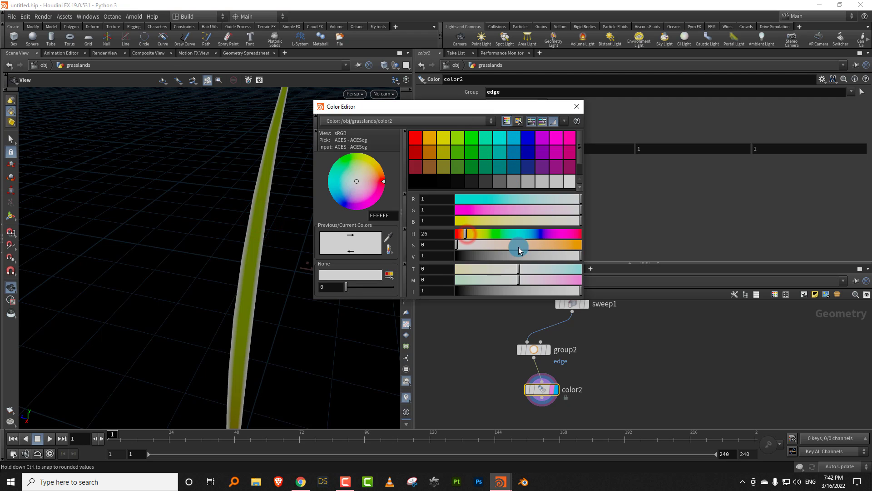
drag(518, 245, 539, 248)
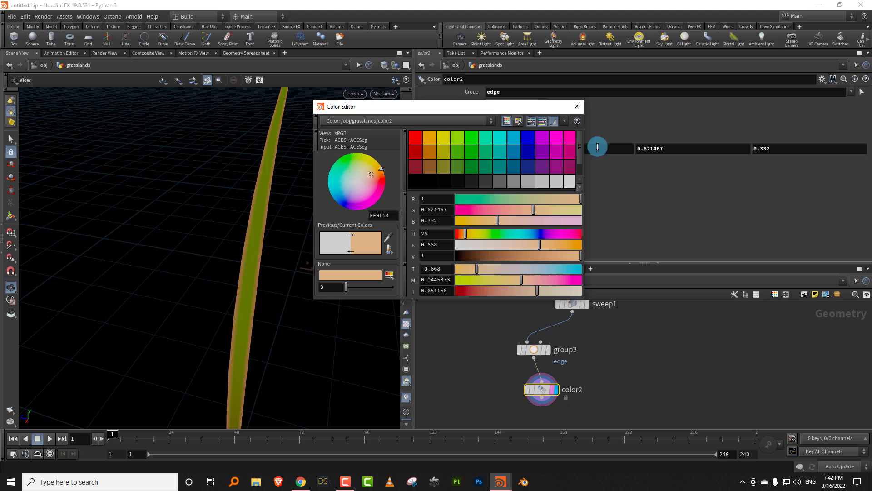
click(581, 107)
scroll(283, 255, down, 3)
drag(282, 255, 290, 285)
drag(295, 272, 296, 251)
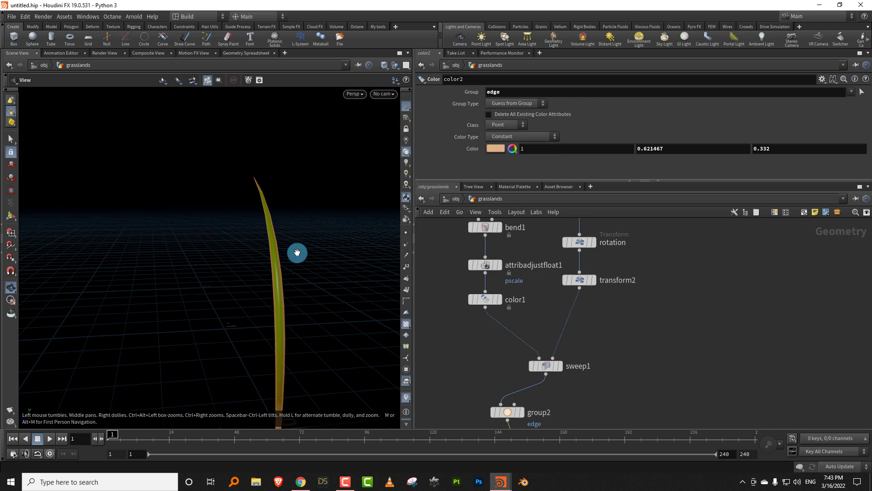
- Set the X translation of the mid group in transform1 to -0.3
middle_drag(641, 296, 611, 385)
middle_drag(587, 232, 579, 308)
drag(581, 312, 552, 289)
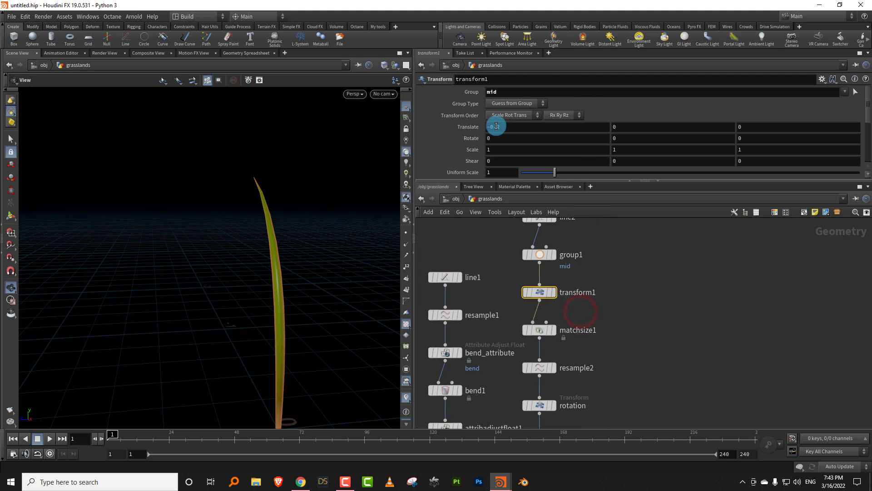
middle_drag(496, 126, 461, 142)
drag(248, 264, 384, 216)
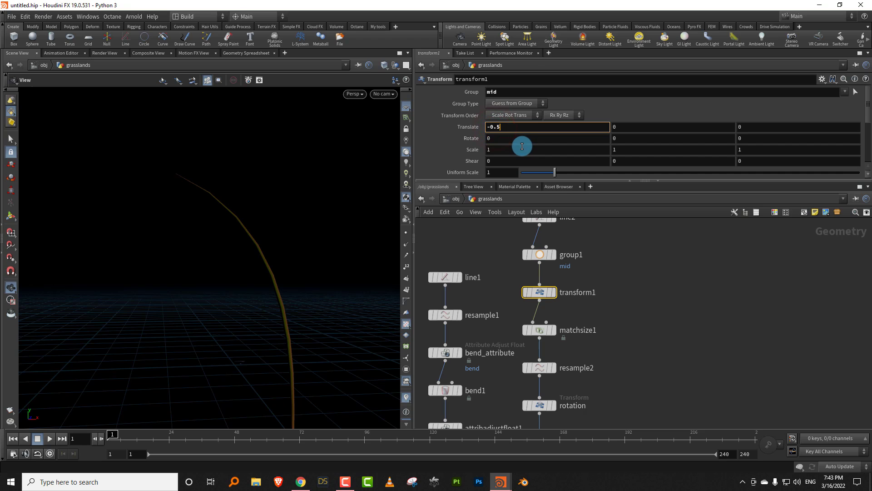
key(Return)
drag(265, 288, 327, 190)
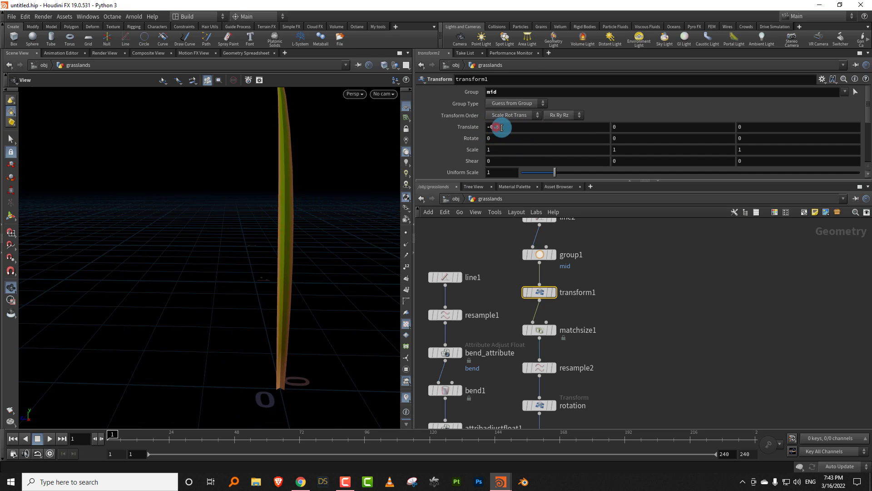
key(Return)
drag(254, 286, 327, 285)
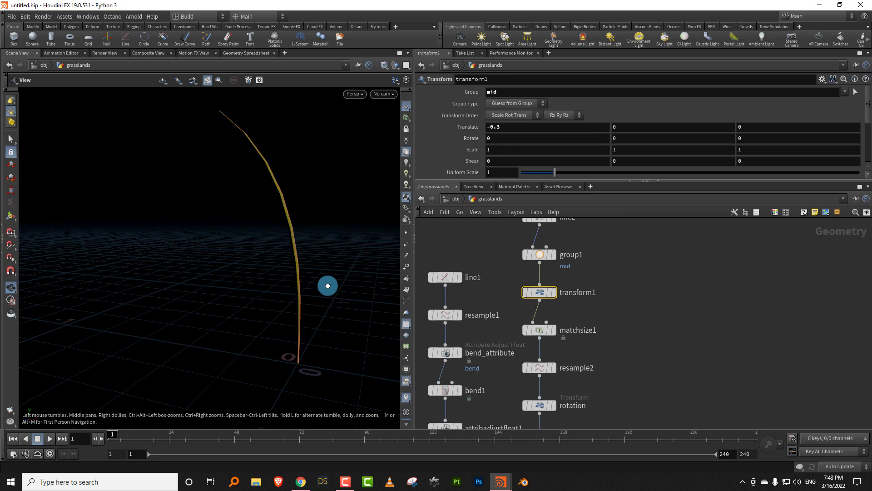
- Twist the grass blade along its length by setting sweep1's Partial Twist to -40.4
middle_drag(608, 387, 617, 286)
scroll(617, 285, down, 5)
drag(292, 284, 355, 278)
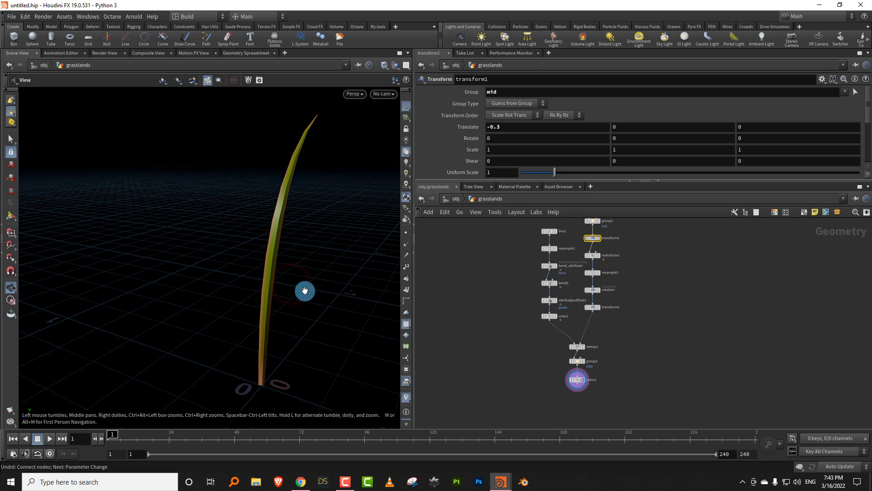
click(580, 317)
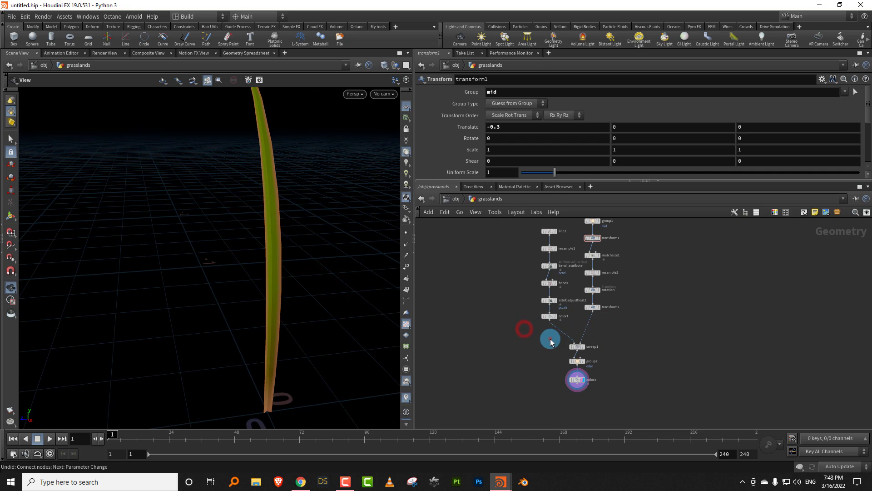
drag(550, 339, 591, 353)
drag(535, 180, 535, 276)
drag(867, 162, 855, 226)
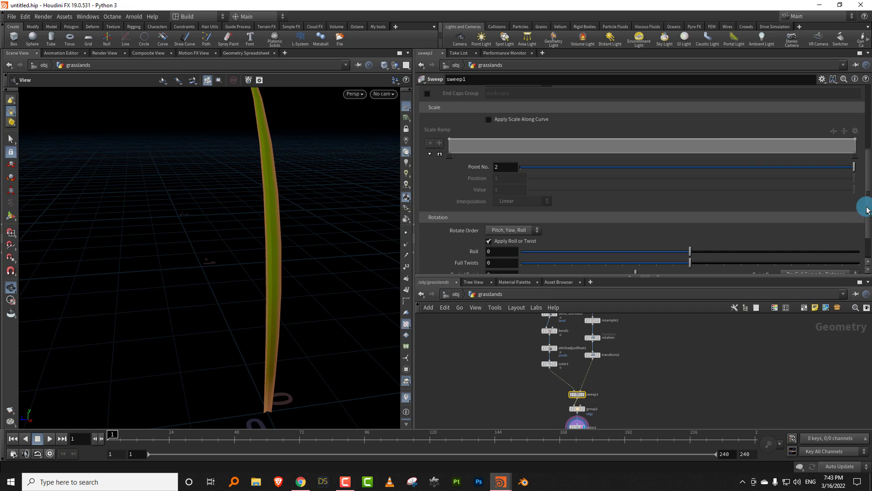
drag(868, 210, 868, 227)
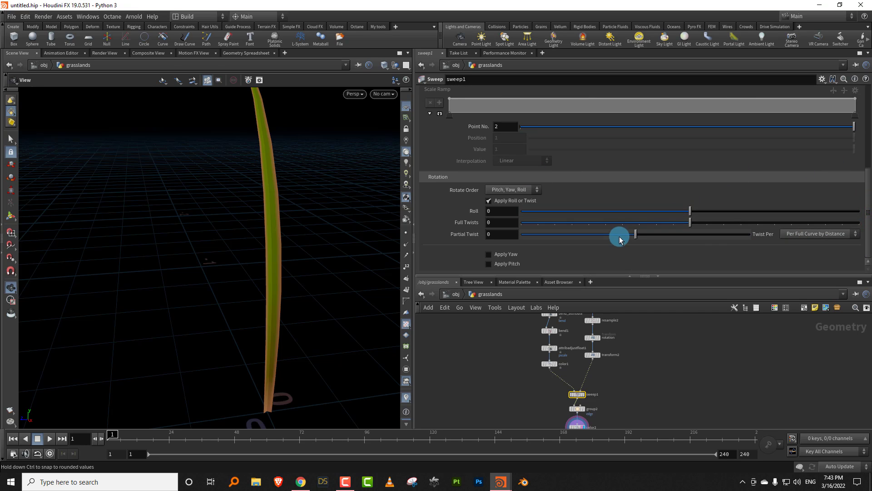
drag(643, 236, 691, 234)
mouse_move(331, 243)
mouse_down()
mouse_move(395, 237)
mouse_move(327, 277)
mouse_move(265, 272)
mouse_move(301, 261)
mouse_move(407, 150)
mouse_move(355, 189)
mouse_move(388, 229)
mouse_move(383, 237)
mouse_move(279, 241)
mouse_move(314, 257)
mouse_move(331, 247)
mouse_up()
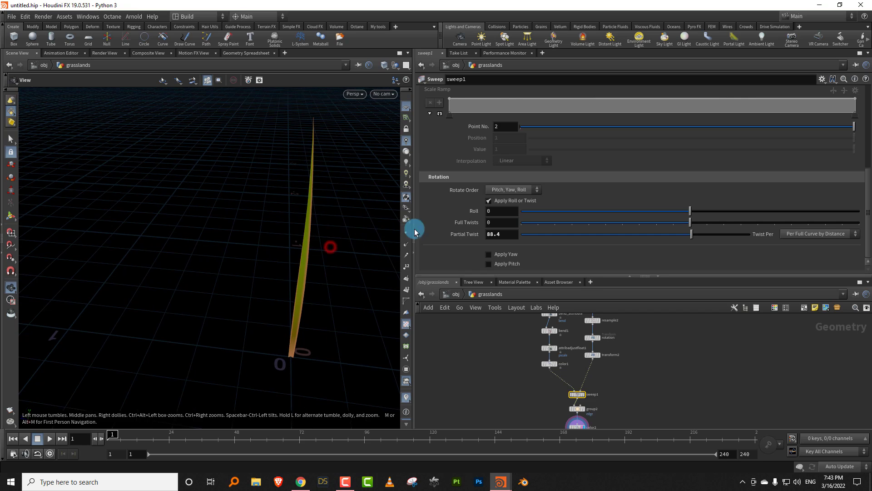
drag(673, 234, 586, 231)
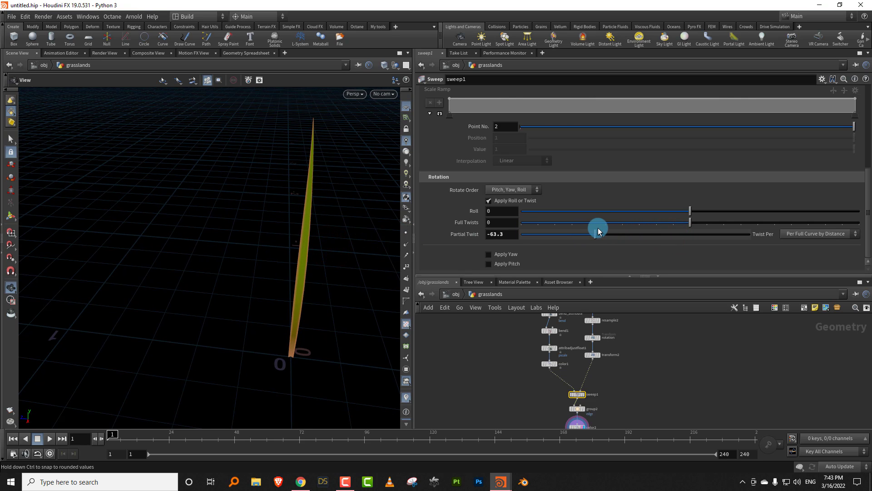
drag(279, 271, 382, 246)
drag(611, 235, 610, 235)
drag(312, 290, 356, 296)
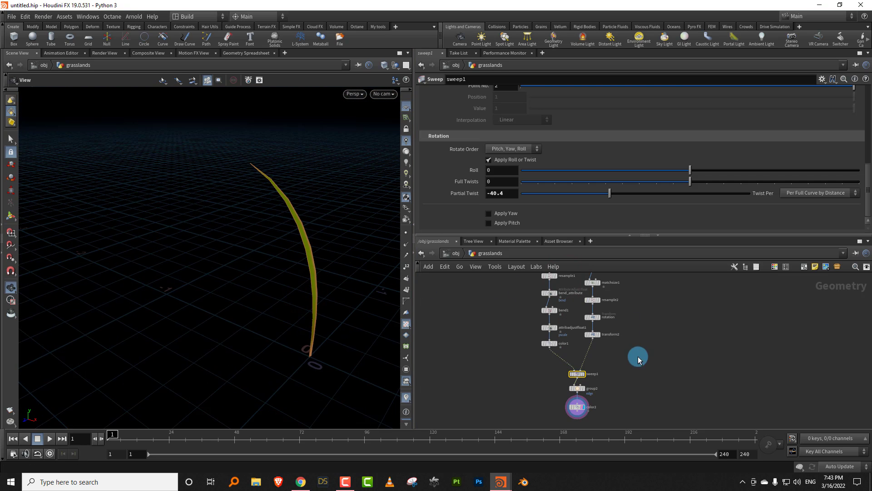
- Examine the twisted blade and the nodes of the cross-section branch, including resample2
scroll(622, 363, down, 3)
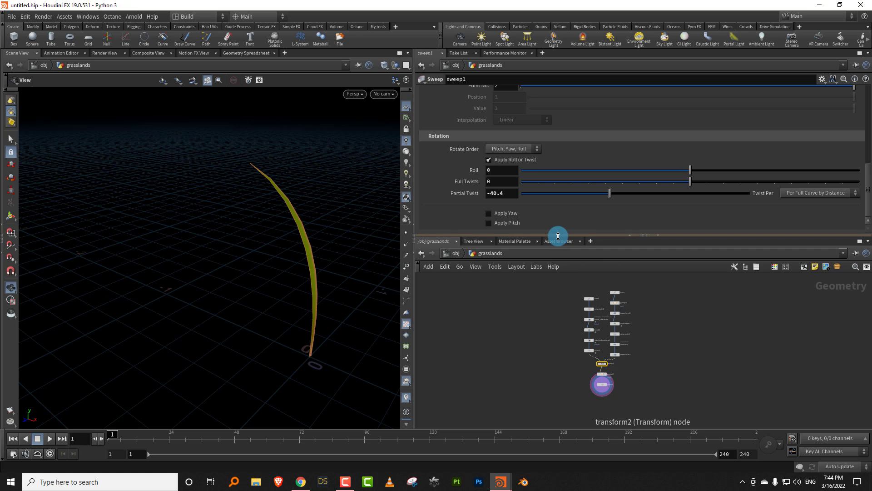
drag(558, 236, 558, 195)
click(512, 366)
drag(298, 277, 250, 282)
click(495, 280)
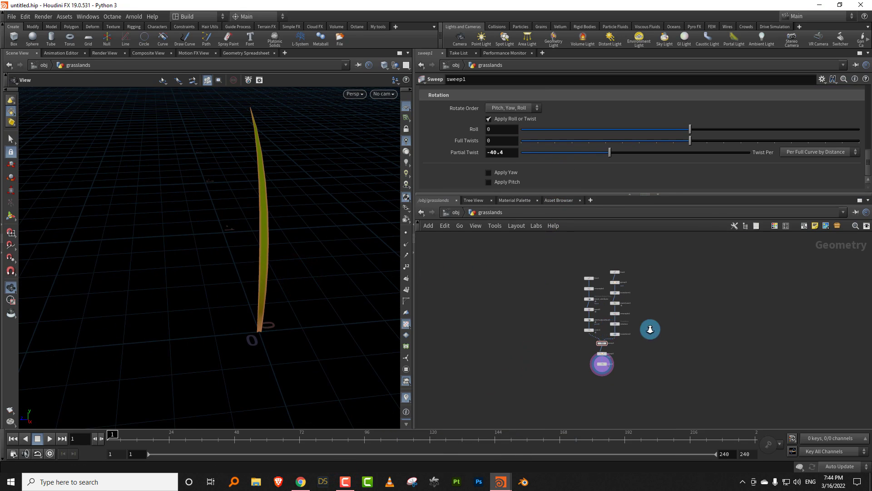
scroll(650, 329, up, 6)
click(541, 314)
click(539, 281)
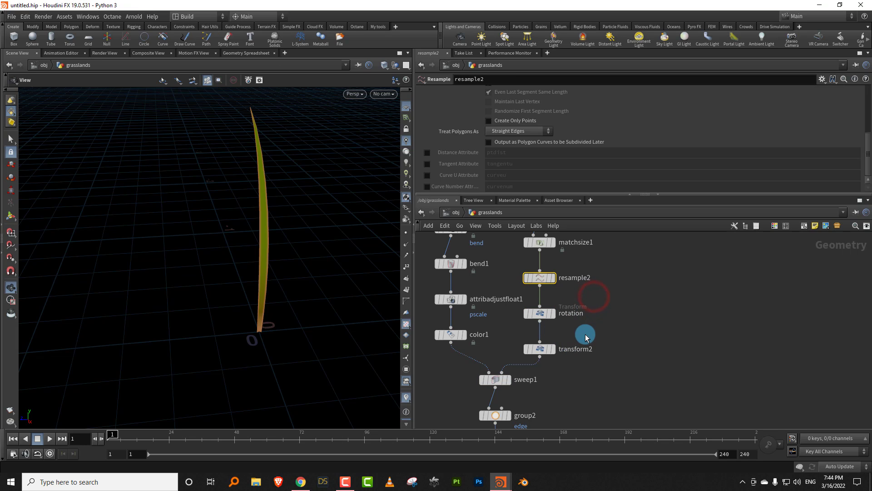
- Rename the transform2 node feeding sweep1 to scale
drag(560, 354, 548, 353)
middle_drag(559, 358, 534, 386)
click(546, 376)
drag(581, 375, 481, 376)
text(scale)
key(Return)
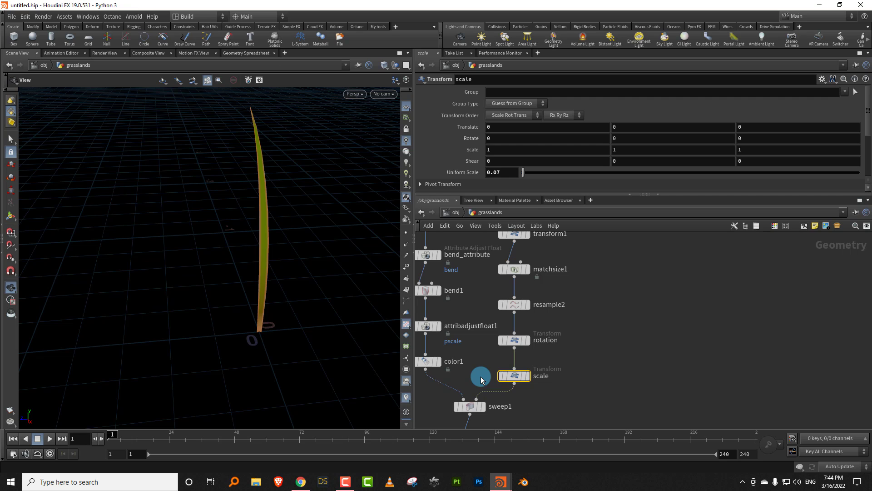
- Set the scale node's Uniform Scale to 0.04 to make the blade narrower
click(497, 172)
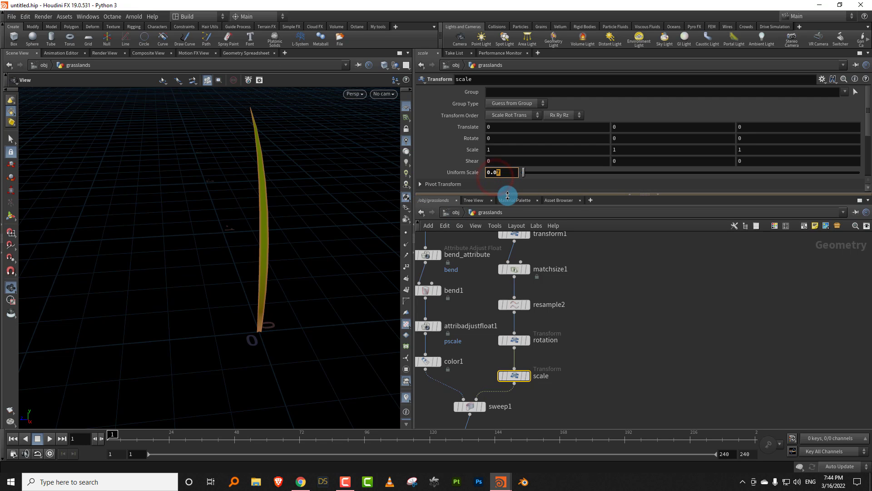
key(Return)
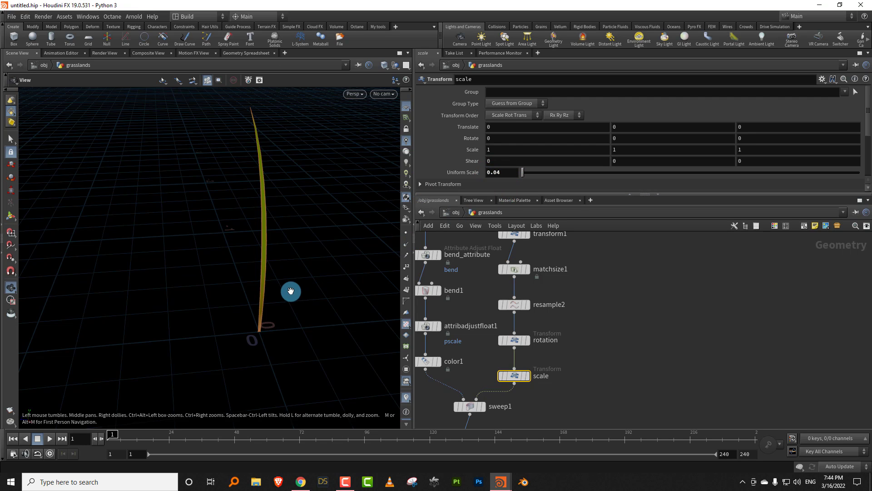
drag(288, 292, 364, 222)
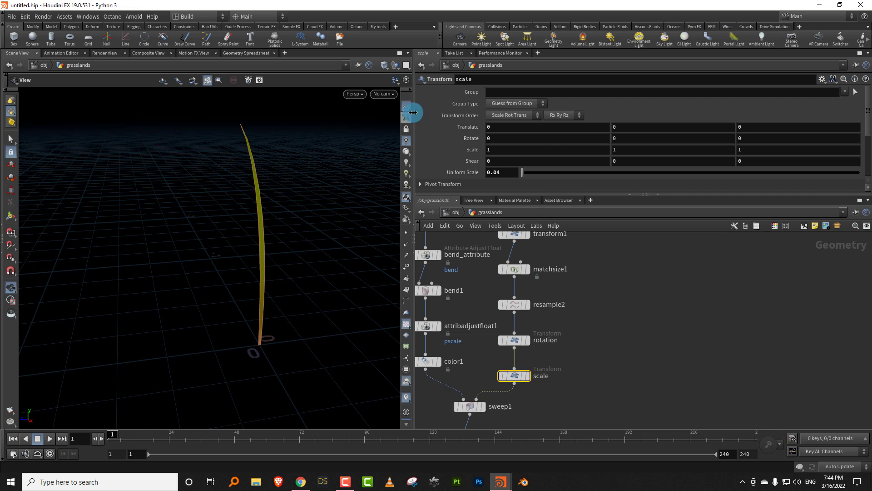
click(406, 108)
click(406, 108)
middle_drag(609, 308, 566, 341)
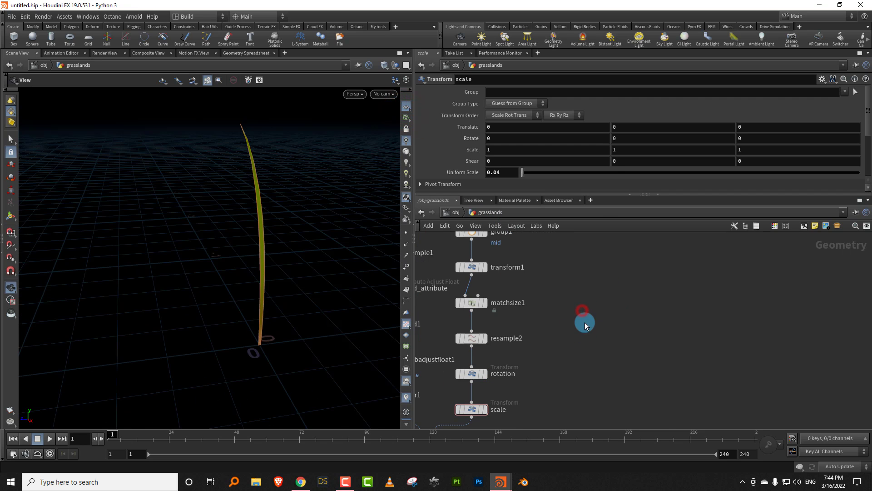
key(Tab)
click(569, 319)
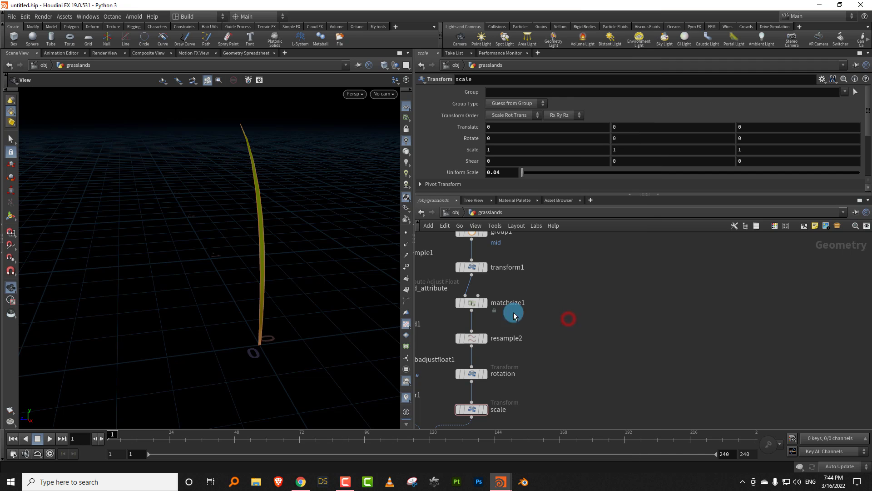
drag(259, 281, 314, 291)
middle_drag(590, 297, 546, 332)
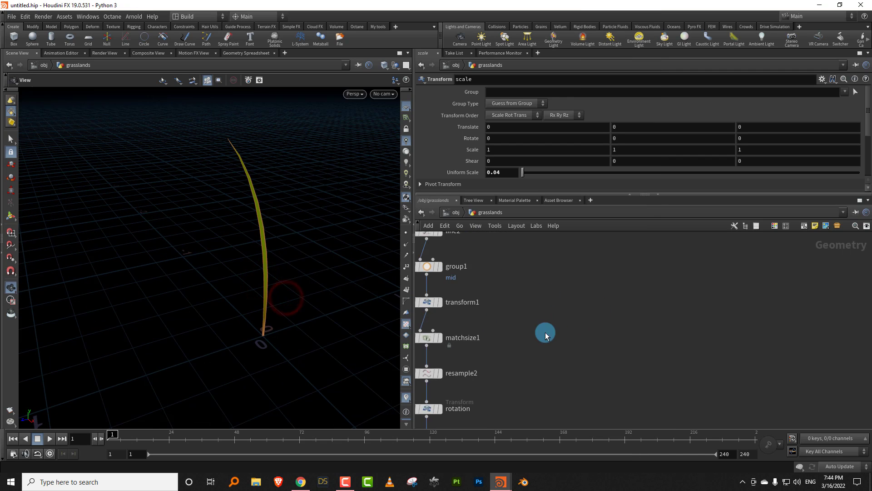
- Add a Circle node in the empty network area beside the cross-section branch
scroll(545, 333, down, 3)
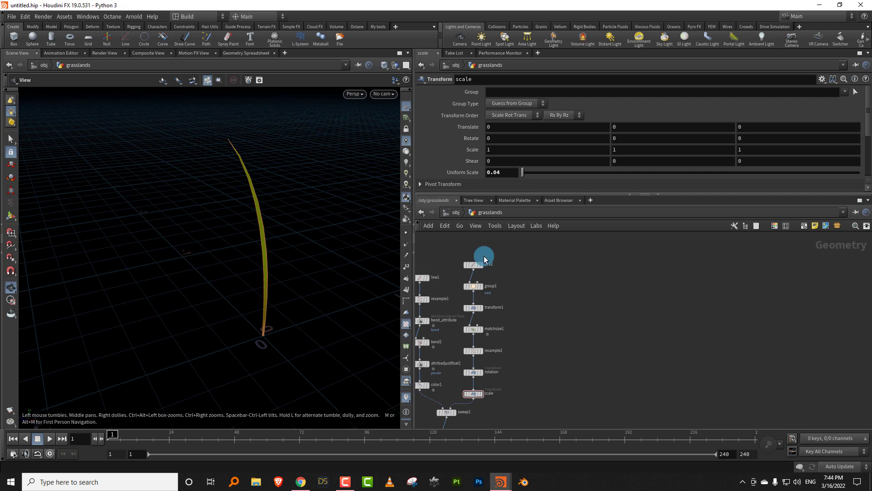
key(Tab)
text(ci)
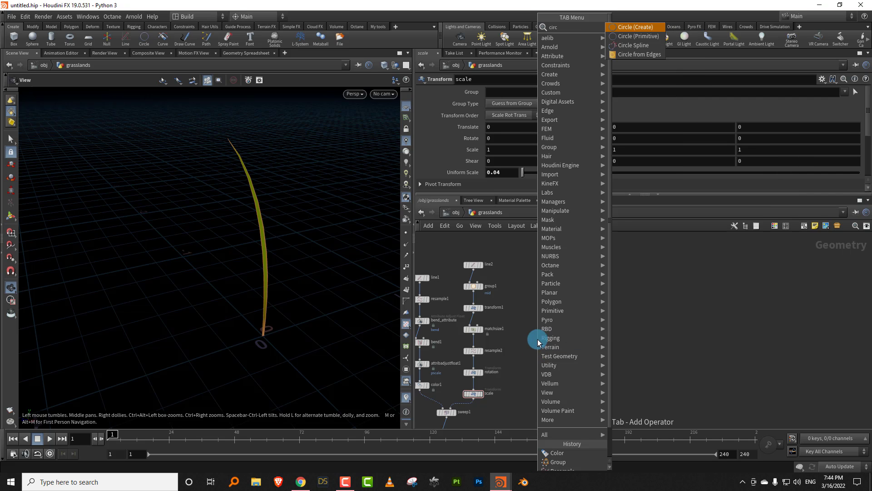
click(634, 26)
click(568, 333)
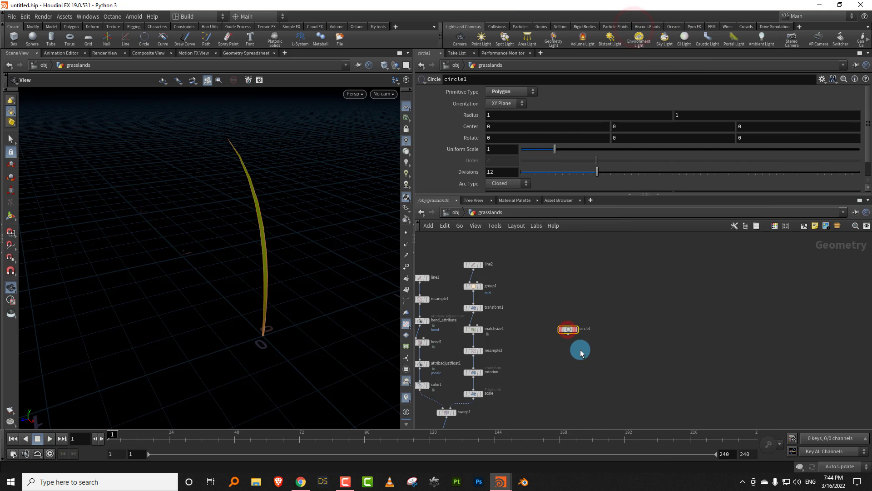
- Lay circle1 in the ZX Plane with a Uniform Scale of 0.17 and 37 Divisions
scroll(578, 351, up, 5)
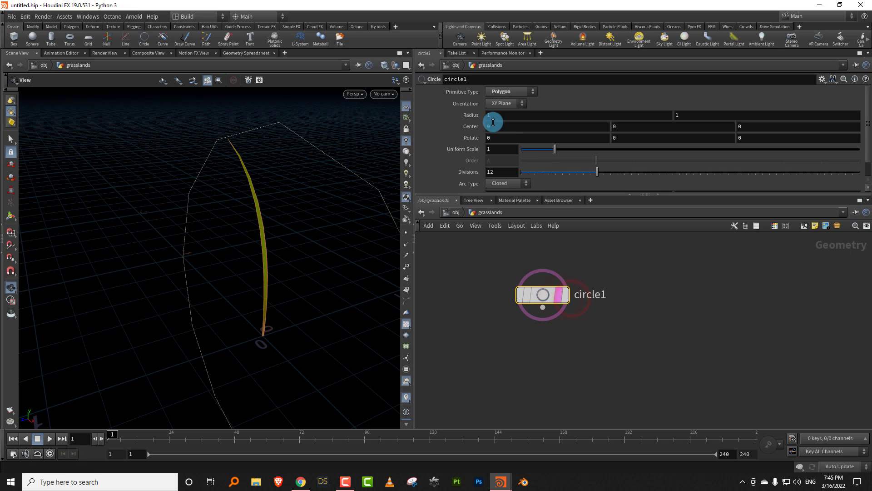
click(505, 105)
click(503, 124)
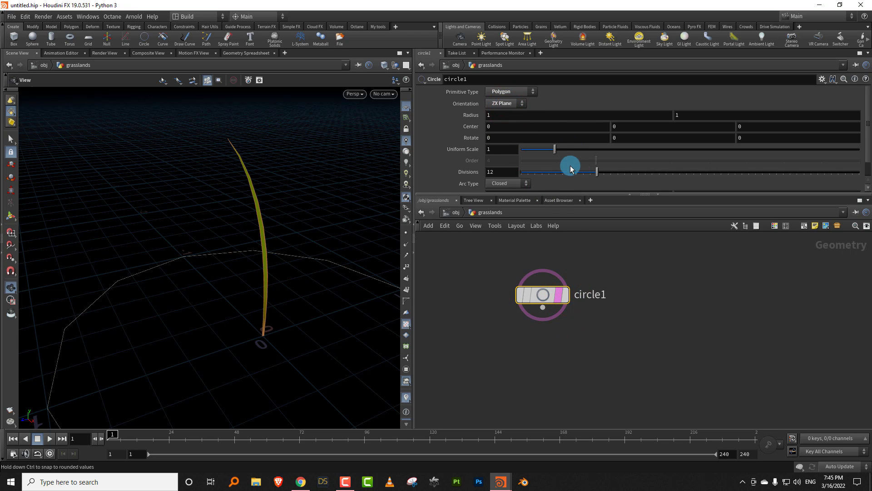
drag(555, 150, 530, 154)
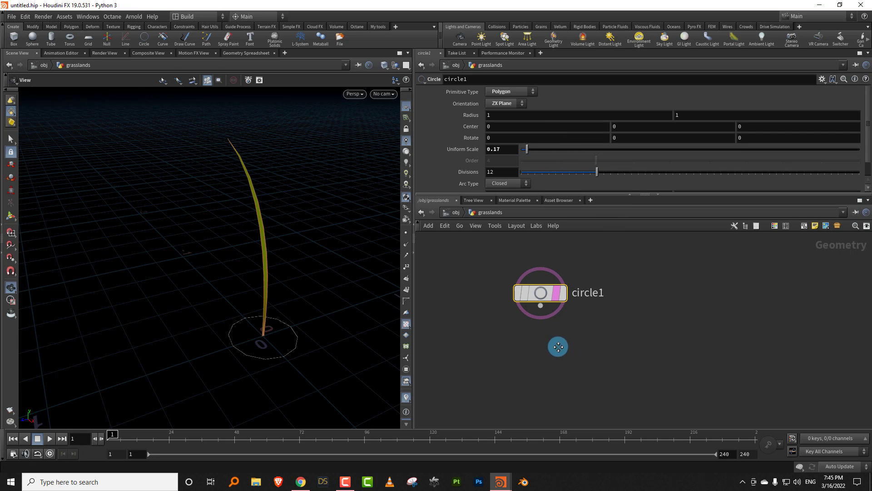
drag(618, 177, 773, 177)
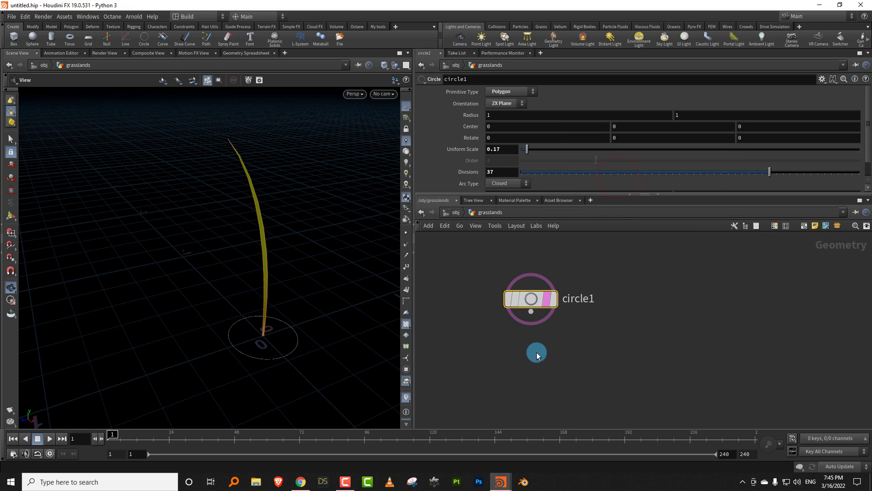
- Feed circle1 into a new Orientation Along Curve node, display it, and reduce the circle's Divisions to 15
key(Tab)
text(o)
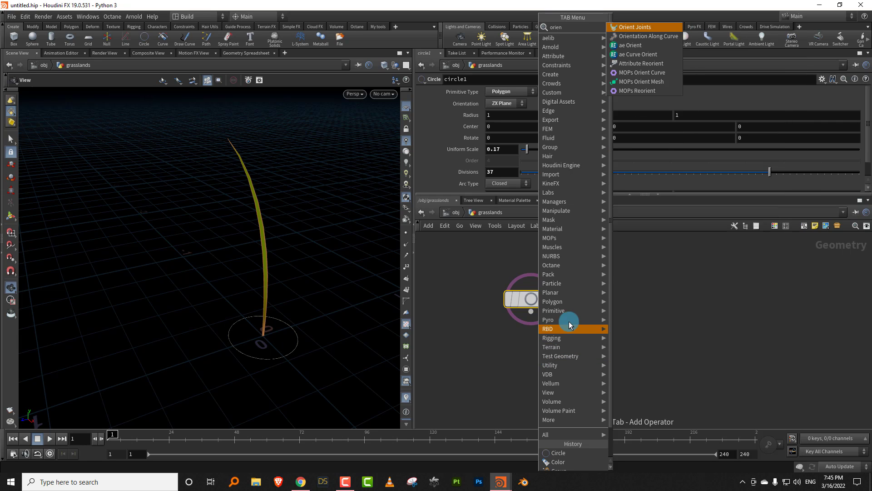
click(654, 41)
click(537, 364)
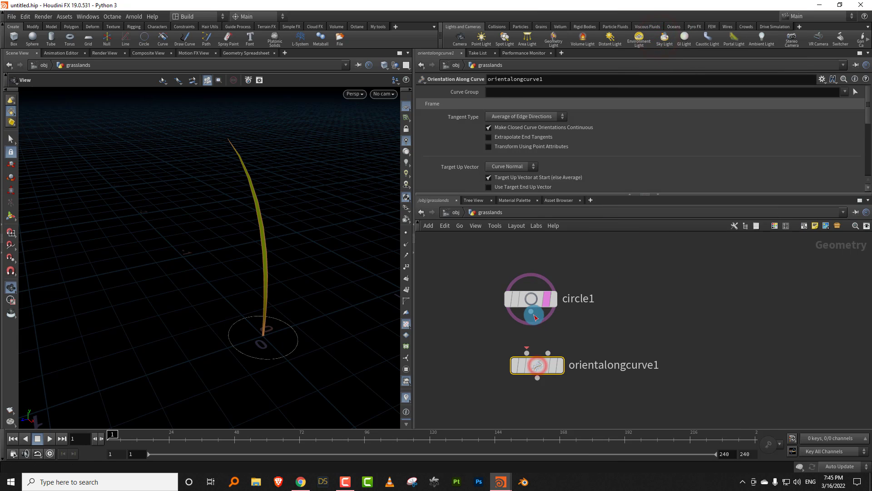
drag(688, 174, 633, 181)
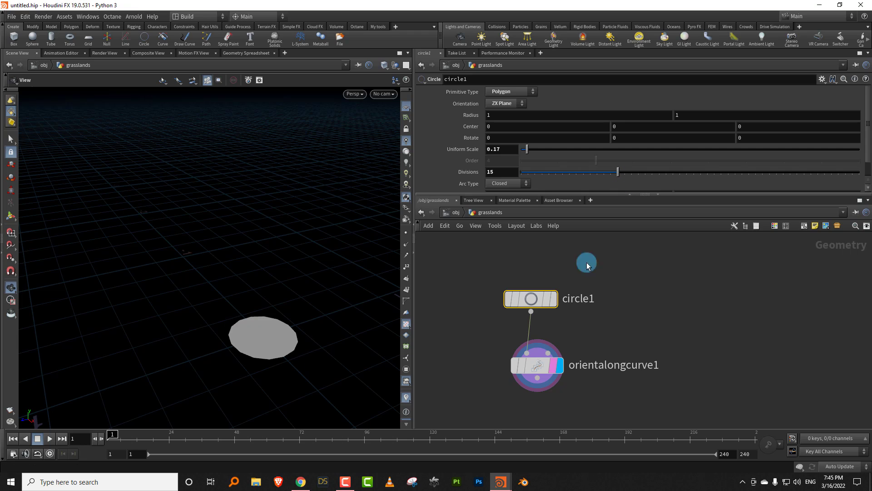
- Move the circle1 and orientalongcurve1 nodes together down beside the blade's group2 and color2 nodes
middle_drag(490, 383, 542, 292)
scroll(539, 312, down, 5)
drag(552, 300, 542, 357)
scroll(508, 369, up, 4)
middle_drag(512, 360, 524, 329)
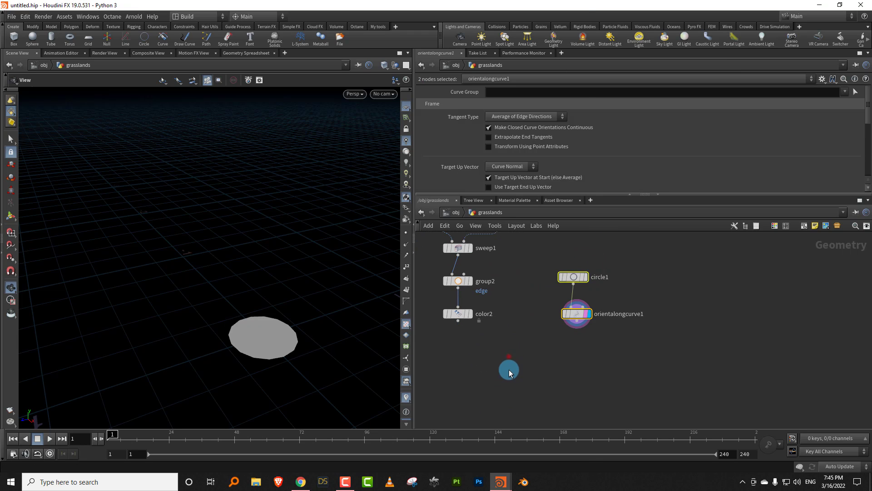
- Add a Copy to Points node below color2 and wire color2 into its first input
click(509, 357)
key(Tab)
text(copt)
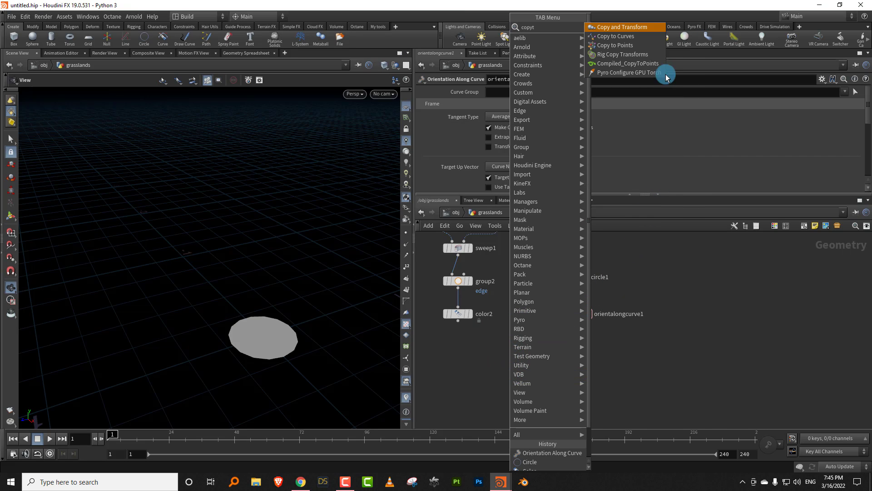
click(630, 46)
click(486, 380)
drag(469, 342, 481, 371)
- Insert a Reverse node between circle1 and orientalongcurve1
click(578, 321)
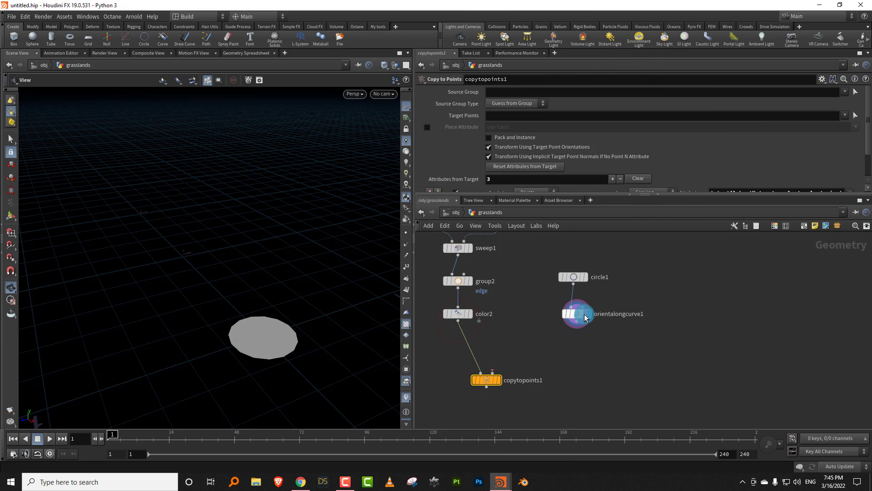
key(Tab)
text(rev)
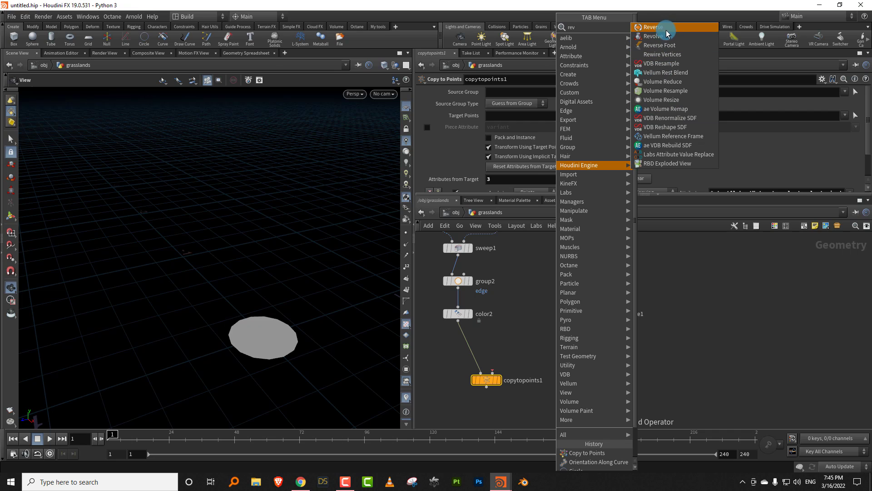
click(654, 27)
click(576, 307)
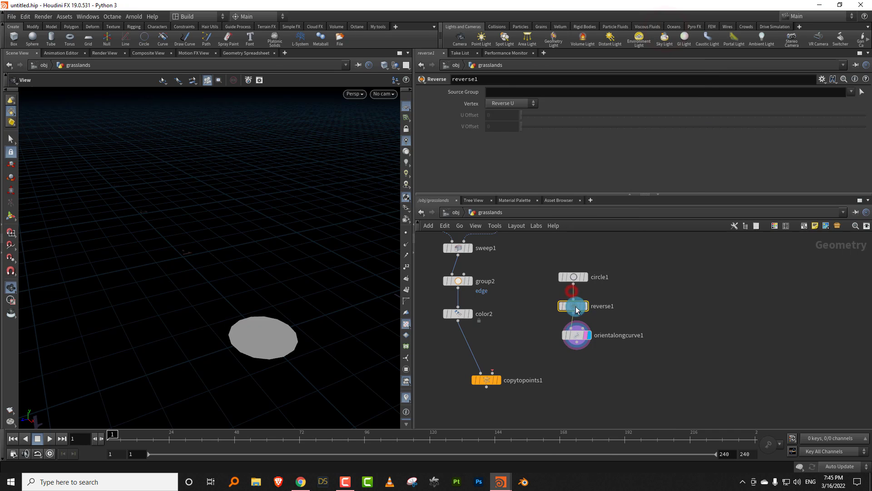
- Compare the circle in the viewport before and after the reverse1 node, checking its normals
click(589, 282)
drag(264, 295, 402, 246)
click(286, 330)
click(407, 243)
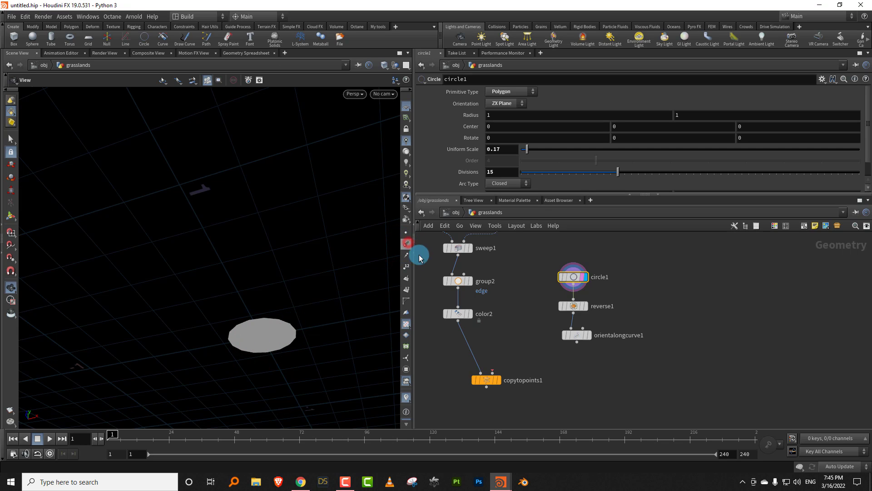
click(579, 306)
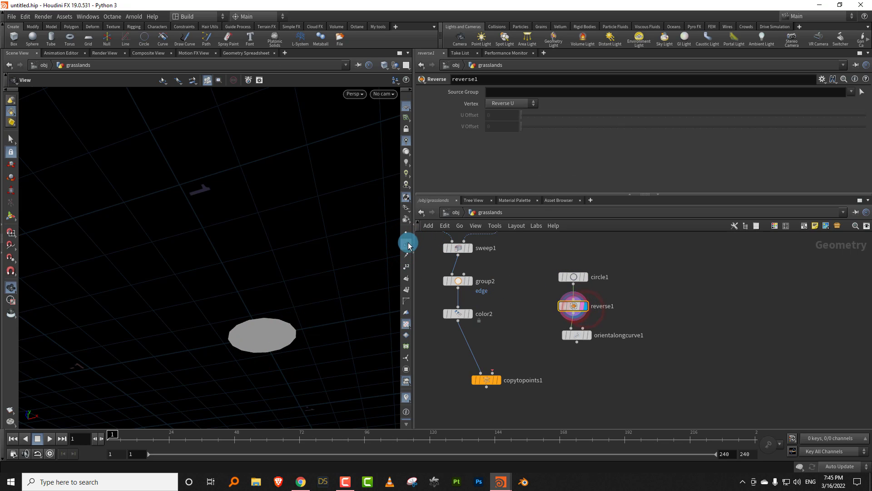
- Wire orientalongcurve1 into the second input of copytopoints1 and display the copied blades
drag(577, 341, 502, 387)
click(499, 382)
drag(293, 262, 280, 325)
- Show the Additional Rotations settings of the orientalongcurve1 node
drag(633, 324, 568, 354)
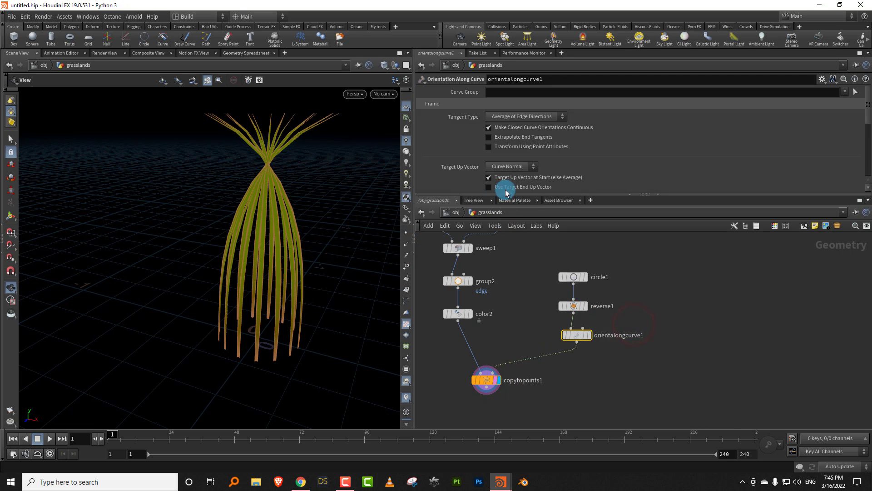
drag(506, 195, 613, 287)
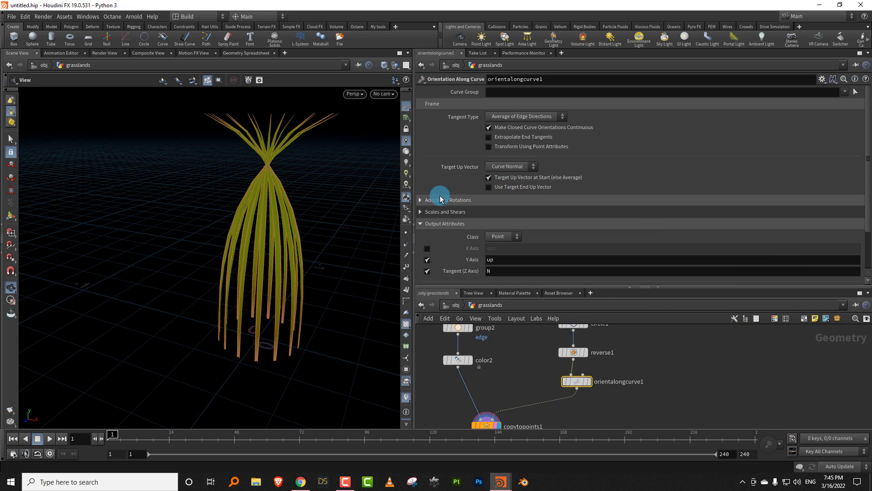
click(420, 200)
click(527, 224)
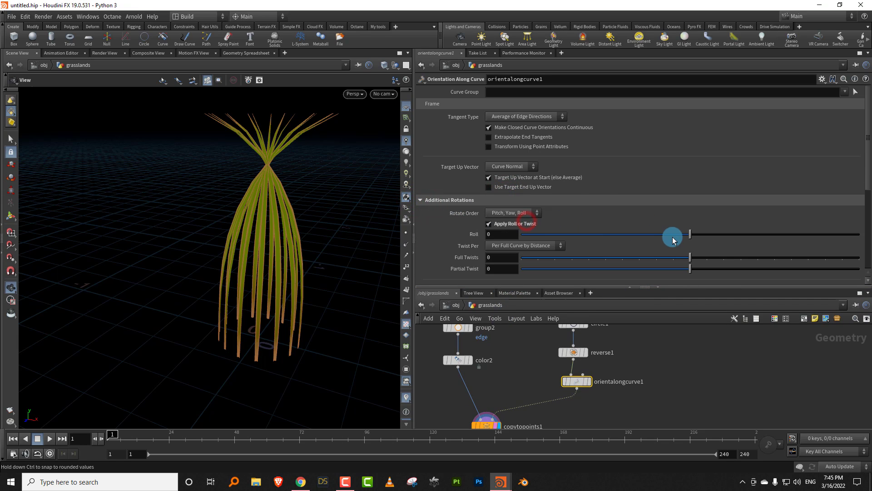
drag(672, 233, 654, 234)
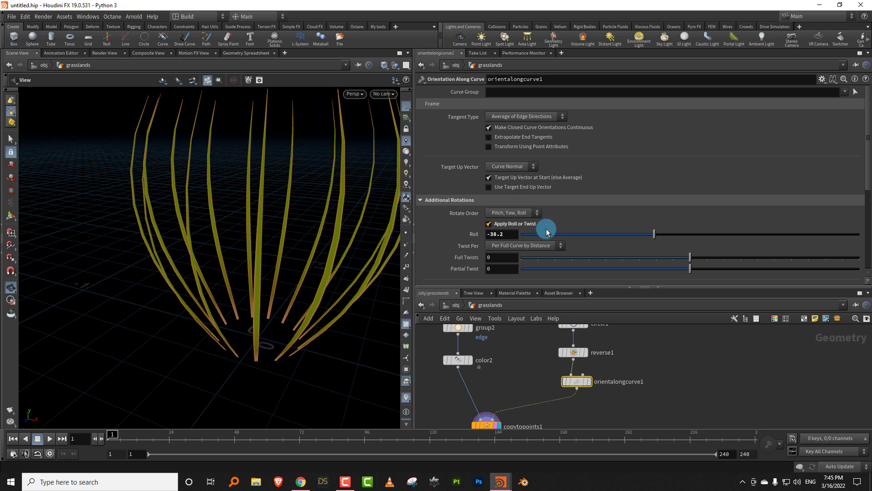
click(517, 223)
- Enable Apply Yaw on orientalongcurve1 and set the Yaw to -180 so the blades bend outward
click(511, 233)
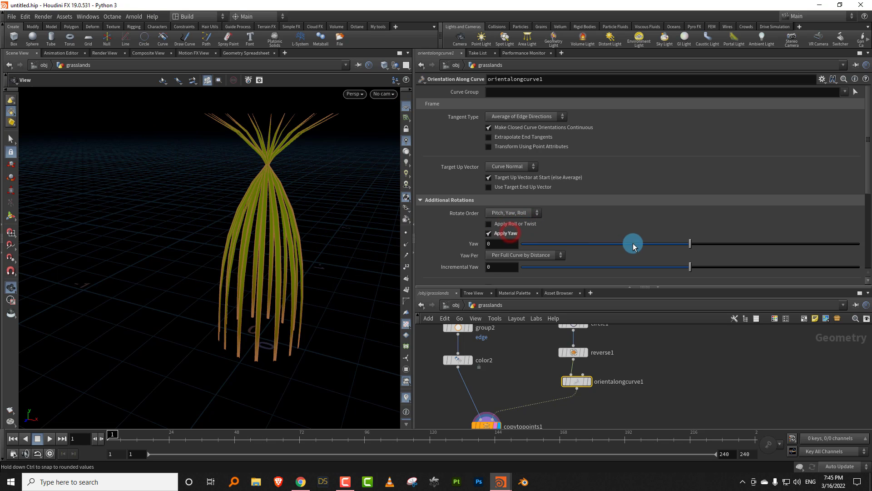
drag(634, 244, 521, 243)
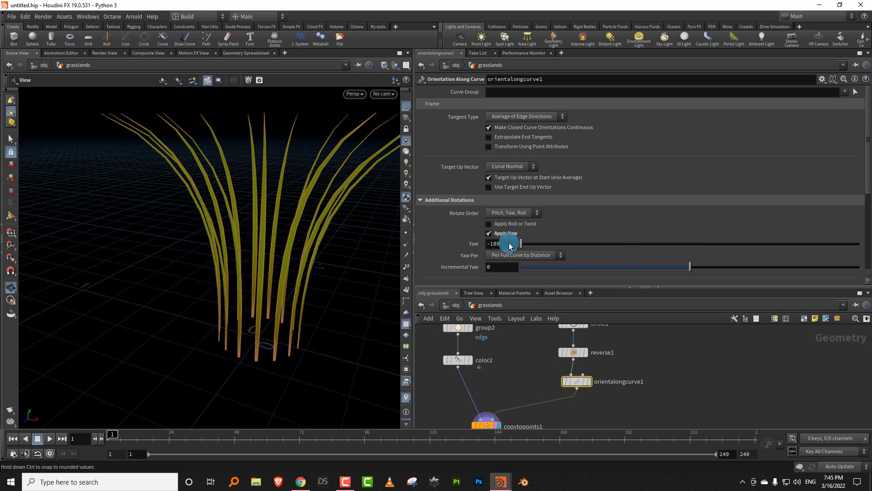
drag(301, 259, 411, 281)
- Set circle1's Divisions to 20 and its Uniform Scale to 0.11 for a denser, tighter clump
middle_drag(635, 352, 618, 388)
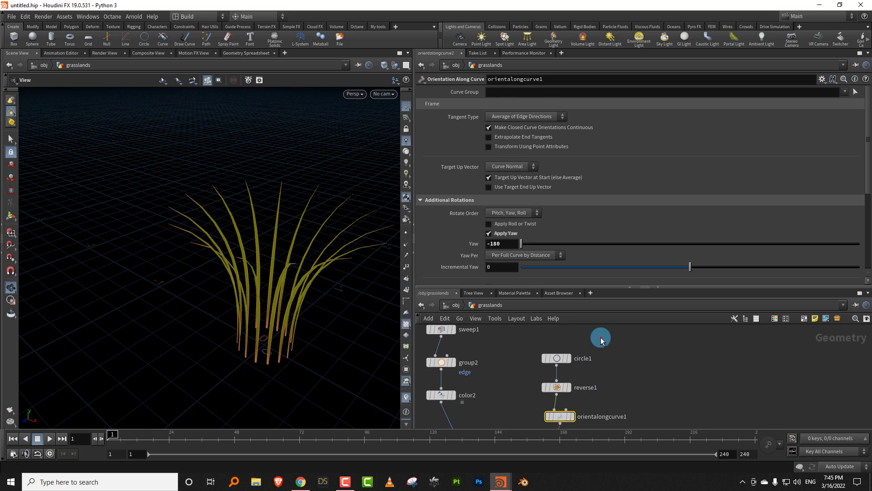
click(557, 358)
drag(632, 171, 654, 173)
drag(527, 153, 526, 162)
drag(550, 287, 550, 203)
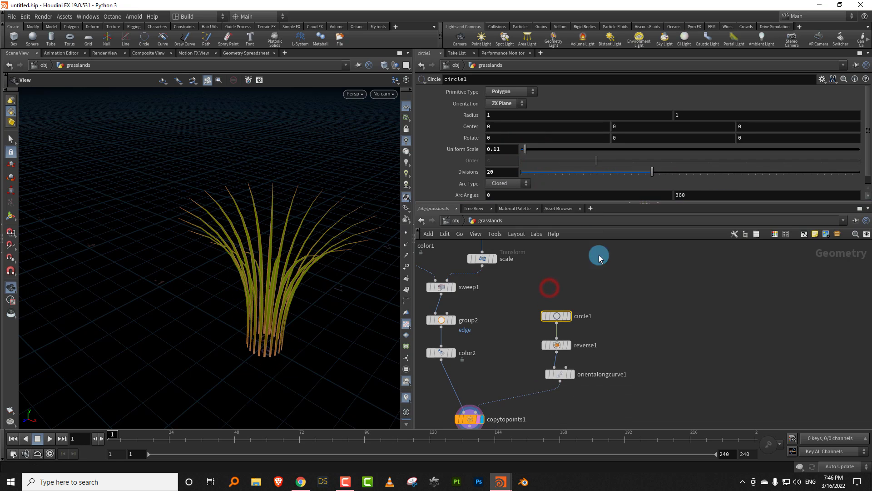
- Move copytopoints1 further down and orientalongcurve1 aside to clear space under reverse1
scroll(600, 253, down, 4)
click(529, 347)
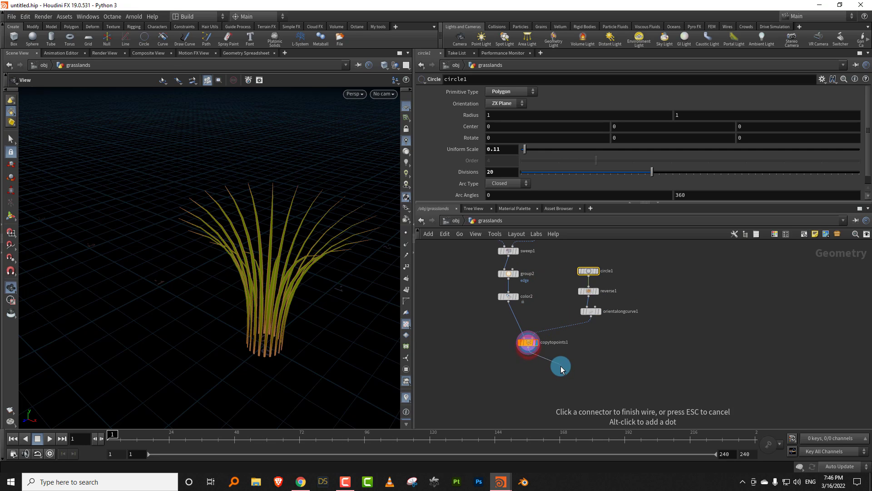
click(555, 372)
drag(531, 344, 546, 362)
scroll(635, 296, up, 4)
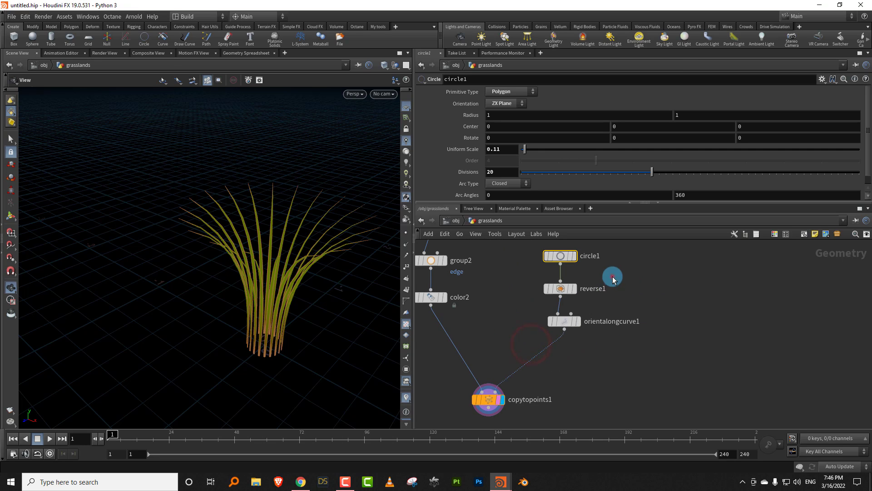
drag(613, 277, 563, 327)
drag(608, 297, 554, 292)
- Add a Remesh node fed by reverse1 beside orientalongcurve1, display it, and set its Target Size to 0.042
click(572, 289)
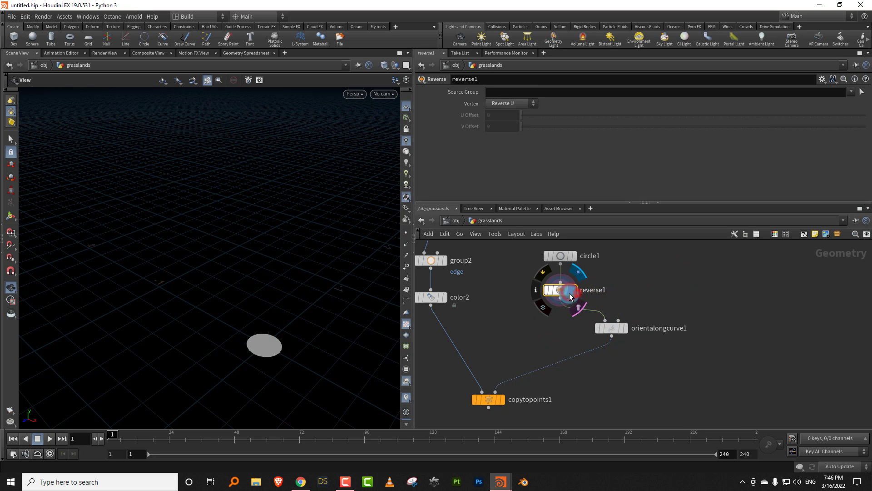
key(Tab)
text(reme)
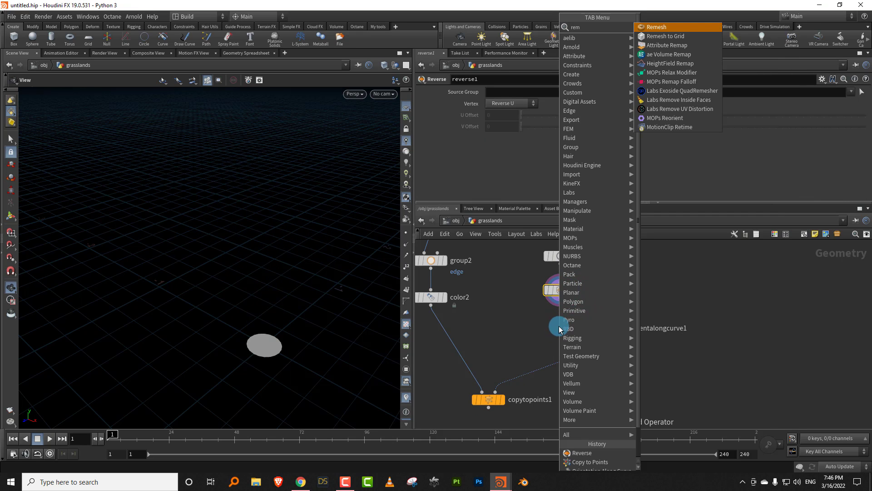
click(663, 31)
click(538, 324)
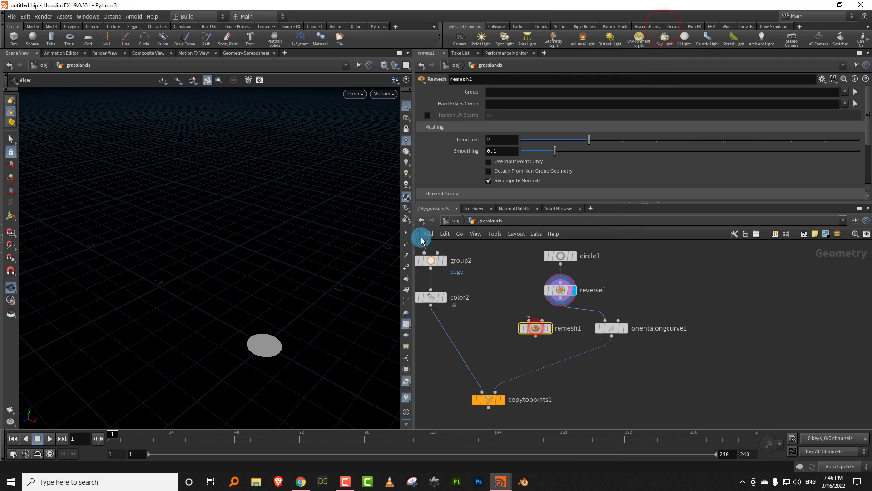
drag(285, 324, 352, 282)
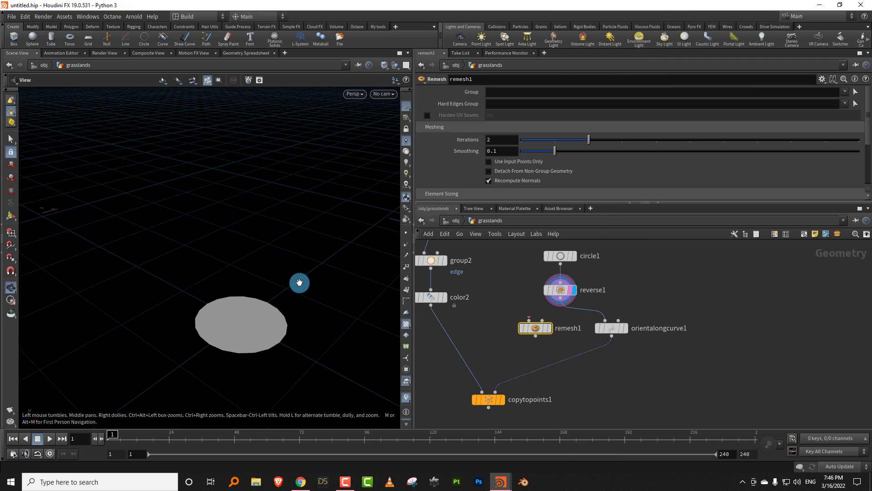
drag(568, 302, 535, 323)
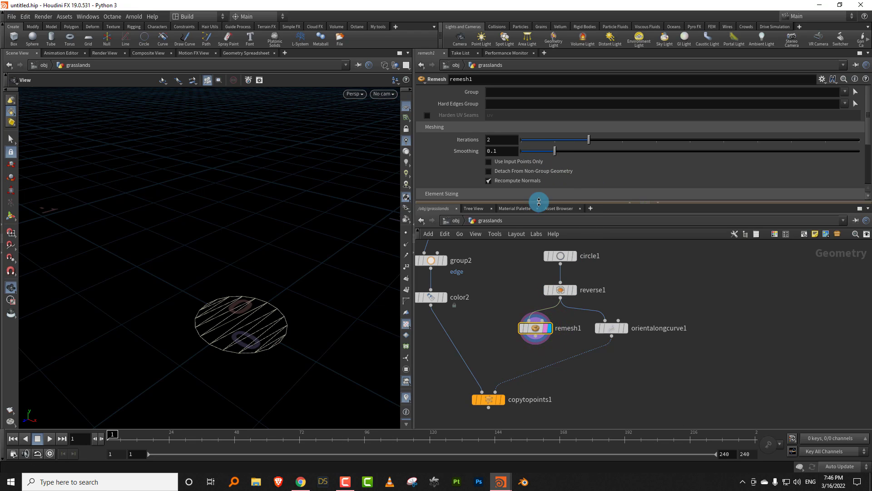
drag(539, 202, 529, 288)
drag(559, 218, 536, 222)
- Move copytopoints1 further below the branches and change the network wiring style to Rounded
middle_drag(510, 399, 512, 330)
scroll(485, 369, down, 4)
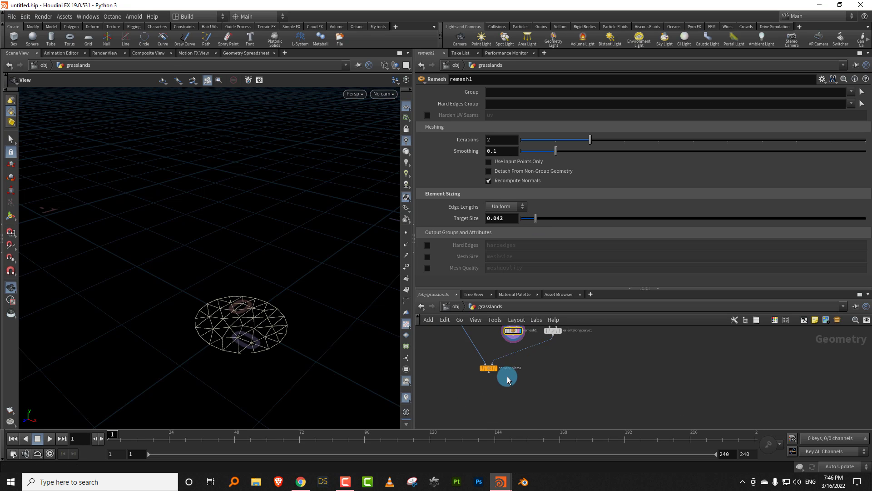
drag(492, 374, 488, 417)
click(544, 382)
key(shift+s)
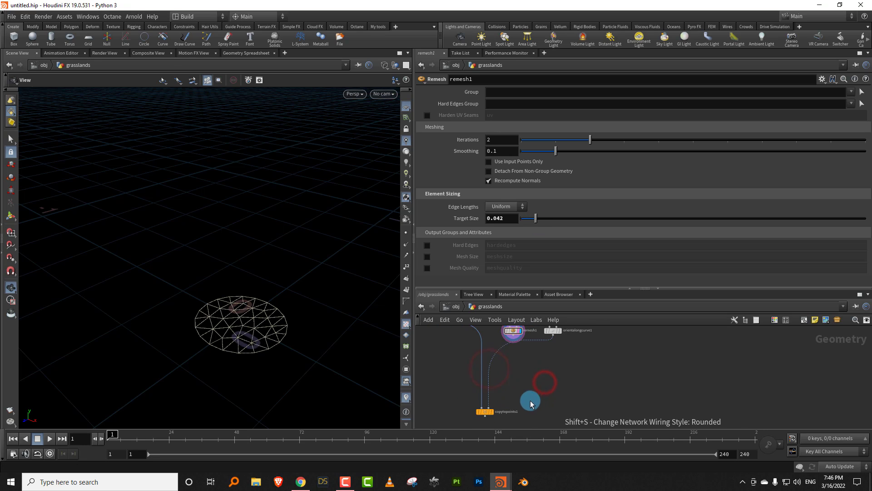
- Add a Scatter node fed by remesh1, display it, and set its Force Total Count to 10
middle_drag(527, 363, 522, 382)
key(Tab)
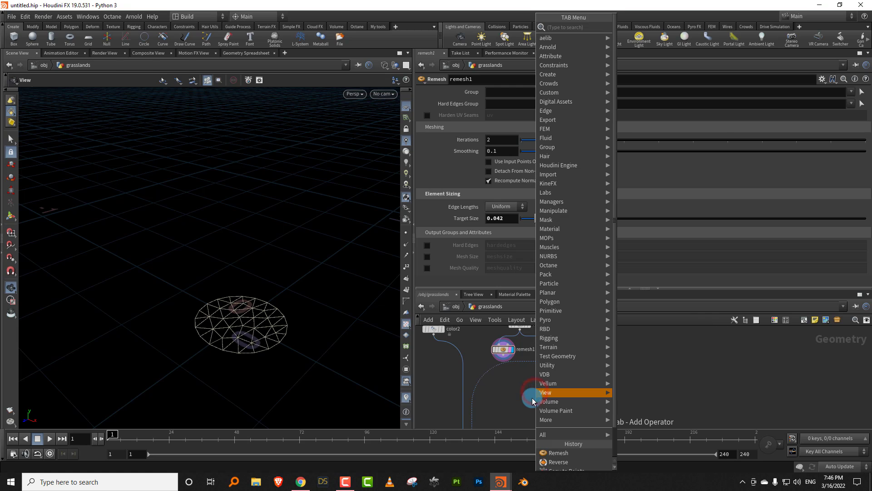
text(scatter)
click(629, 28)
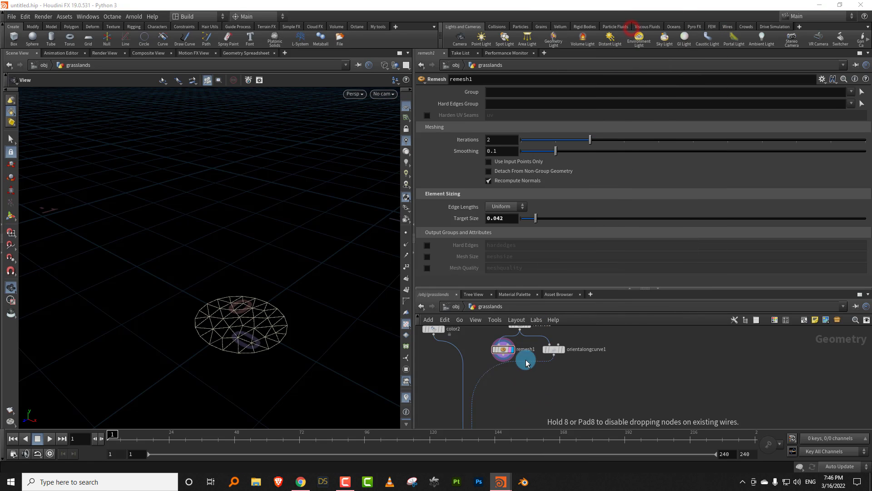
click(516, 375)
drag(504, 355, 513, 391)
click(520, 383)
click(512, 383)
click(550, 377)
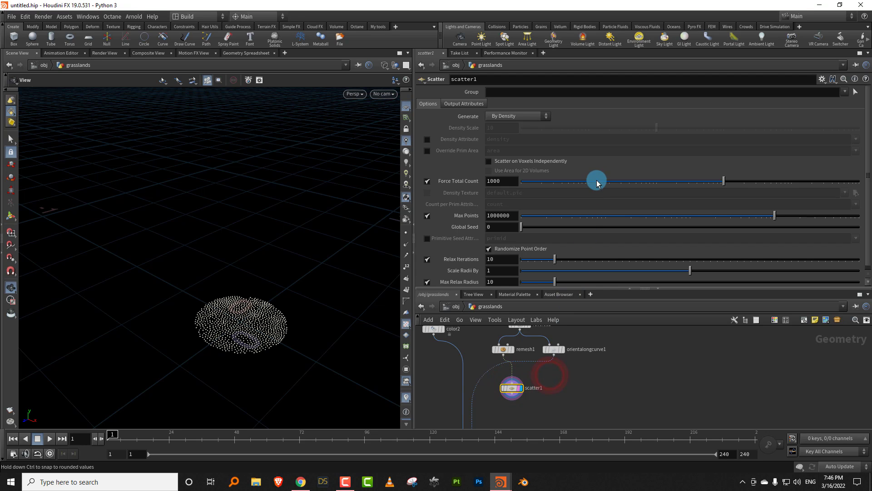
drag(596, 182, 584, 183)
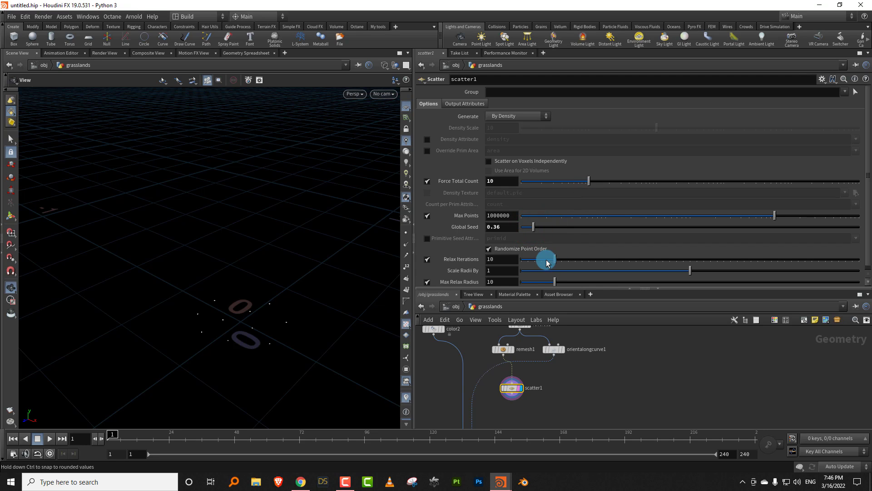
- Set scatter1's Relax Iterations to 4 and Scale Radii By to about 0.218, and enlarge the network editor
drag(584, 274, 558, 276)
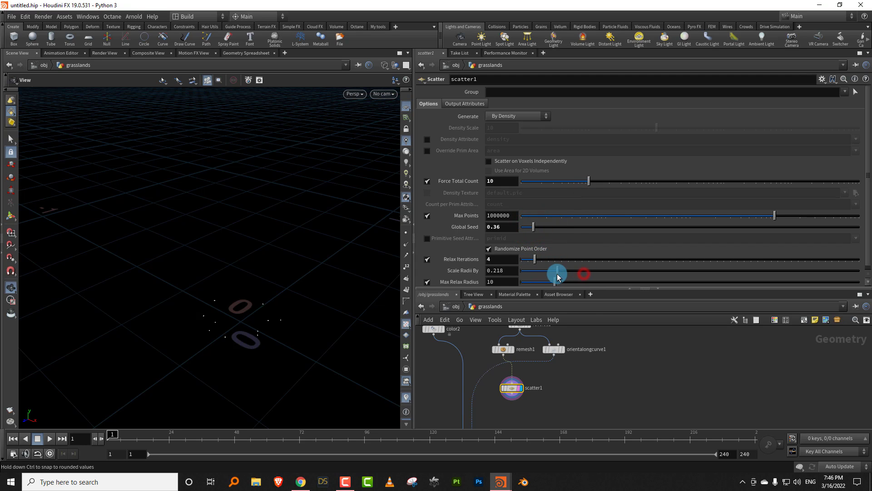
middle_drag(549, 380, 553, 365)
drag(551, 288, 571, 249)
- Connect scatter1's output to the target points input of copytopoints1 and display copytopoints1
click(511, 389)
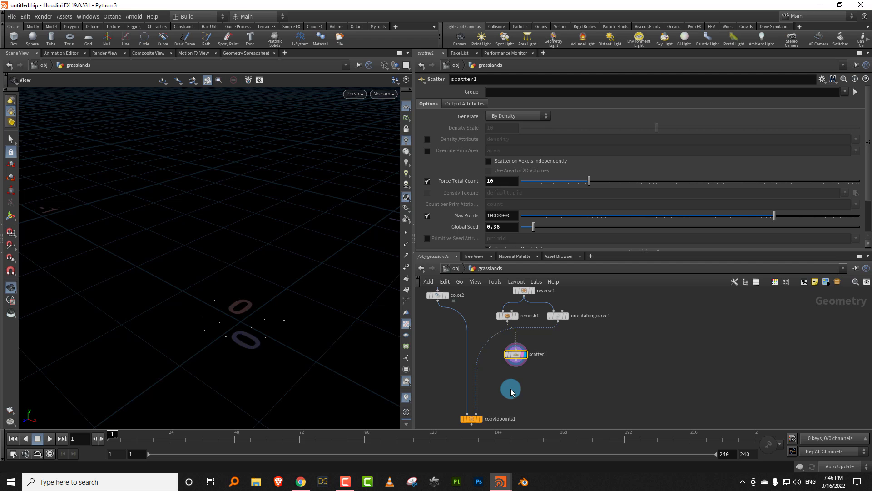
click(517, 363)
click(475, 415)
click(472, 418)
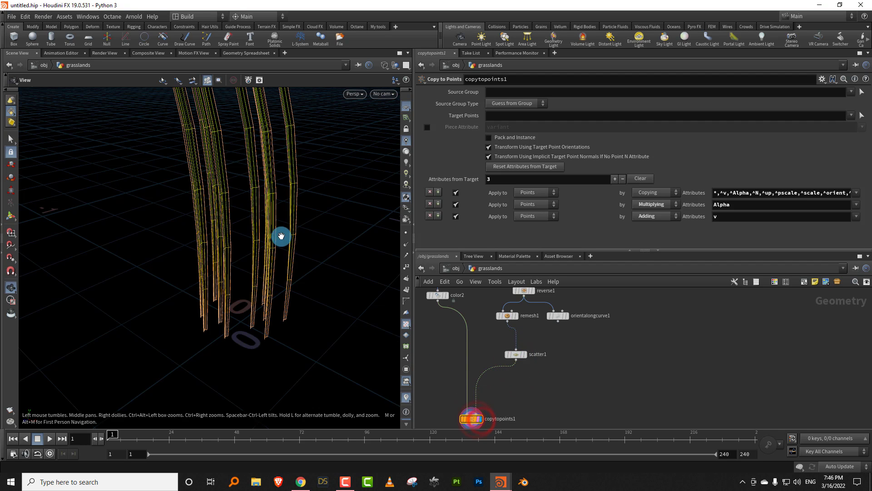
drag(285, 279, 243, 273)
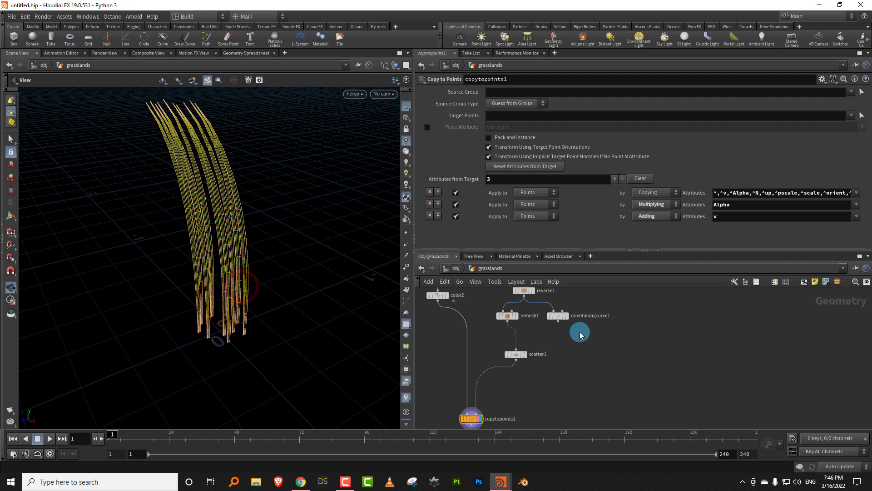
- Insert an Attribute Transfer node between scatter1 and copytopoints1 and feed orientalongcurve1 into its second input
scroll(562, 341, up, 3)
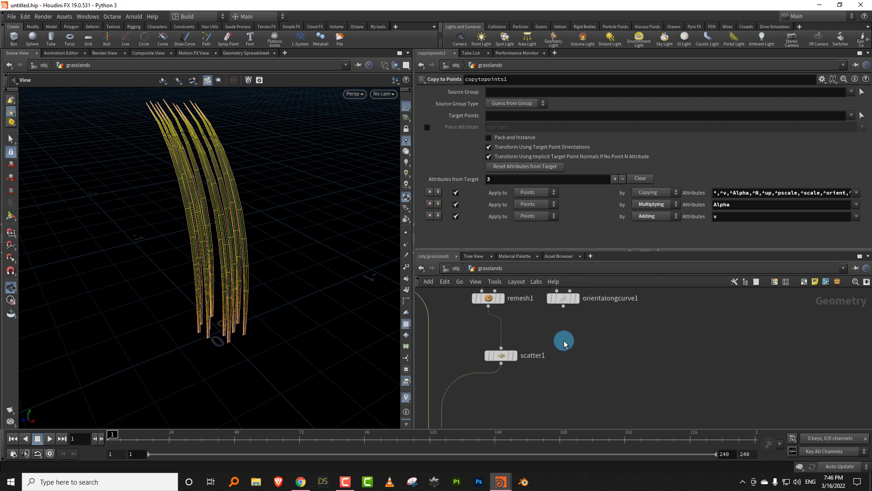
key(Tab)
text(tran)
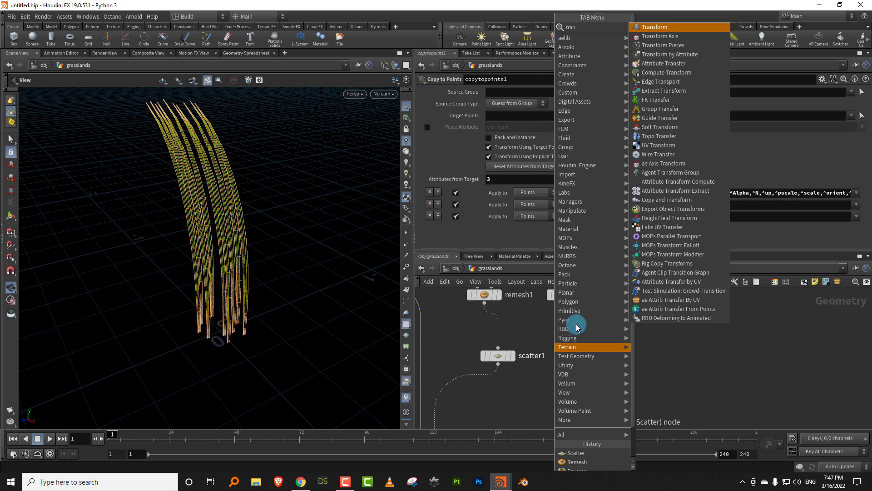
click(684, 63)
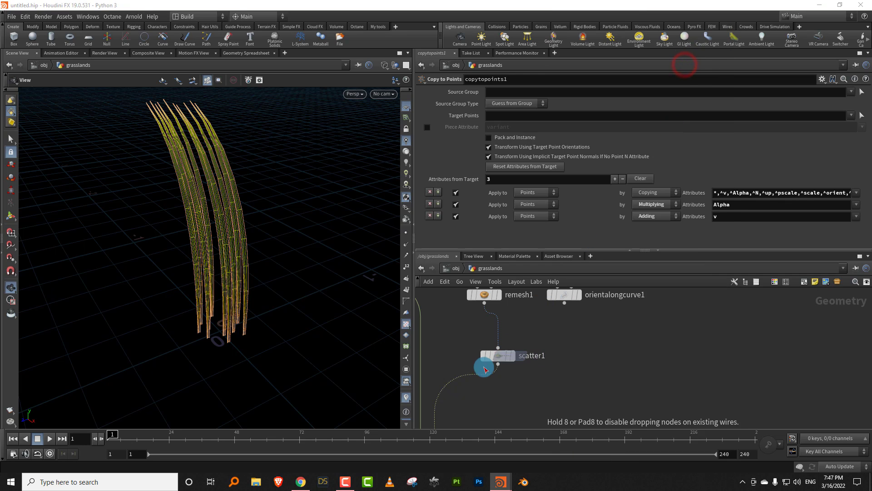
click(474, 389)
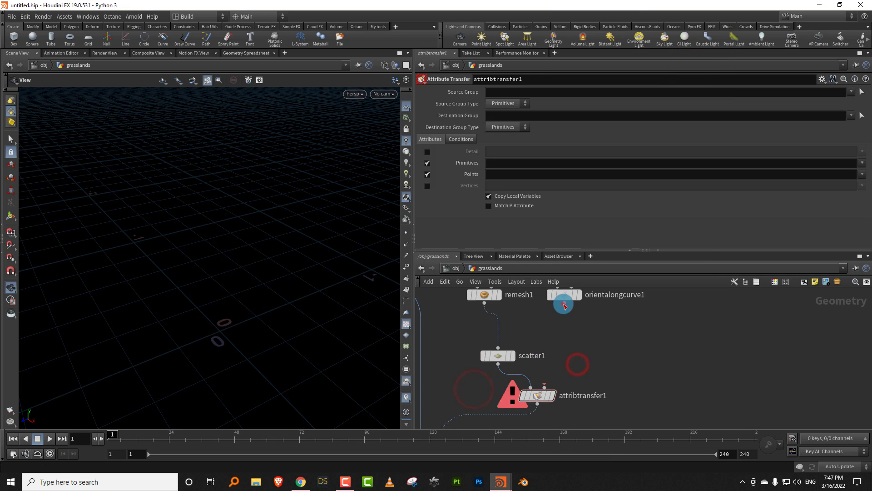
click(564, 303)
click(546, 386)
middle_drag(585, 350, 589, 338)
drag(252, 255, 301, 268)
- Set scatter1's Global Seed to 0.89 to vary the blade arrangement in the grass clump
click(502, 342)
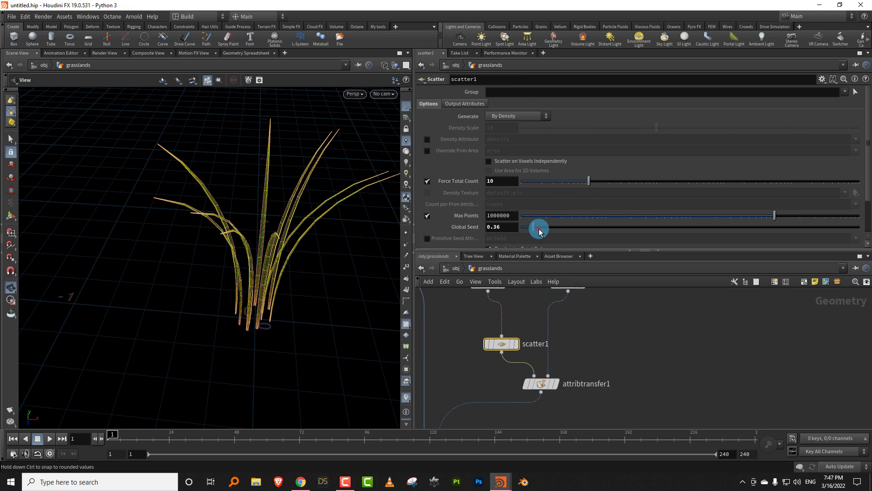
drag(539, 229, 547, 231)
drag(550, 233, 550, 232)
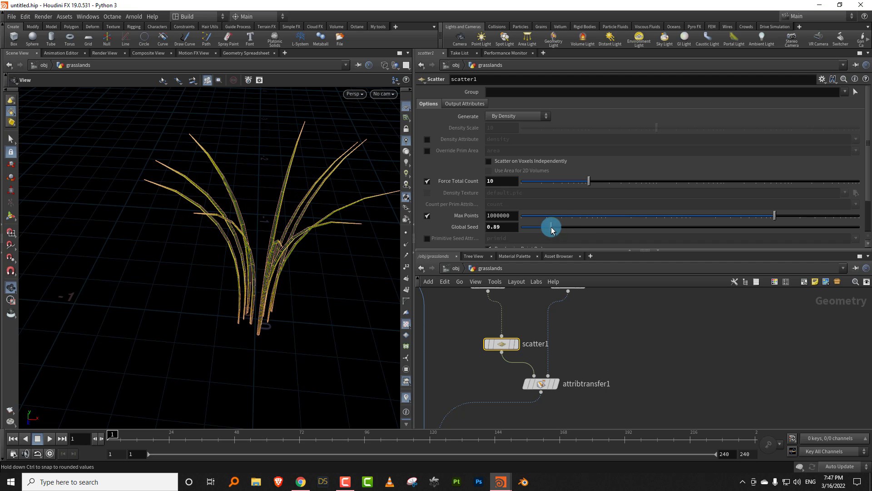
middle_drag(598, 360, 577, 429)
drag(298, 287, 272, 324)
middle_drag(587, 420, 609, 342)
scroll(609, 341, down, 4)
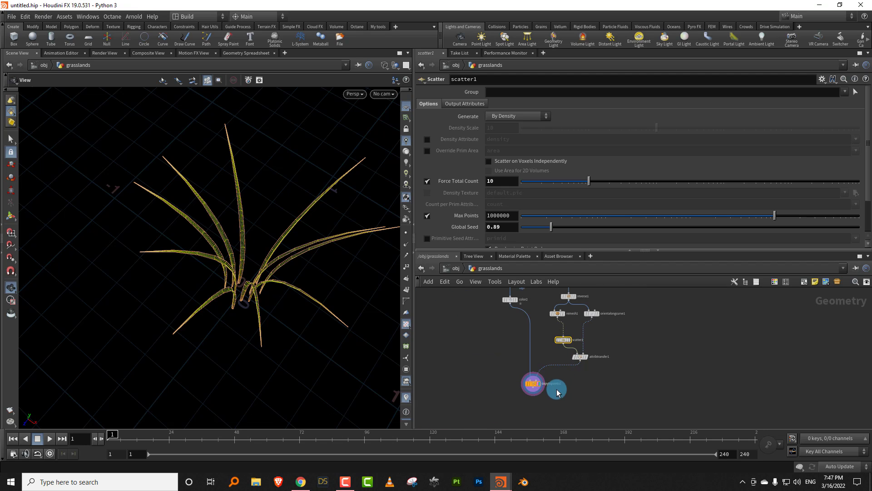
- Move copytopoints1 further below attribtransfer1 in the network
scroll(557, 390, up, 4)
click(558, 360)
drag(513, 376, 510, 397)
click(565, 370)
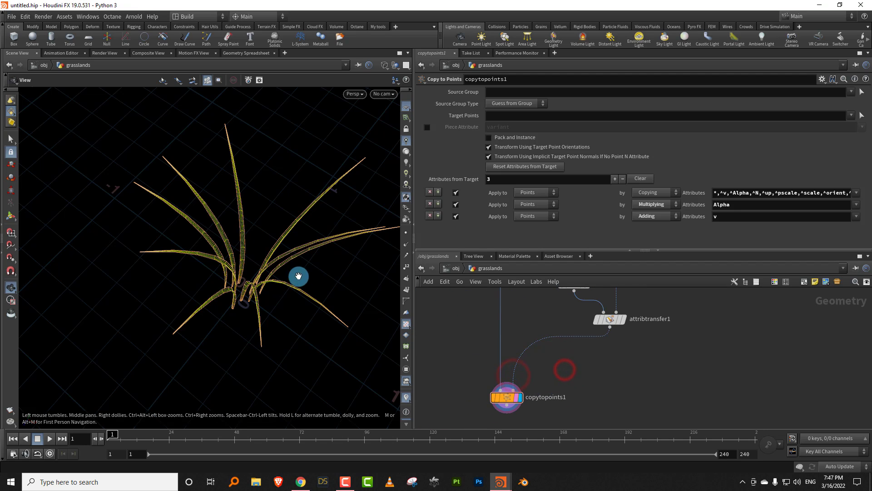
drag(291, 282, 314, 265)
drag(306, 304, 249, 286)
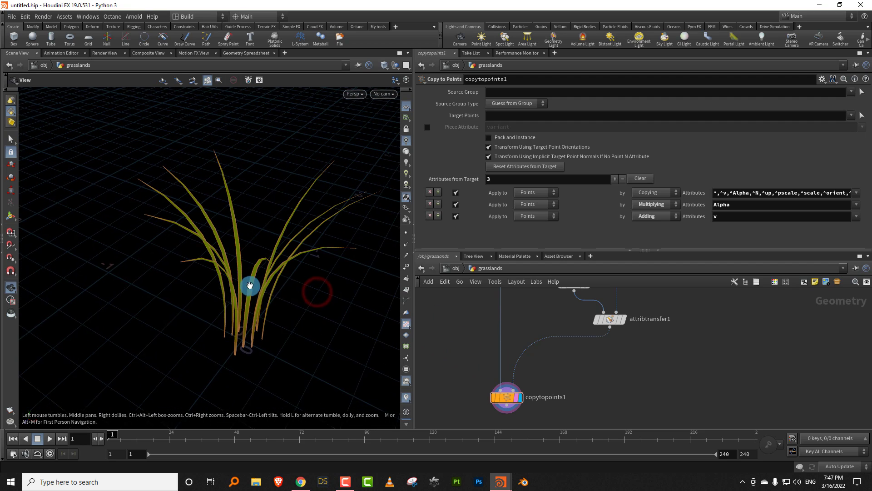
scroll(298, 282, up, 2)
middle_drag(580, 390, 557, 366)
scroll(550, 352, up, 3)
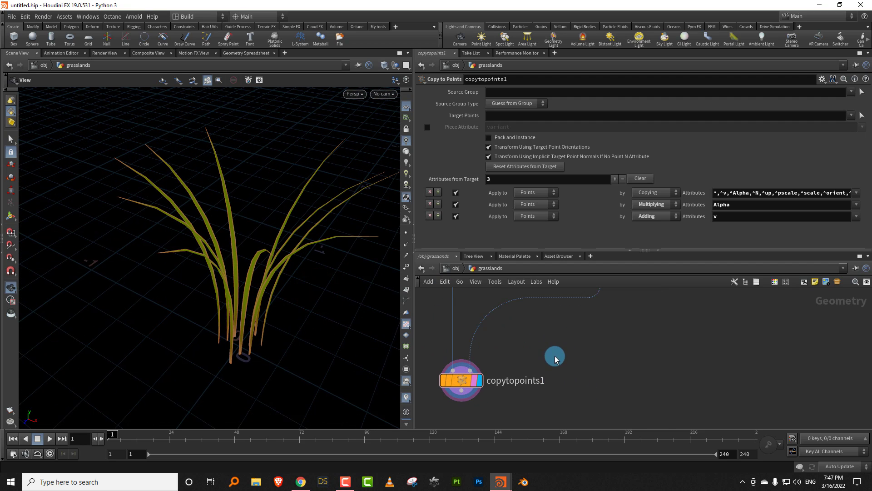
key(Tab)
text(floa)
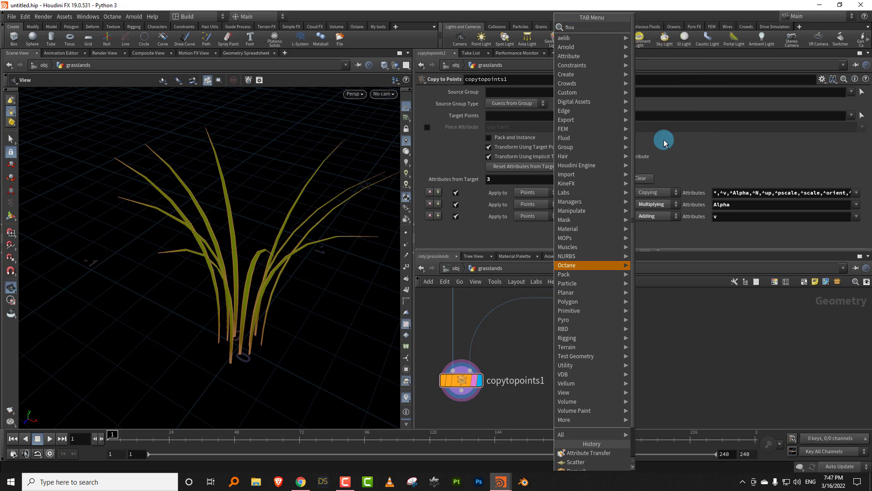
text(yt)
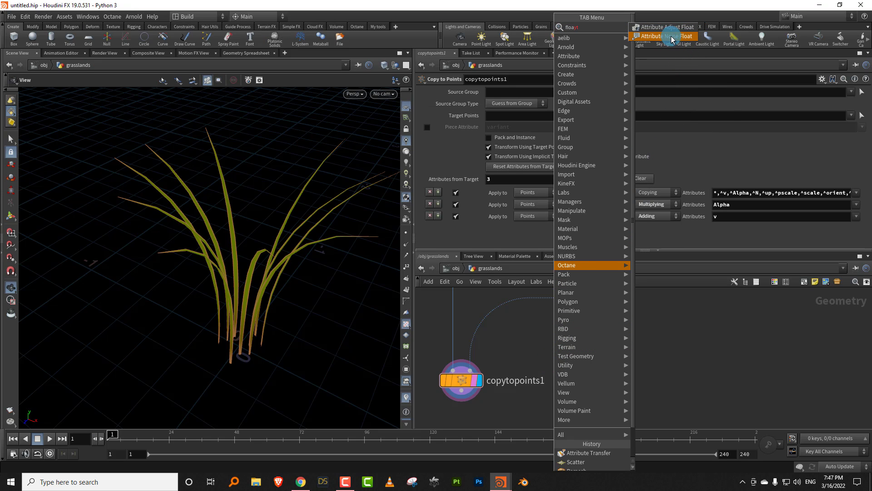
click(508, 349)
- Enlarge the network editor and display the attribtransfer1 node's points in the viewport
drag(547, 250, 548, 204)
key(h)
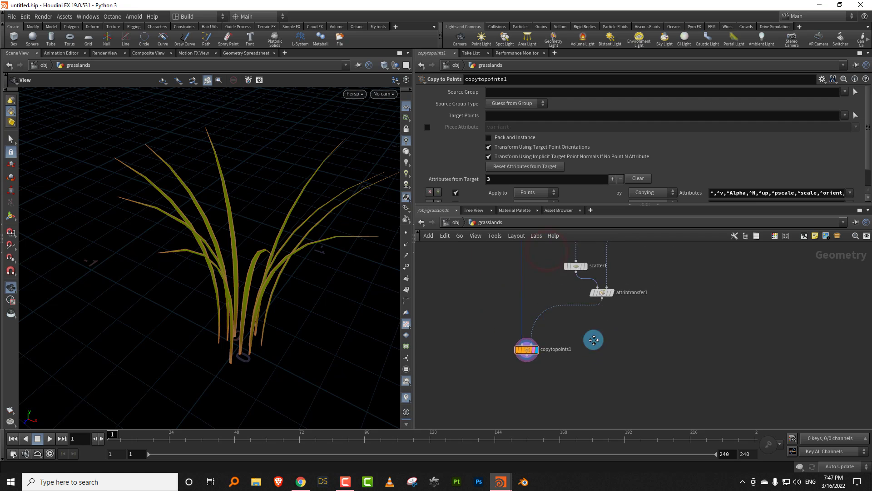
drag(246, 282, 243, 307)
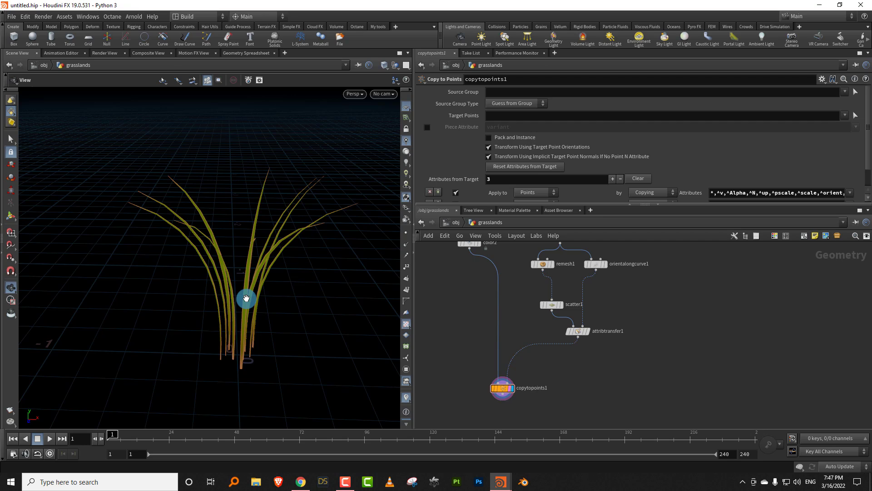
scroll(540, 368, up, 3)
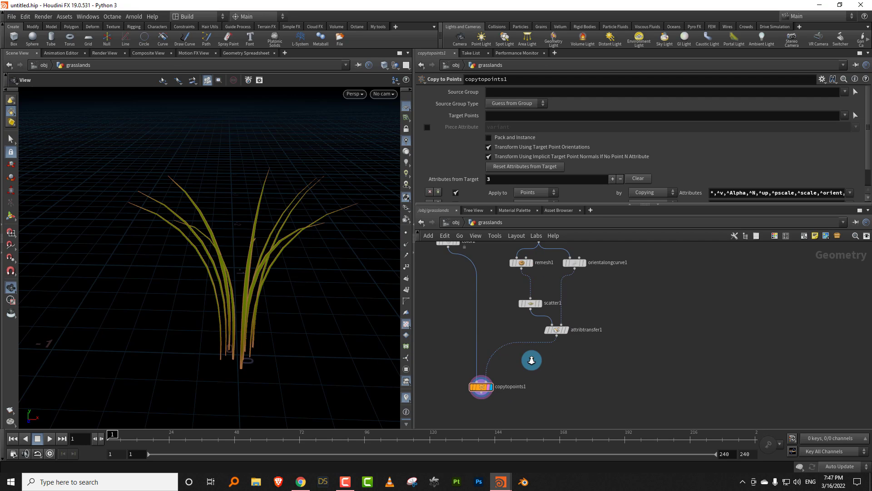
click(547, 277)
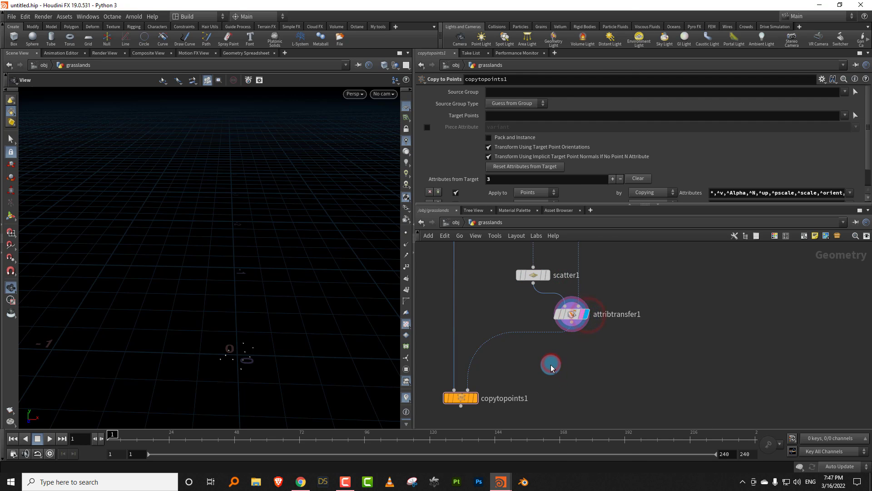
- Insert a Sort node between attribtransfer1 and copytopoints1, display it, and set its Point Sort to Proximity to Point
key(Tab)
text(sort)
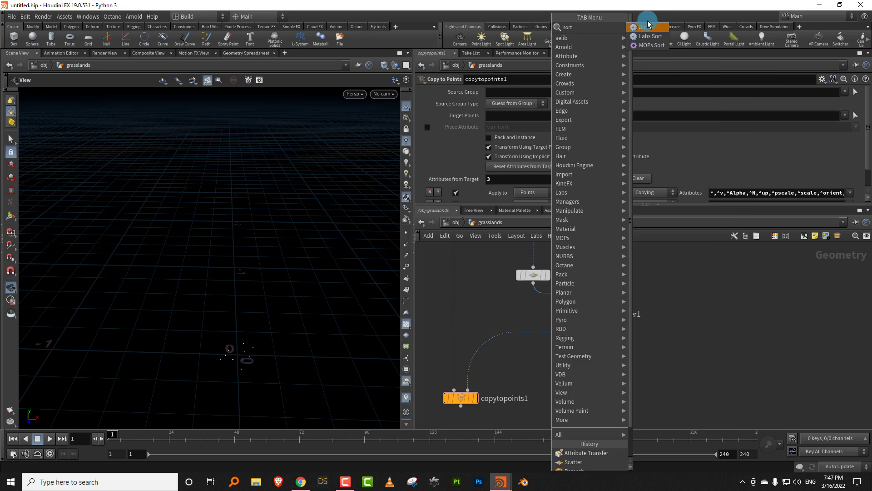
click(645, 28)
click(534, 346)
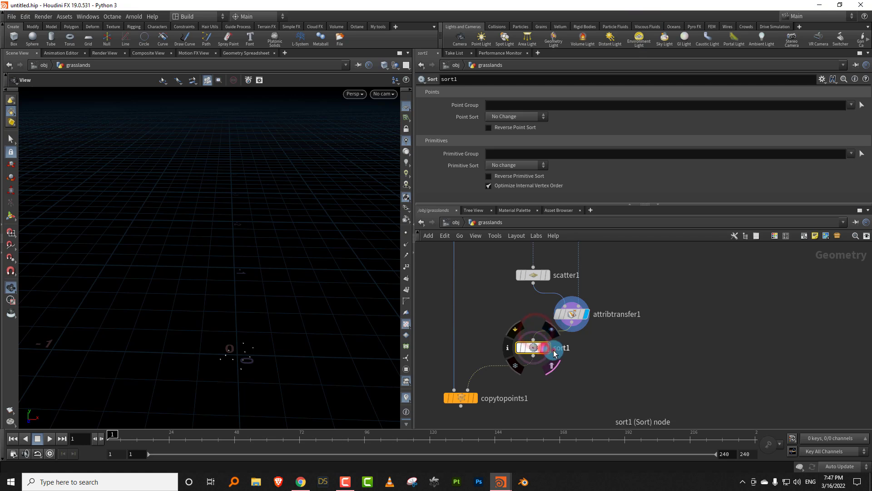
click(547, 348)
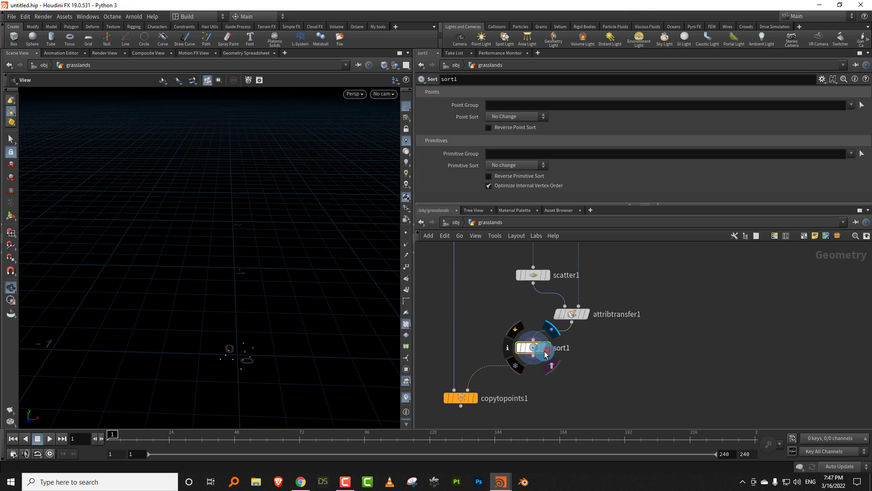
click(516, 117)
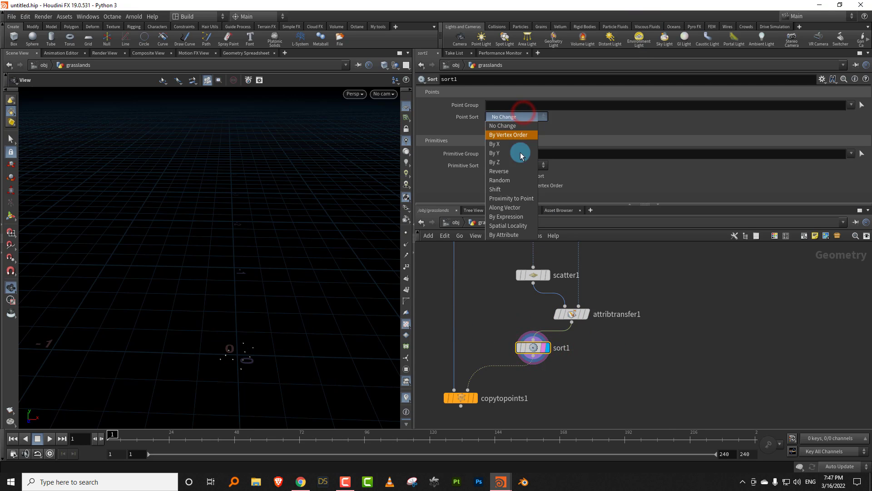
click(516, 196)
- Show the point numbers in the viewport to check the sorted order, and hide them again
drag(221, 350, 409, 243)
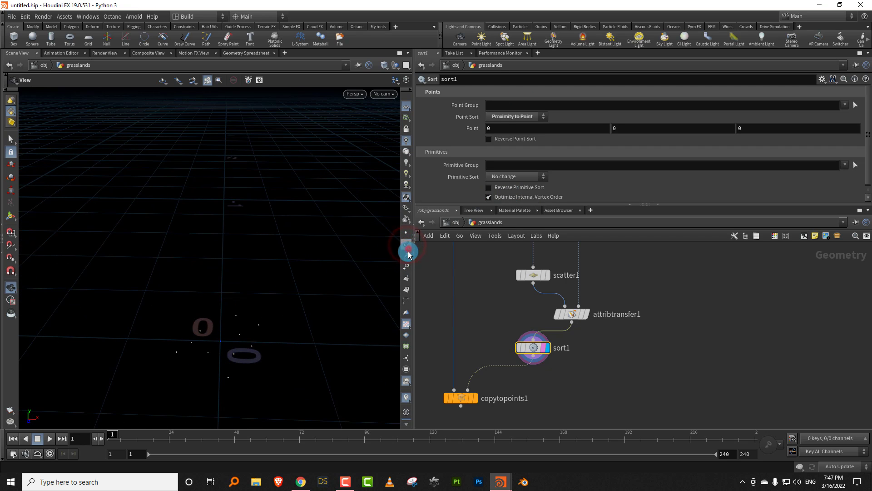
click(407, 247)
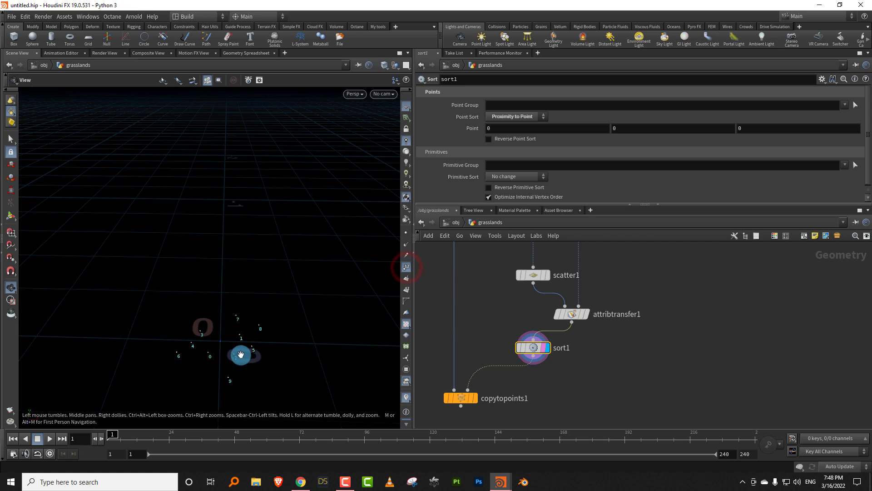
drag(240, 355, 203, 287)
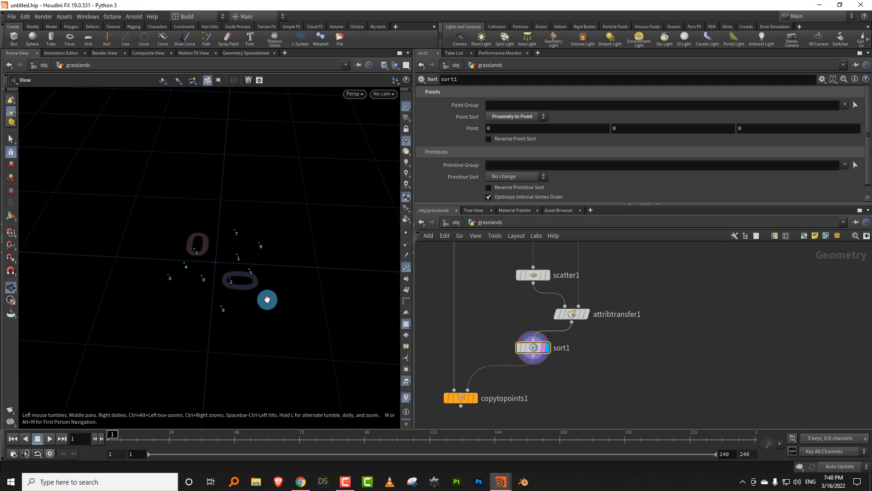
click(407, 266)
- Insert an Attribute Wrangle node between sort1 and copytopoints1, display it, and open its VEXpression for editing
middle_drag(559, 396, 569, 358)
key(Tab)
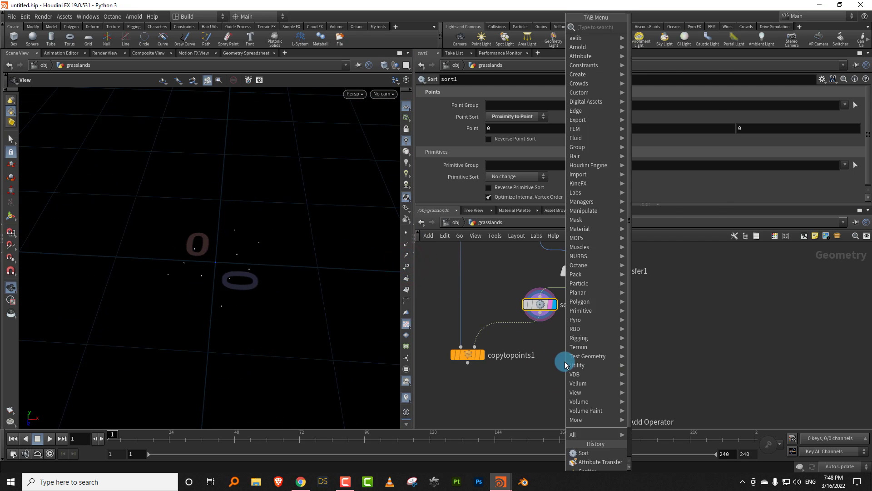
text(wrang)
click(667, 30)
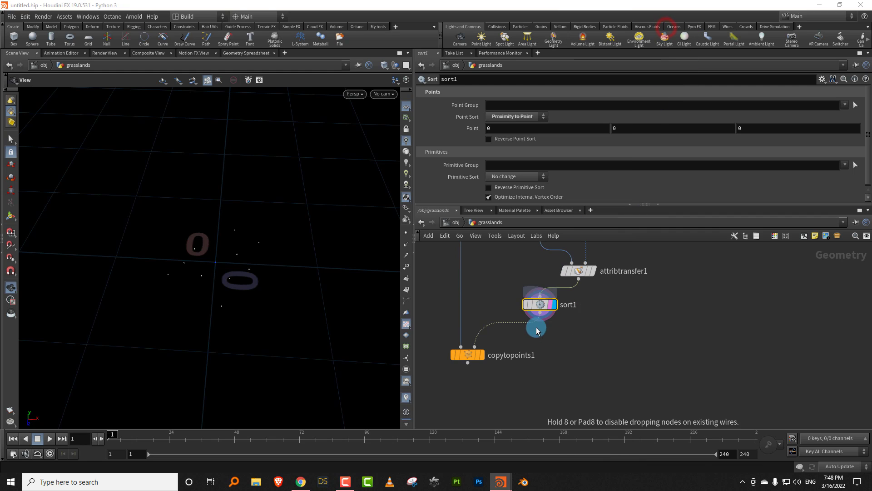
click(535, 341)
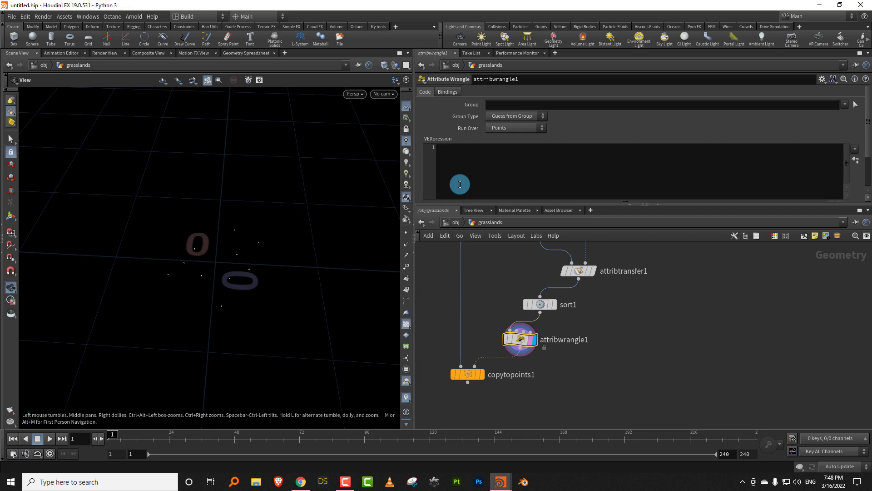
click(462, 163)
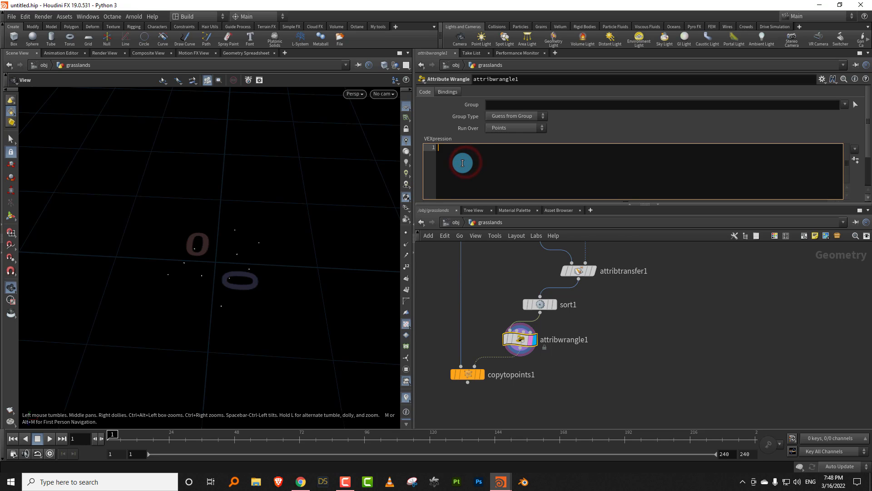
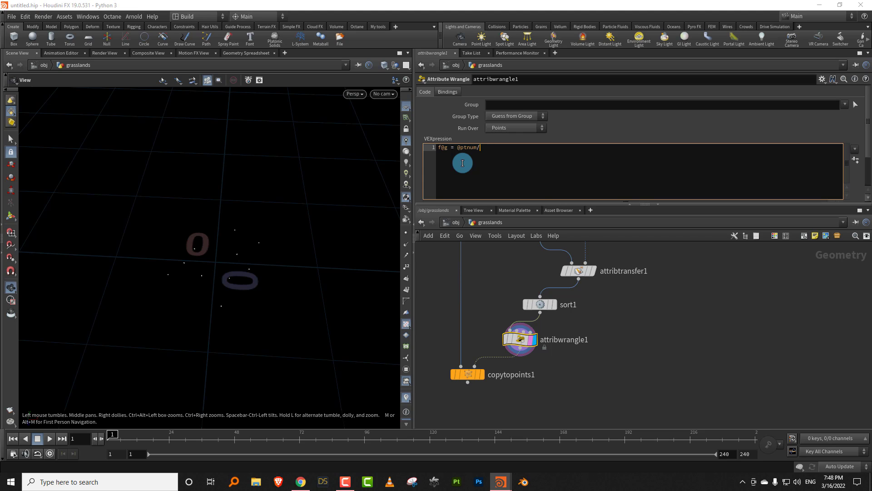
text(loat(@numpt);)
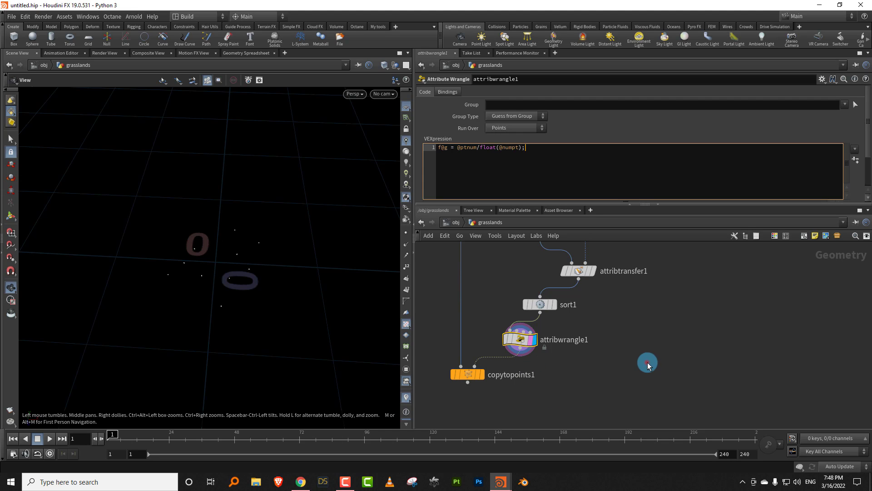
click(649, 361)
click(499, 362)
click(501, 359)
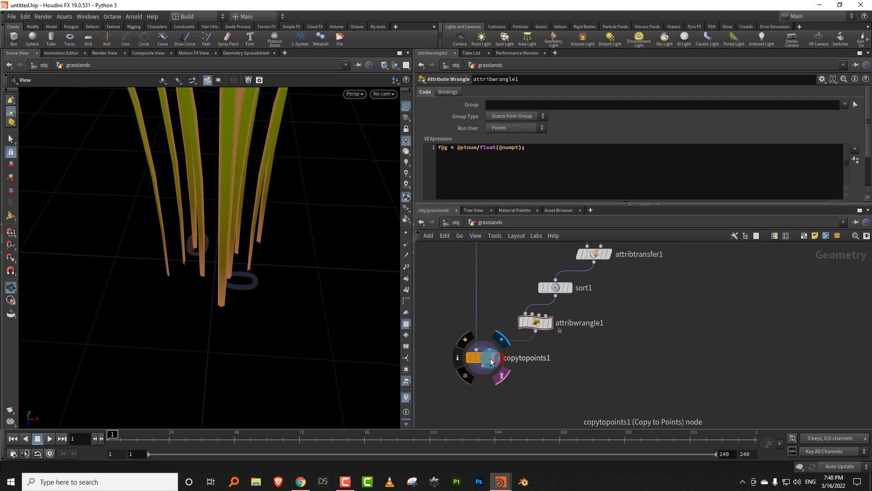
- Insert an Attribute Adjust Float node between attribwrangle1 and copytopoints1 and rename it pscale
drag(490, 358, 480, 399)
key(Tab)
text(float)
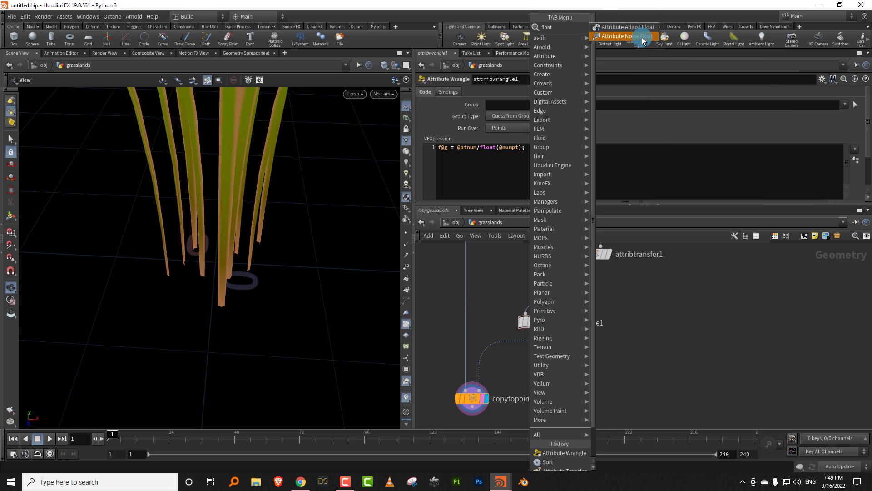
click(629, 27)
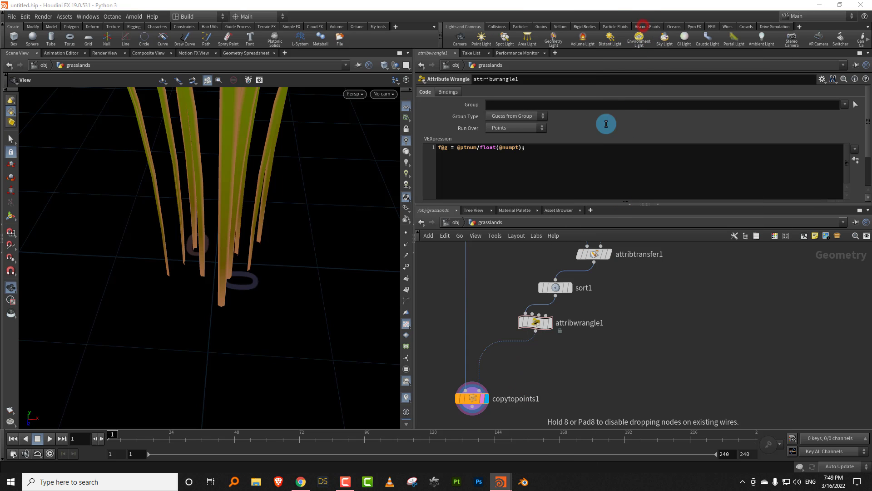
click(504, 350)
double_click(567, 354)
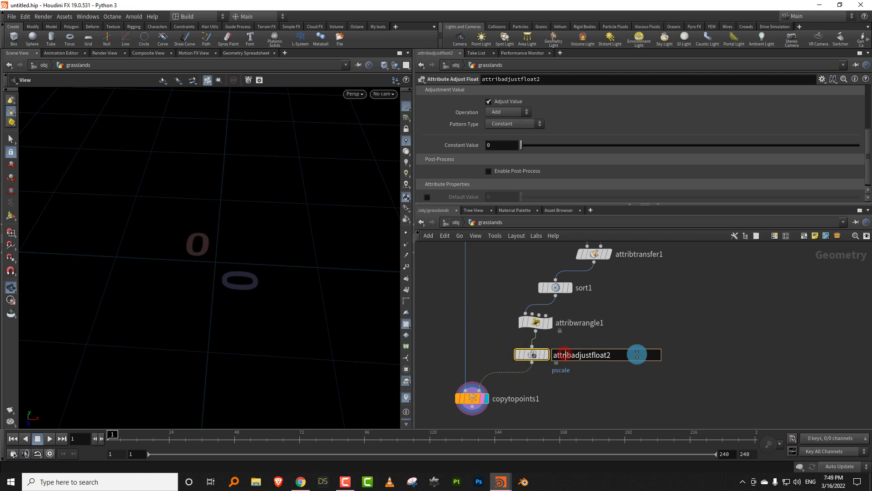
text(pscale)
key(Return)
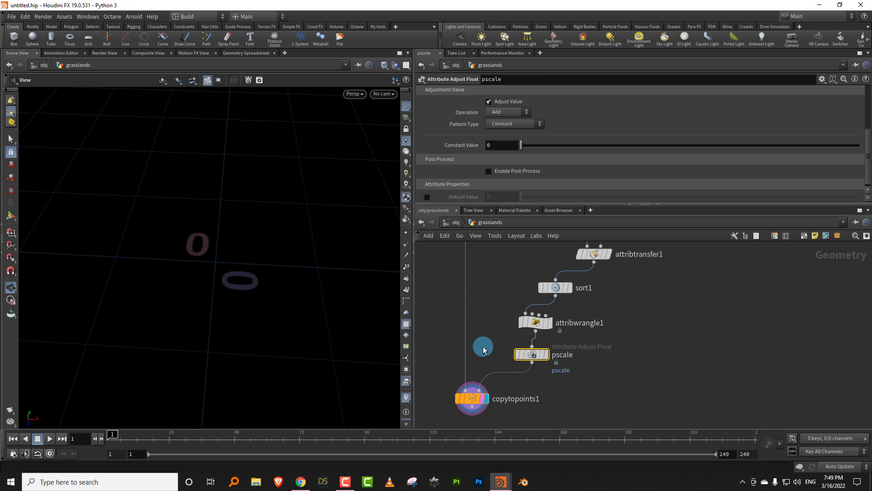
click(510, 113)
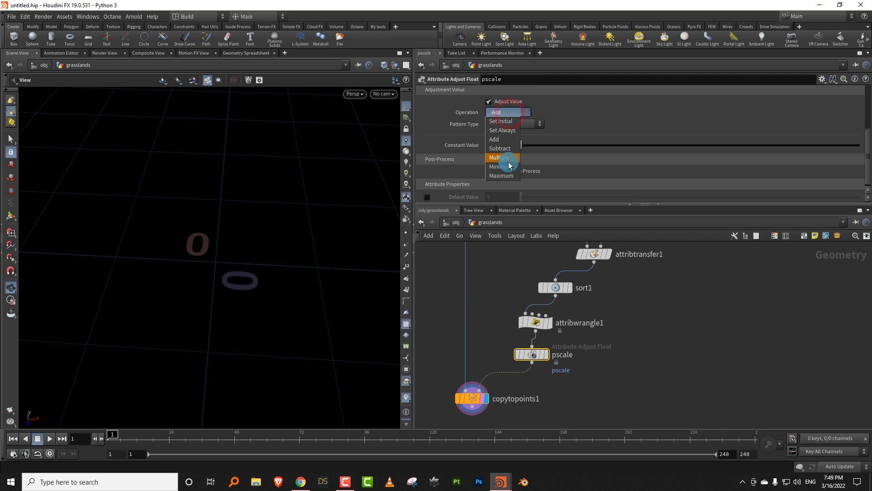
click(571, 140)
click(604, 130)
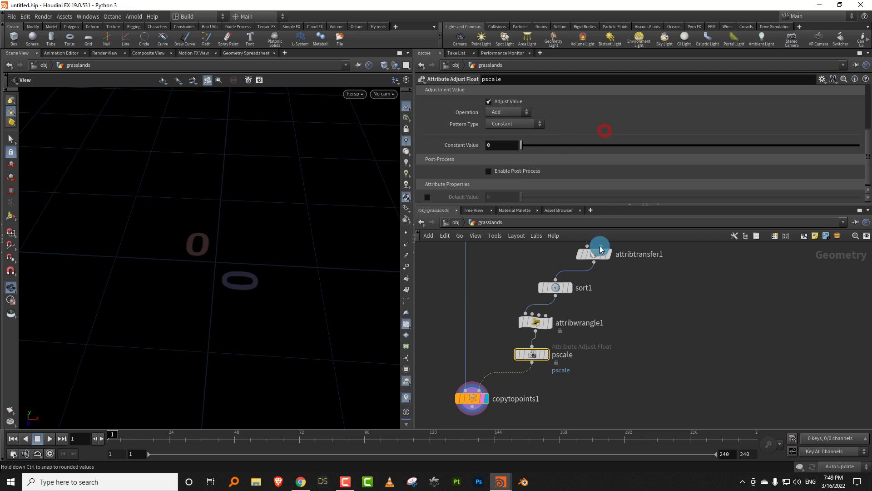
click(574, 337)
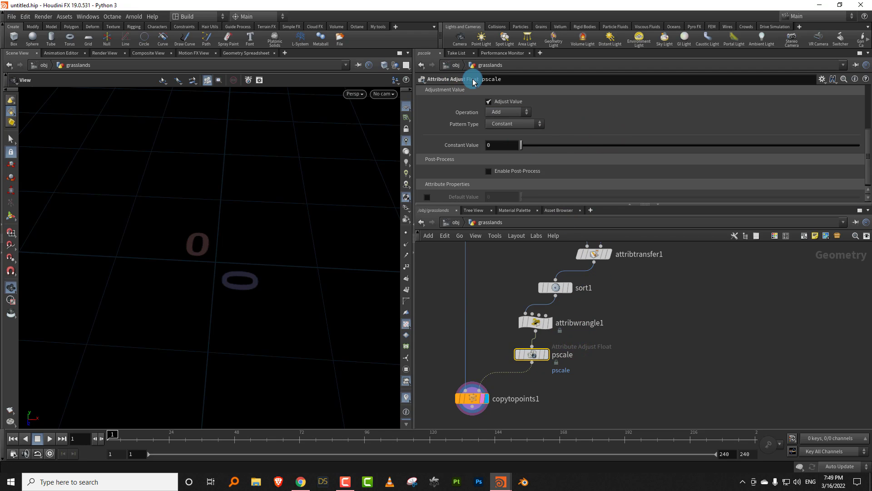
- Enlarge the parameter area and set the pscale node's Operation to Set Always and Pattern Type to Remap Attribute
drag(594, 339, 521, 368)
drag(521, 204, 521, 282)
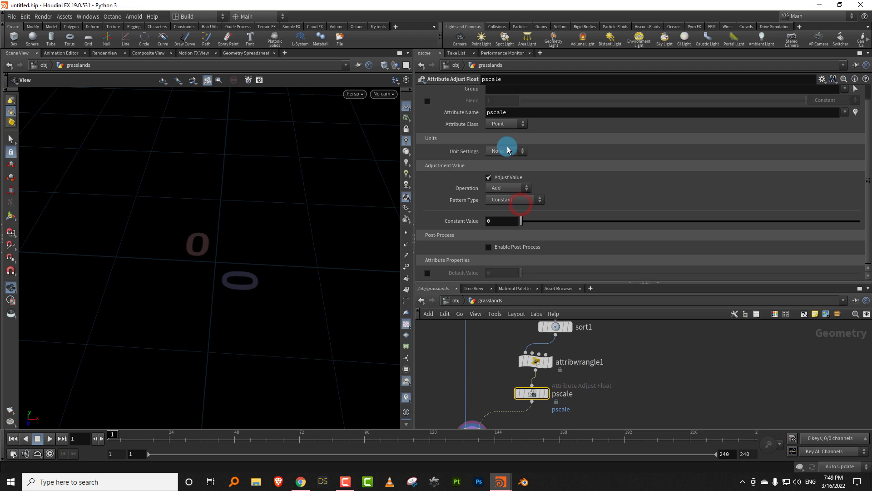
click(503, 190)
click(502, 207)
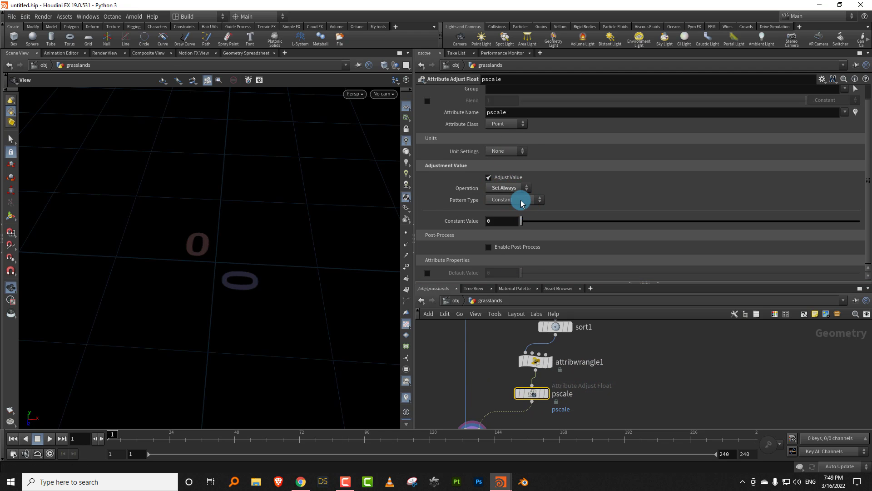
click(520, 200)
click(509, 245)
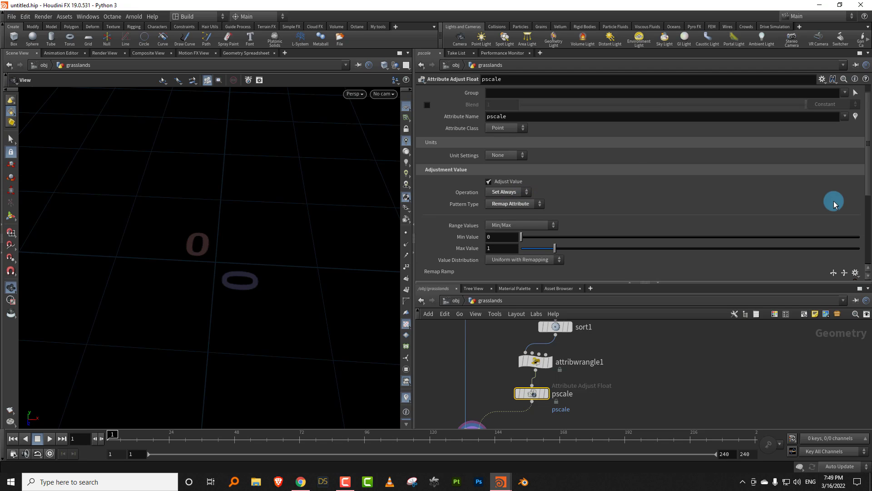
- Set the pscale node's remap Source Attribute to g
drag(868, 192, 845, 241)
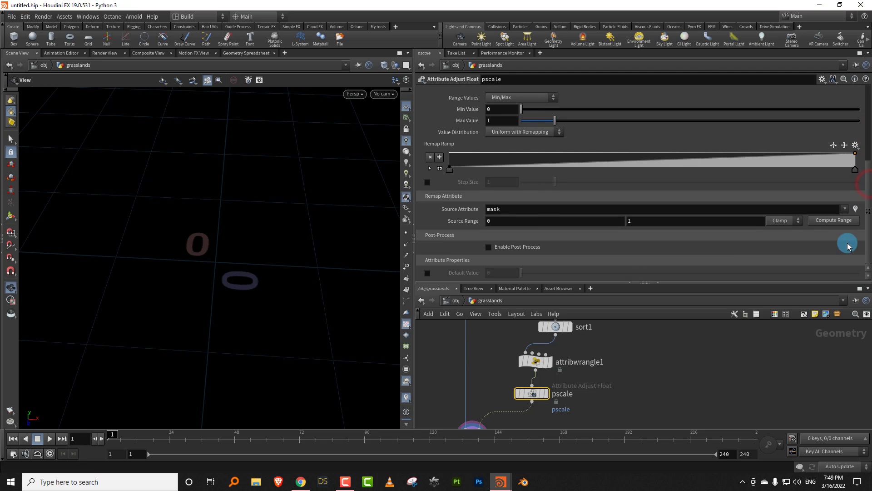
click(515, 208)
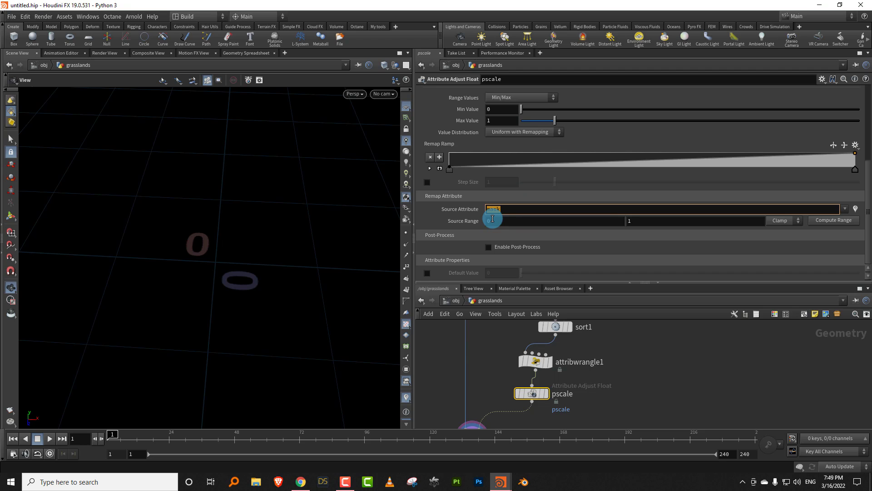
key(Return)
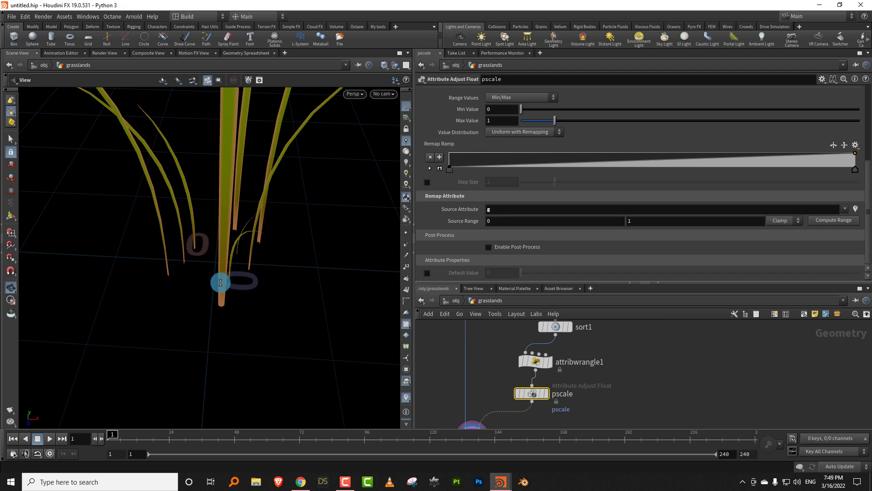
drag(220, 283, 244, 302)
click(580, 360)
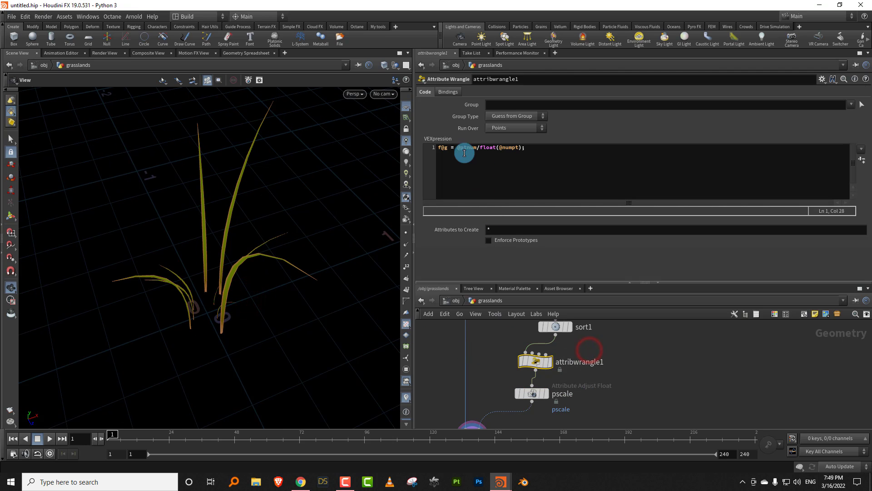
click(457, 148)
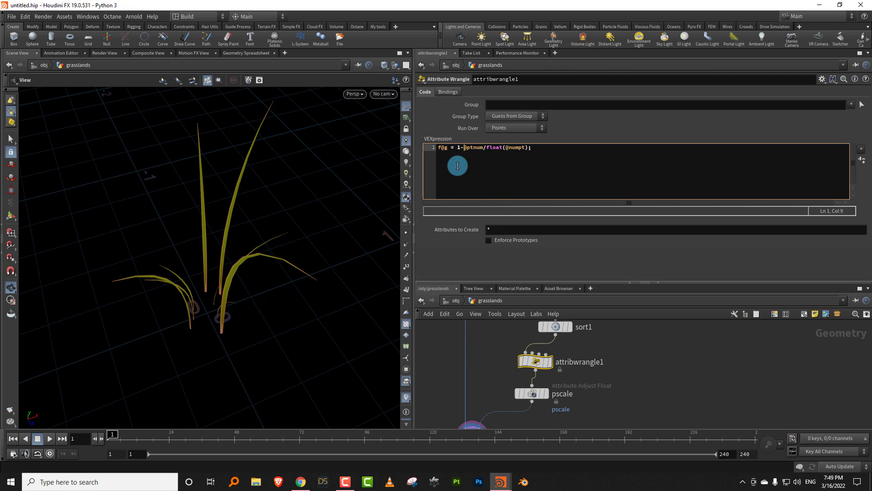
click(639, 356)
drag(288, 288, 209, 289)
drag(244, 229, 303, 228)
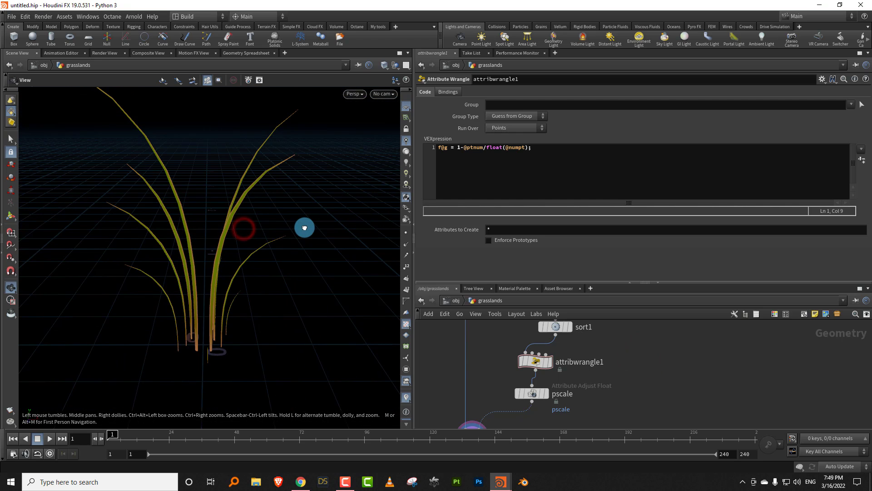
- Set the pscale node's Min Value to 0.38 and inspect the shorter outer blades
middle_drag(581, 415, 576, 384)
click(526, 363)
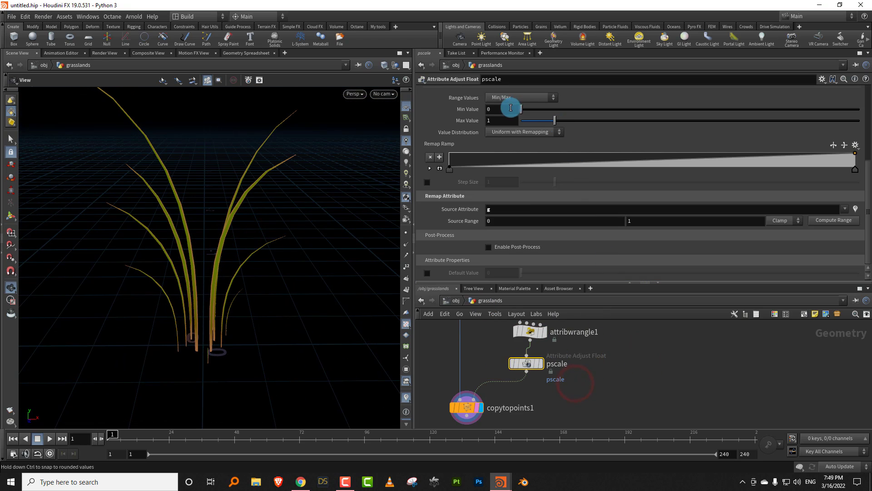
drag(532, 112, 534, 112)
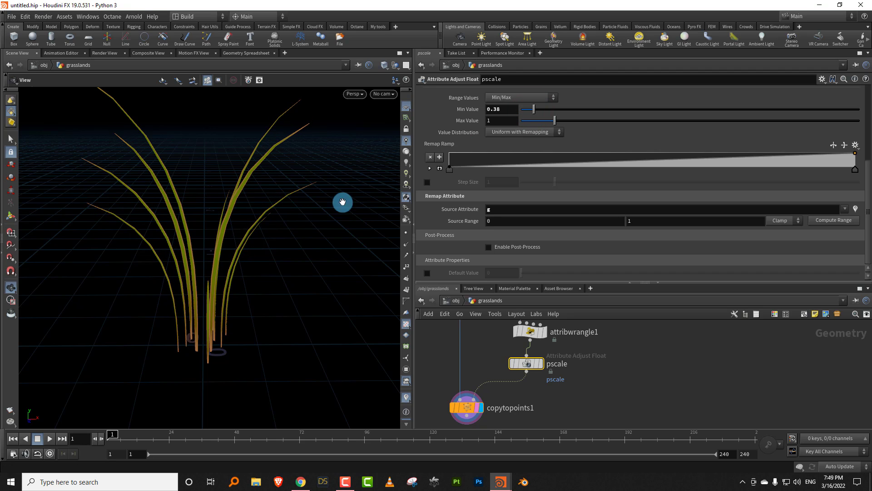
drag(341, 201, 294, 233)
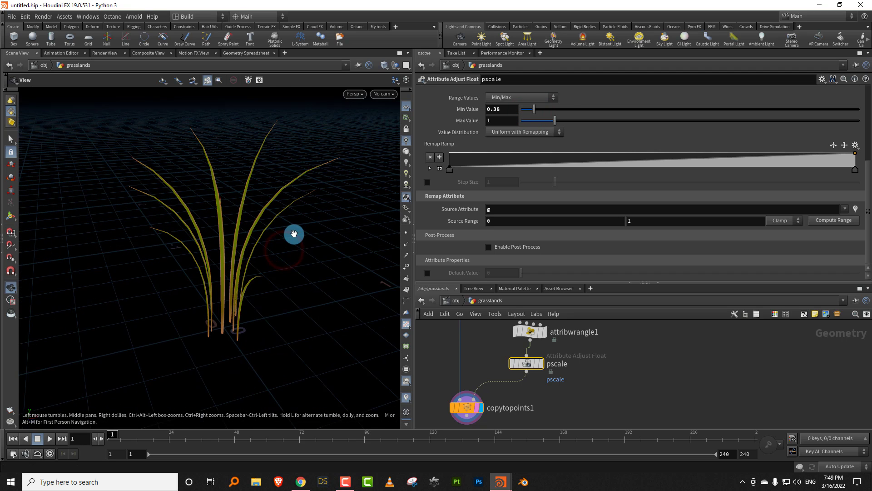
- Enlarge the network editor and move copytopoints1 further below the pscale node
drag(538, 283, 537, 222)
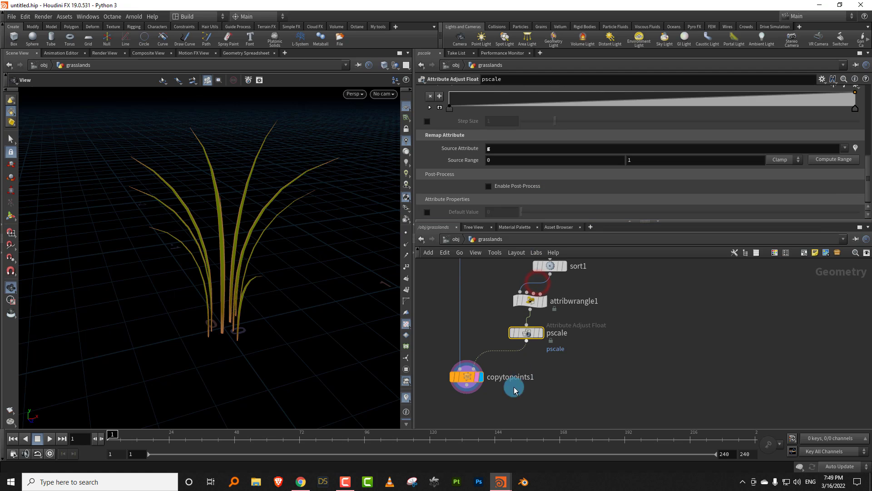
mouse_move(469, 380)
drag(469, 381, 533, 373)
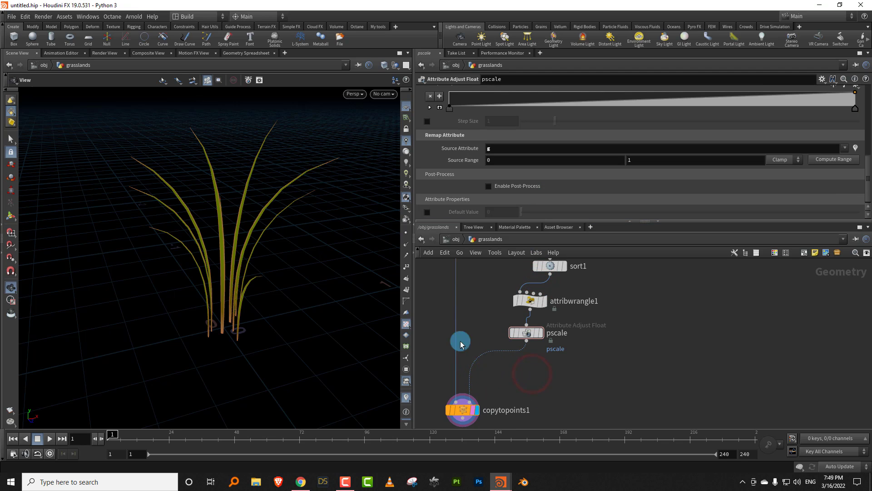
- Set the Max Value of the bend_attribute node in the grass blade chain to 0.82
drag(288, 247, 260, 219)
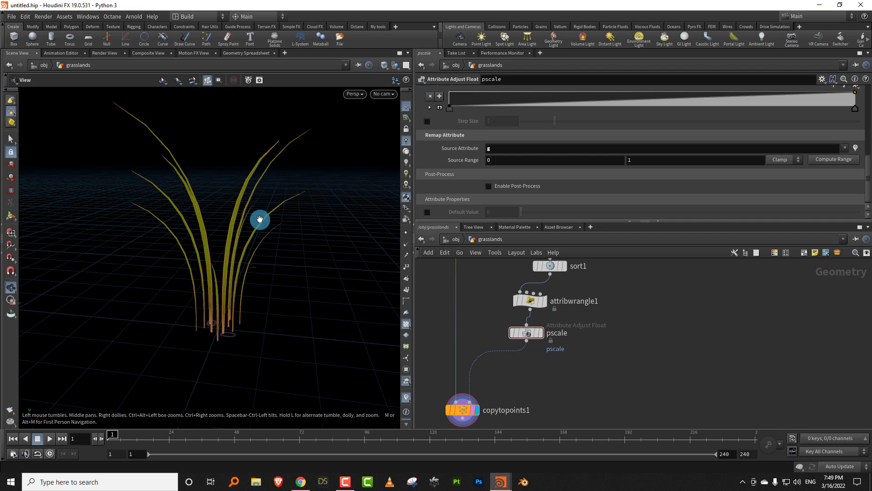
middle_drag(489, 323, 547, 385)
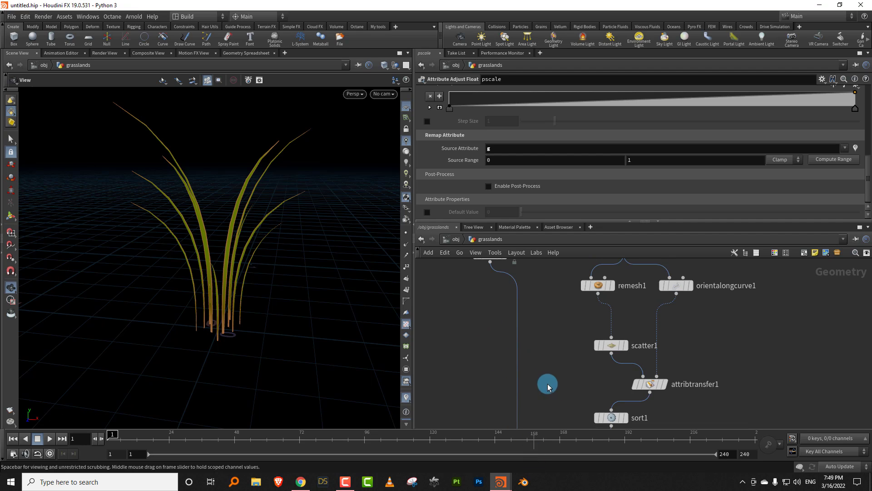
scroll(561, 363, down, 7)
middle_drag(488, 286, 476, 352)
scroll(476, 350, up, 3)
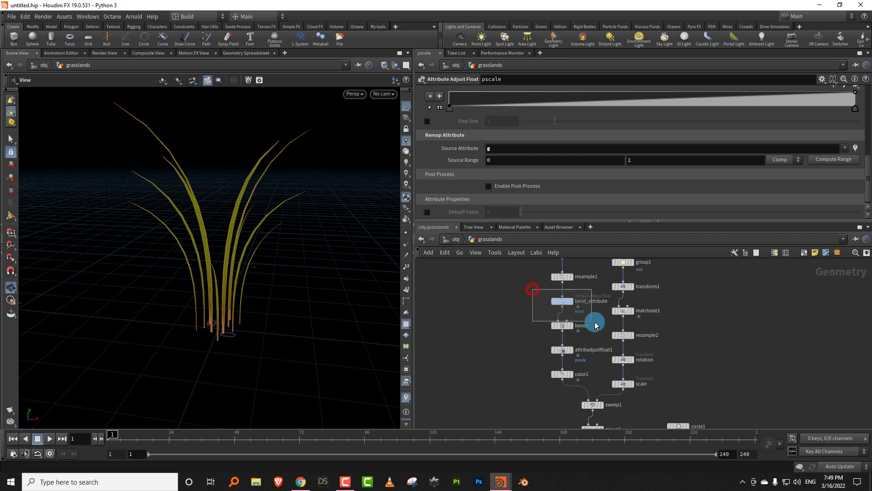
click(563, 302)
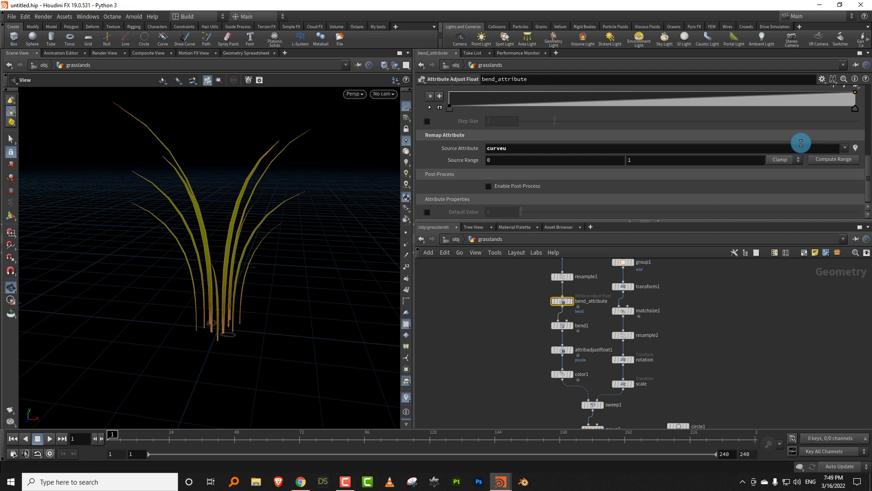
drag(867, 164, 868, 131)
mouse_move(550, 159)
mouse_down()
mouse_move(526, 160)
mouse_move(597, 162)
mouse_move(538, 163)
mouse_move(560, 162)
mouse_move(549, 163)
mouse_up()
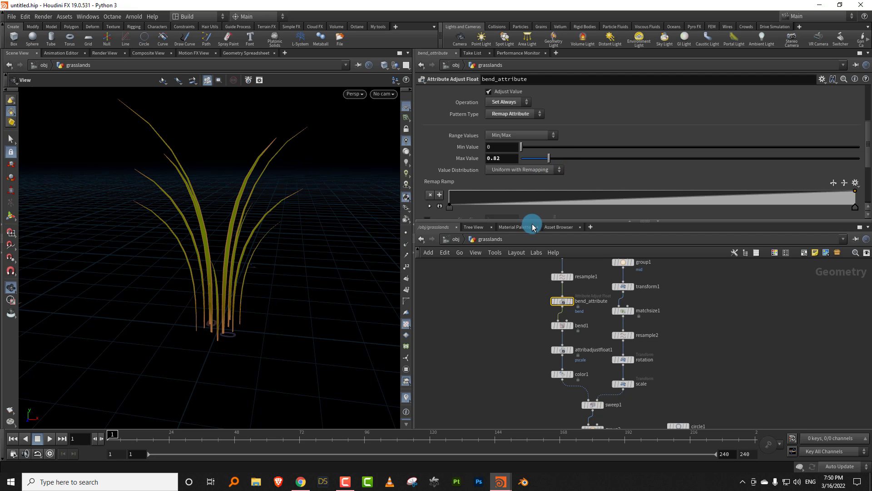
- Enlarge the network editor again and move copytopoints1 lower to make room beneath the pscale node
drag(536, 221, 540, 157)
scroll(504, 282, down, 5)
middle_drag(540, 389, 543, 298)
scroll(594, 323, up, 5)
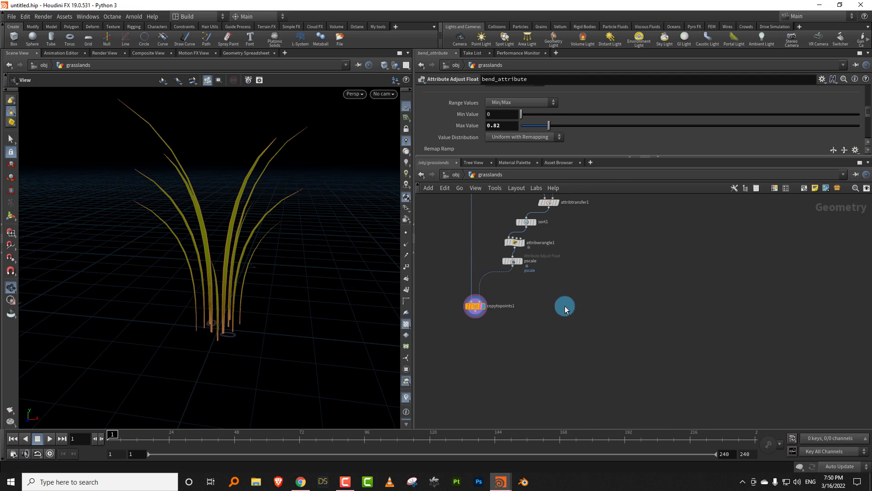
drag(475, 306, 470, 350)
scroll(511, 338, up, 3)
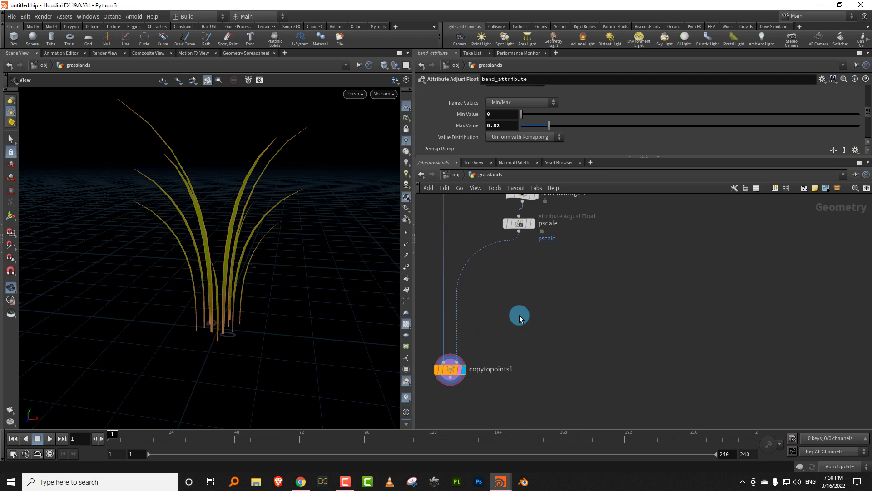
- Add a For-Each Point block below the pscale node and connect pscale's output to foreach_begin1
key(Tab)
text(fore)
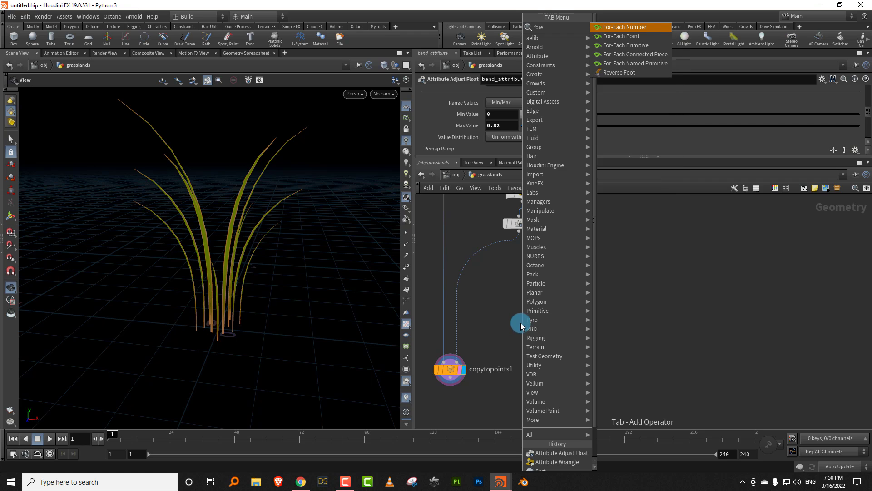
text(ach)
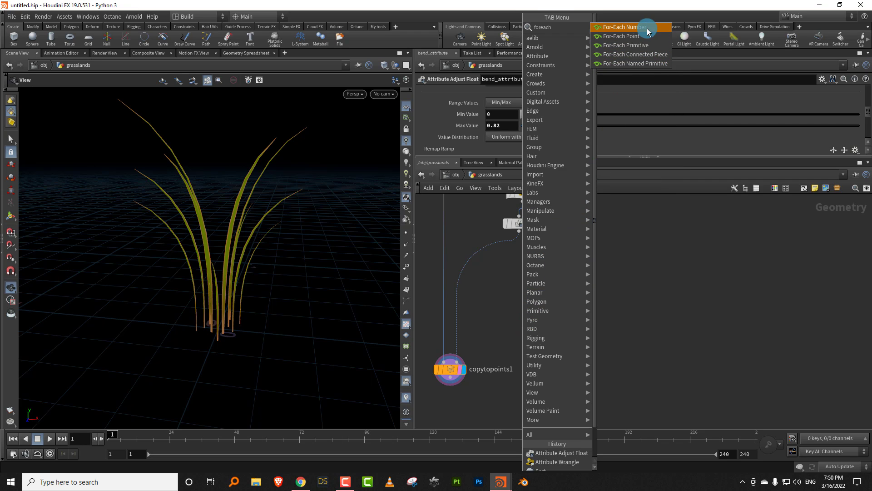
click(645, 40)
click(486, 307)
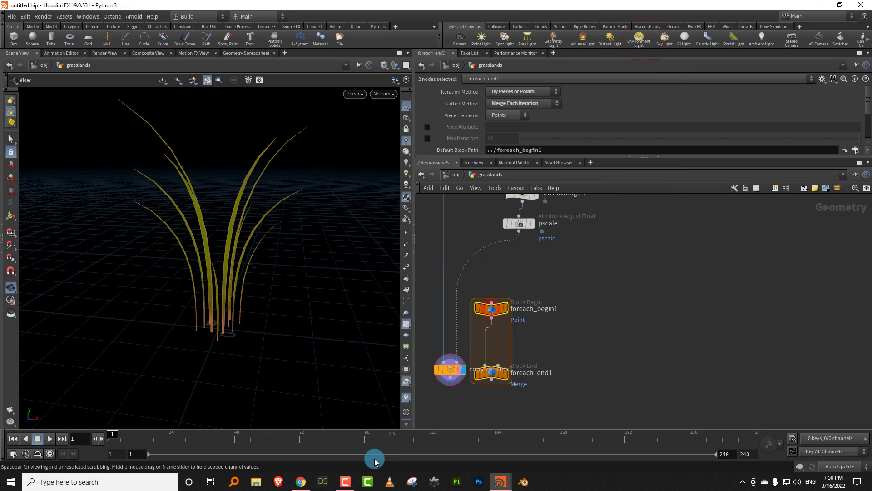
click(522, 232)
click(491, 291)
- Rename the foreach_begin1 node foreachA and move foreach_end1 further down to lengthen the loop block
click(533, 309)
drag(535, 308, 602, 304)
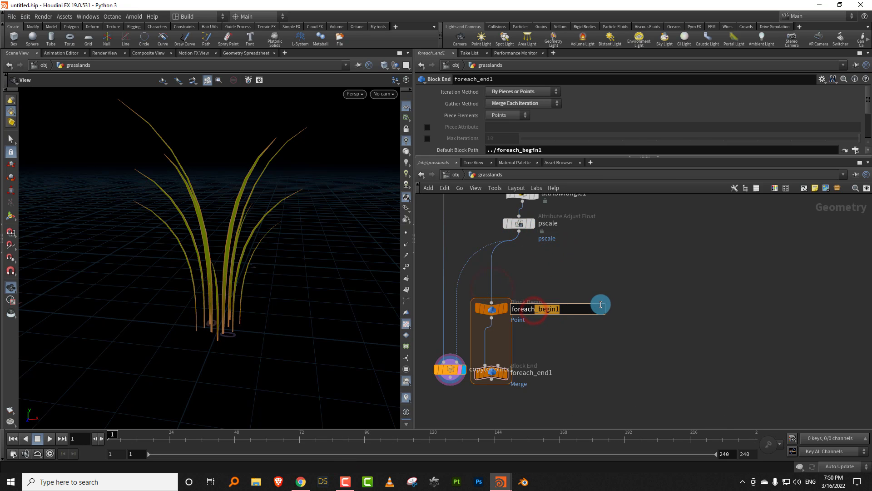
text(A)
key(Return)
click(586, 339)
drag(494, 373, 493, 438)
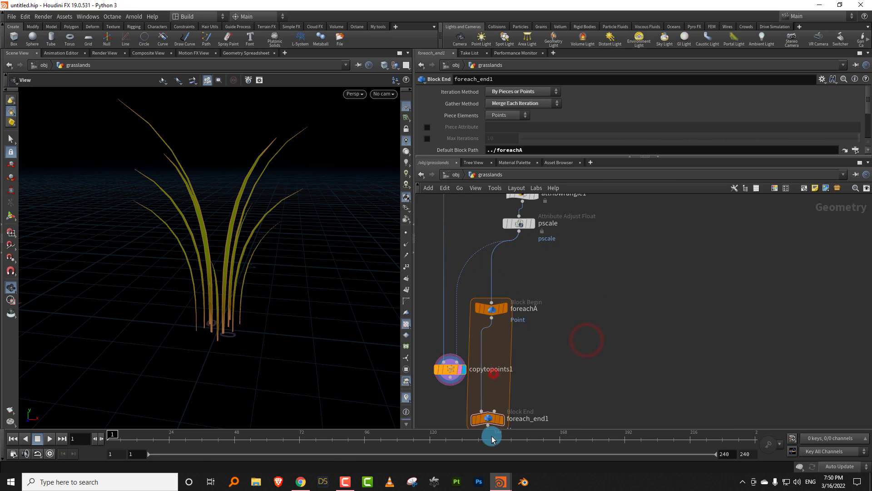
- Wire copytopoints1 into the for-each block between foreachA and foreach_end1, and display the loop's output
key(ctrl+z)
click(548, 376)
drag(548, 377, 503, 334)
click(492, 317)
click(457, 362)
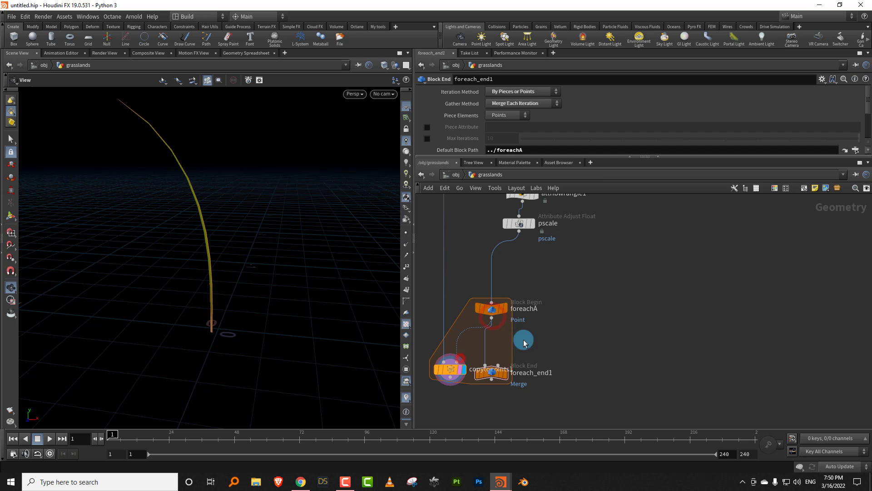
click(569, 306)
middle_drag(569, 364, 590, 315)
drag(513, 319, 513, 388)
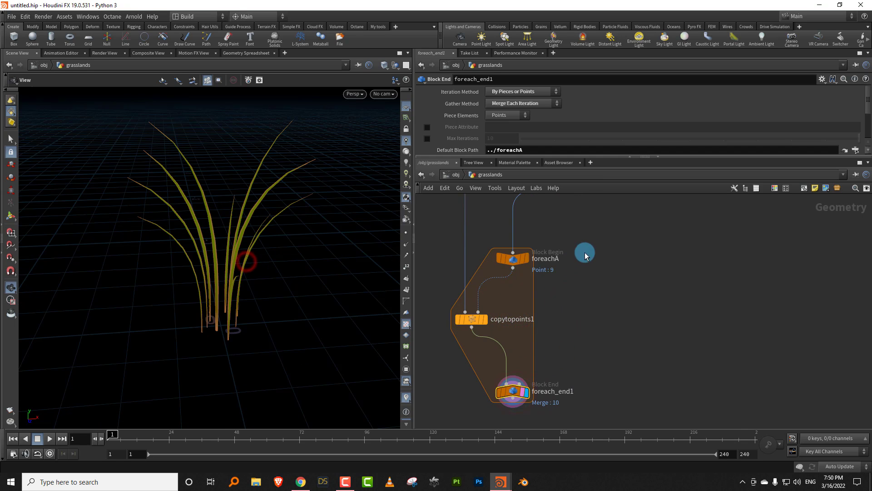
middle_drag(585, 252, 535, 312)
- Insert an Attribute Adjust Float node between pscale and foreachA and name it bend_control
key(Tab)
text(flo)
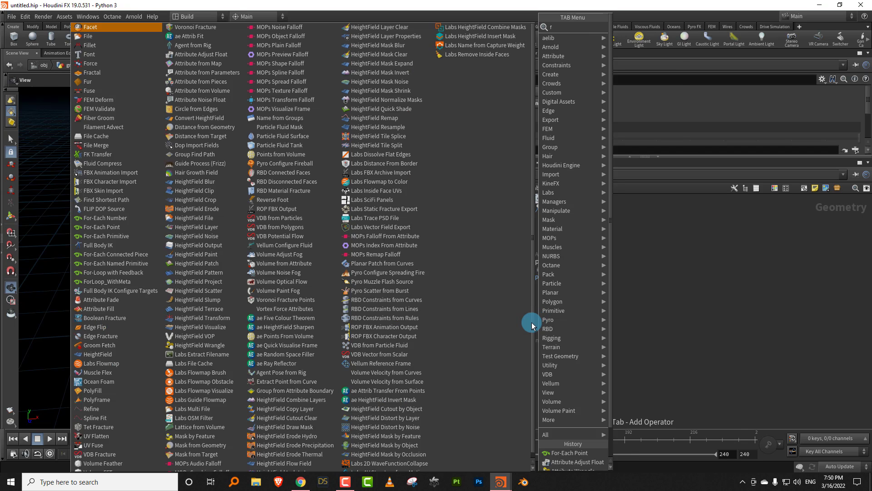
click(645, 36)
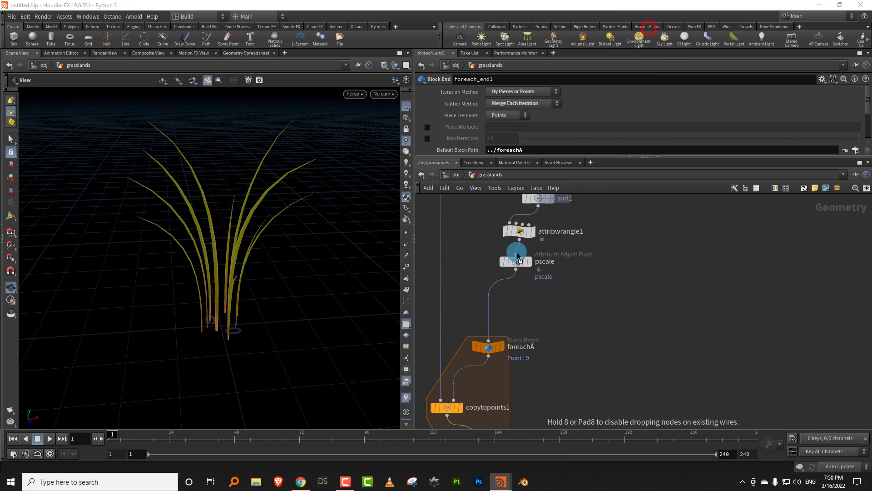
click(489, 290)
double_click(550, 295)
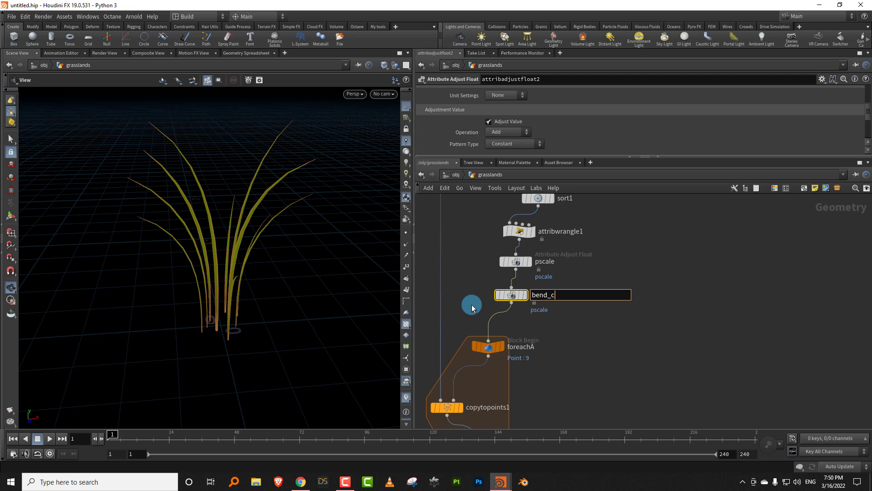
text(l)
key(Return)
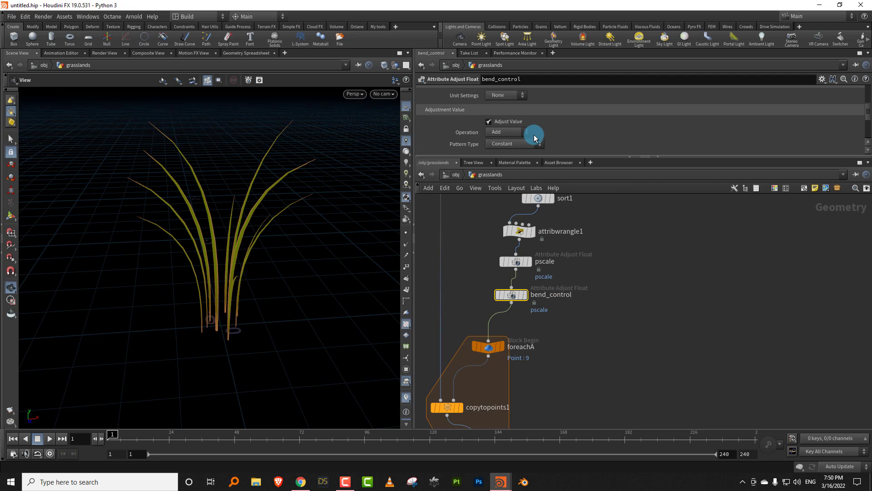
- Set bend_control's operation to Set Always, its pattern type to Remap Attribute and its attribute name to bend
click(529, 157)
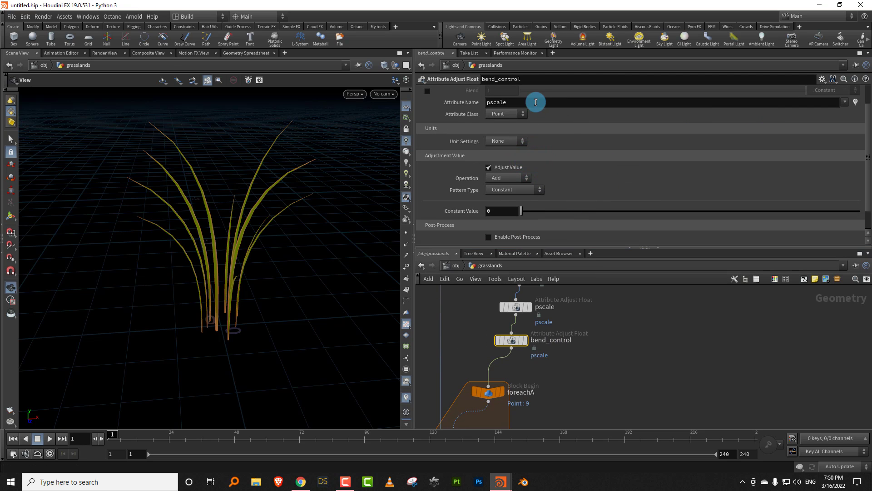
click(506, 177)
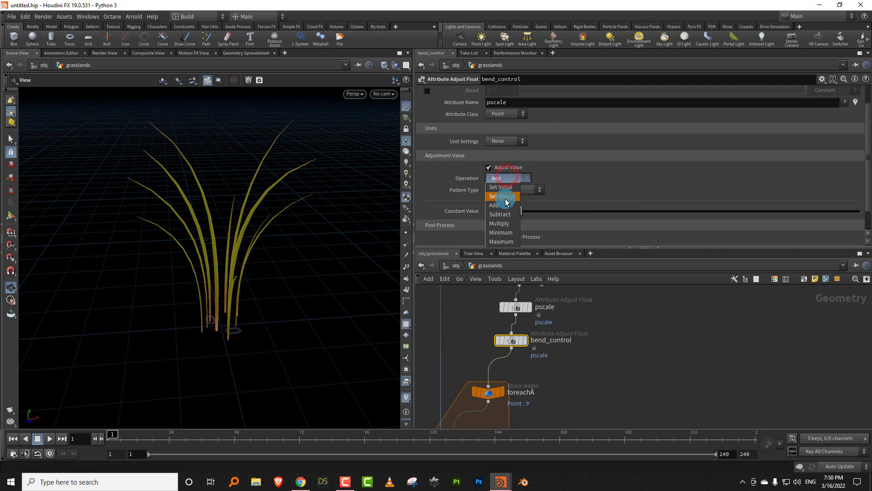
click(502, 195)
click(521, 190)
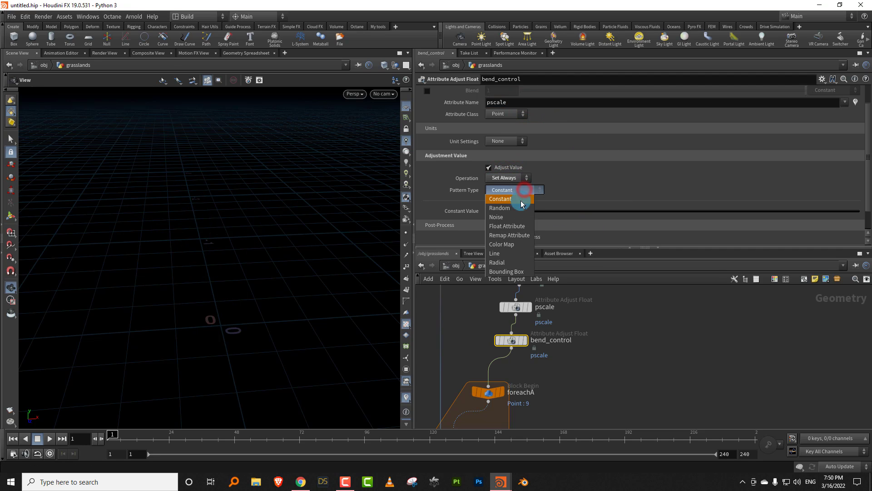
click(515, 235)
double_click(519, 103)
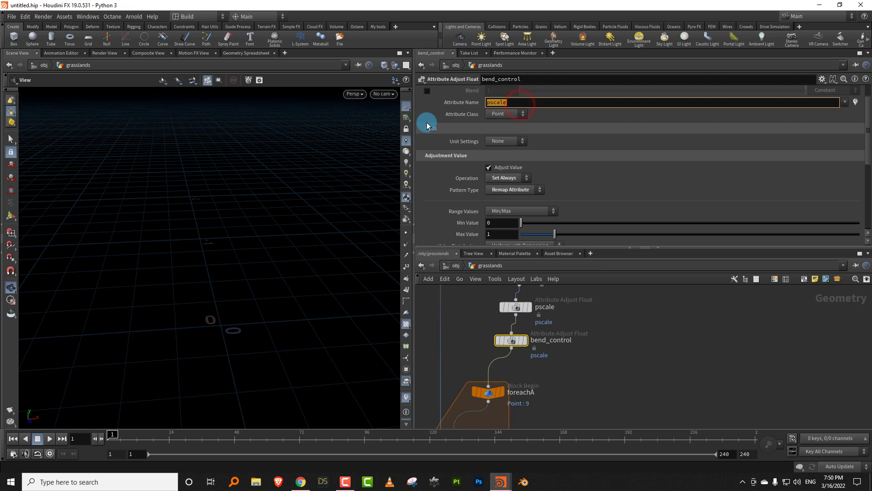
text(bend)
key(Return)
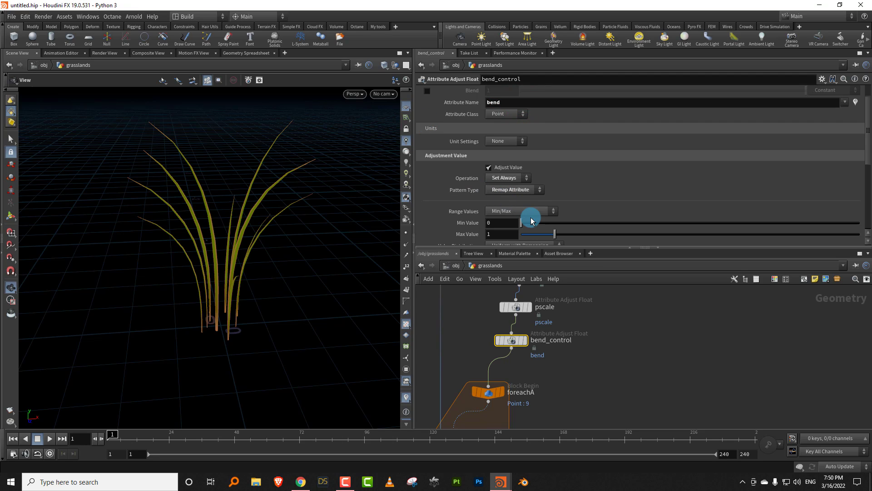
- Set the source attribute of bend_control's remap to g
drag(868, 153, 856, 223)
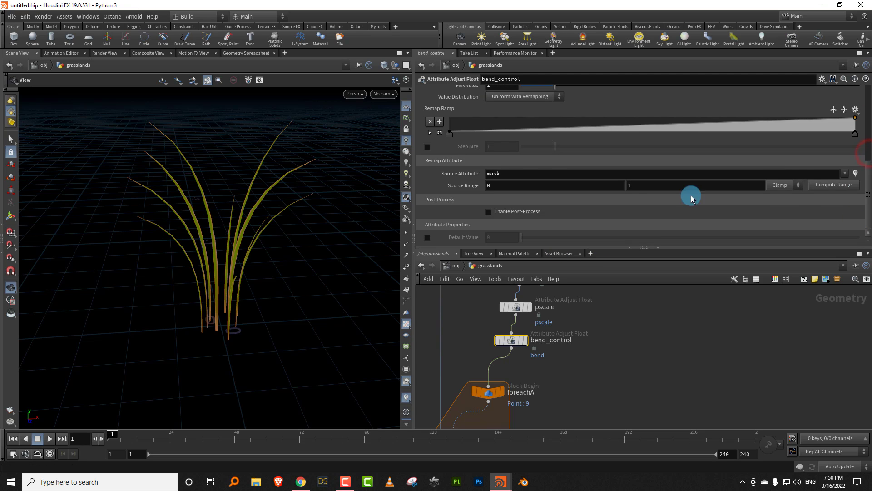
drag(477, 181, 467, 191)
text(g)
key(Return)
- Look over the node network to locate the grass blade chain that holds the bend_attribute node
middle_drag(549, 336, 587, 357)
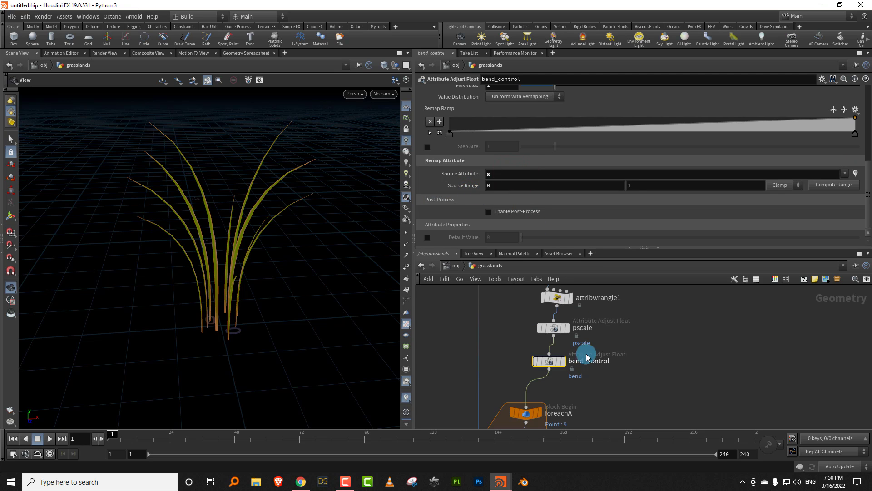
scroll(600, 345, down, 2)
drag(868, 178, 869, 161)
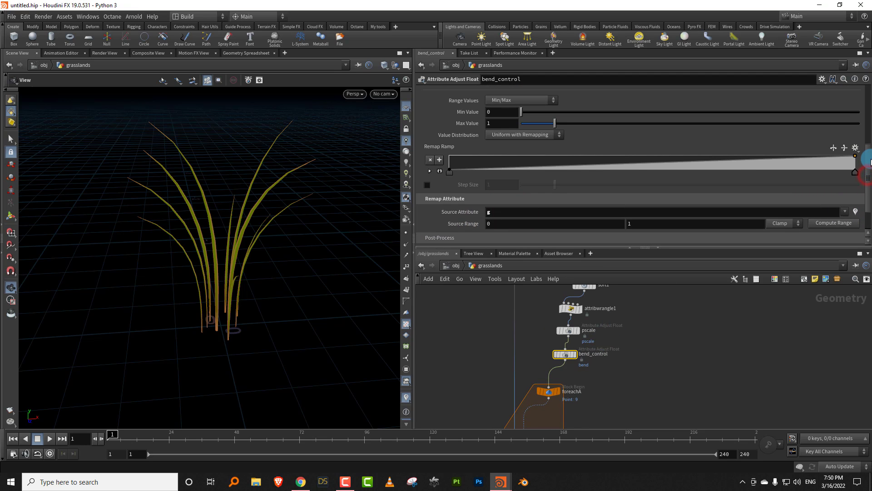
scroll(646, 358, down, 2)
middle_drag(633, 379, 627, 437)
middle_drag(571, 293, 568, 381)
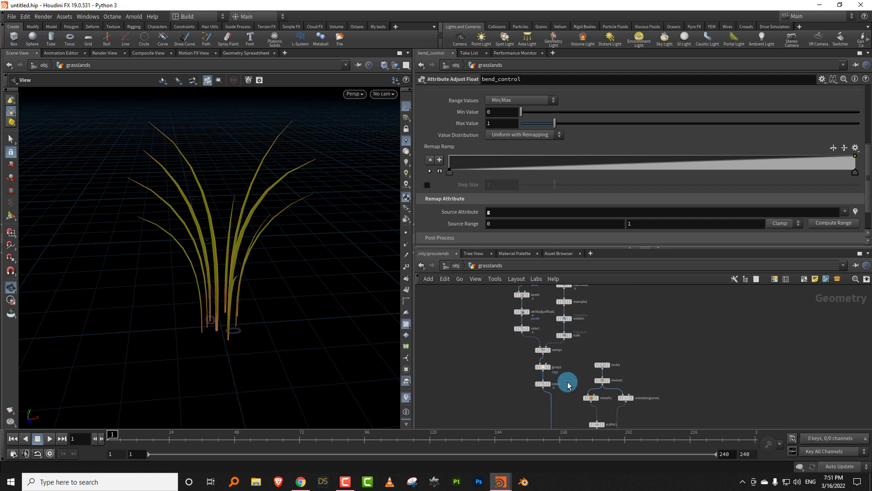
middle_drag(592, 306, 589, 340)
scroll(591, 344, down, 5)
drag(549, 366, 589, 295)
drag(568, 358, 551, 396)
middle_drag(610, 356, 597, 296)
click(599, 350)
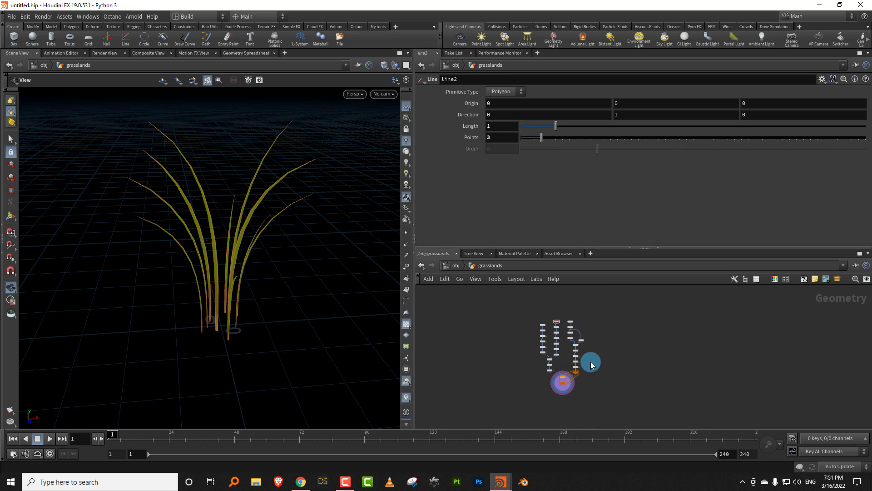
- Color the bend_attribute, pscale and bend_control nodes yellow in the network
scroll(529, 411, up, 3)
click(529, 408)
scroll(472, 368, up, 4)
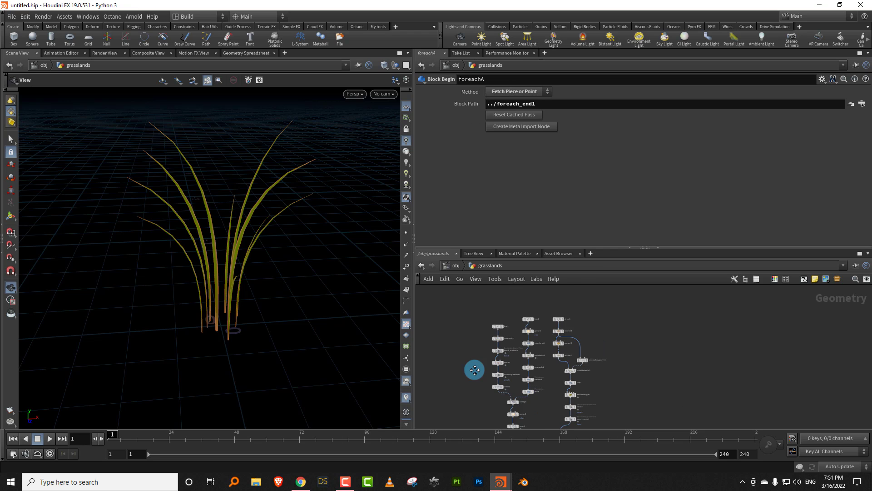
scroll(499, 320, up, 2)
drag(494, 336, 545, 356)
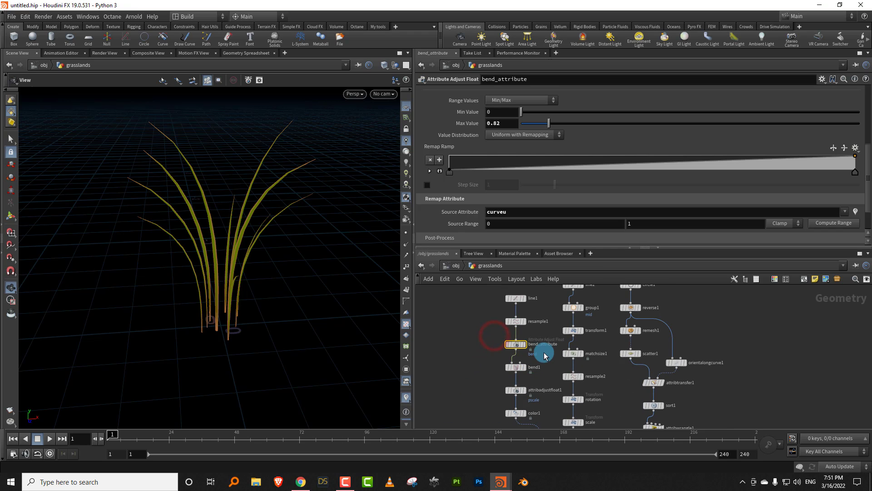
key(c)
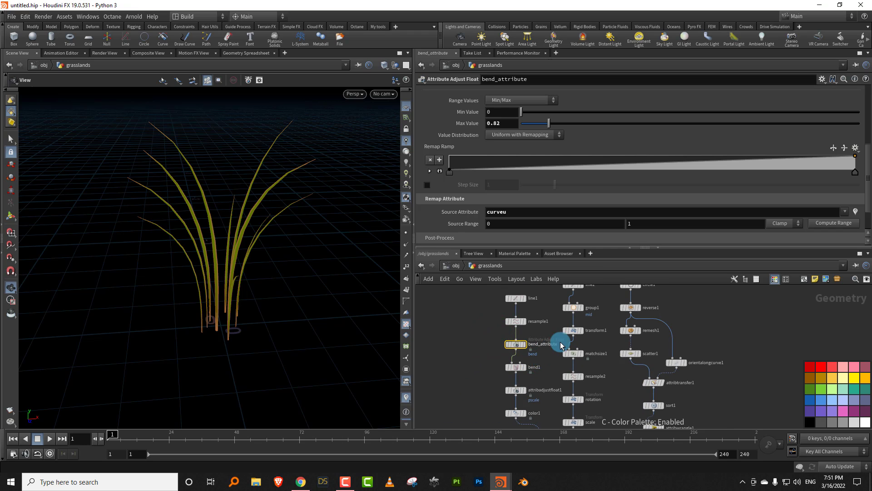
click(852, 383)
key(c)
drag(537, 333, 477, 354)
drag(867, 164, 868, 157)
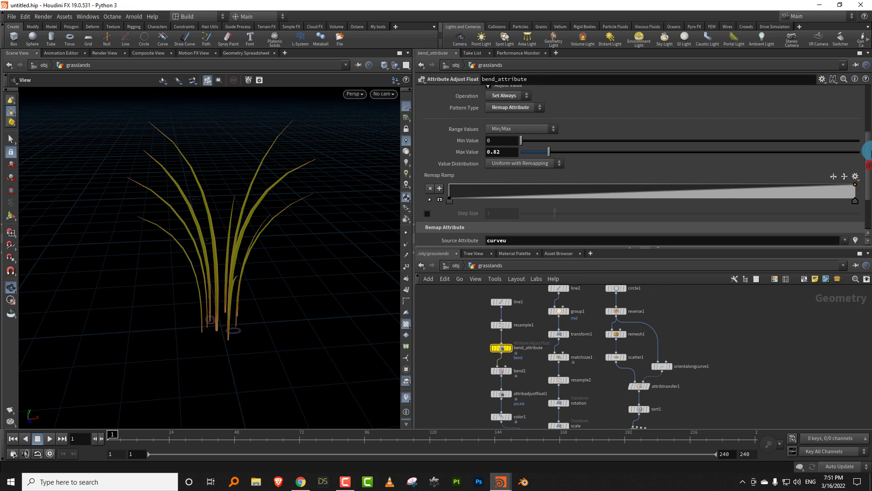
middle_drag(621, 372, 624, 350)
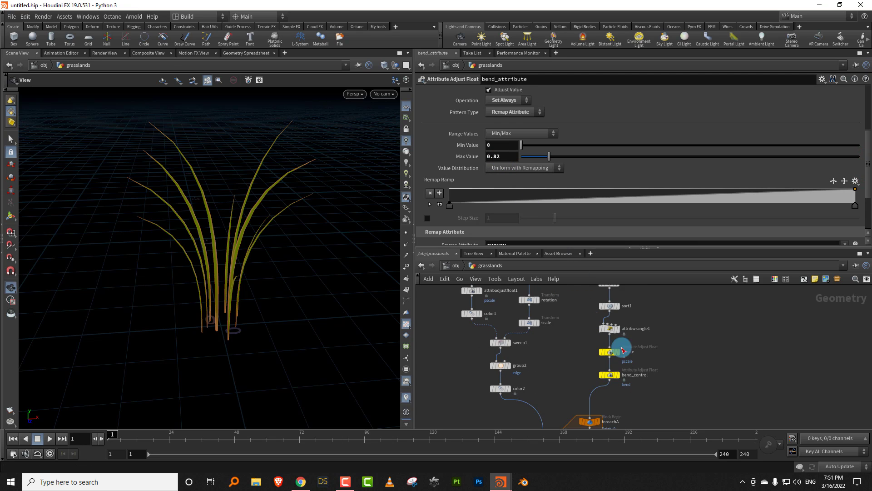
- Compare the attribute name on bend_control with the one on bend_attribute in the blade chain
click(610, 374)
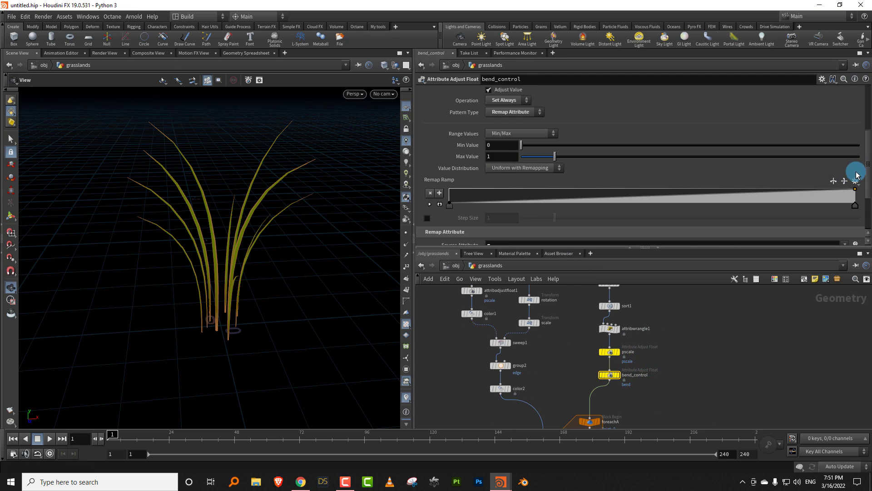
drag(867, 170, 867, 125)
click(504, 129)
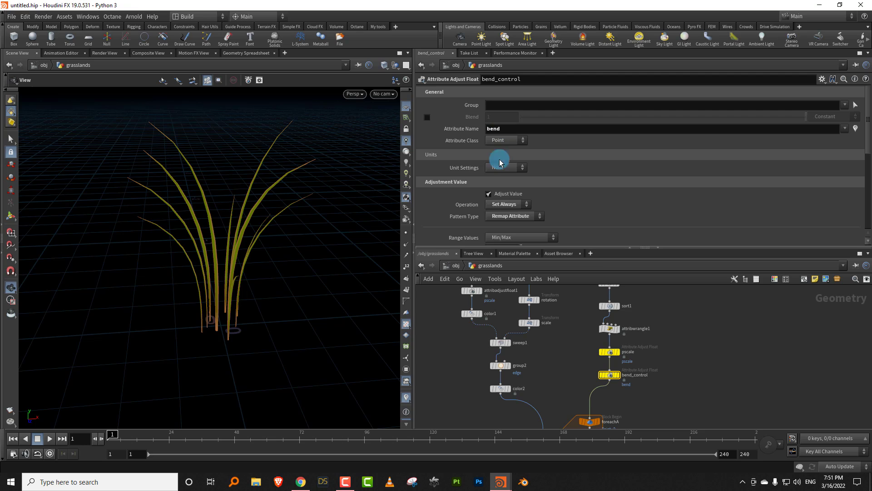
middle_drag(551, 337, 536, 424)
drag(485, 319, 431, 337)
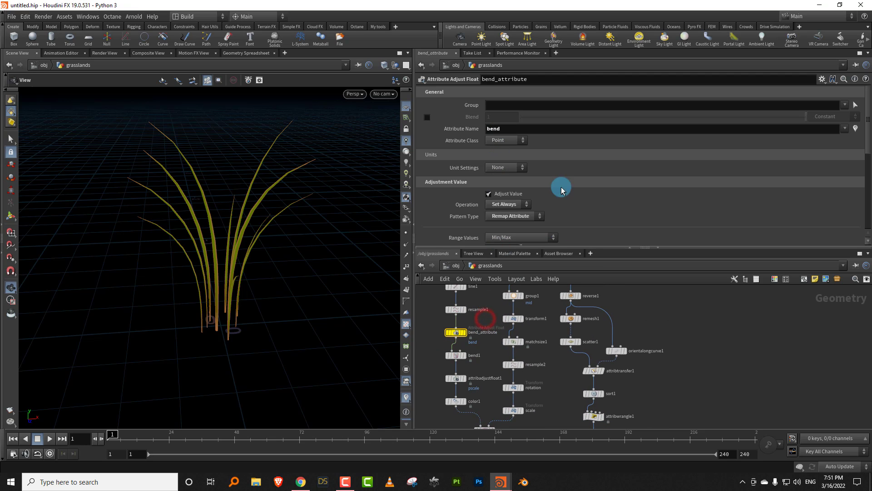
- Set bend_attribute's Max Value to the expression point("../foreachA",0,"bend",0)
drag(528, 248, 522, 325)
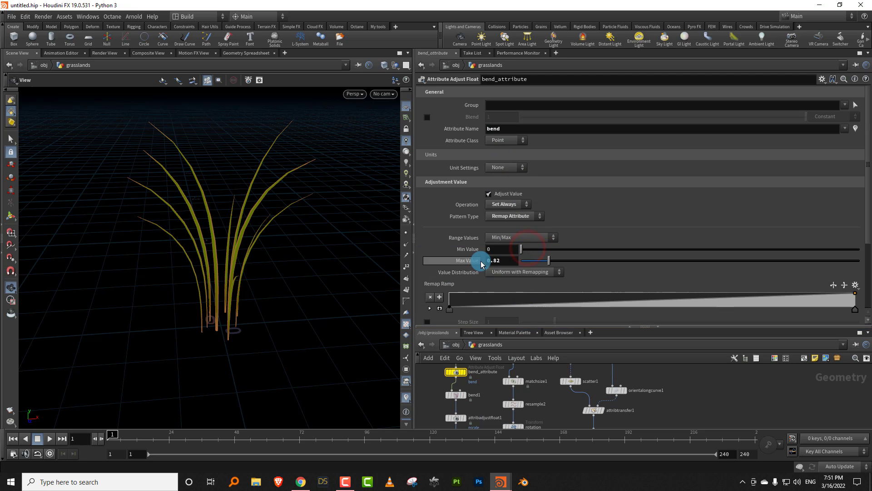
text(p)
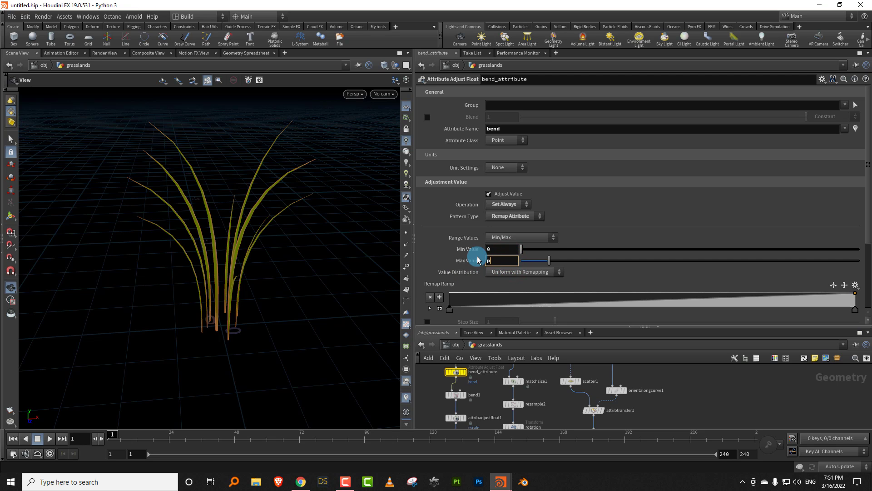
text(oint()
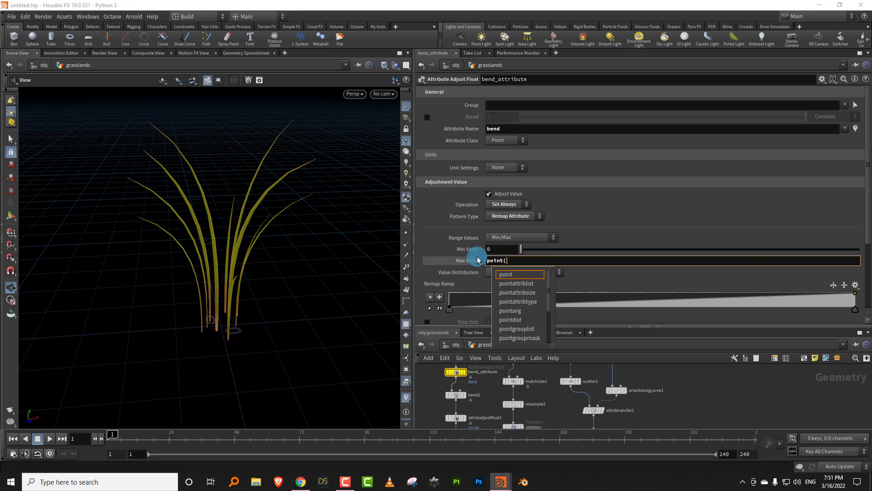
text(")
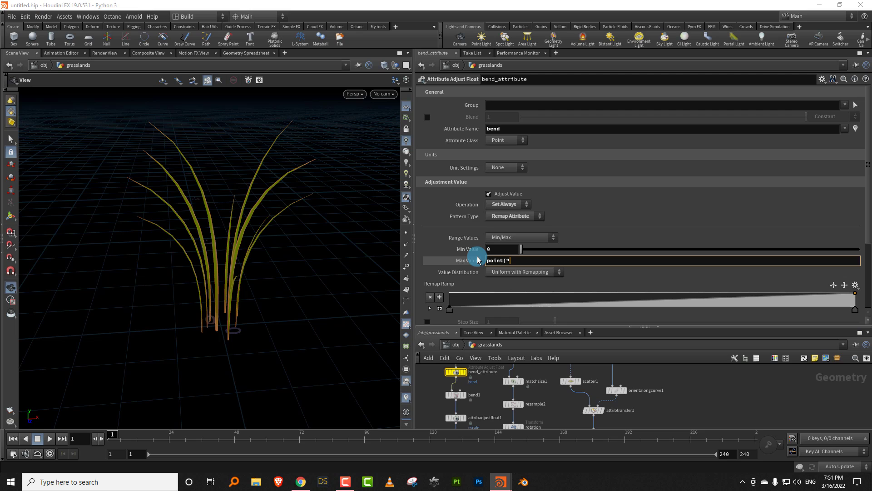
text(../)
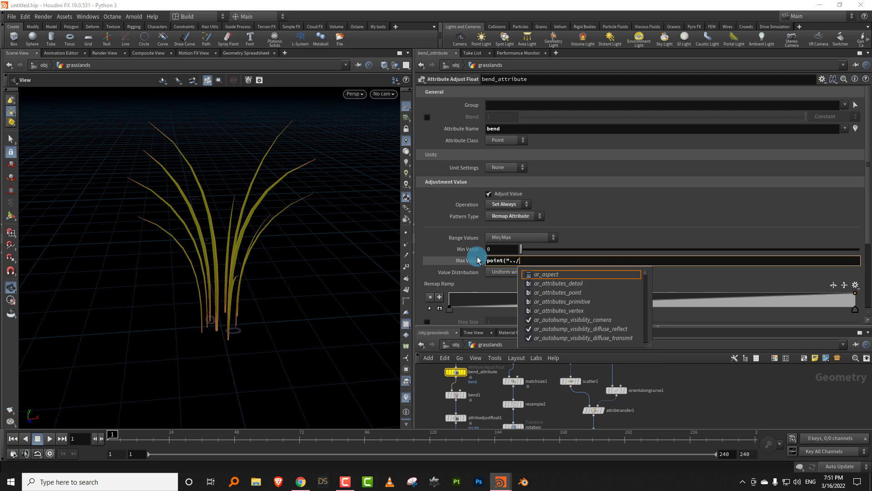
text(for)
key(Tab)
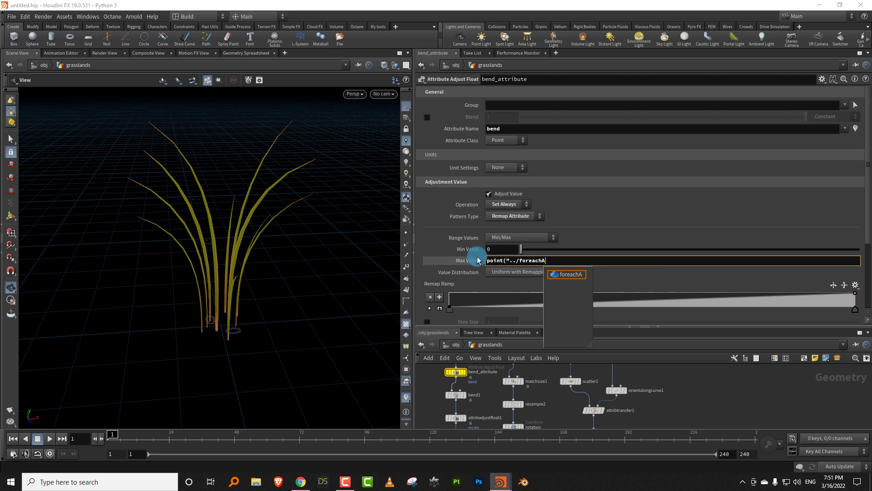
text(",0,)
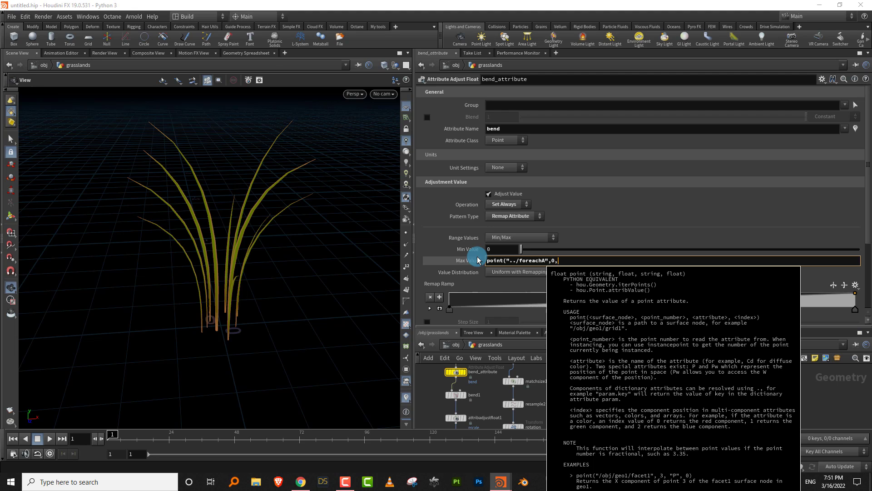
text("bend)
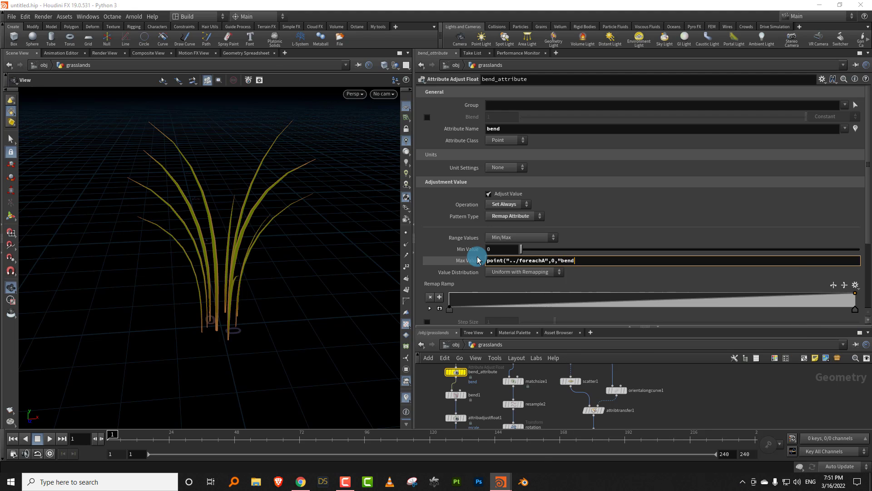
text(",)
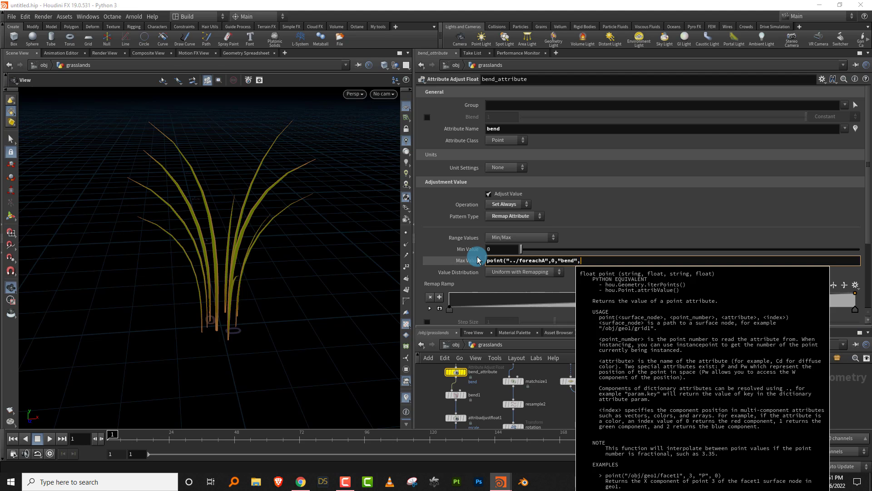
text(0))
key(Return)
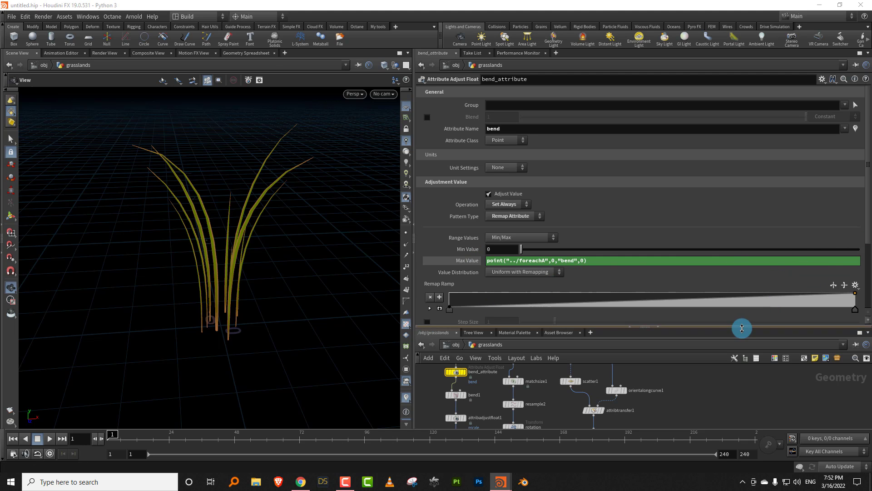
- Reverse the Remap Ramp on the bend_control node
drag(742, 328, 740, 256)
middle_drag(732, 423, 740, 297)
drag(631, 349, 601, 334)
drag(317, 270, 243, 274)
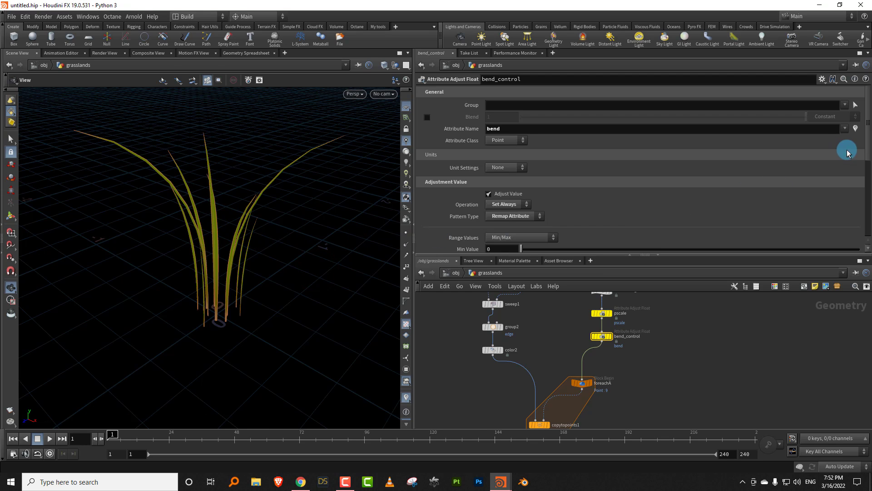
drag(869, 155, 865, 193)
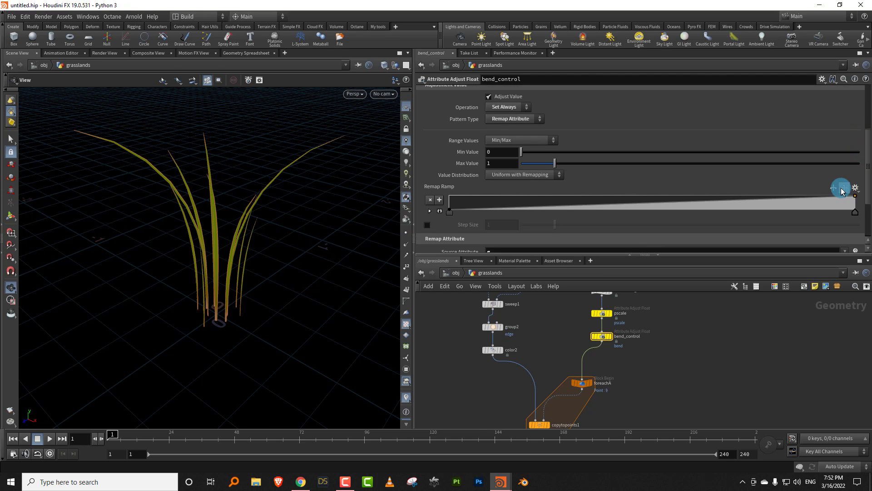
click(846, 189)
- Raise bend_control's Max Value to about 3.17 and Min Value to about 0.46, fine-tuning both slightly downward
drag(249, 250, 380, 236)
drag(576, 167, 629, 163)
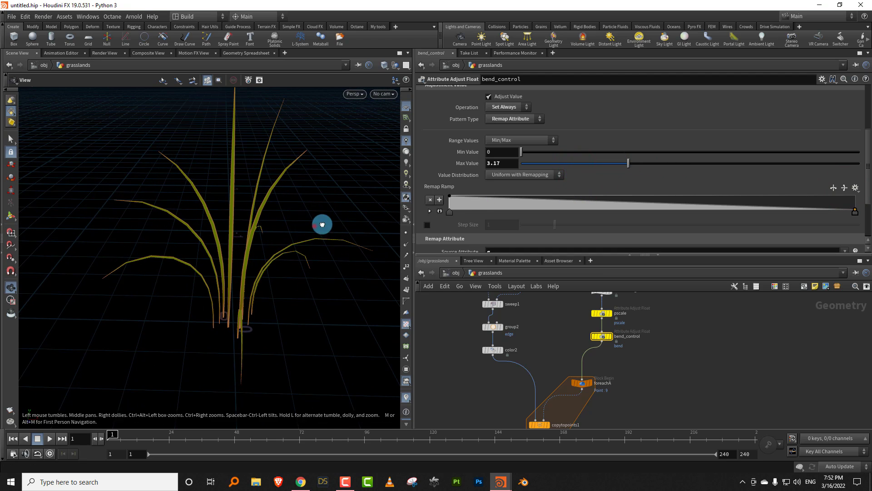
drag(321, 225, 331, 226)
mouse_move(530, 159)
mouse_down()
mouse_move(541, 148)
mouse_move(536, 154)
mouse_up()
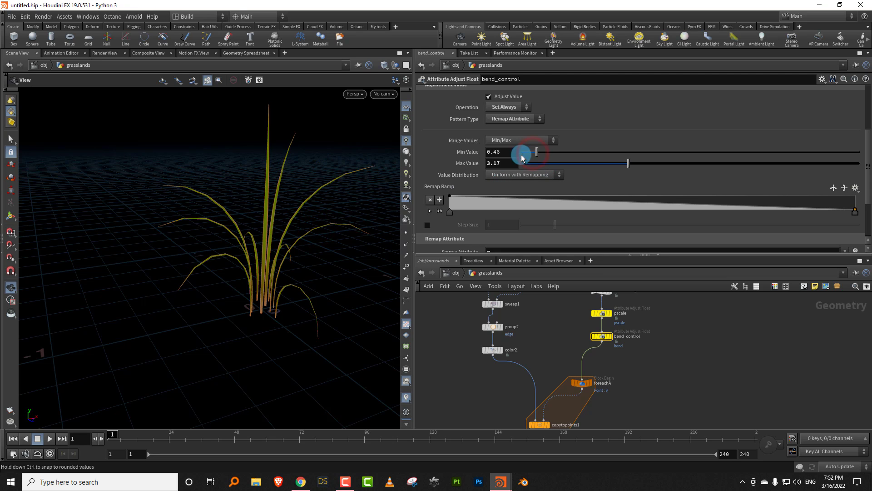
drag(283, 240, 319, 236)
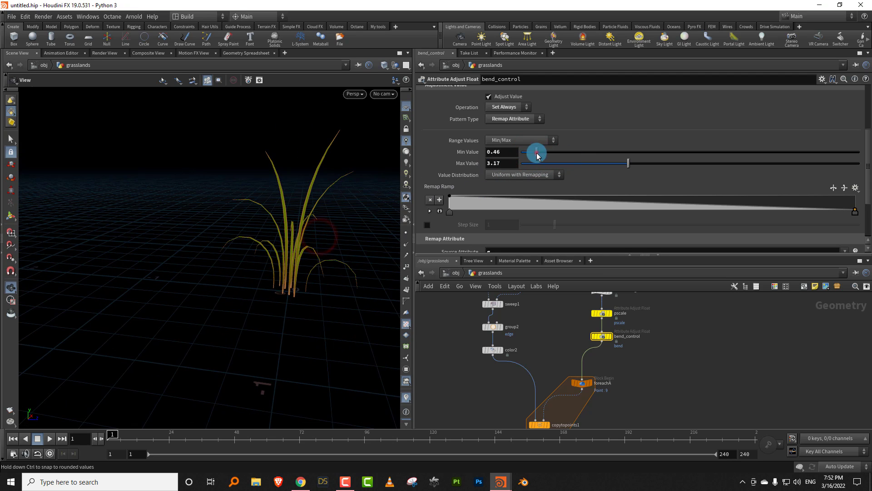
drag(537, 153, 534, 151)
drag(624, 162, 615, 167)
- Set scatter1's Global Seed to 1.8 to vary the blade distribution
middle_drag(610, 318, 591, 389)
middle_drag(604, 313, 587, 384)
click(539, 360)
drag(559, 228, 582, 229)
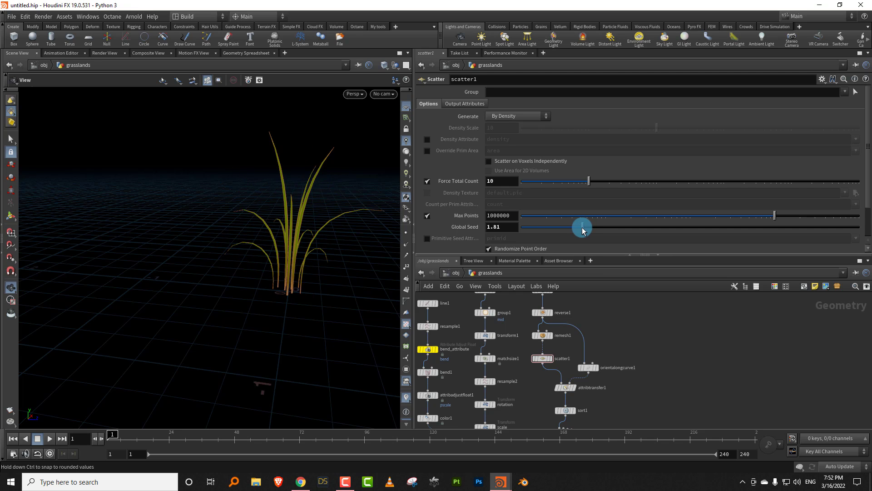
drag(298, 253, 300, 295)
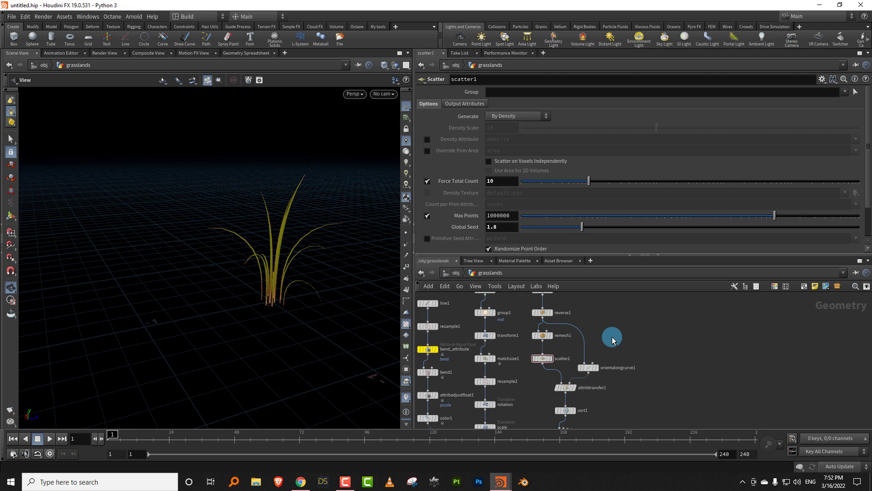
- Insert a Carve node on the wire between reverse1 and orientalongcurve1
key(Tab)
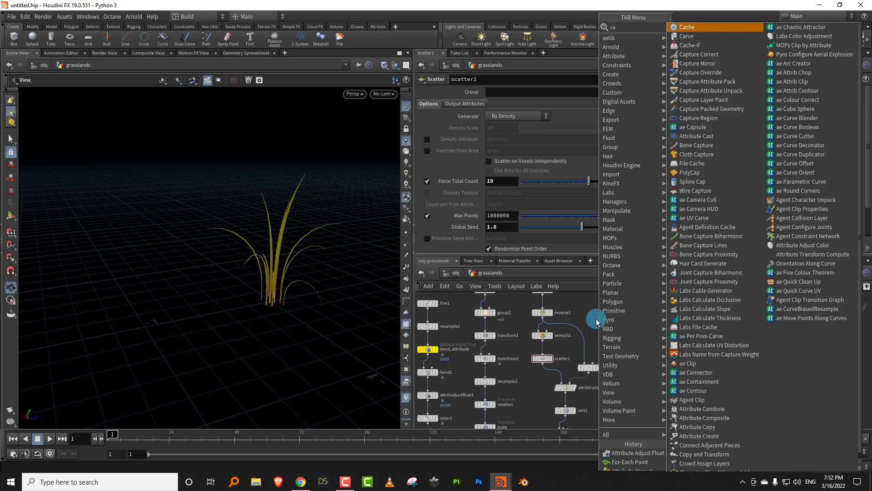
text(carve)
click(698, 27)
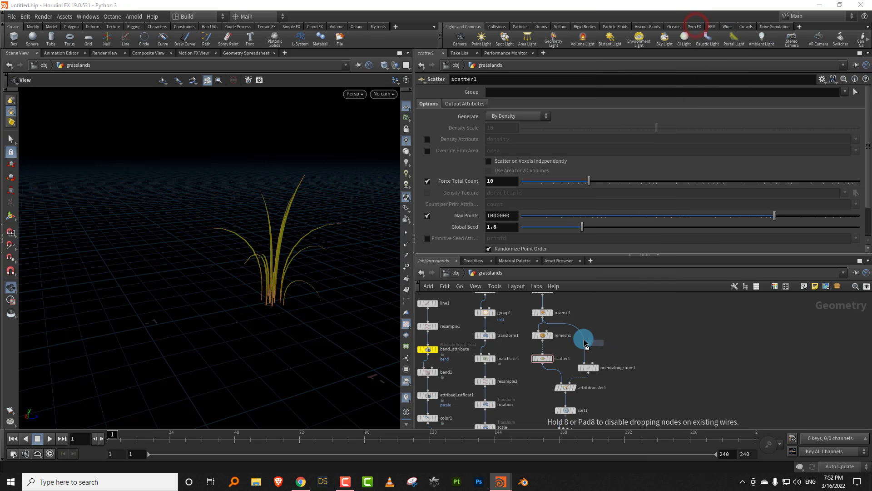
click(586, 345)
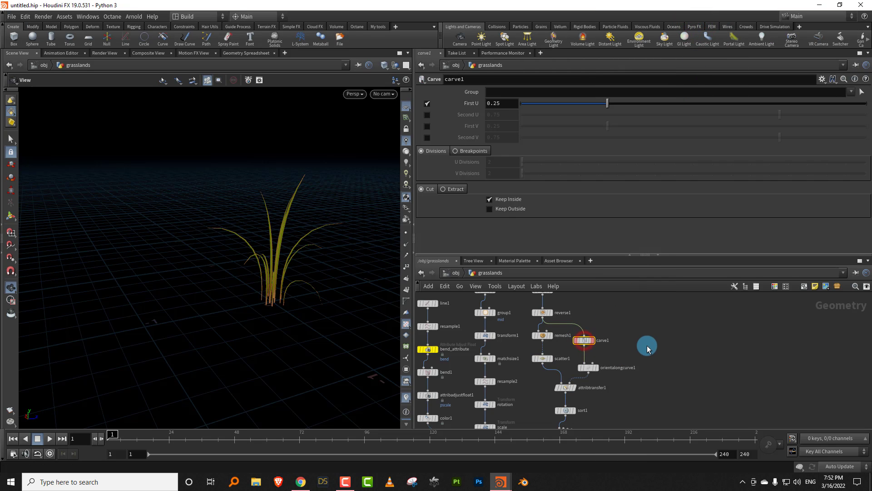
- Set carve1's First U to 0.015, and enable Second U at about 0.26
drag(322, 278, 335, 250)
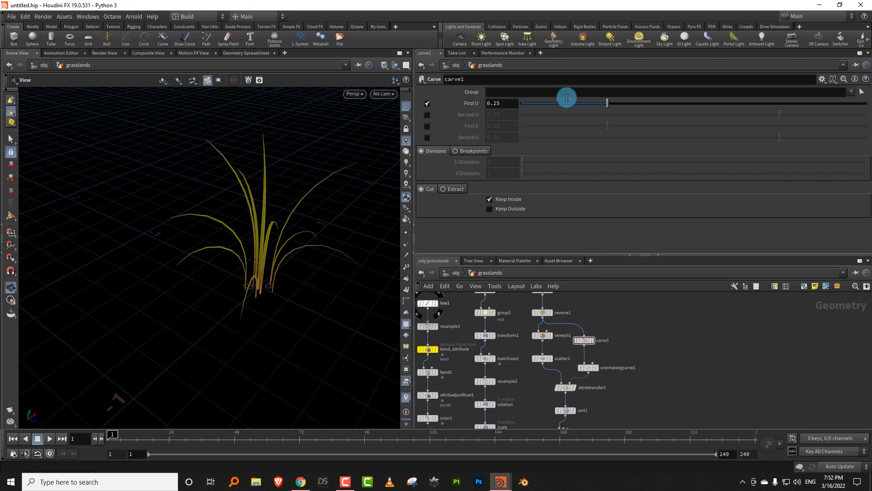
drag(536, 104, 526, 104)
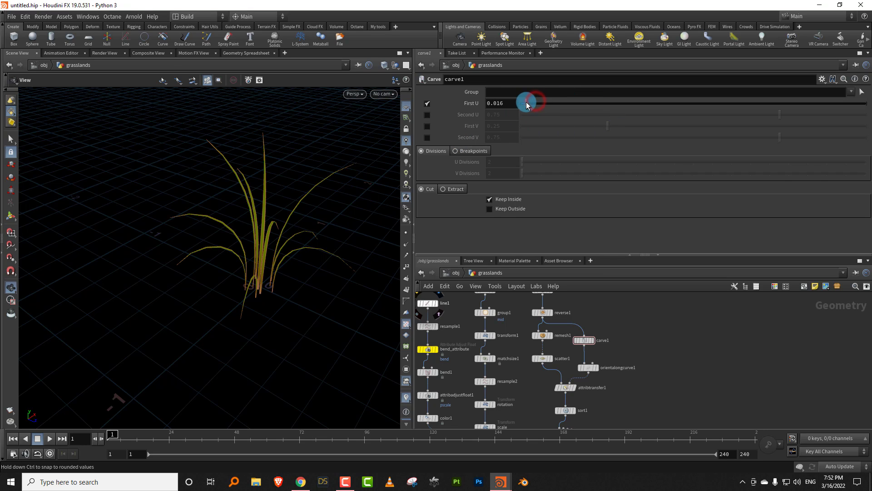
click(427, 115)
drag(694, 120, 610, 118)
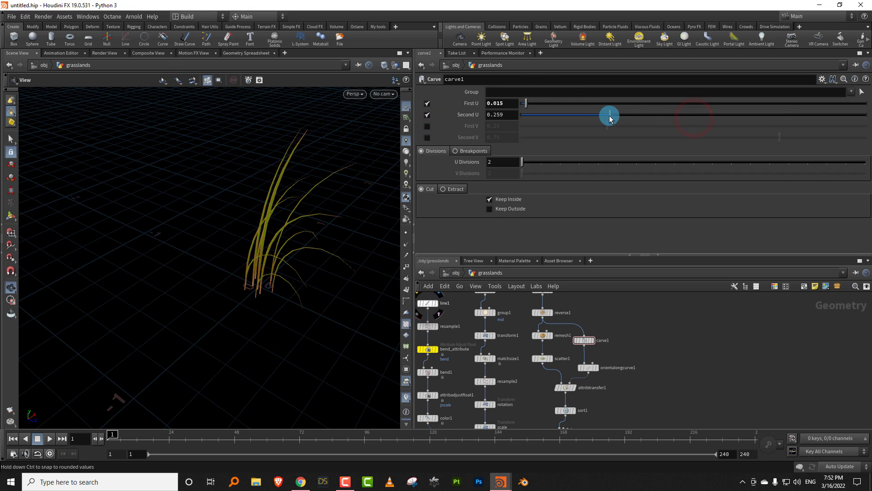
- Set circle1's Divisions to 50
drag(263, 255, 366, 254)
middle_drag(622, 339, 606, 381)
click(522, 332)
drag(667, 171, 867, 171)
- Set carve1's First U to 0 and its Second U to 0.363
middle_drag(596, 356, 586, 342)
drag(587, 342, 538, 381)
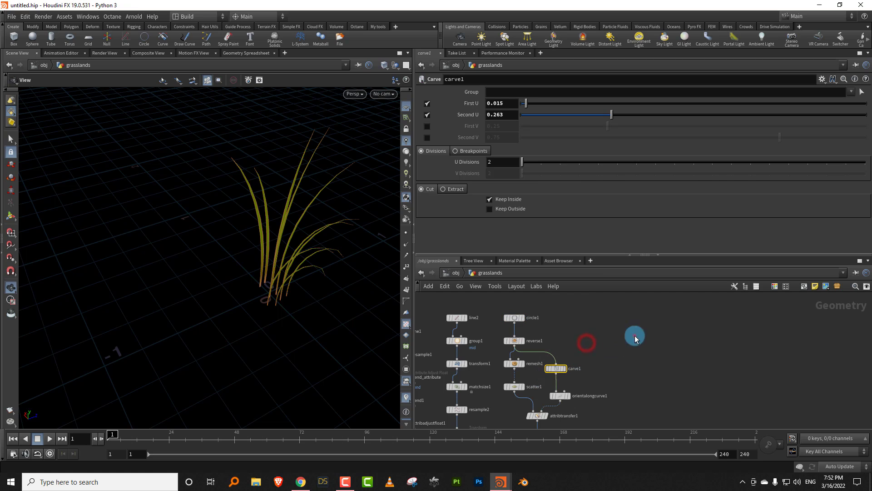
click(635, 336)
drag(590, 134, 677, 115)
drag(547, 103, 621, 104)
drag(697, 116, 646, 116)
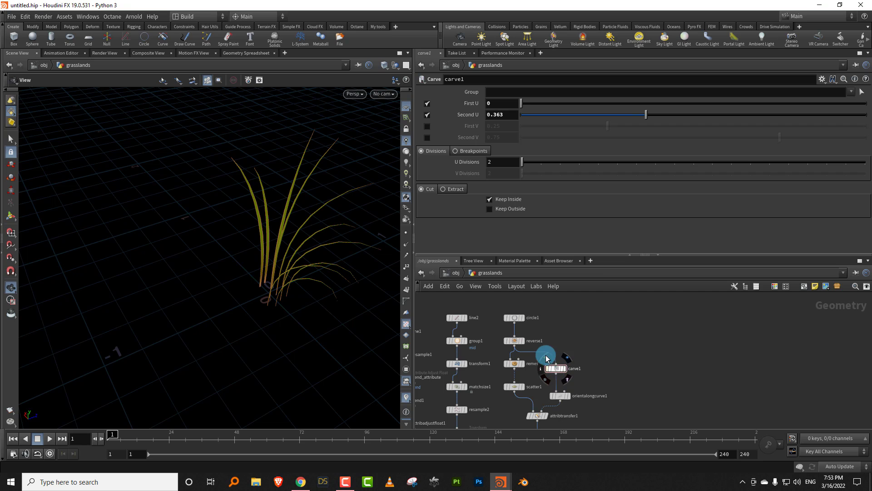
- Bypass the carve1 node so the whole circle orients the blades
click(548, 368)
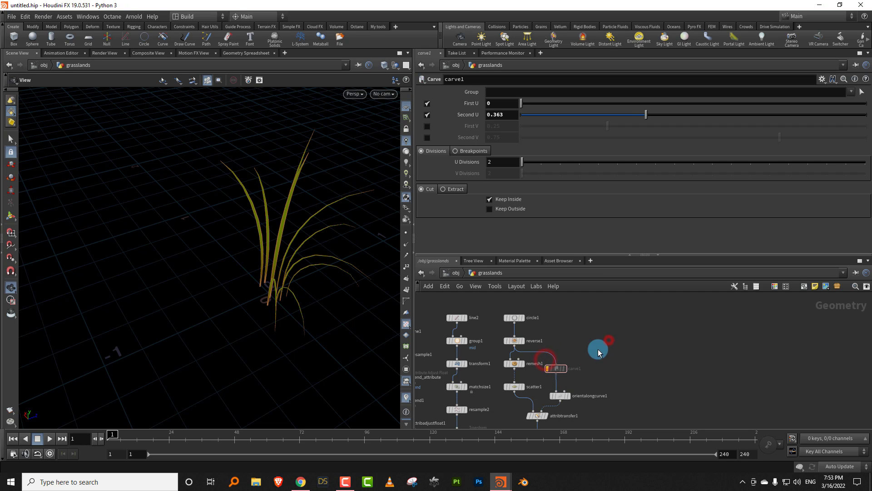
drag(298, 301, 327, 304)
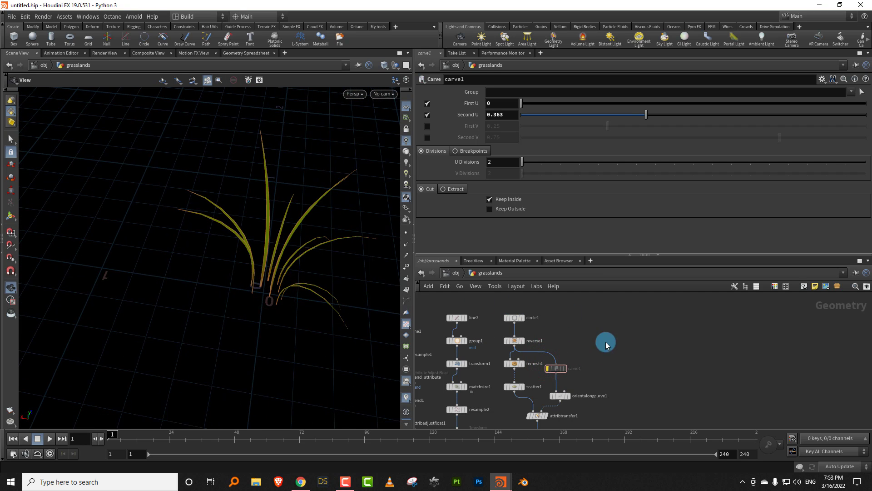
middle_drag(606, 345, 606, 334)
click(515, 377)
mouse_move(295, 285)
mouse_down()
mouse_move(323, 250)
mouse_move(354, 264)
mouse_move(315, 261)
mouse_move(271, 282)
mouse_move(318, 251)
mouse_move(279, 298)
mouse_move(293, 292)
mouse_up()
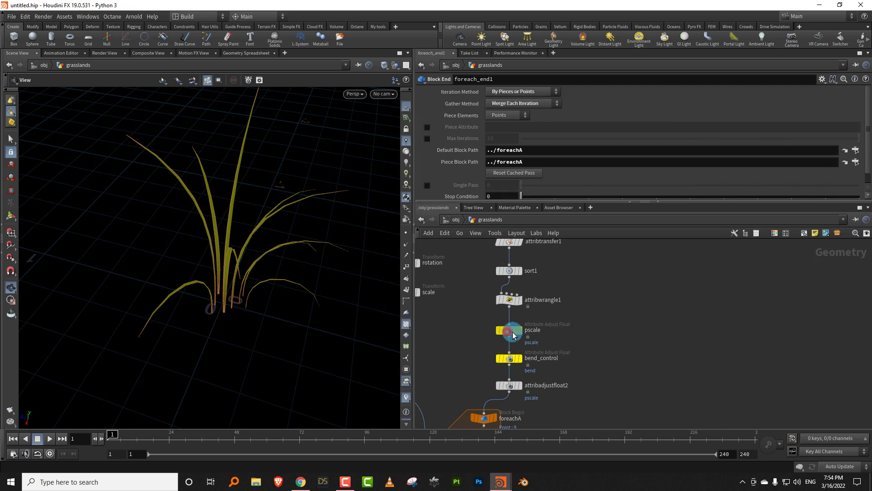
- Try the Random pattern type on the pscale node and restore Remap Attribute
click(508, 330)
drag(256, 248, 267, 224)
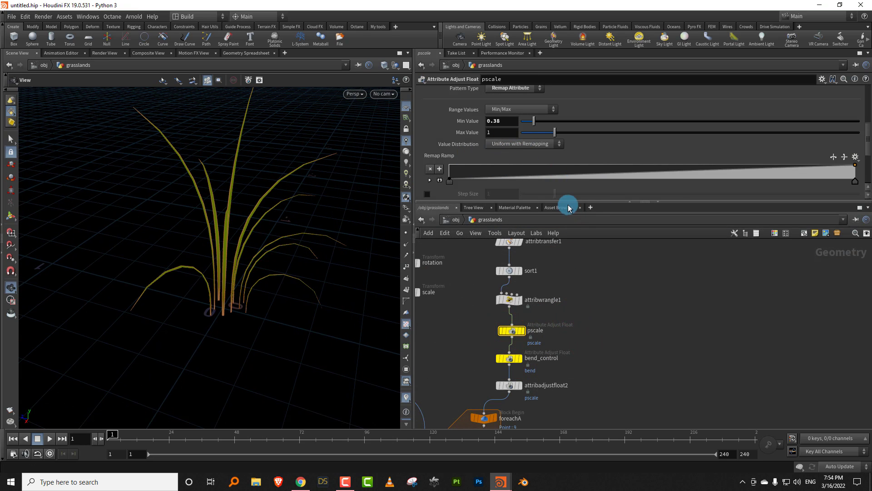
drag(568, 203, 566, 227)
click(508, 312)
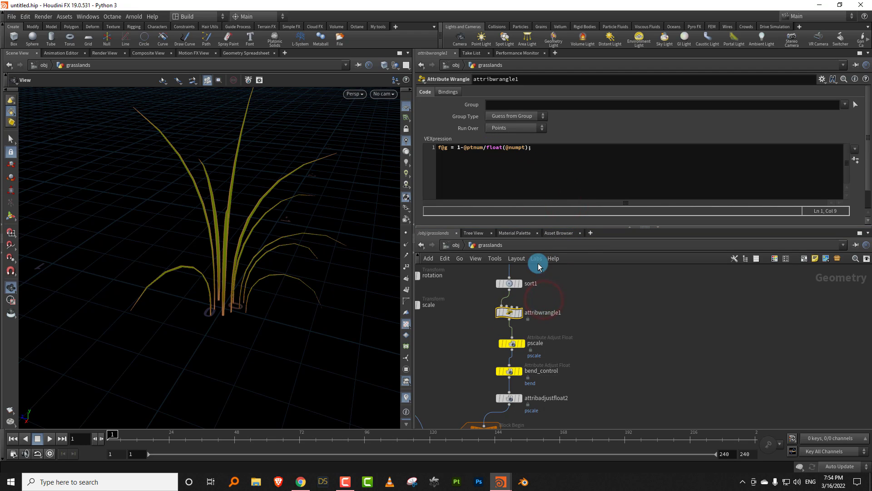
click(509, 349)
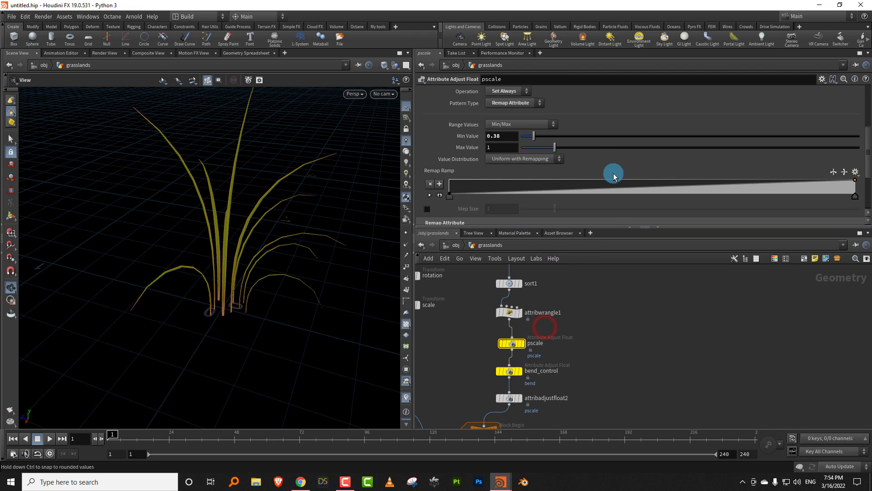
click(518, 104)
click(529, 155)
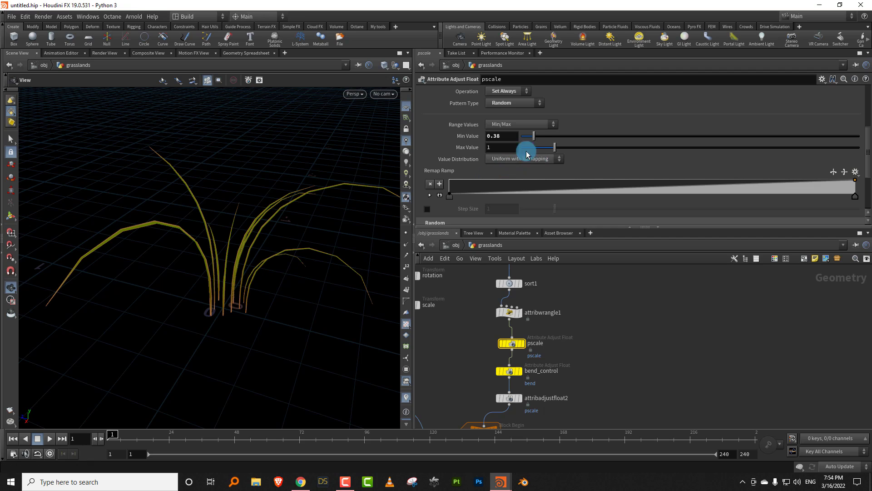
click(522, 109)
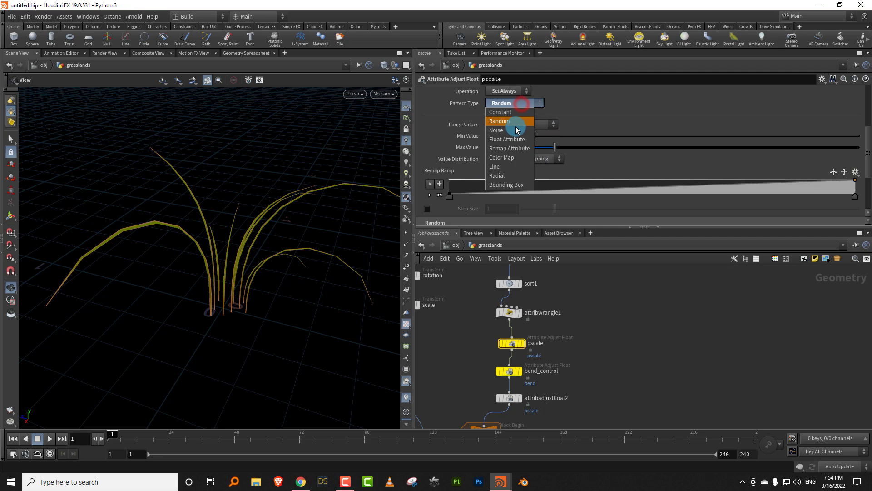
click(505, 151)
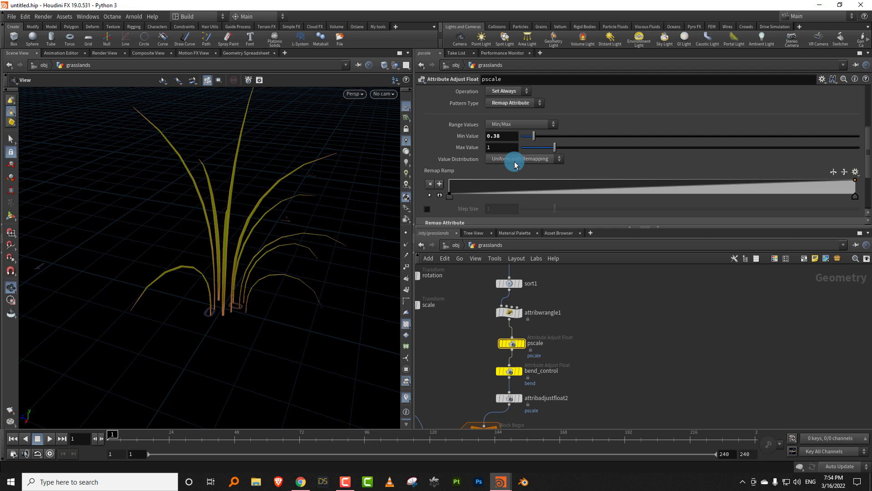
- Insert an Attribute Adjust Float node between pscale and bend_control and name it pscale_rand
drag(509, 343, 509, 337)
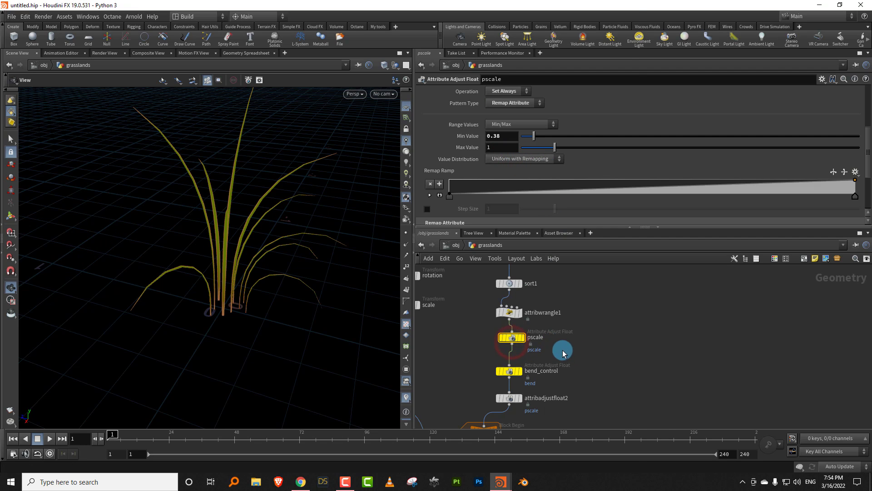
key(Tab)
click(609, 452)
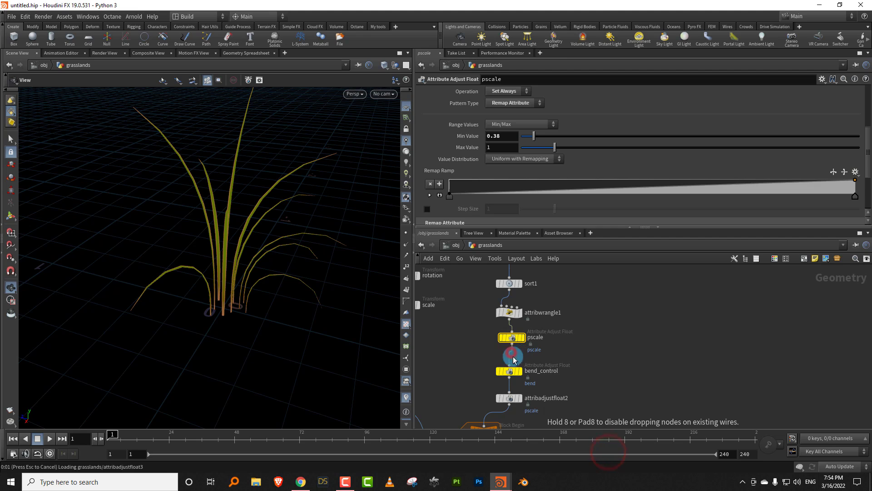
click(518, 359)
double_click(551, 363)
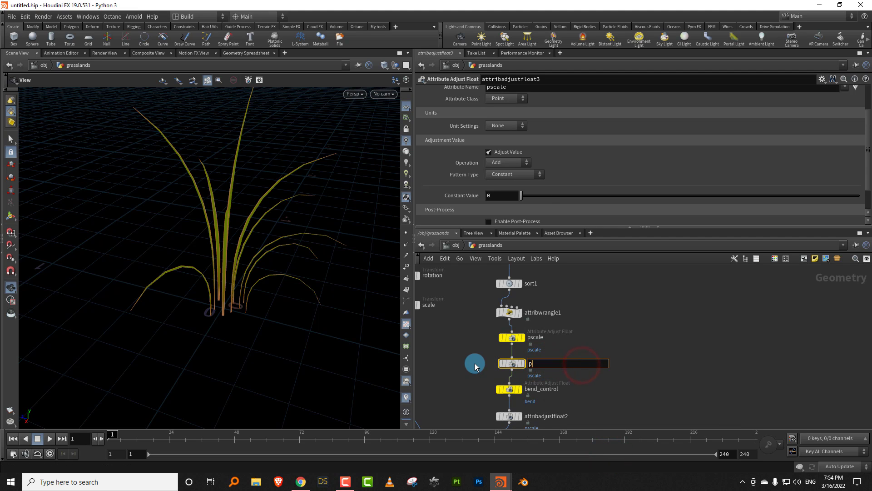
text(pscale_rand)
key(Return)
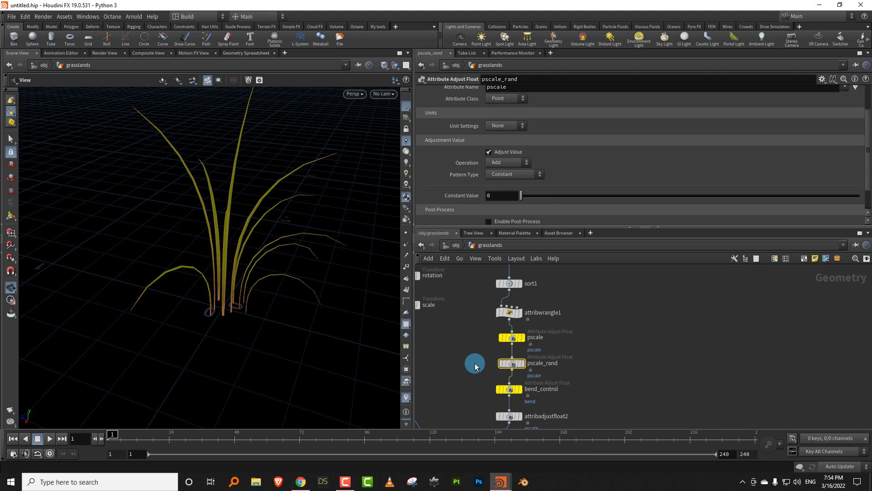
click(555, 353)
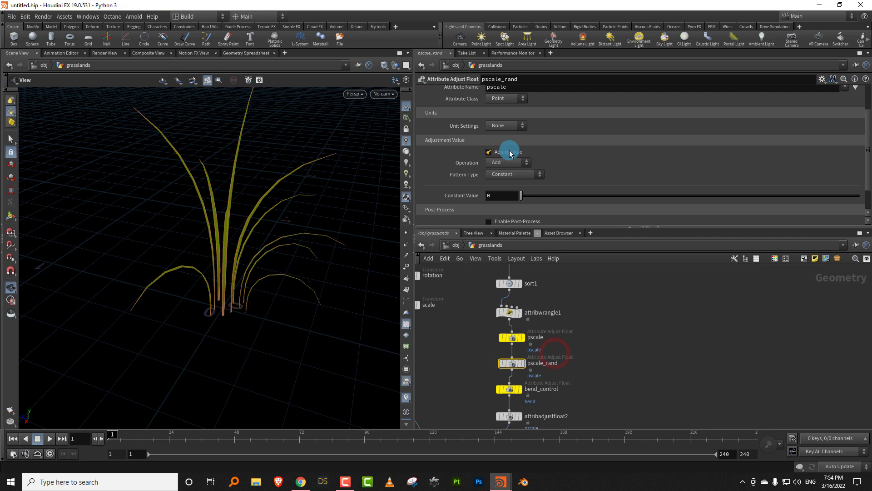
- Set pscale_rand's Pattern Type to Random with Min Value 0.11 and Max Value 0.52
click(509, 174)
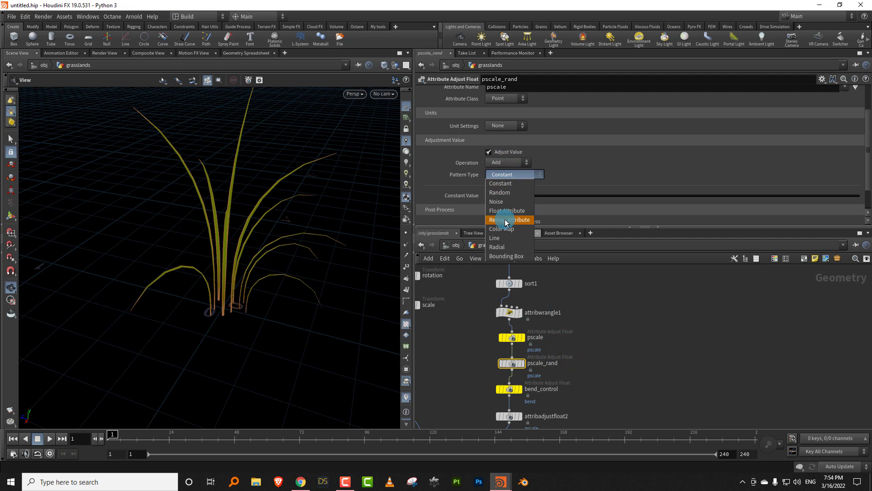
click(501, 192)
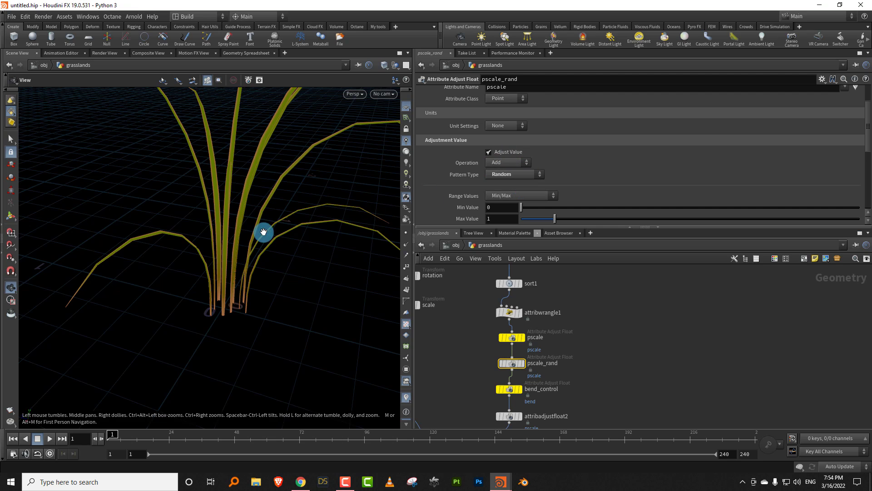
right_drag(272, 225, 219, 281)
middle_drag(237, 266, 212, 298)
drag(550, 221, 524, 209)
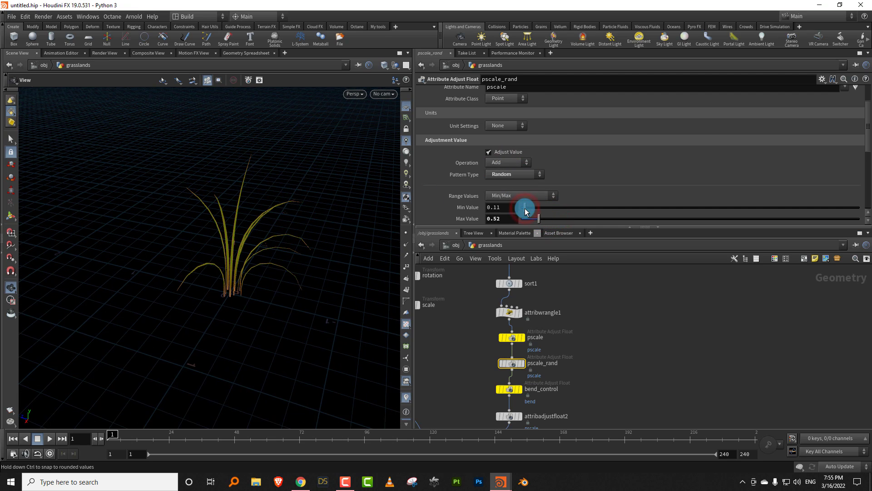
drag(243, 246, 294, 253)
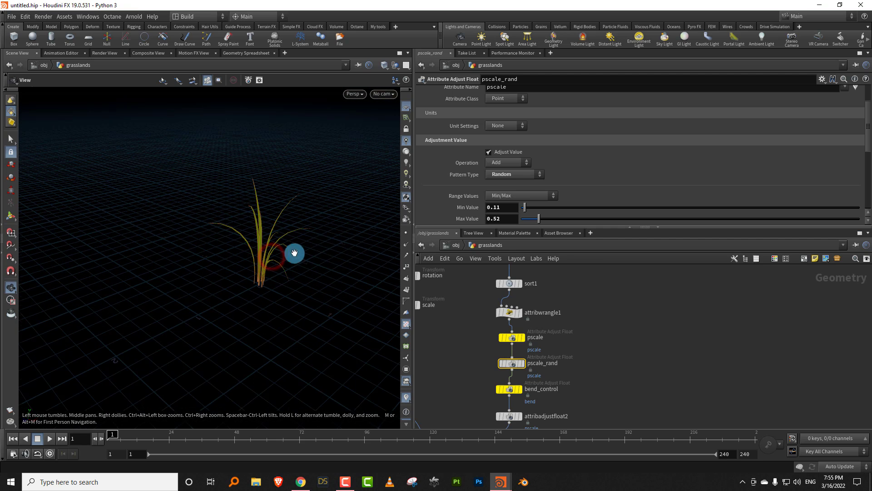
- Set pscale_rand's random Seed to 39
drag(868, 140, 861, 178)
mouse_move(666, 188)
mouse_down()
mouse_move(588, 190)
mouse_move(654, 193)
mouse_up()
drag(255, 248, 319, 248)
scroll(296, 259, up, 4)
- Set circle1's Uniform Scale to 0.12 to size the base of the grass clump
middle_drag(563, 318, 548, 395)
middle_drag(524, 272, 531, 386)
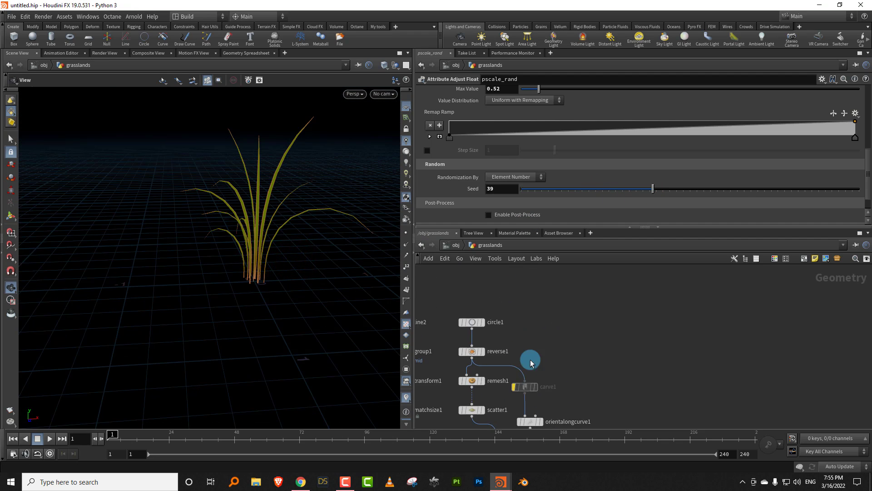
drag(526, 309, 461, 322)
drag(529, 153, 526, 150)
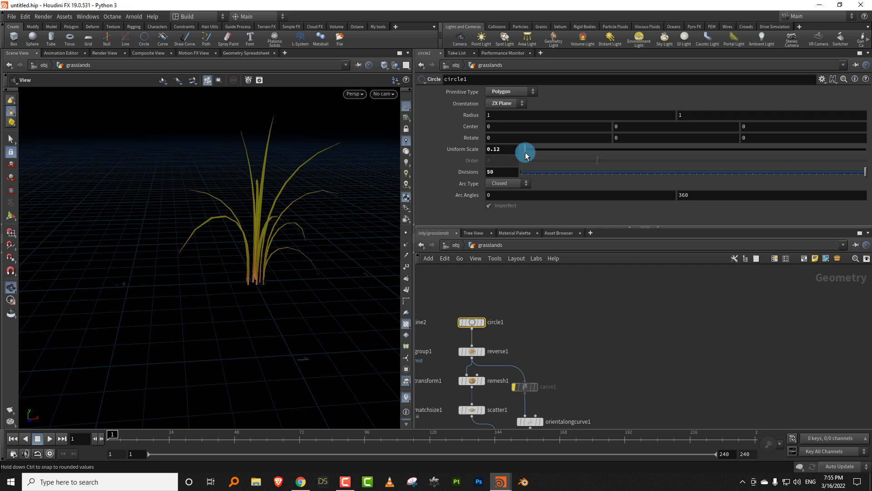
- Set scatter1's Force Total Count to 9 so the clump has fewer blades
middle_drag(454, 410, 483, 352)
drag(477, 344, 490, 373)
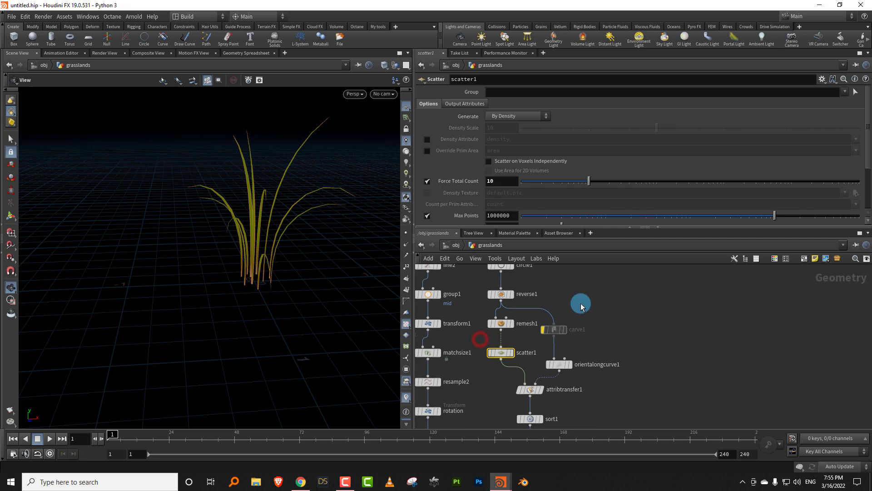
drag(702, 190, 640, 182)
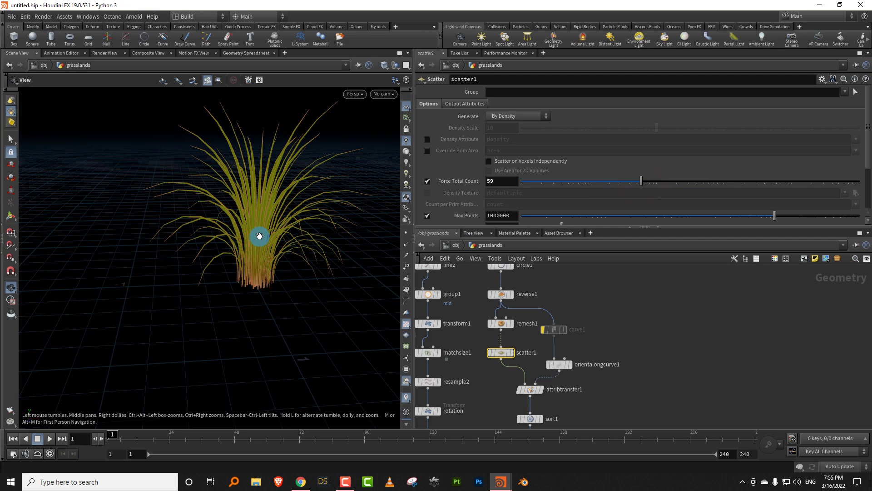
drag(260, 236, 319, 237)
mouse_move(575, 184)
mouse_down()
mouse_move(593, 191)
mouse_move(586, 181)
mouse_up()
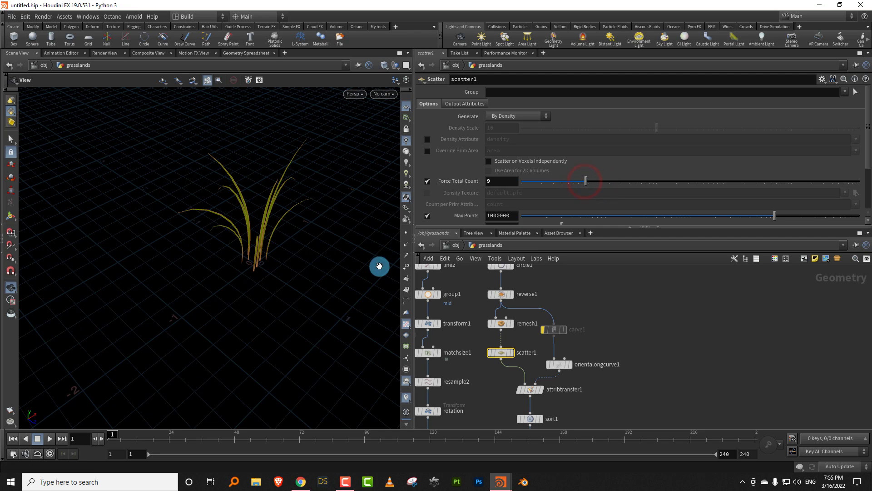
drag(288, 262, 339, 258)
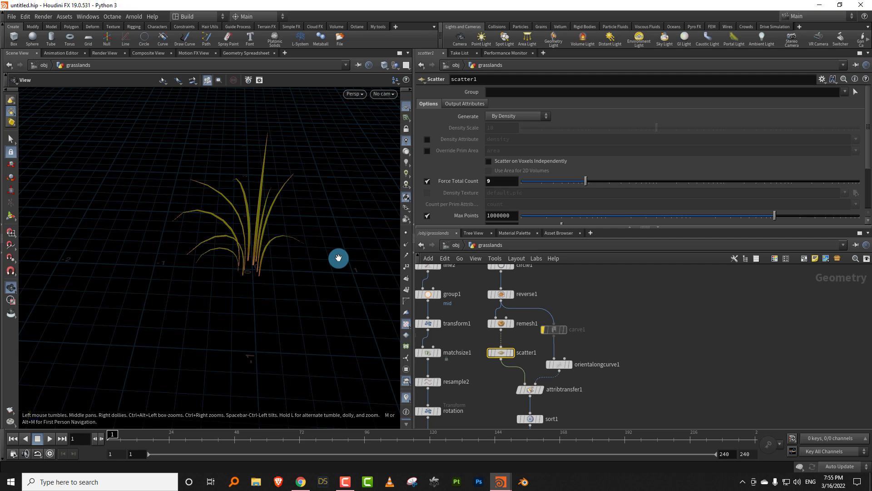
- Adjust scatter1's Global Seed to rearrange the blades of the grass clump
mouse_move(539, 228)
mouse_down()
mouse_move(550, 275)
mouse_move(554, 235)
mouse_up()
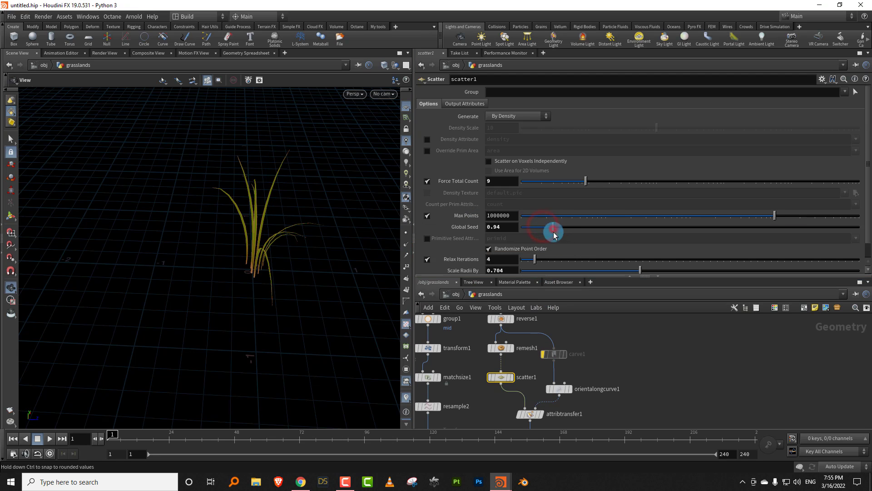
drag(577, 276, 576, 212)
scroll(560, 304, down, 5)
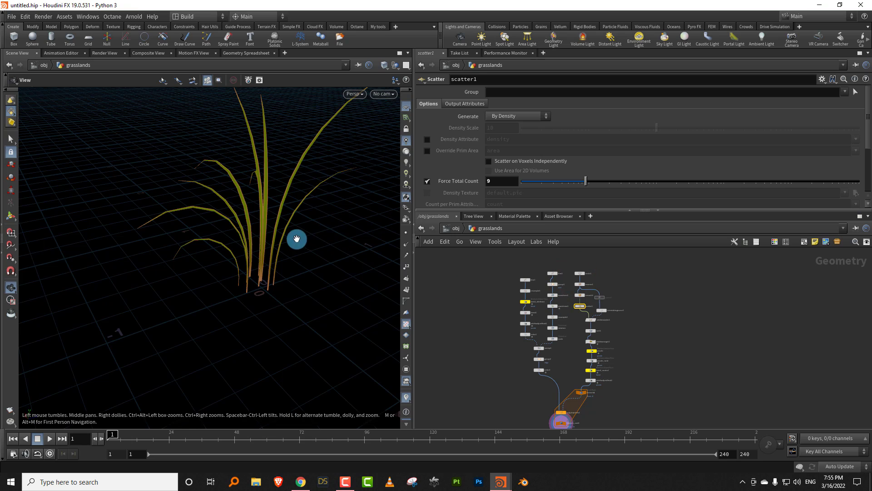
drag(296, 239, 302, 279)
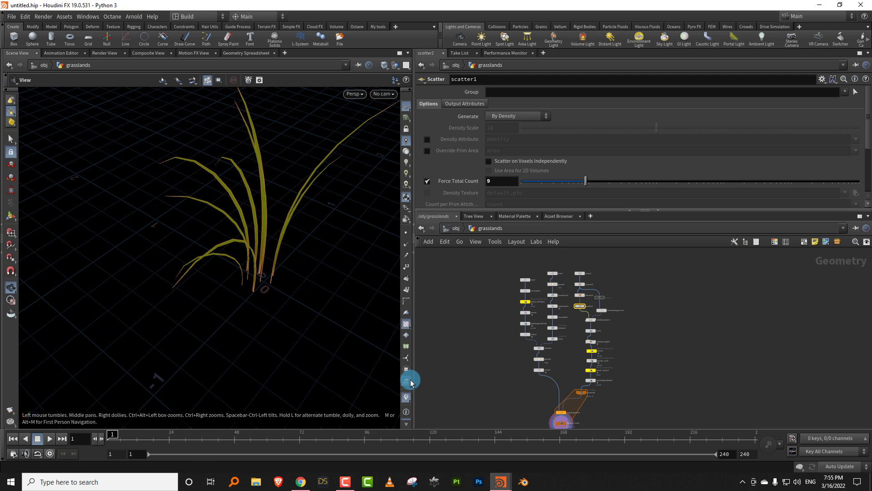
drag(413, 377, 373, 375)
mouse_move(239, 257)
mouse_down()
mouse_move(280, 248)
mouse_move(243, 258)
mouse_move(263, 276)
mouse_move(242, 285)
mouse_move(247, 273)
mouse_up()
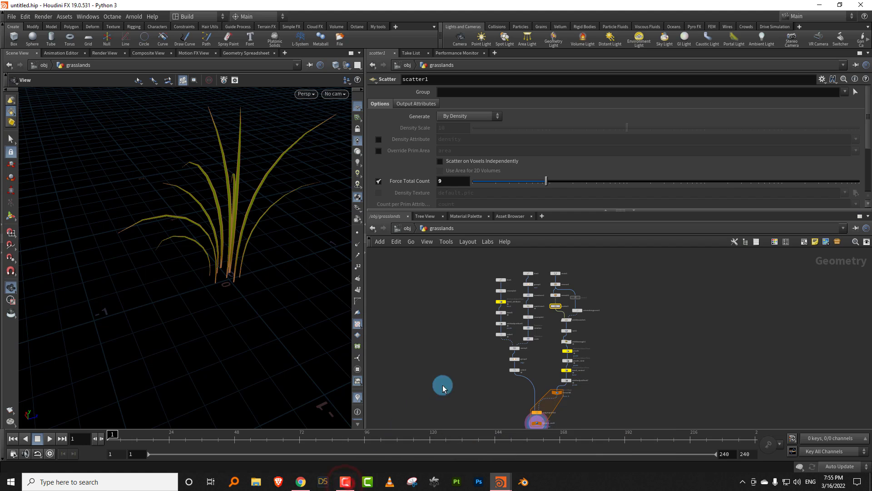
- Add a new Line node to the network beside the foreach_end1 block
middle_drag(619, 346, 557, 320)
scroll(584, 316, down, 1)
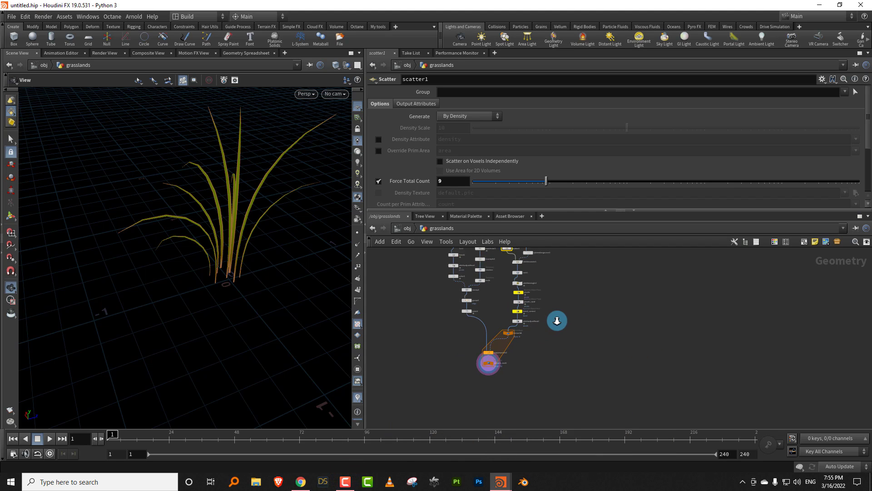
scroll(554, 327, up, 3)
key(Tab)
text(line)
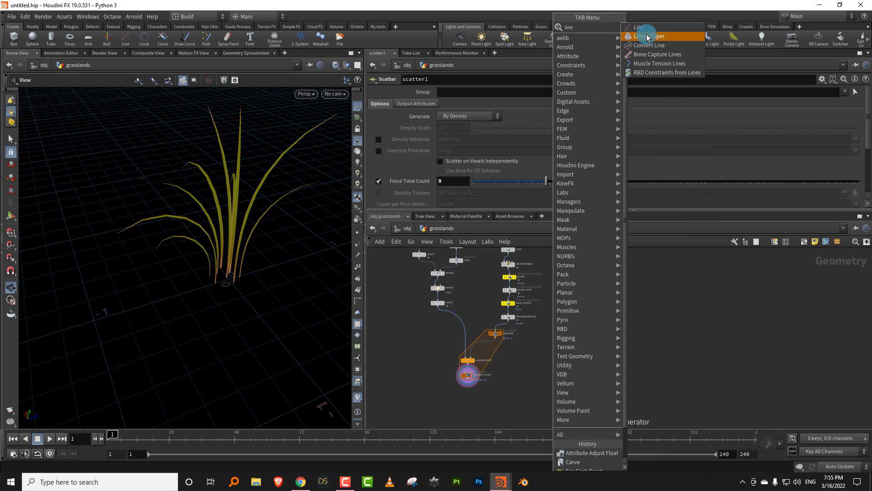
click(648, 28)
click(548, 374)
- Add a Pack node below foreach_end1 and feed the grass clump into it
scroll(555, 359, up, 3)
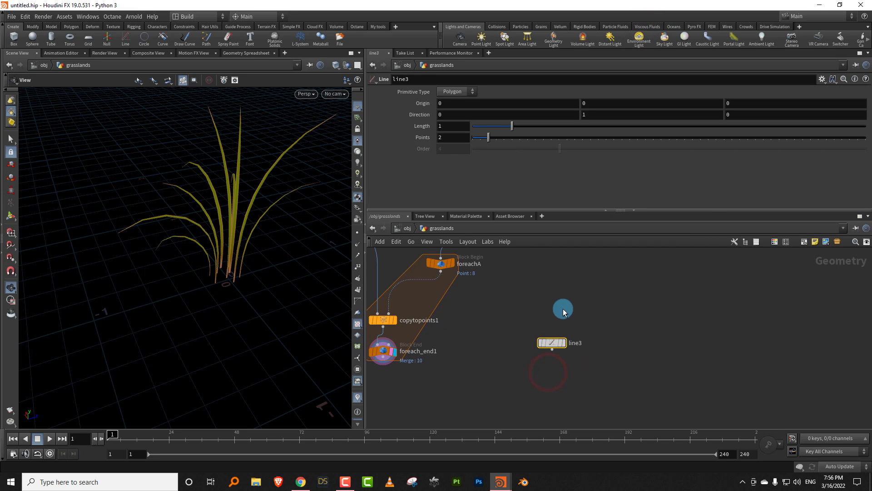
key(Tab)
mouse_move(461, 377)
text(pack)
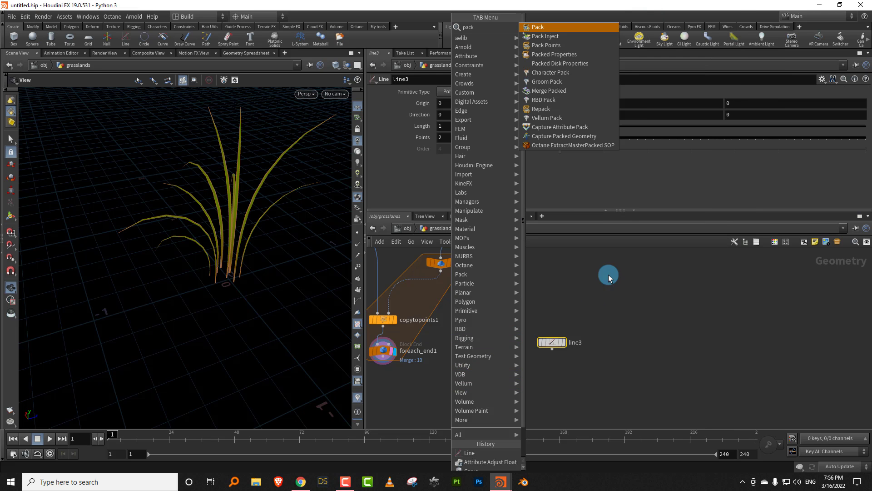
click(563, 27)
click(445, 371)
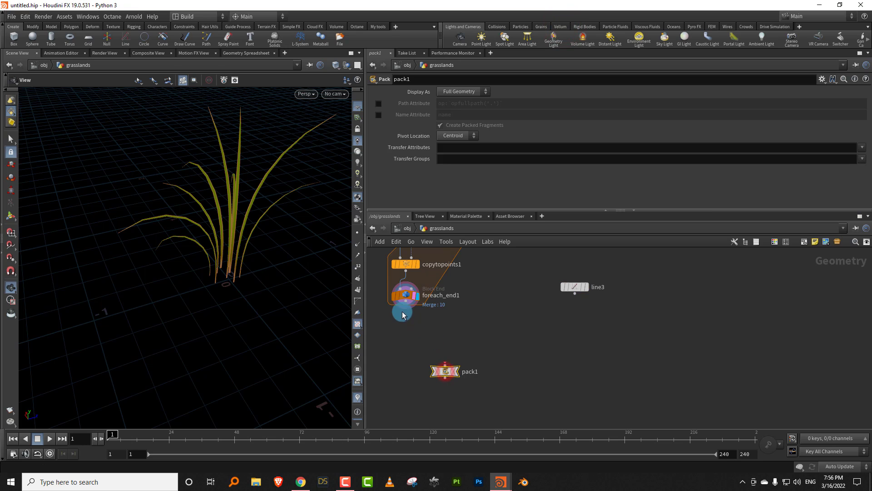
- Display line3 and set its Direction to 0, 0, 1, Length to 3.17 and Points to 4
click(586, 288)
click(575, 287)
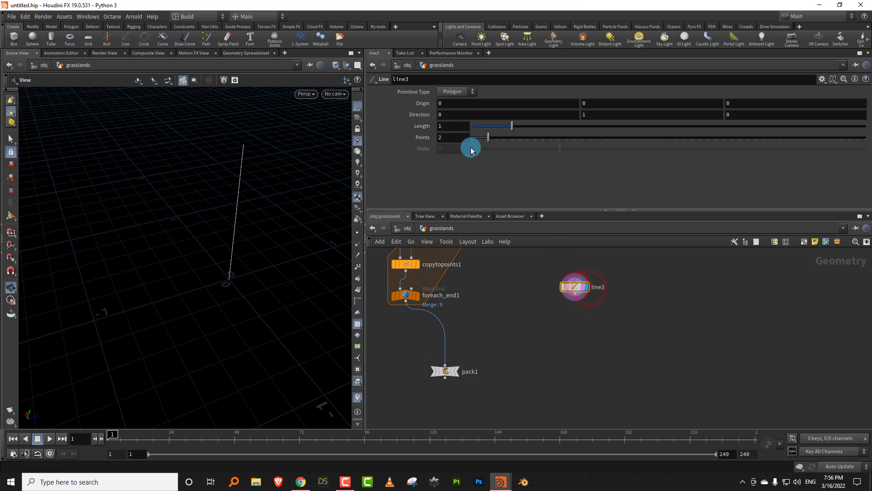
click(450, 126)
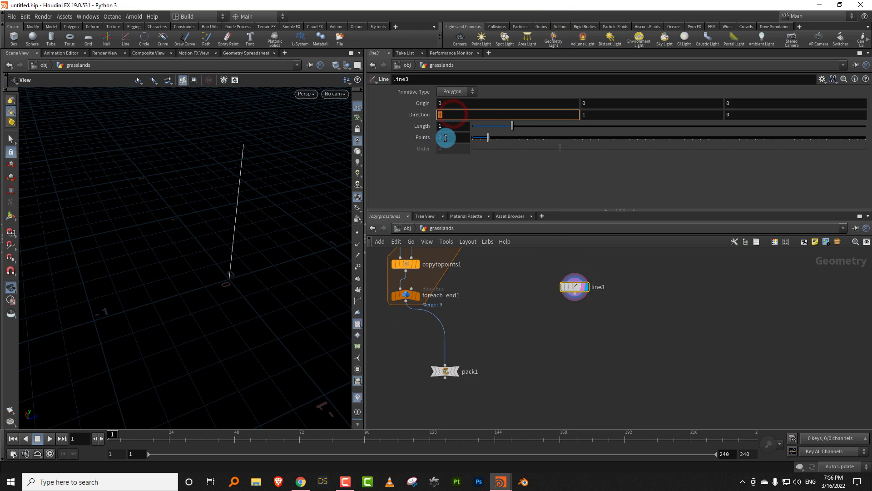
click(738, 116)
text(1)
click(599, 116)
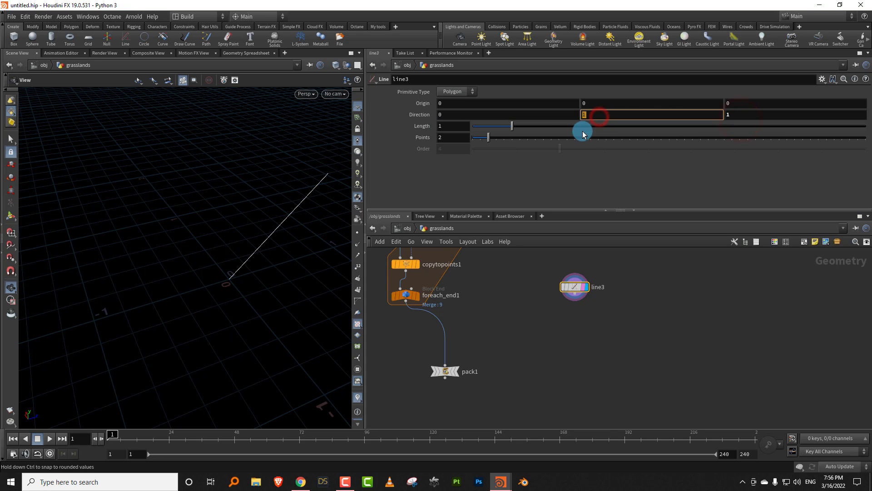
key(Return)
drag(555, 128, 534, 139)
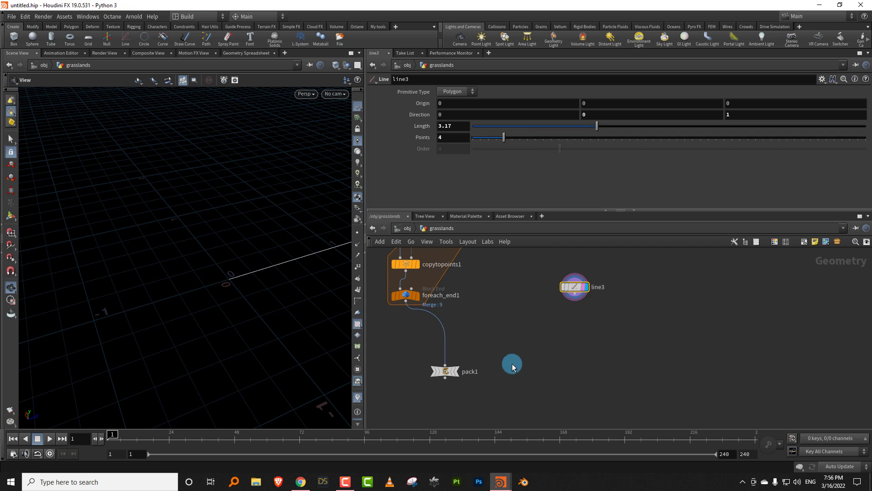
- Add a second Copy to Points node below pack1
middle_drag(512, 364, 511, 328)
key(Tab)
text(copy)
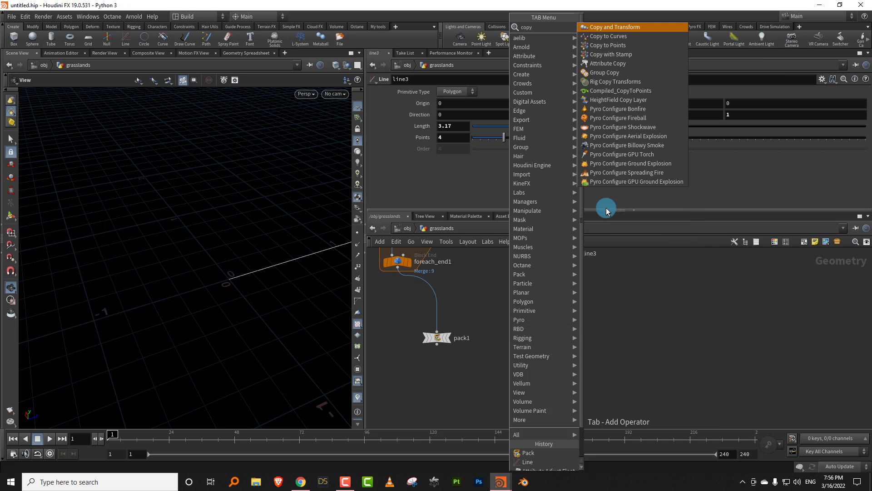
click(629, 45)
click(497, 399)
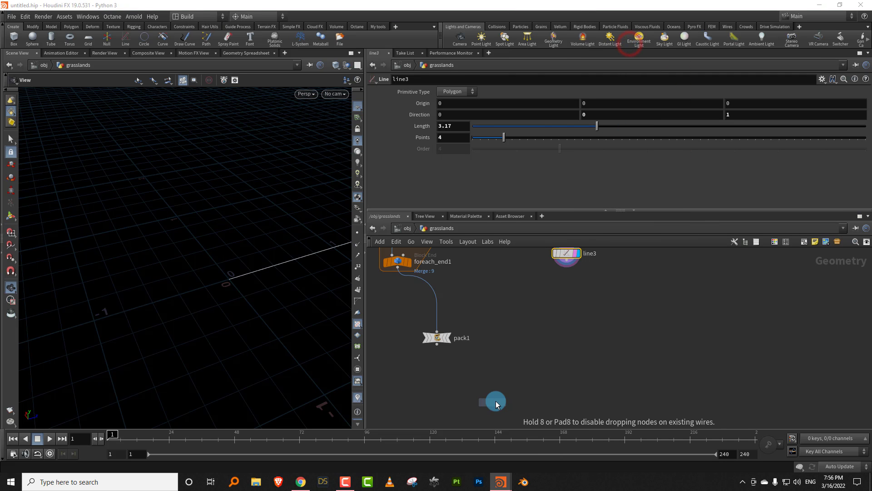
- Add a For-Each Point loop next to copytopoints2 and rename its begin block foreachB
key(Tab)
text(forea)
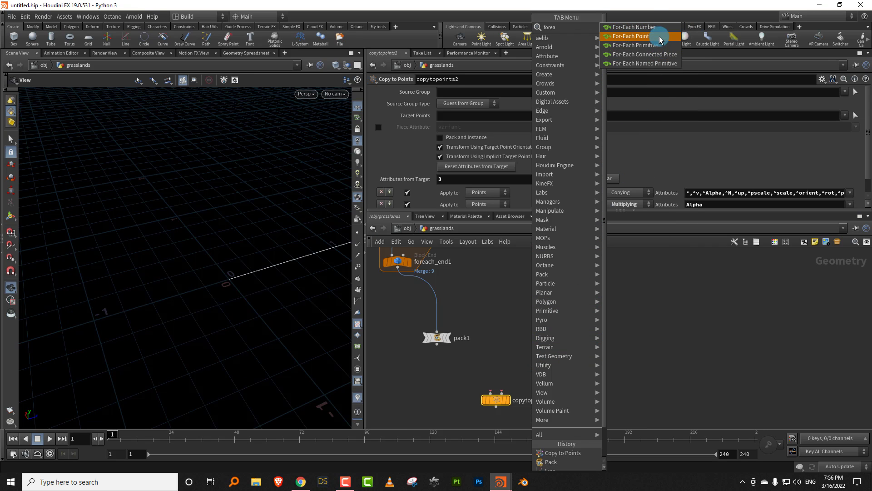
click(650, 37)
click(550, 343)
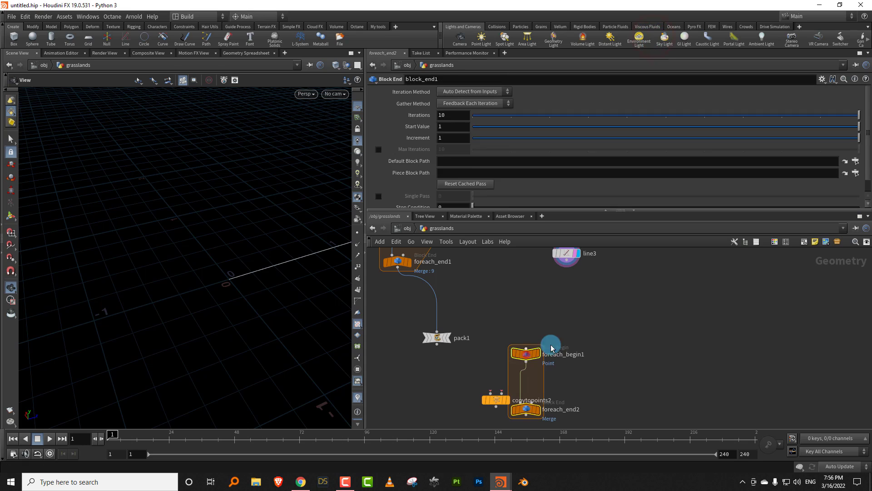
double_click(553, 354)
drag(562, 355, 621, 356)
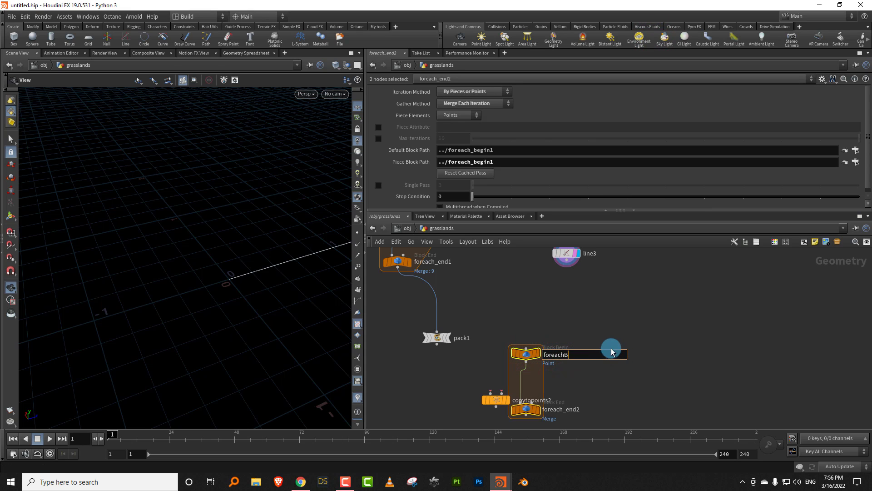
click(594, 314)
- Wire line3 through foreachB, copytopoints2 and foreach_end2, with pack1 as the copied geometry, and display the loop's result
click(565, 262)
click(522, 331)
middle_drag(555, 332, 592, 276)
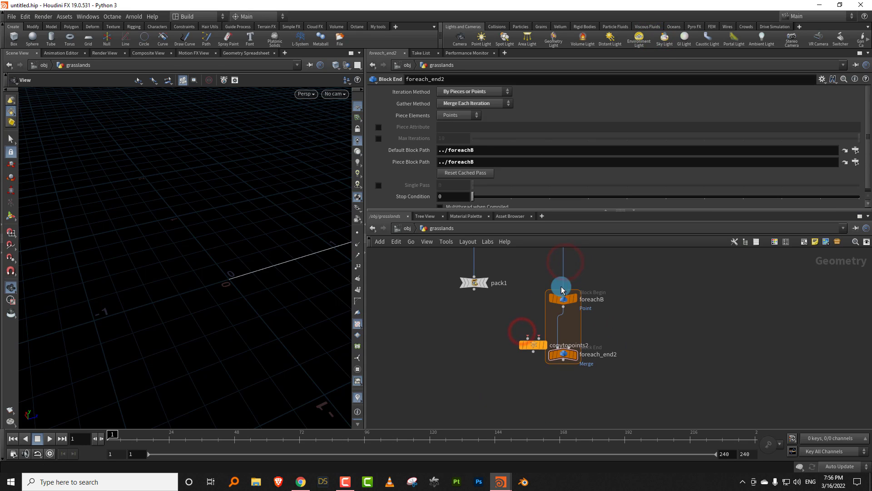
click(541, 331)
drag(560, 357, 552, 398)
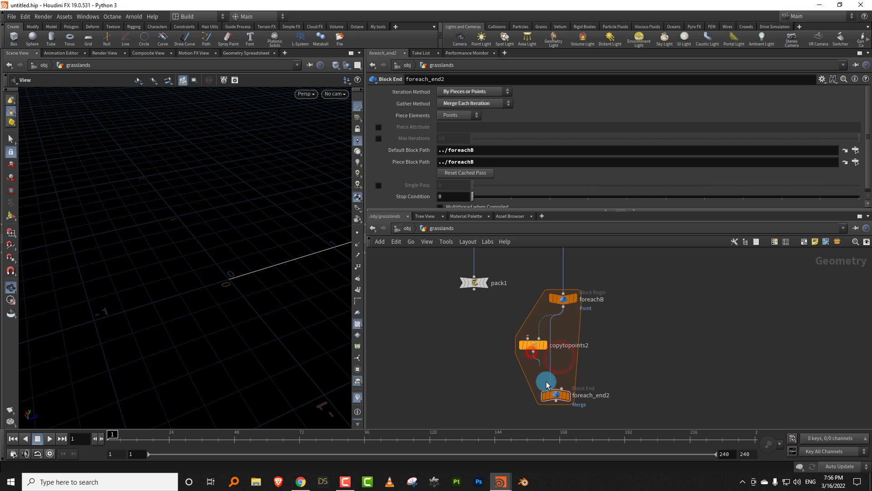
click(474, 289)
click(527, 339)
click(570, 397)
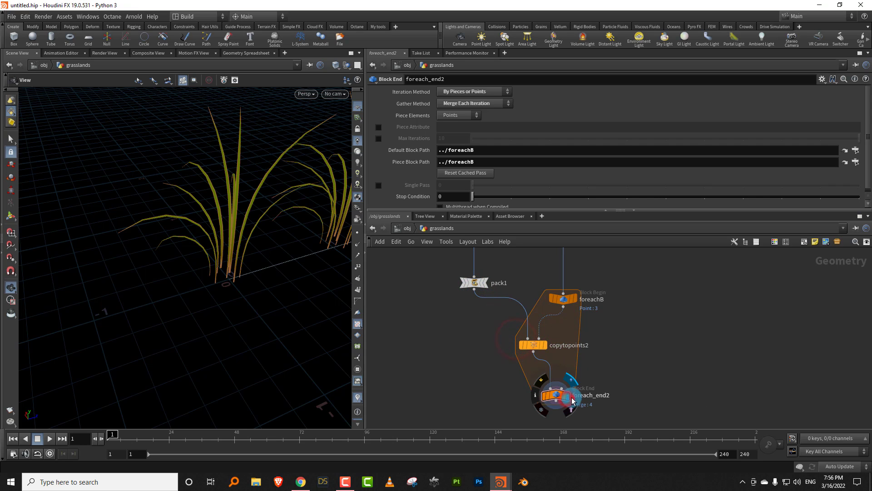
drag(348, 278, 192, 240)
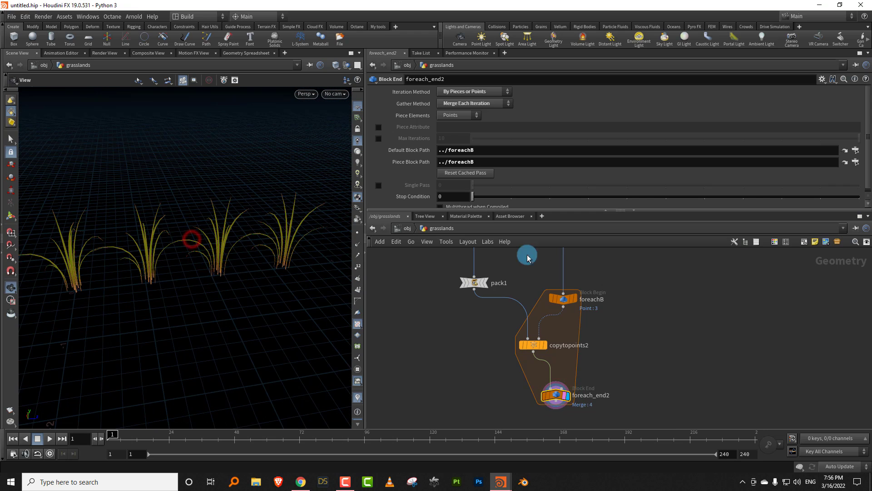
- Insert a Scatter and Align node between line3 and foreachB, with line3 wired into both of its inputs
middle_drag(632, 254, 594, 352)
scroll(598, 324, down, 4)
scroll(593, 305, up, 3)
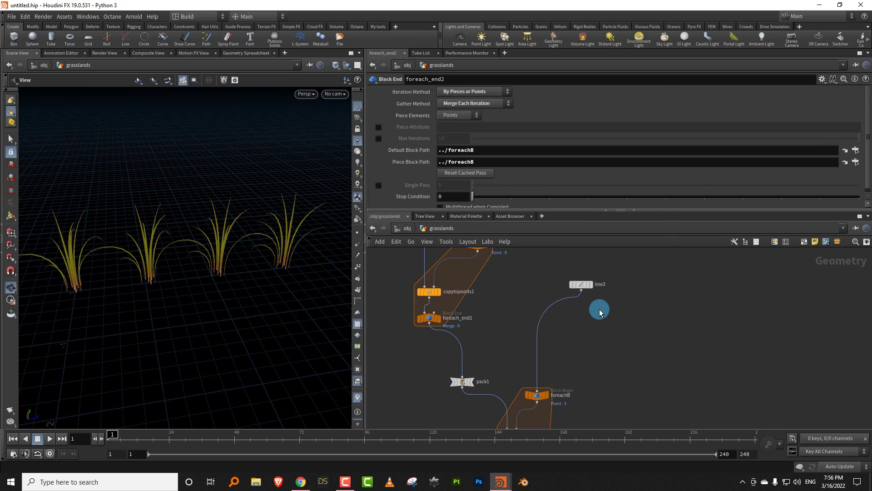
key(Tab)
click(564, 328)
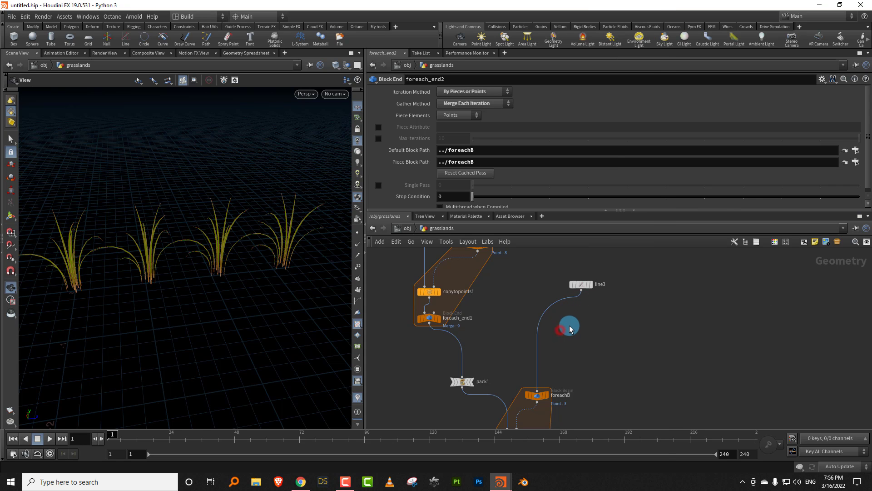
key(Tab)
text(scatt)
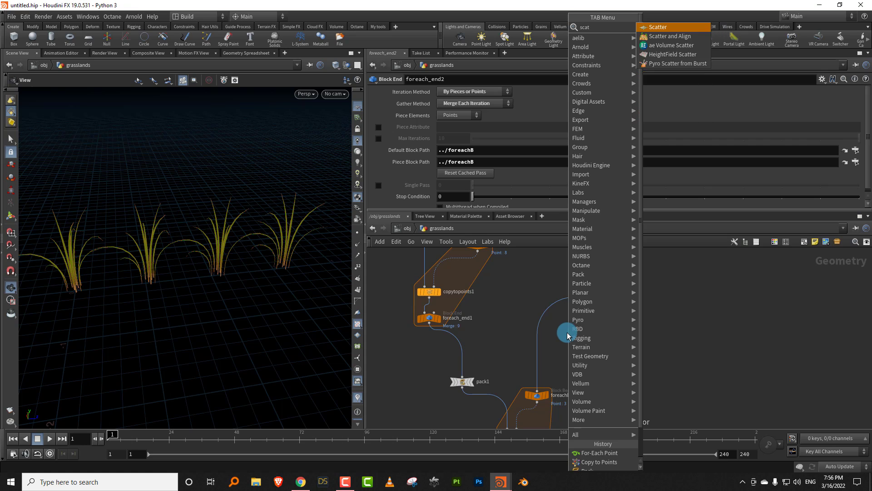
click(680, 36)
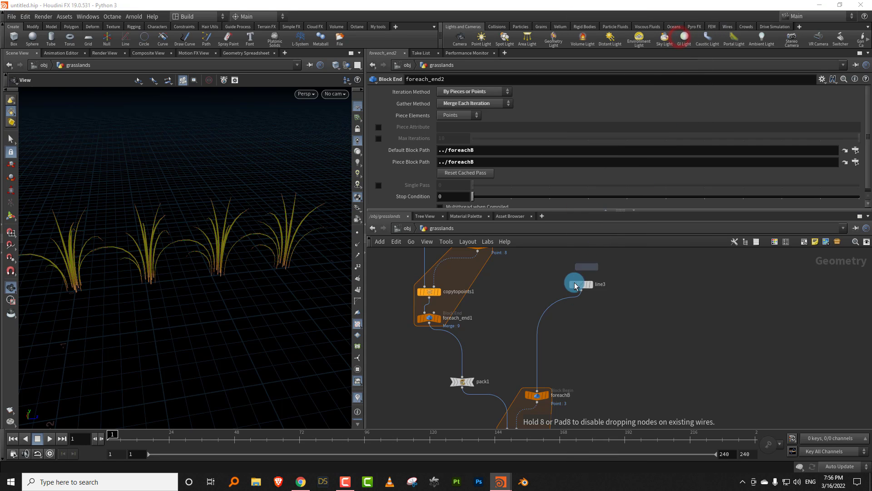
click(551, 310)
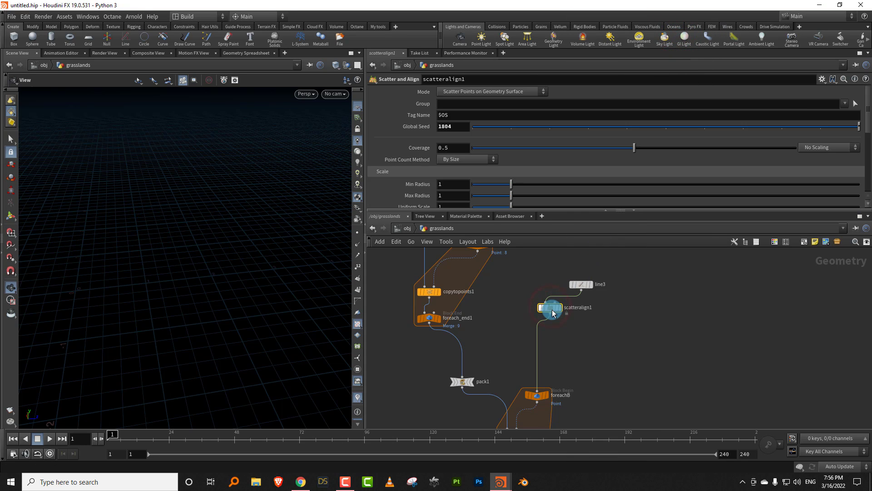
click(612, 311)
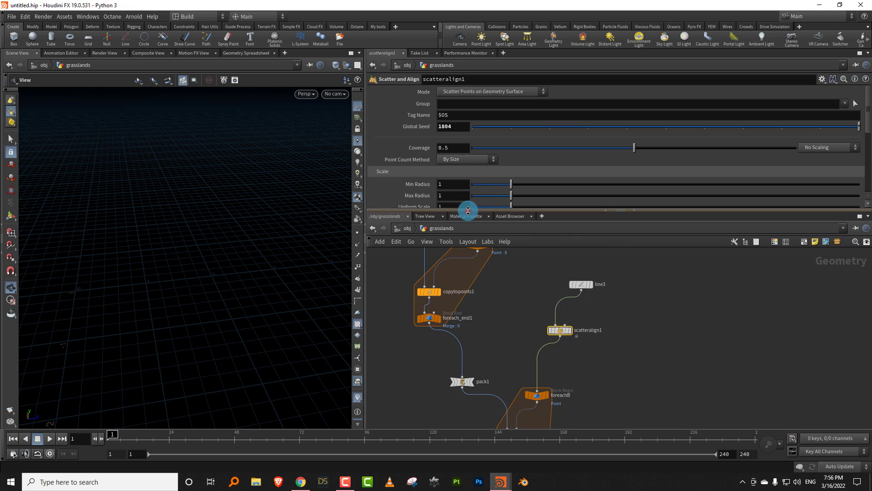
drag(468, 210, 518, 247)
drag(585, 307, 564, 340)
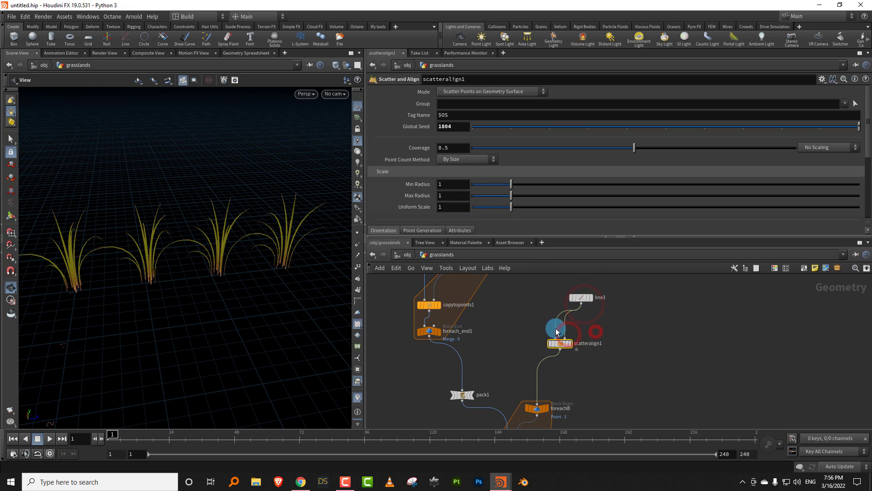
- Set scatteralign1's Mode to Add Attributes to Existing Point Cloud and its Min Radius to 0.67
click(476, 92)
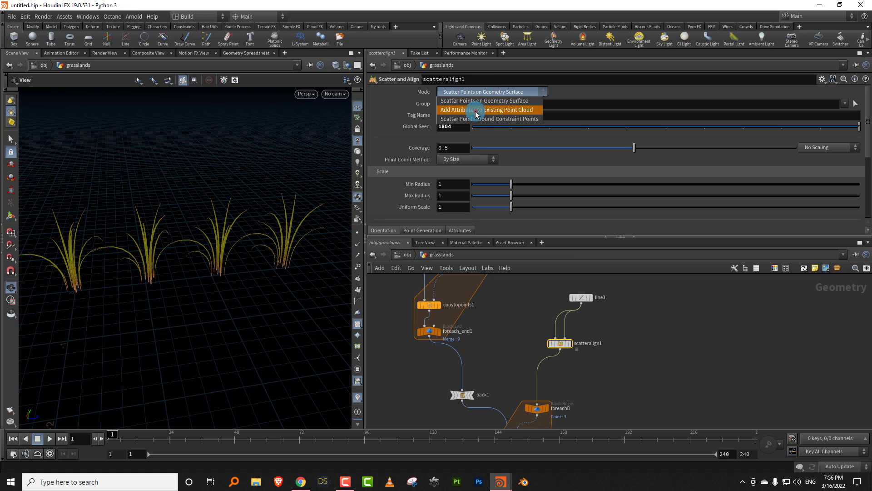
click(477, 110)
mouse_move(505, 154)
mouse_down()
mouse_move(489, 151)
mouse_move(498, 153)
mouse_up()
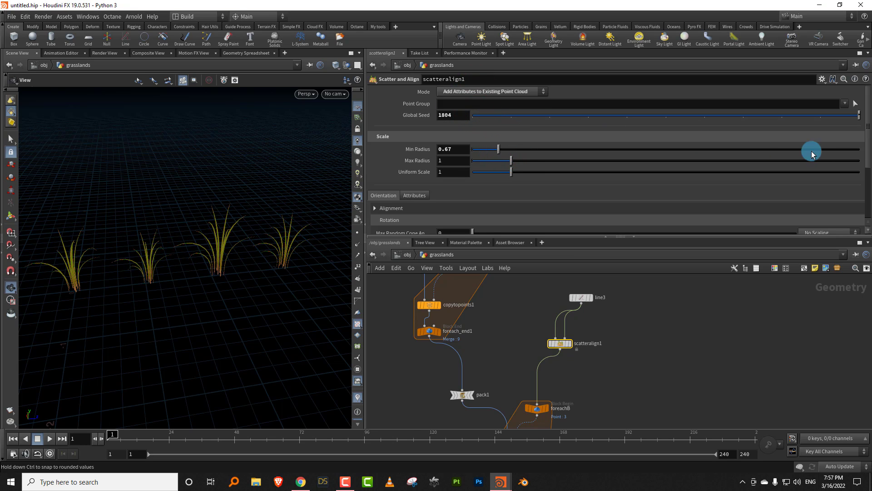
- Insert an Attribute Wrangle between line3 and scatteralign1, feeding both scatteralign1 inputs
drag(865, 150, 858, 199)
drag(499, 186, 478, 200)
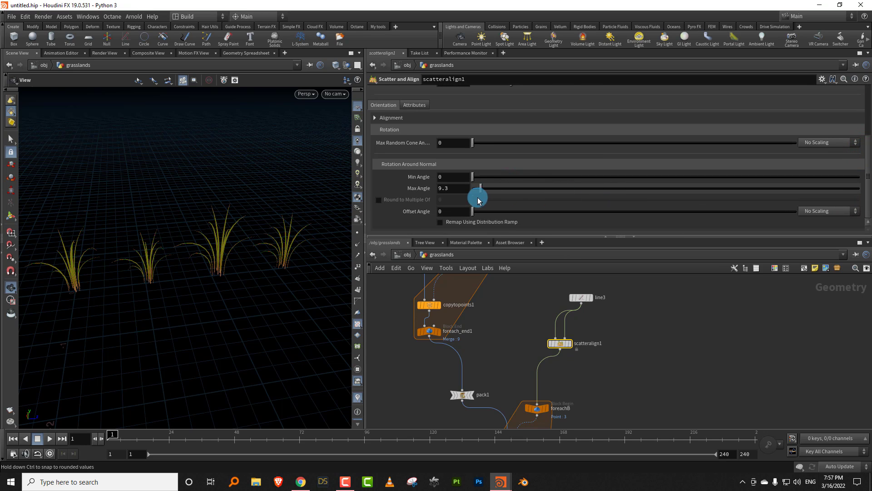
drag(584, 296, 568, 289)
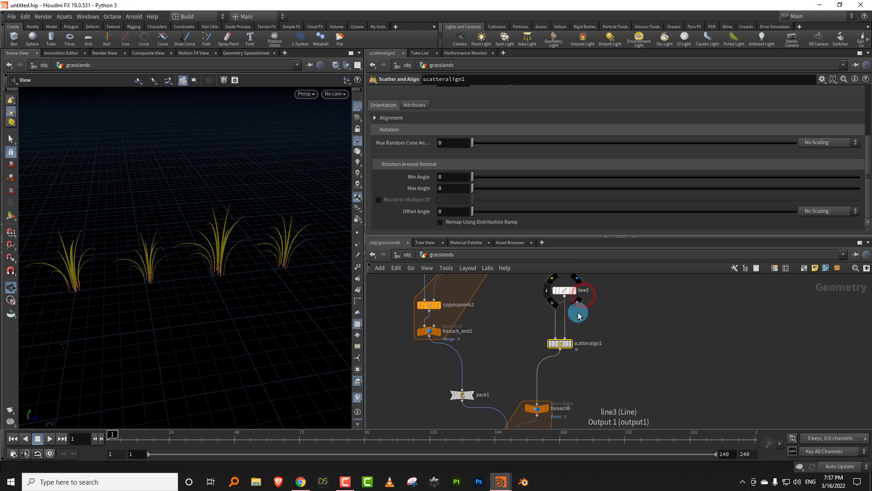
scroll(594, 321, up, 3)
click(555, 291)
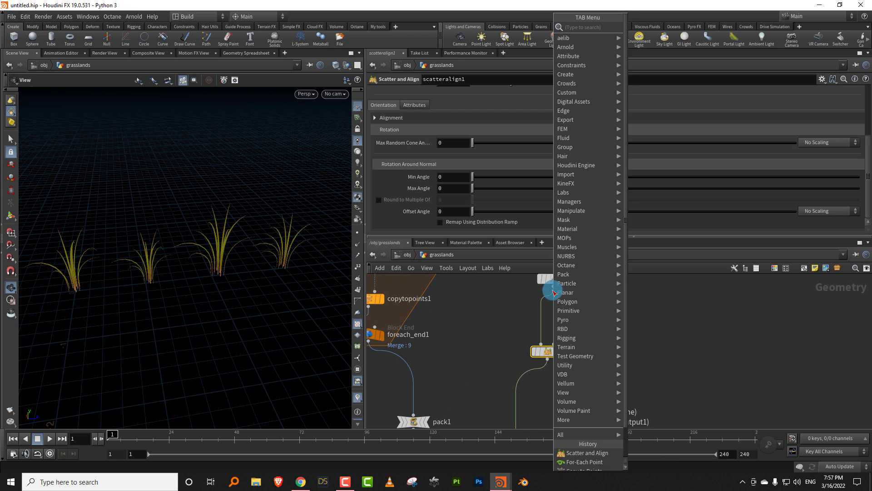
mouse_move(559, 293)
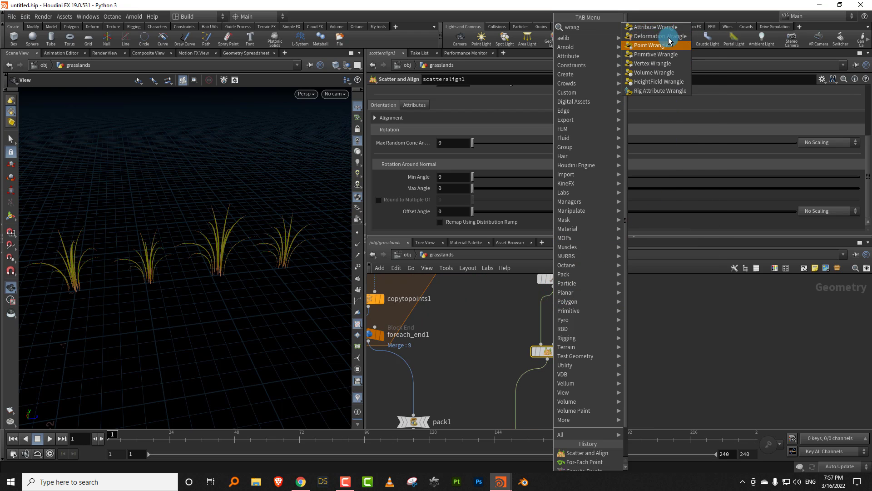
click(663, 34)
click(553, 310)
- Enter the VEX code @N = set(0,1,0); in attribwrangle2 so the point normals face up
click(408, 162)
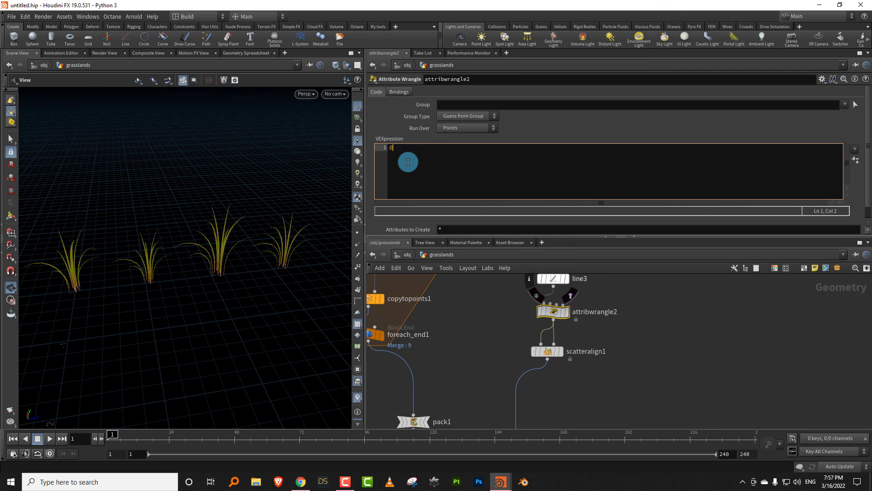
text(@N = se)
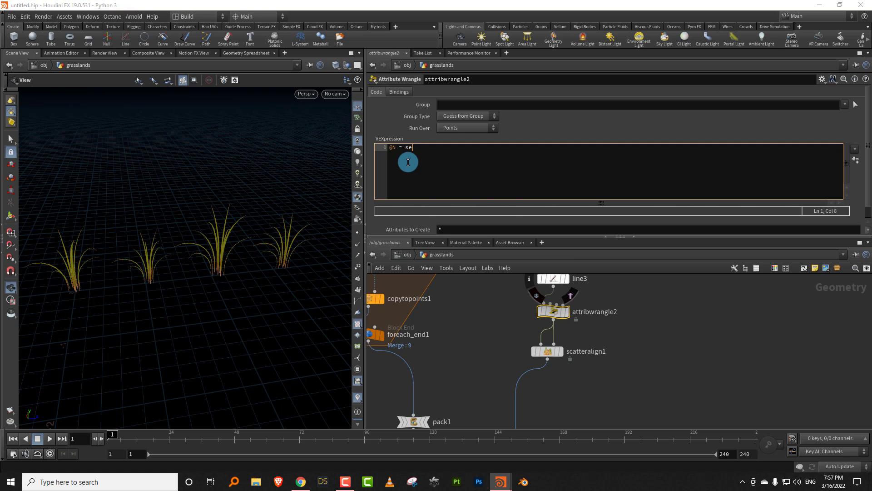
text(t())
click(699, 338)
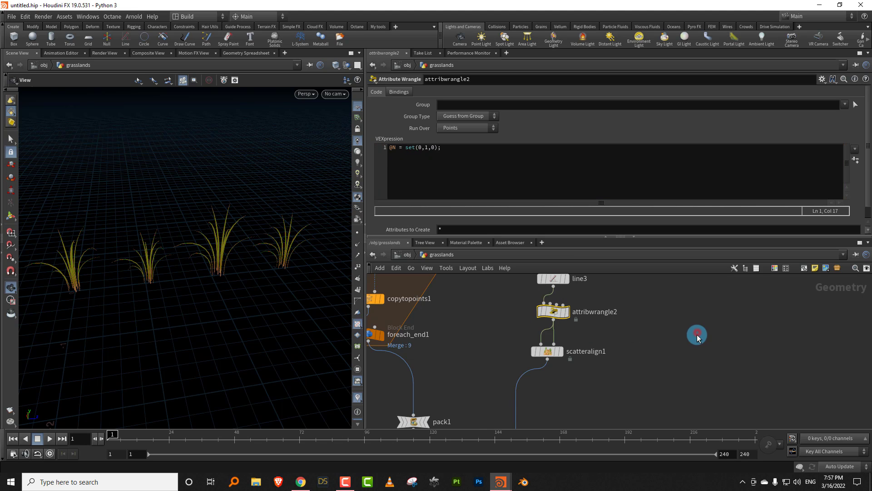
- Set scatteralign1's Max Angle for rotation around the normal to 360
click(546, 351)
drag(487, 188, 865, 182)
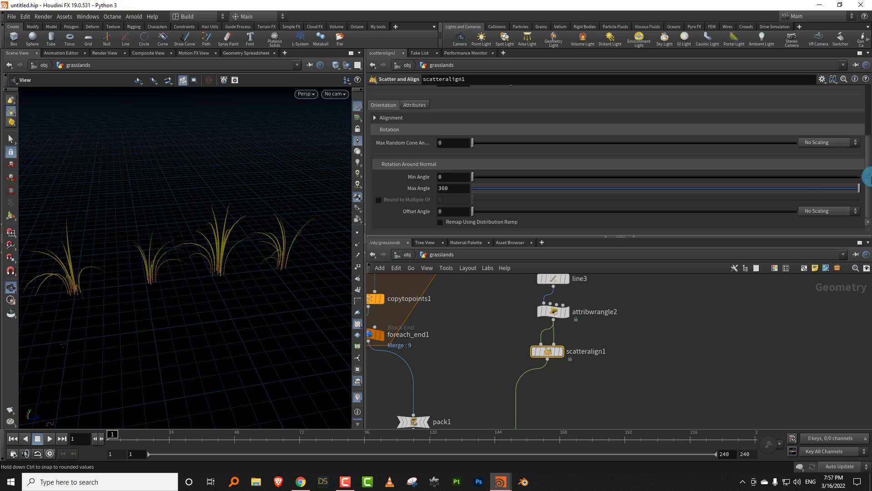
mouse_move(222, 287)
mouse_down()
mouse_move(214, 268)
mouse_move(225, 293)
mouse_up()
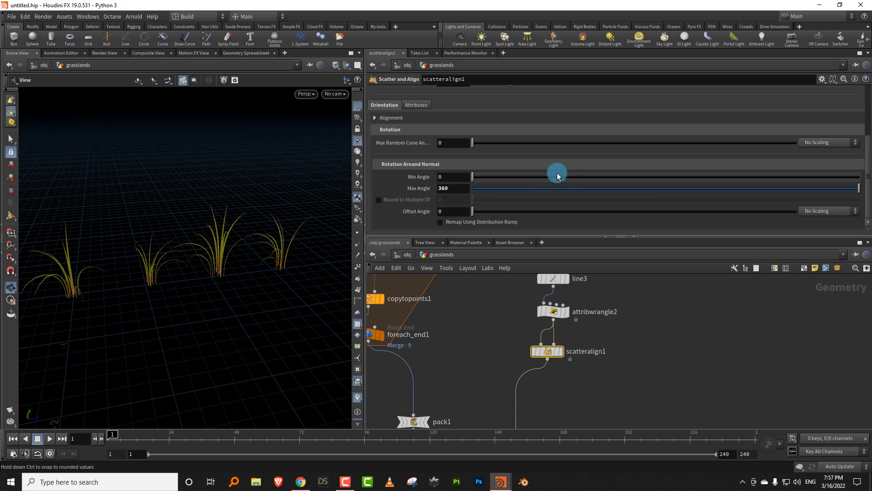
- Colour the scatter1 node yellow in the network
middle_drag(615, 329, 615, 327)
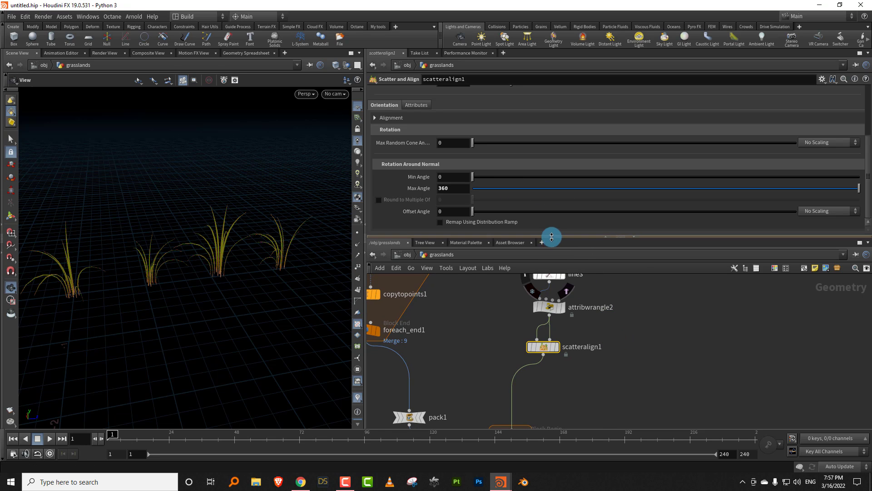
drag(551, 236, 551, 191)
scroll(481, 326, down, 5)
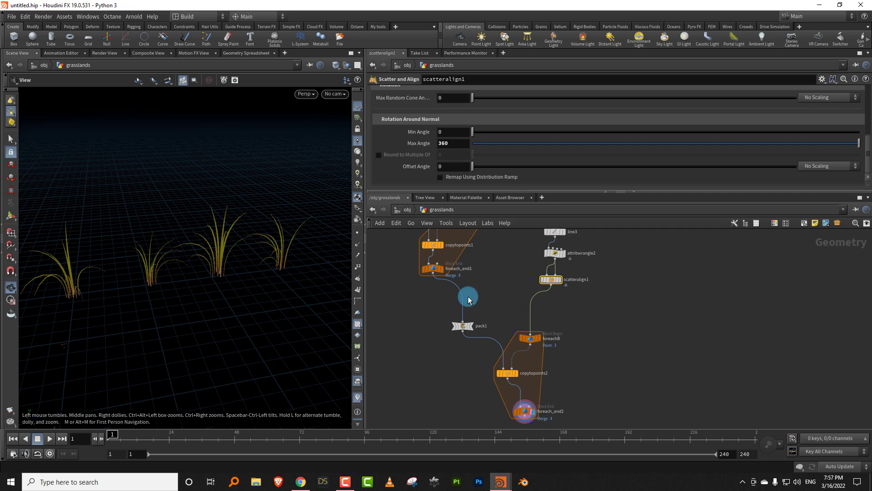
middle_drag(469, 300, 449, 307)
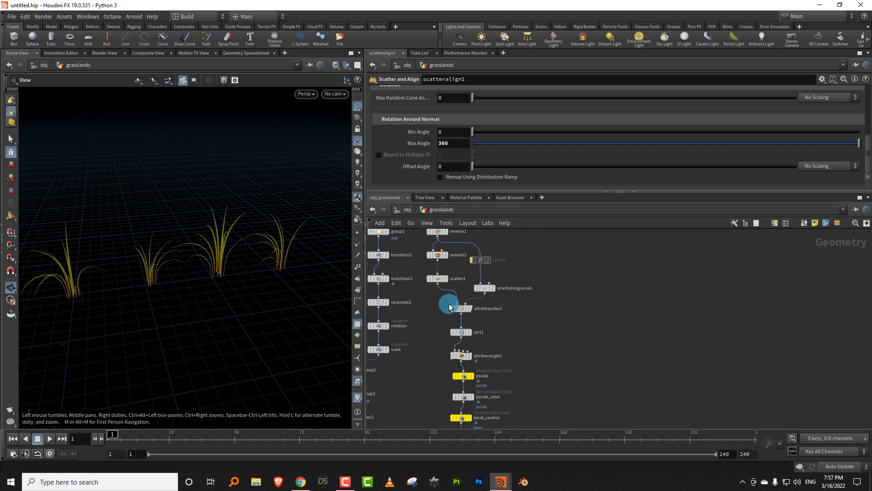
click(434, 287)
key(c)
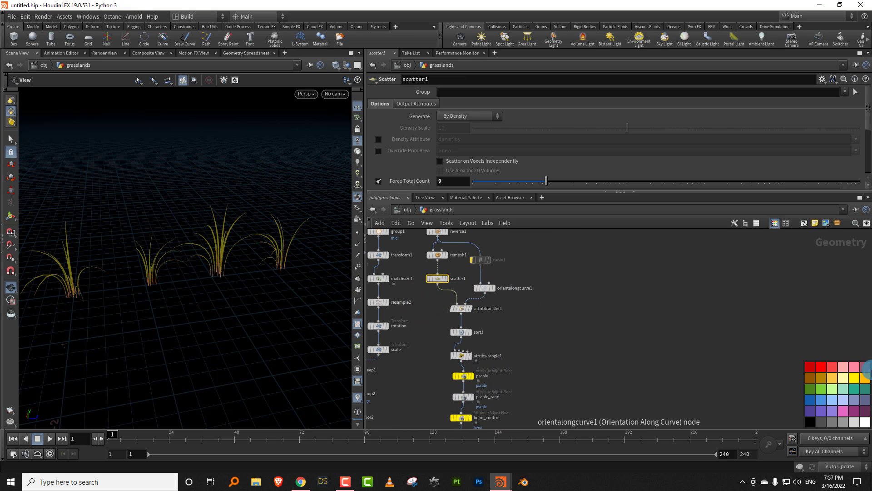
key(c)
scroll(591, 354, down, 6)
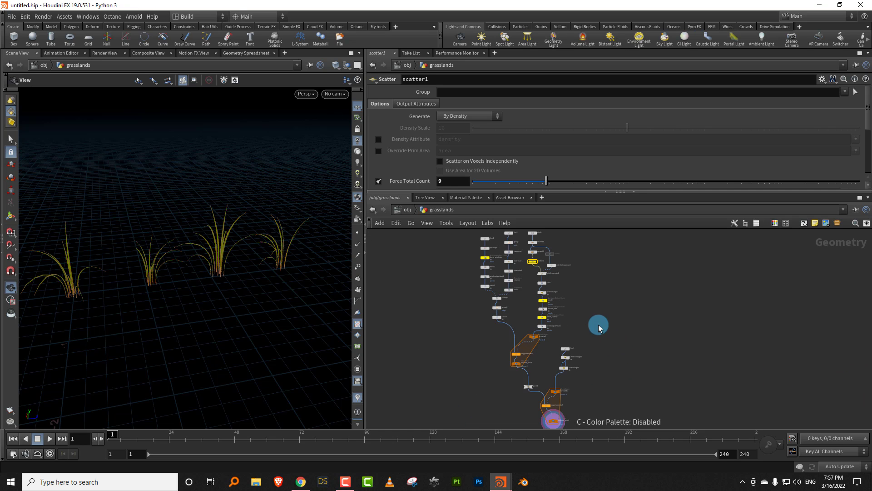
- Insert an Attribute Adjust Float node between scatteralign1 and foreachB
scroll(583, 318, up, 5)
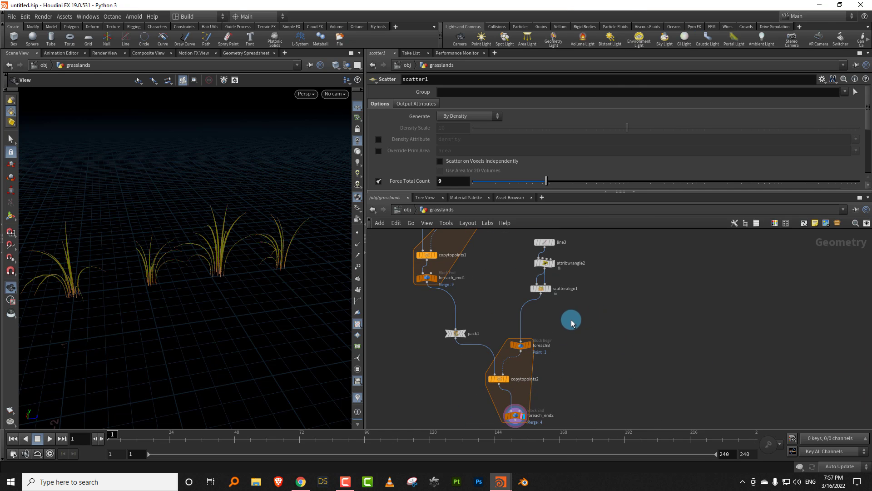
key(Tab)
text(float)
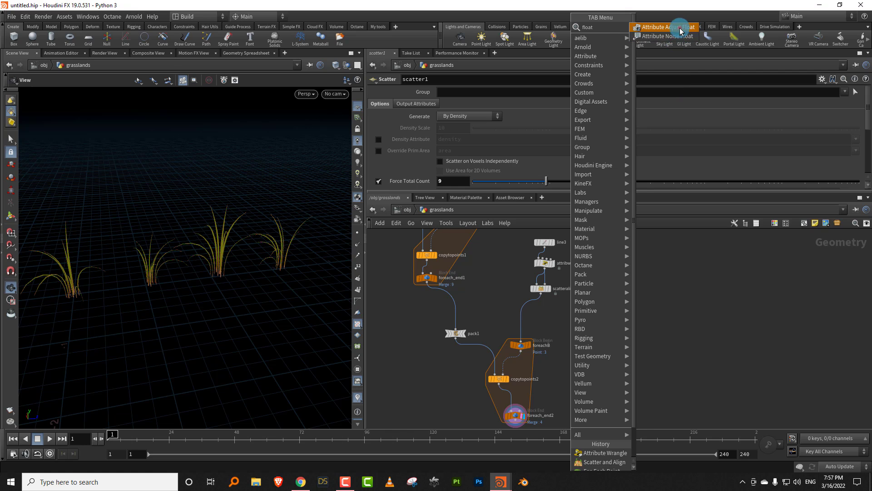
click(680, 31)
click(523, 310)
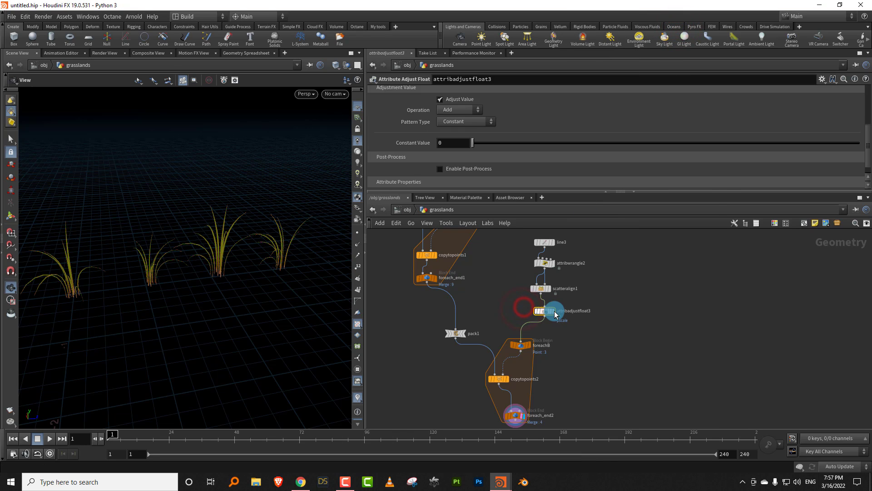
- Set attribadjustfloat3's Operation to Set Always and its Attribute Name to seed
click(478, 126)
drag(462, 191, 454, 282)
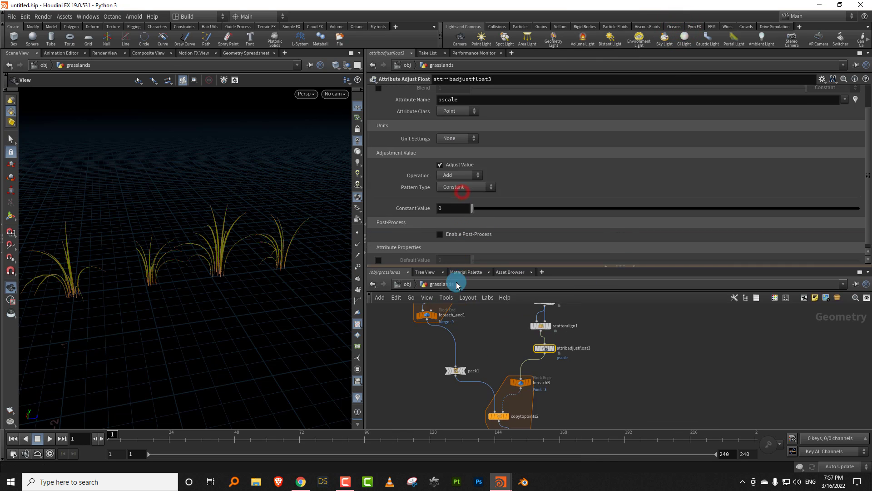
scroll(463, 181, up, 3)
click(458, 189)
click(454, 200)
double_click(466, 114)
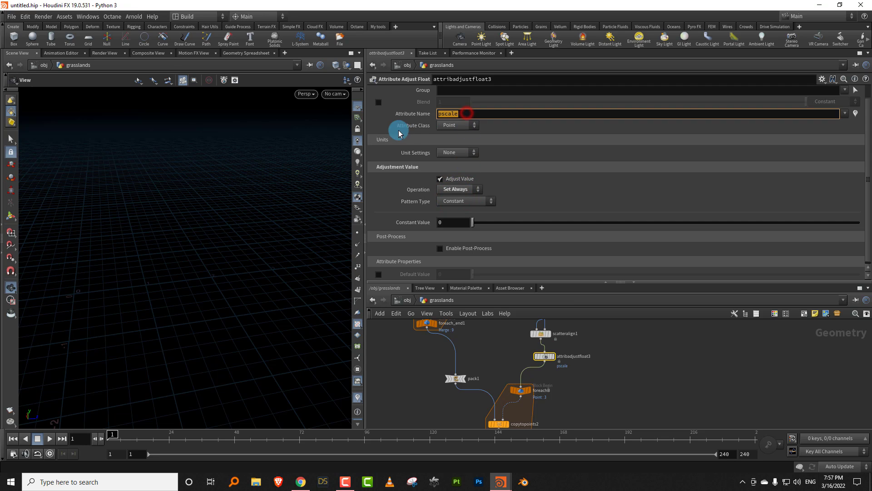
text(seed)
key(Return)
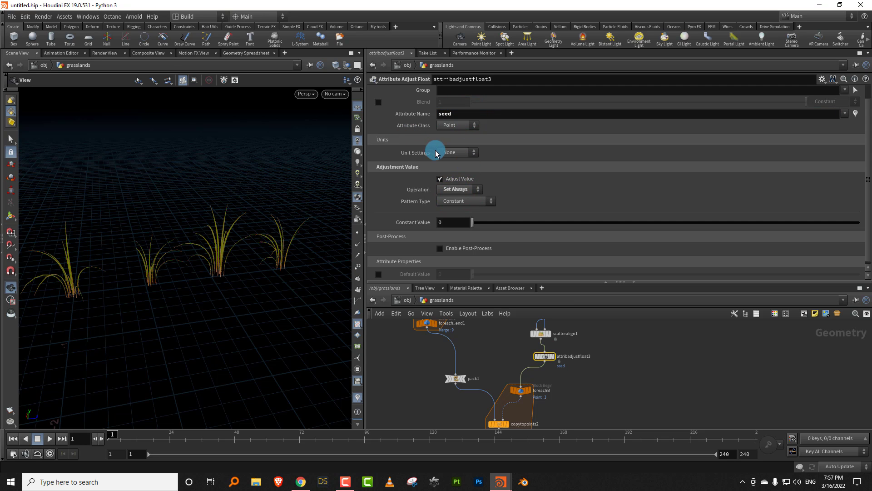
- Set the seed attribute's Pattern Type to Random with a Max Value of 10
click(489, 203)
click(477, 221)
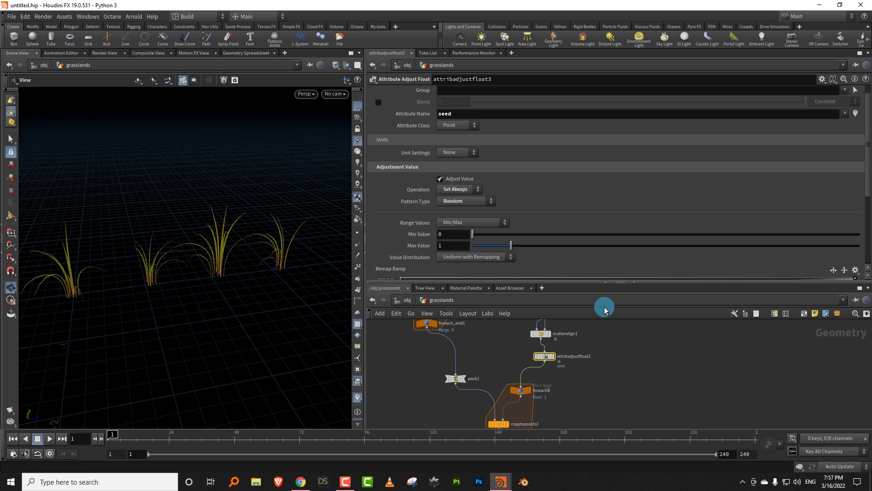
drag(538, 247, 868, 244)
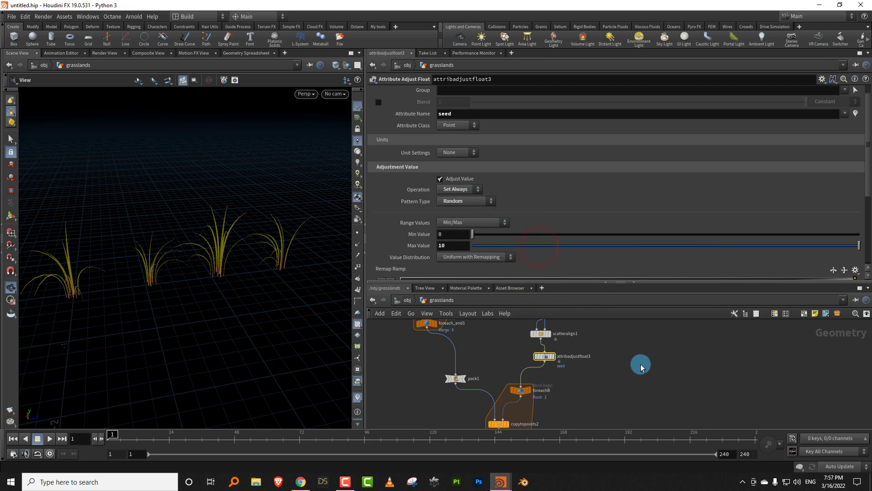
- Set scatter1's Global Seed to the expression point("../foreachB",0,"seed",0)
middle_drag(602, 383, 588, 390)
middle_drag(580, 342, 575, 398)
middle_drag(552, 364, 550, 442)
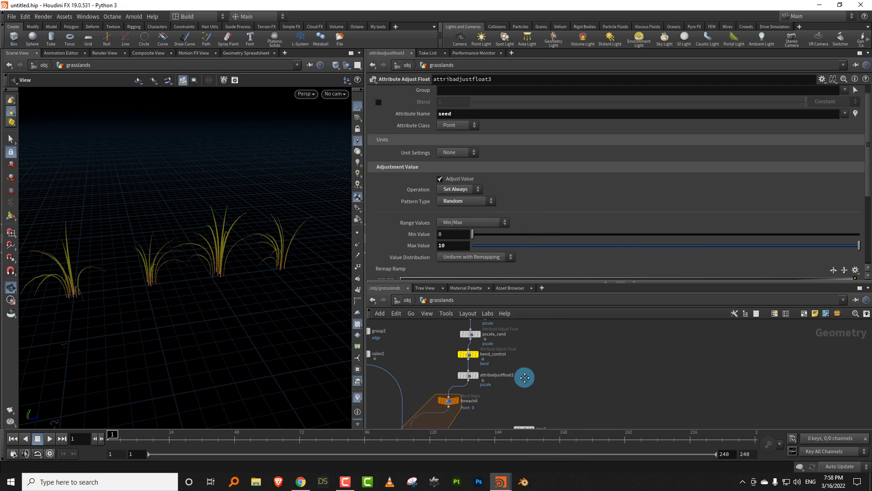
middle_drag(525, 378, 533, 415)
middle_drag(525, 369, 547, 448)
drag(461, 360, 484, 330)
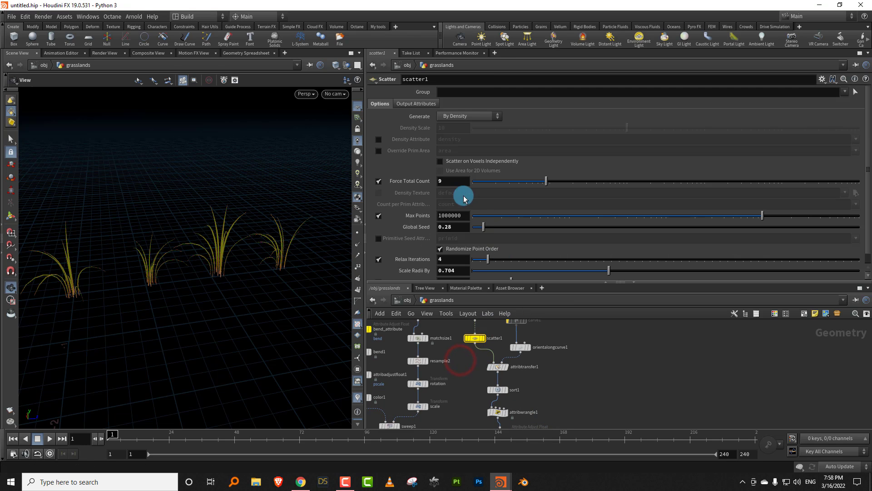
click(452, 229)
text(point()
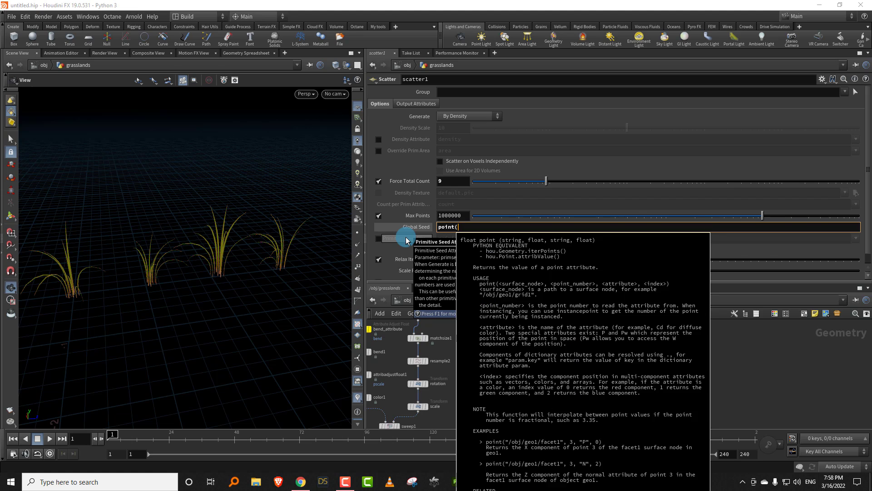
text("../for)
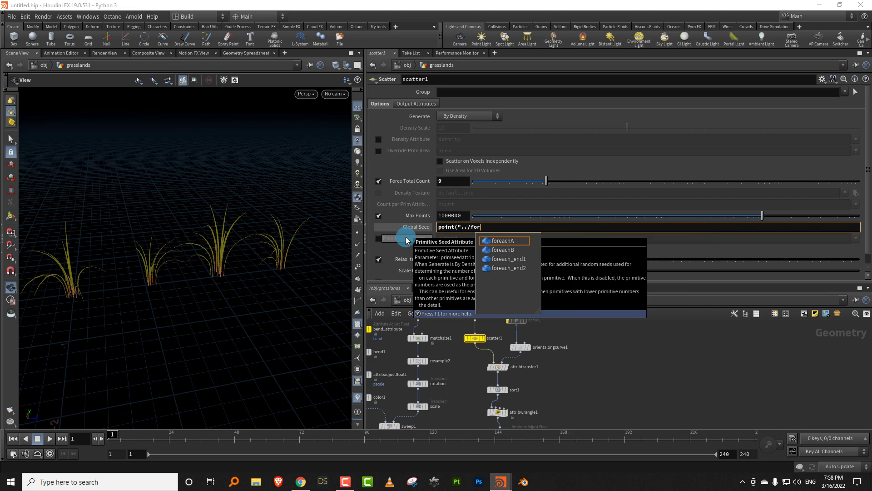
key(Down)
key(Return)
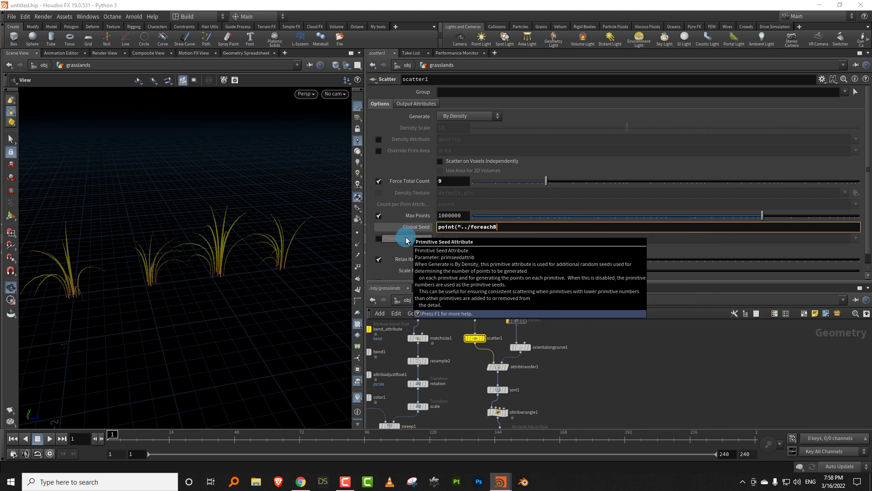
text(")
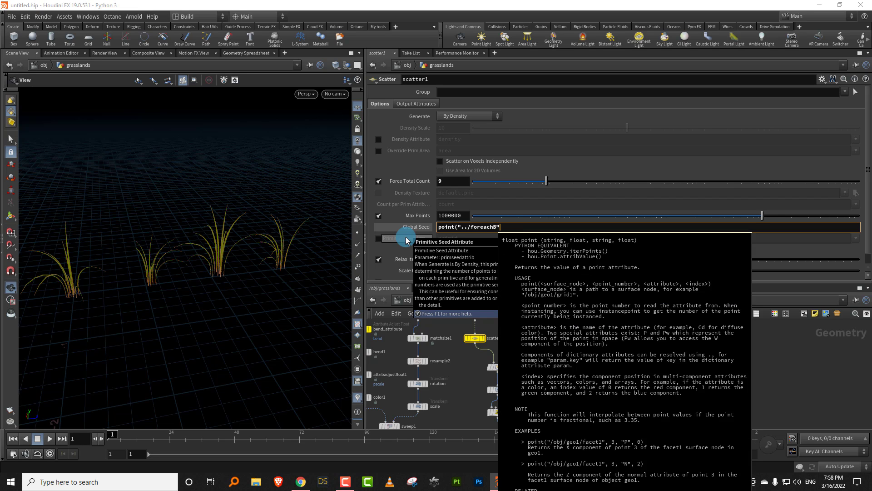
text(,0,"seed)
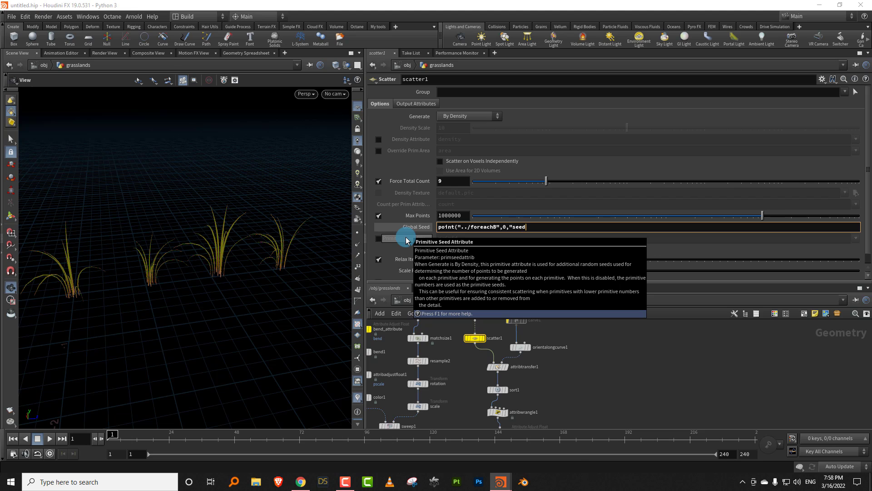
text(",0)
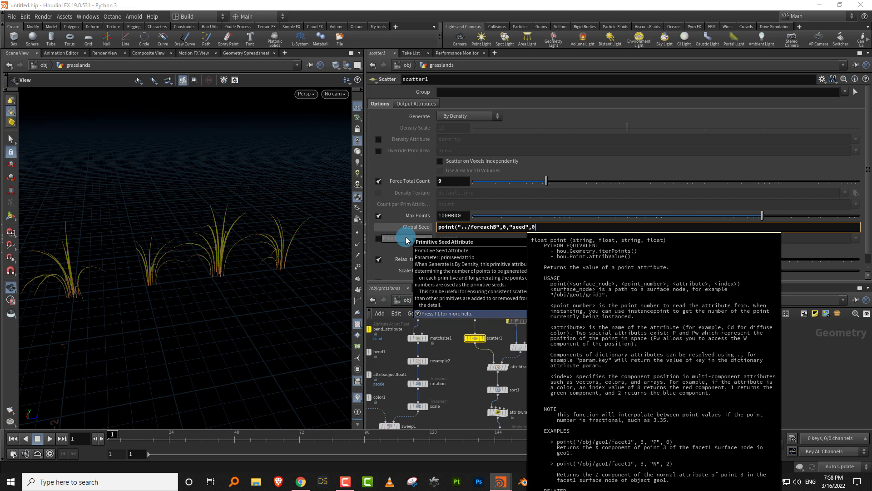
text())
key(Return)
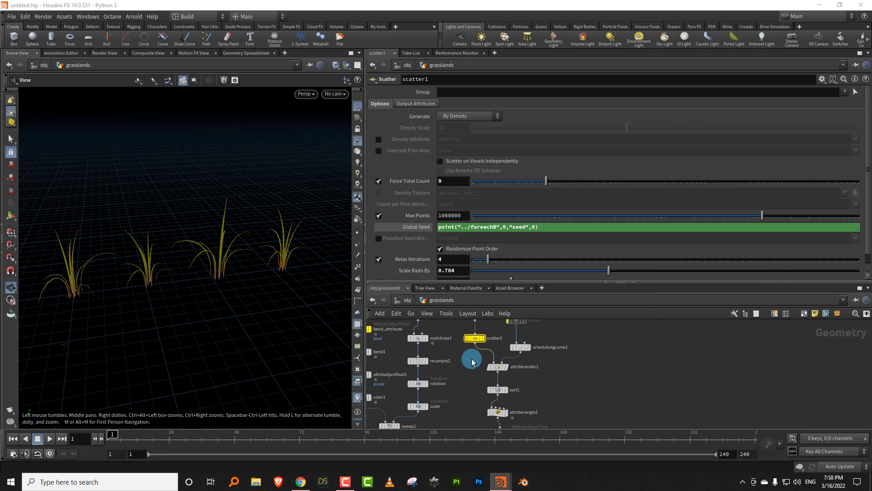
- Set the random Seed of attribadjustfloat3 to 20 and check the clump variation in the viewport
middle_drag(598, 354, 590, 312)
middle_drag(586, 418, 581, 314)
middle_drag(578, 420, 571, 360)
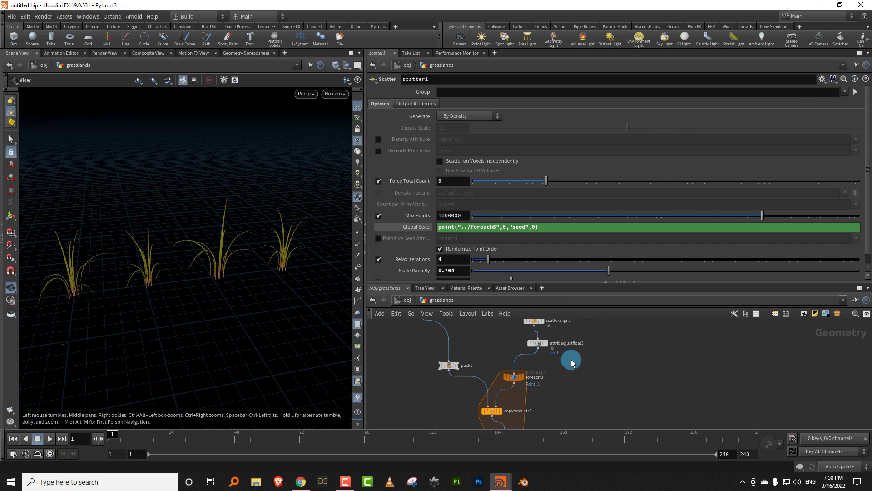
click(538, 343)
drag(860, 190, 858, 219)
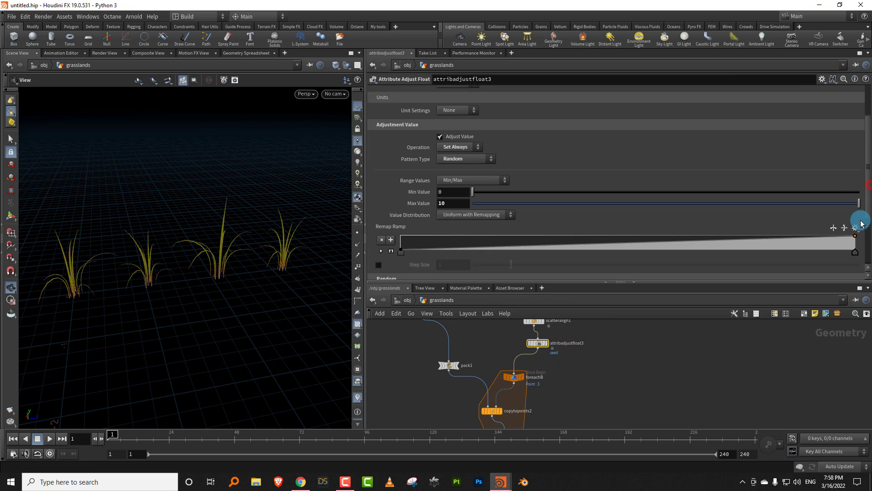
click(533, 255)
drag(537, 259, 549, 260)
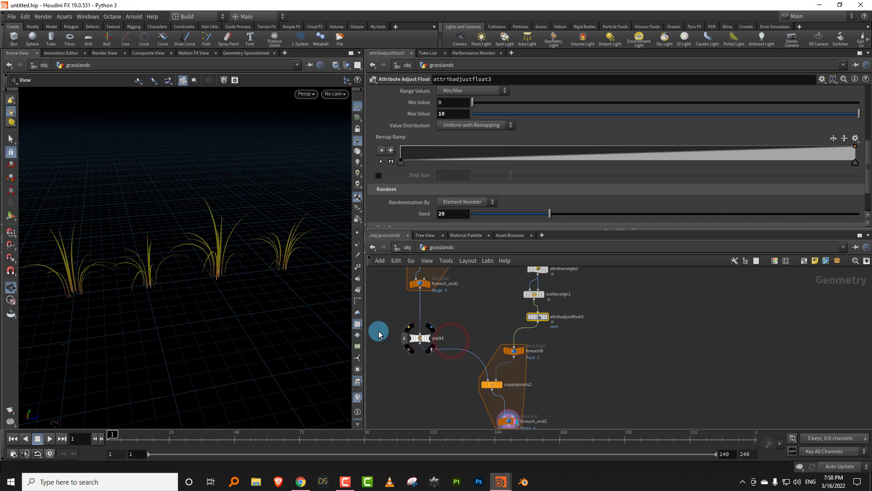
mouse_move(253, 261)
mouse_down()
mouse_move(267, 277)
mouse_move(288, 277)
mouse_move(247, 272)
mouse_up()
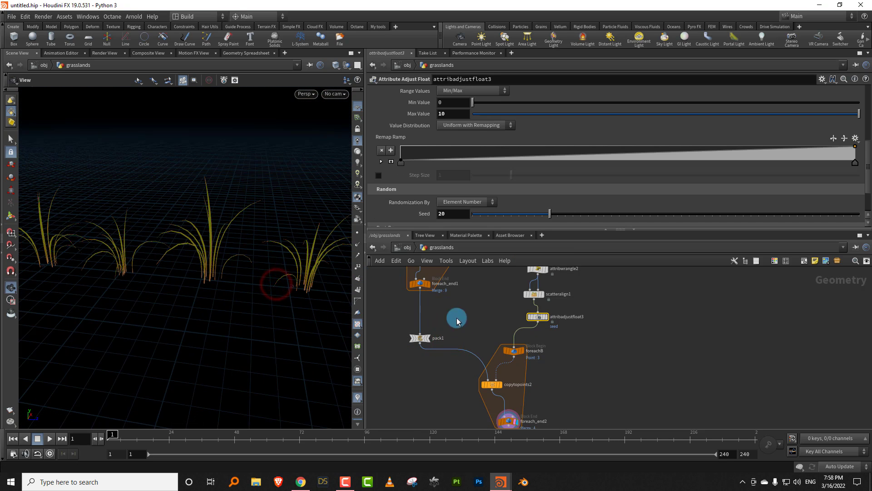
- Insert an Attribute Adjust Color node between foreach_end1 and pack1
middle_drag(456, 318, 470, 331)
scroll(445, 334, up, 2)
key(Tab)
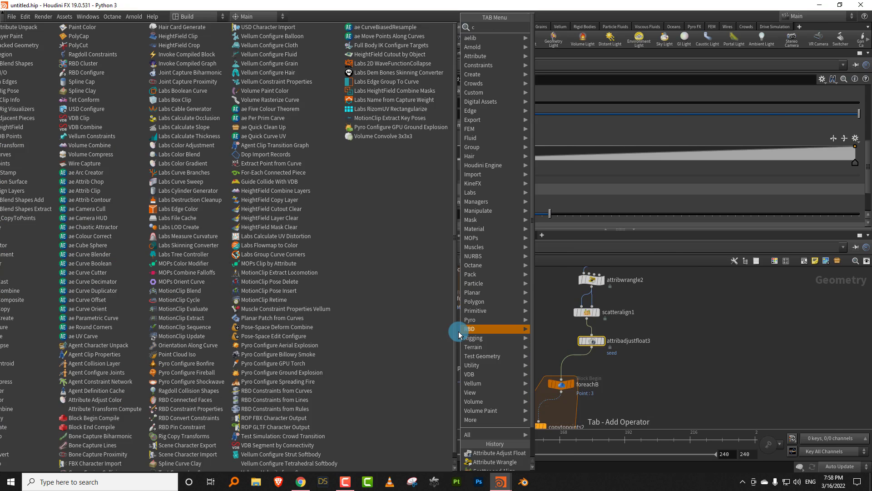
text(color)
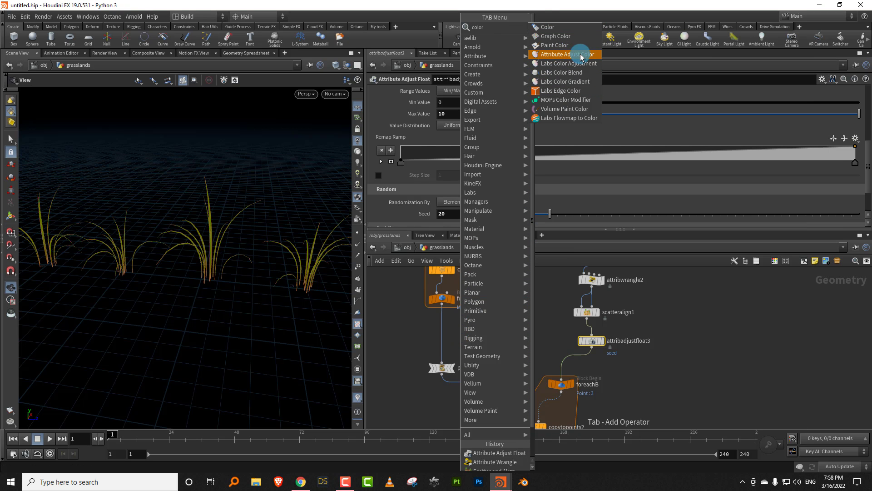
click(581, 54)
click(444, 334)
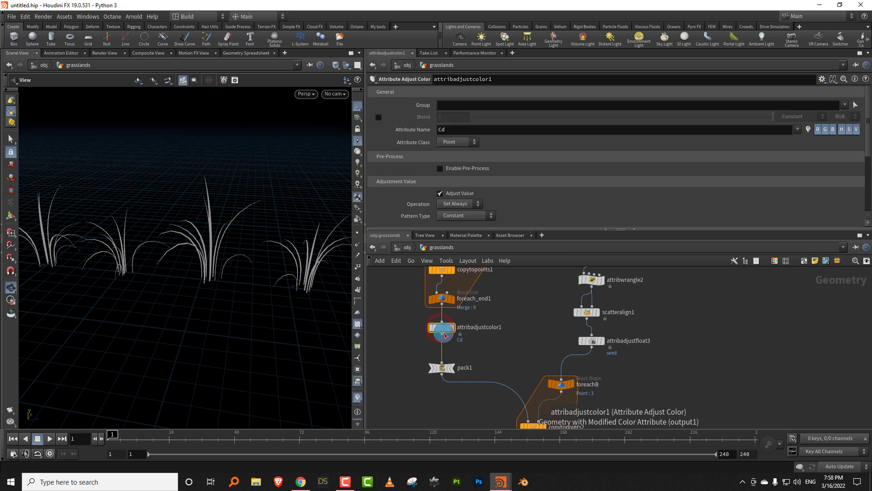
drag(444, 335, 439, 337)
click(485, 343)
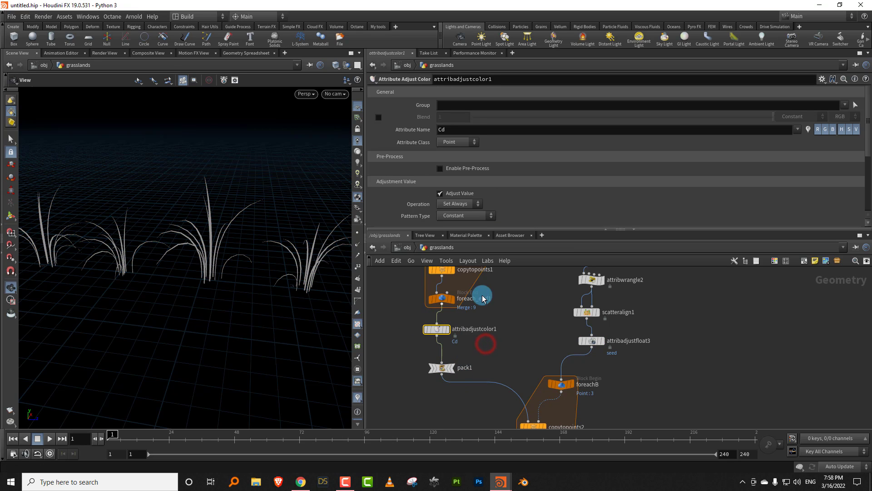
- Disable Adjust Value on attribadjustcolor1 and enable Color Correction with its Hue Shift option
click(444, 194)
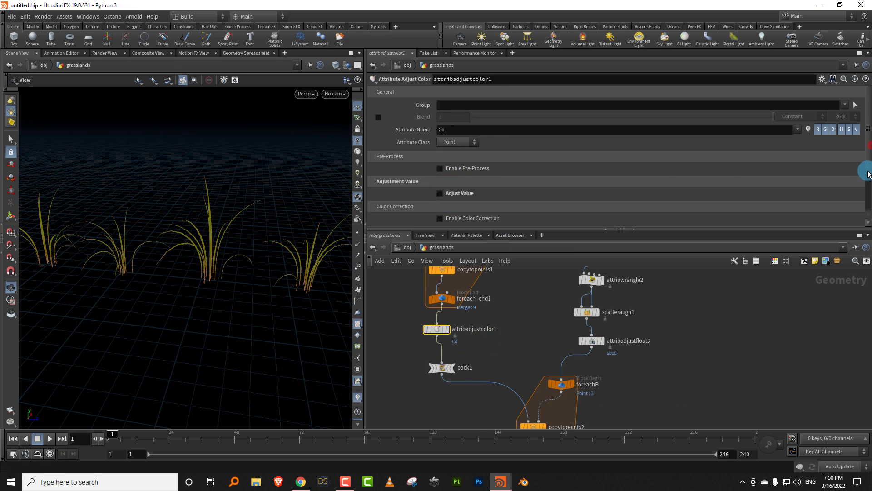
scroll(862, 174, down, 4)
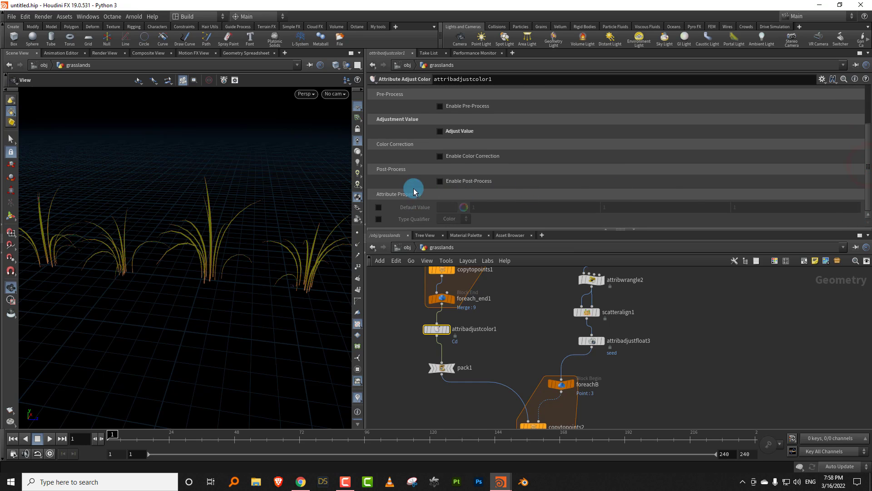
click(379, 167)
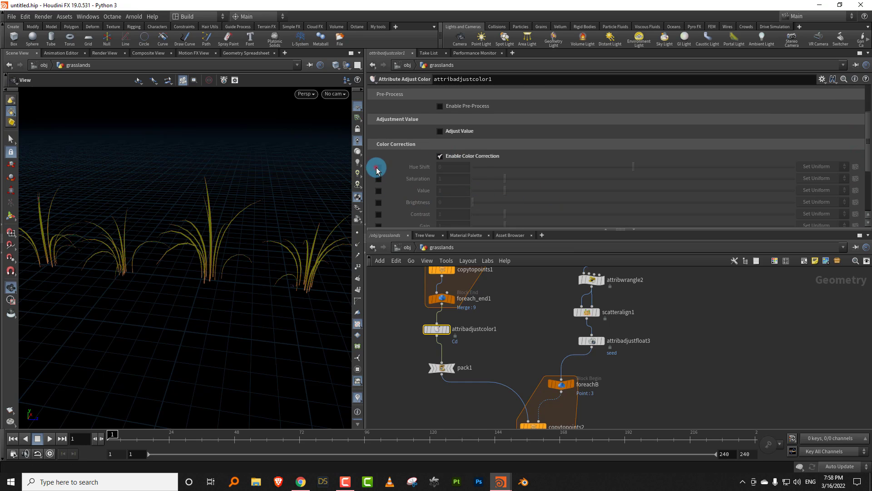
- Try positive and negative Hue Shift values on the grass clumps, and reset the Hue Shift to 0
drag(636, 167, 693, 173)
mouse_move(621, 167)
mouse_down()
mouse_move(584, 165)
mouse_move(621, 166)
mouse_up()
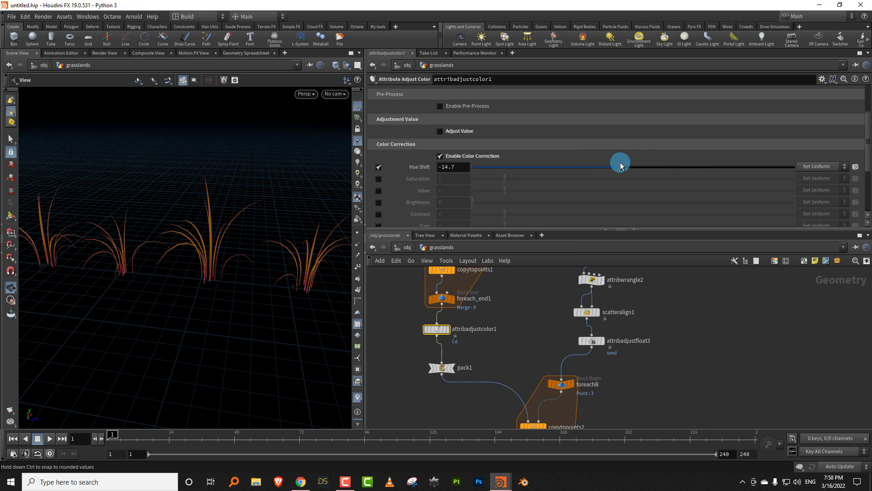
click(673, 168)
drag(637, 170, 660, 170)
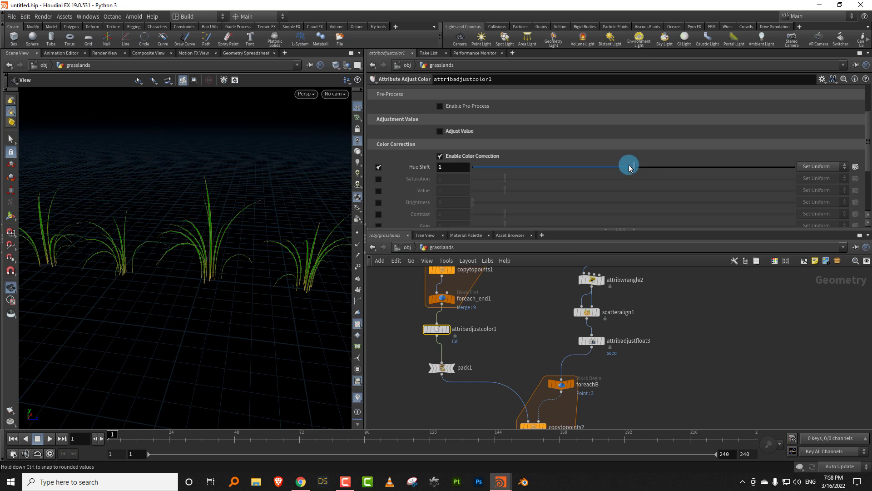
drag(629, 165, 627, 166)
drag(458, 171, 422, 177)
text(0)
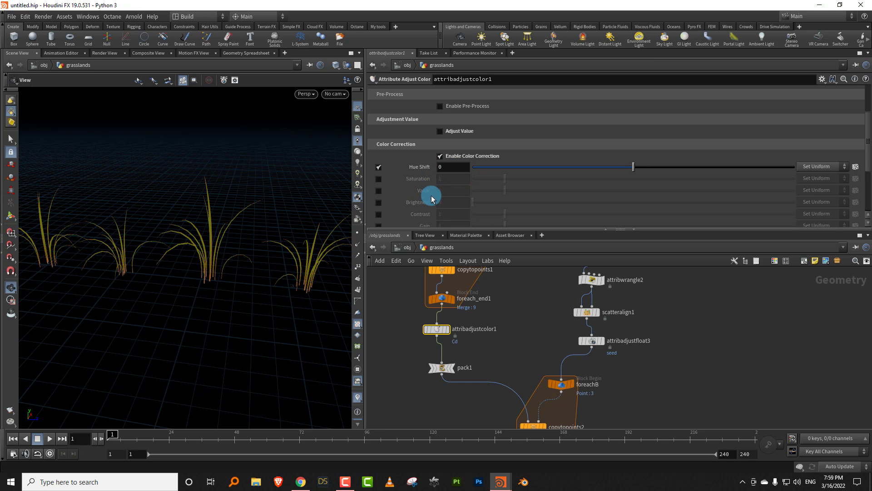
click(665, 168)
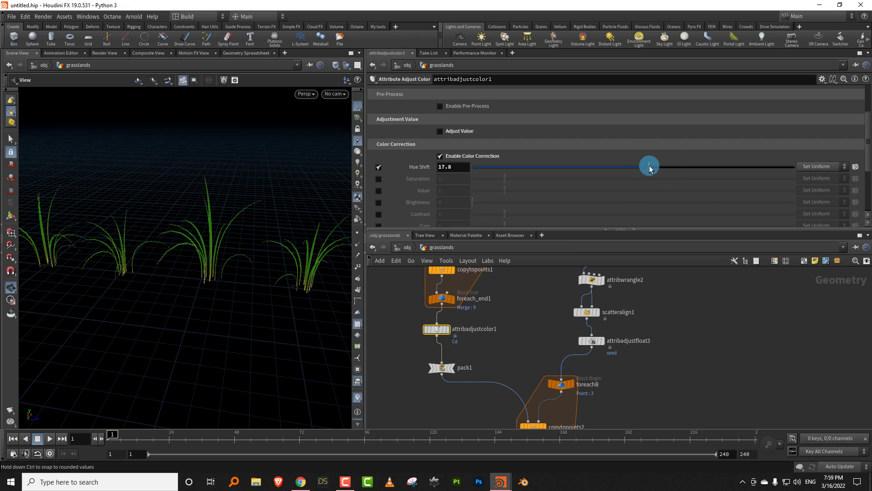
click(454, 171)
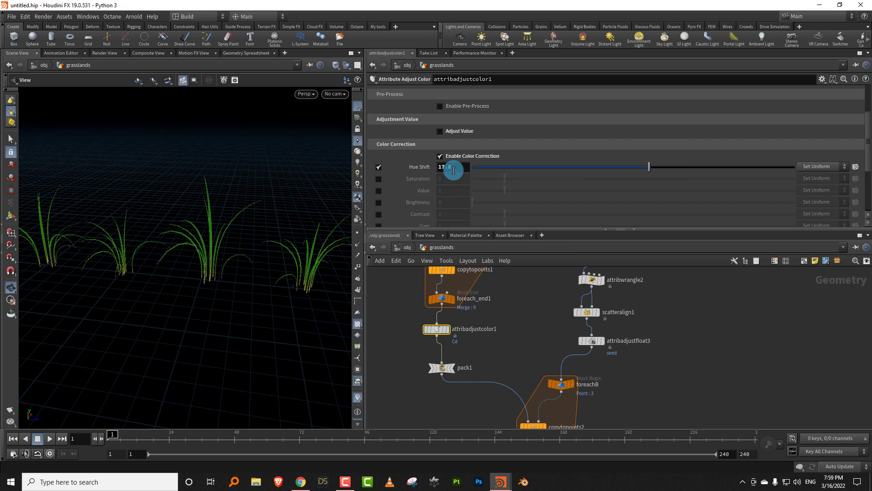
drag(462, 170, 419, 189)
text(0)
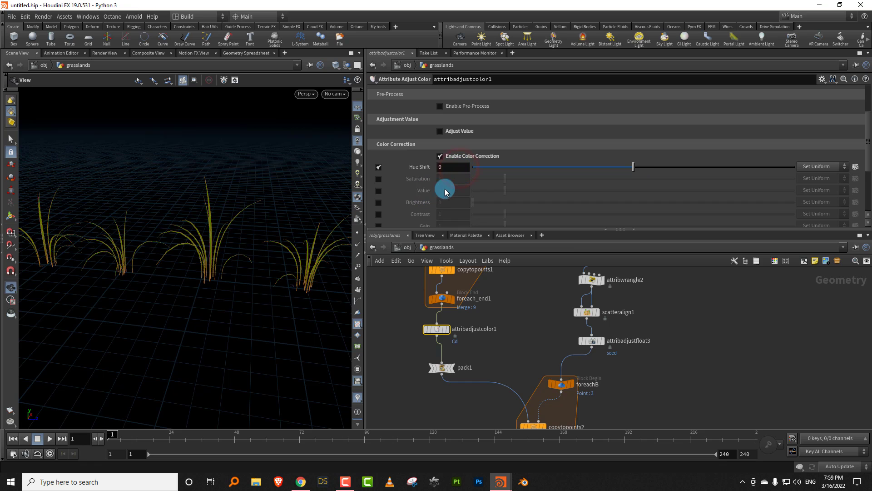
- Add a Resample node beside line3 and attribwrangle2
drag(259, 255, 244, 280)
scroll(249, 283, down, 3)
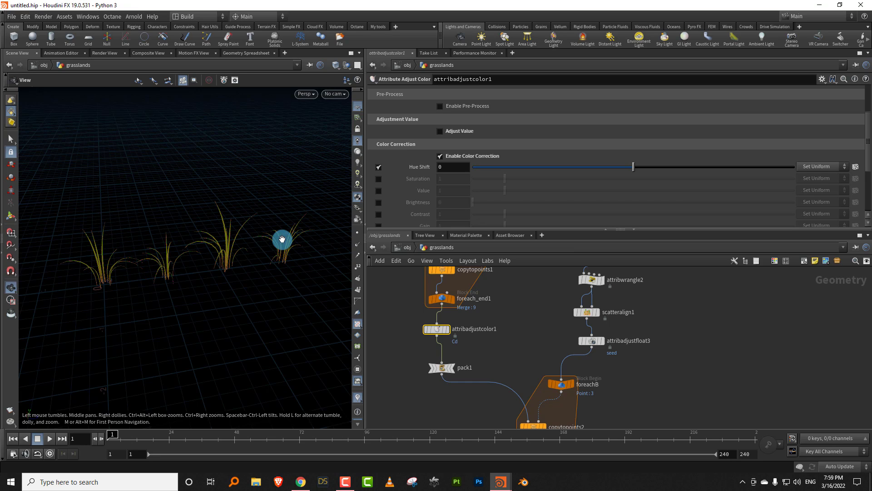
scroll(623, 382, down, 5)
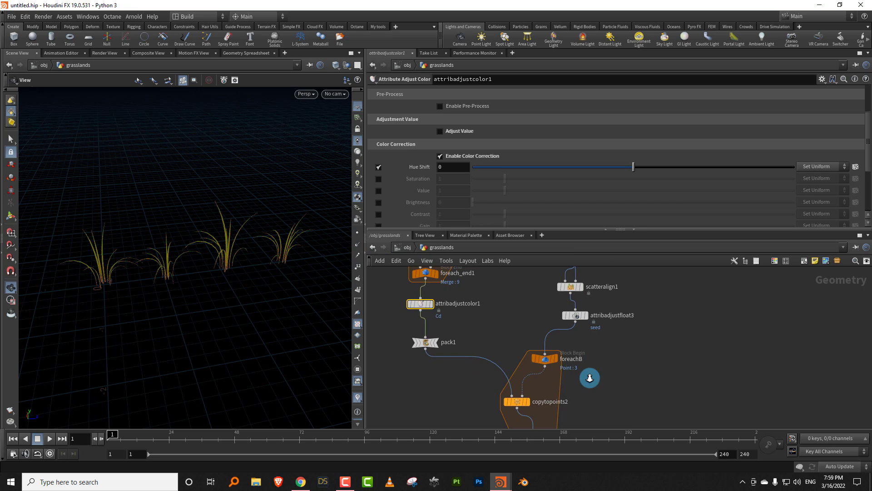
scroll(606, 352, up, 4)
scroll(568, 348, up, 4)
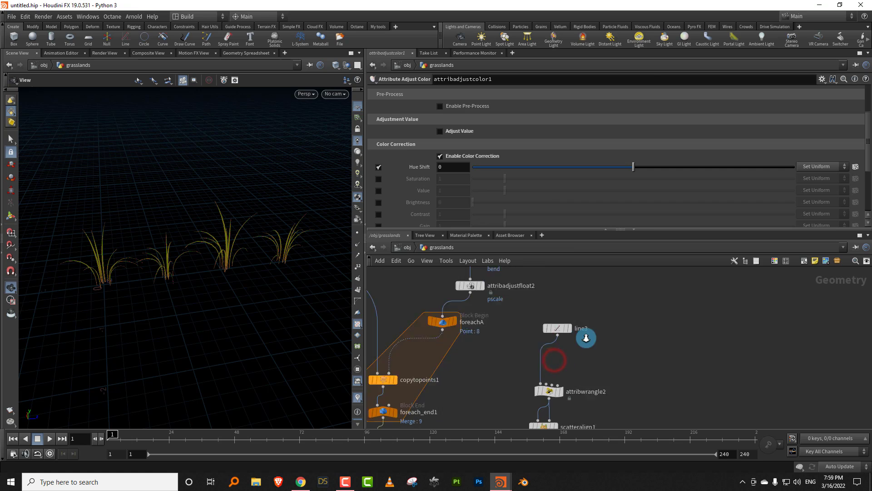
key(Tab)
text(resa)
key(Return)
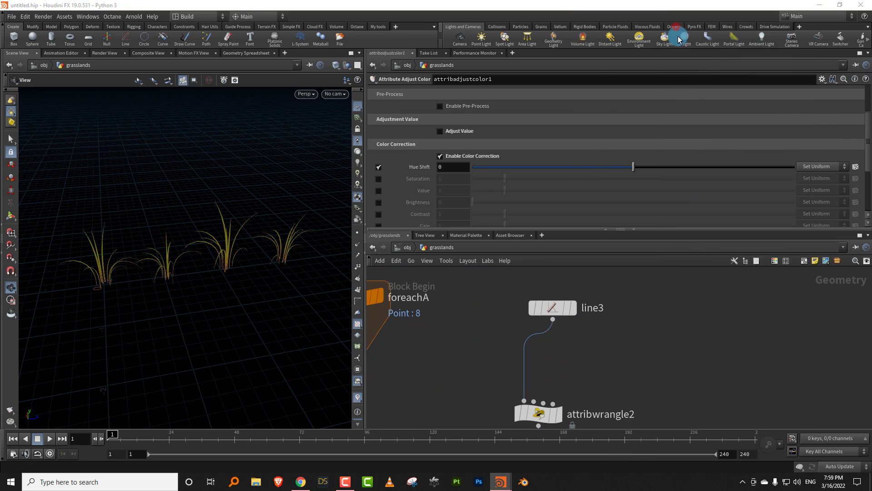
click(631, 350)
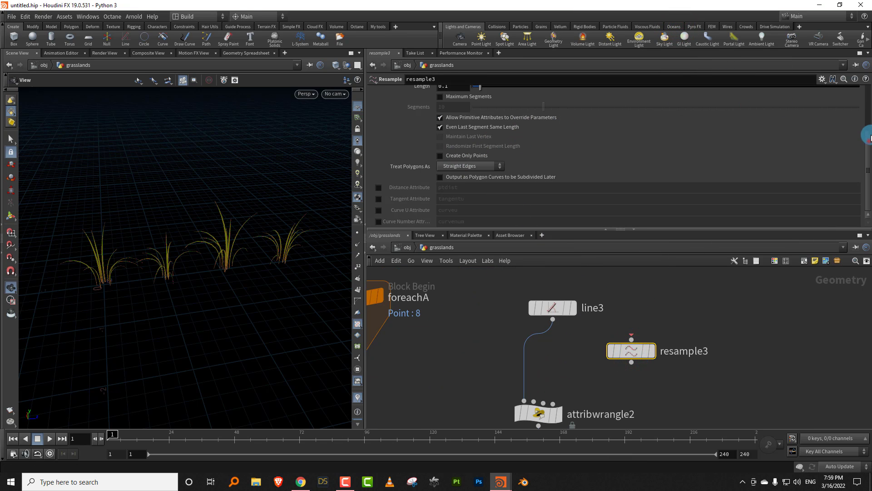
- Turn off the maximum segment length on resample3 and enable its Curve U Attribute output as curveu
scroll(865, 136, up, 3)
click(481, 127)
scroll(859, 160, down, 3)
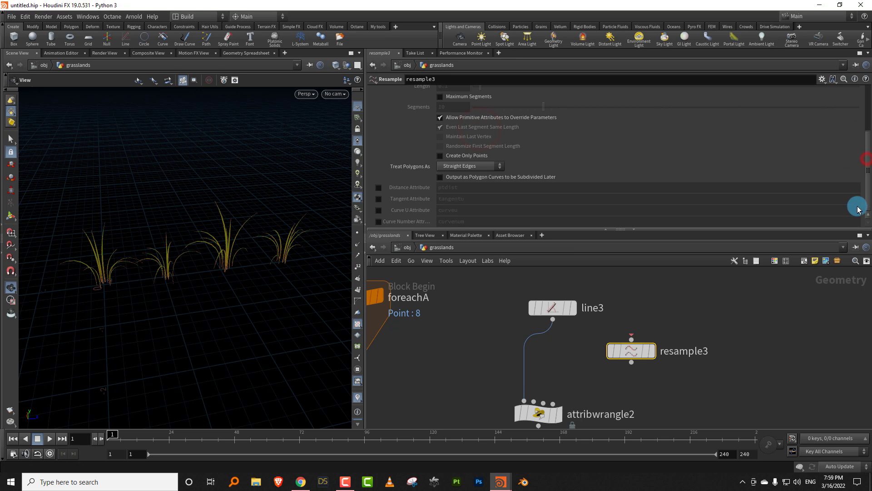
click(379, 209)
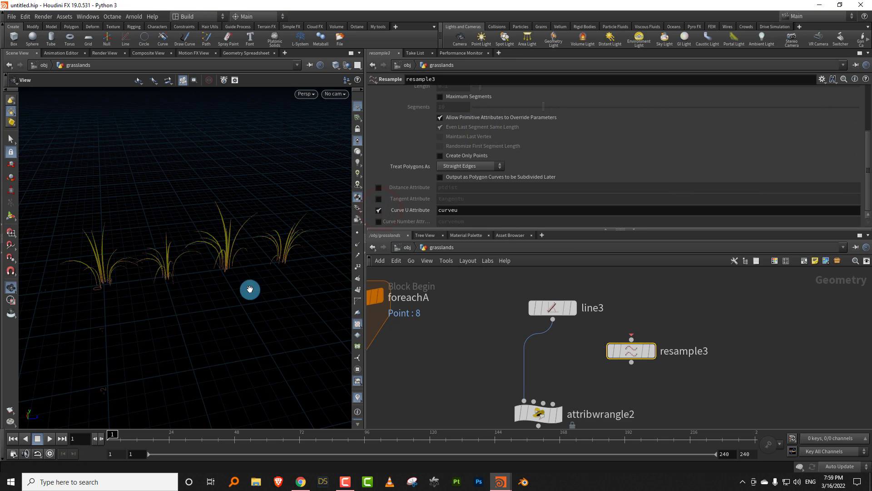
- Insert resample3 into the connection between line3 and attribwrangle2
mouse_move(634, 355)
drag(635, 355, 542, 369)
mouse_move(634, 340)
mouse_down()
mouse_move(581, 358)
mouse_move(634, 340)
mouse_up()
middle_drag(636, 340, 633, 277)
middle_drag(622, 396, 639, 313)
- Move the foreachB, copytopoints2 and foreach_end2 nodes down to make room below attribadjustfloat3, undoing the accidental wiring
scroll(636, 316, down, 3)
middle_drag(582, 360, 569, 347)
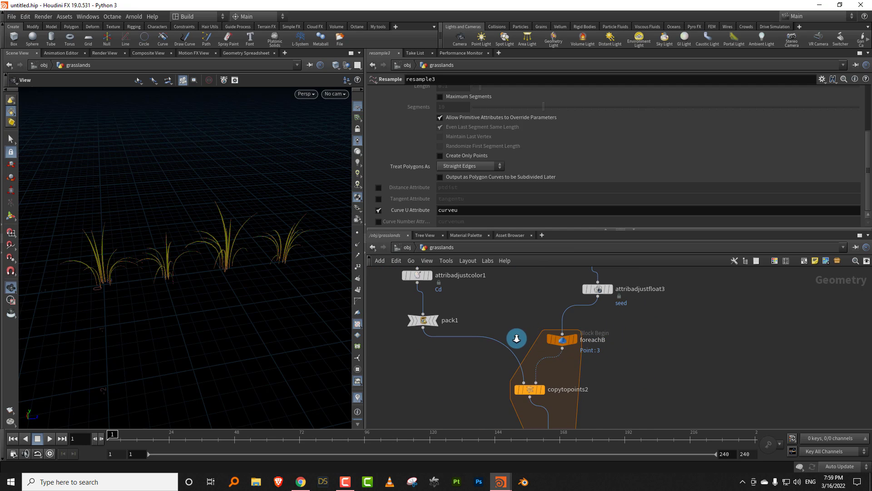
scroll(518, 334, down, 3)
drag(520, 313, 571, 423)
click(547, 336)
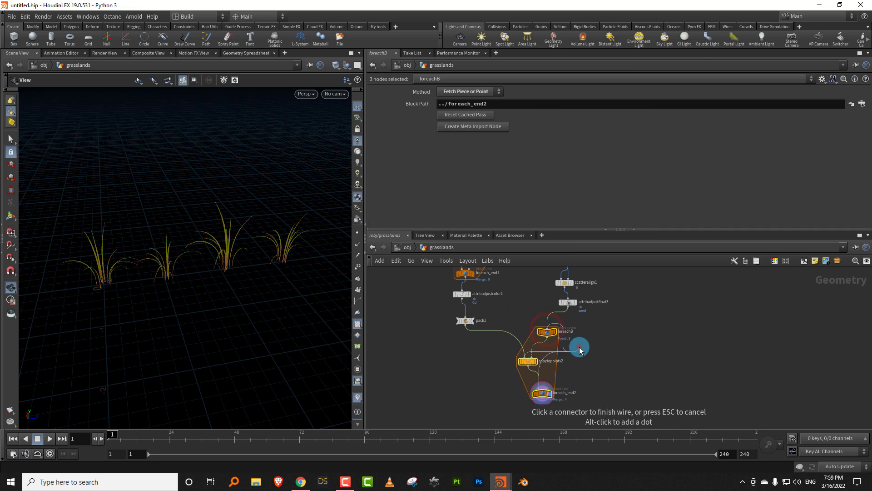
click(571, 344)
key(ctrl+z)
click(582, 329)
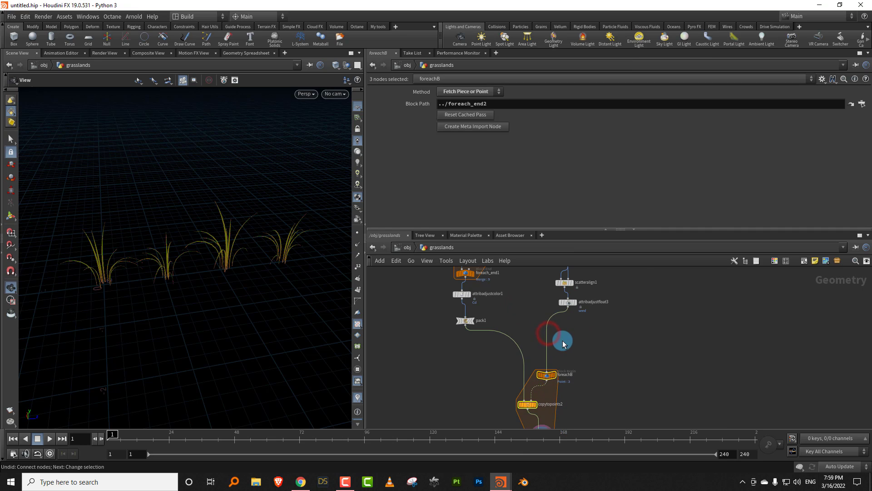
- Insert an Attribute Adjust Float node between attribadjustfloat3 and foreachB
scroll(587, 357, up, 3)
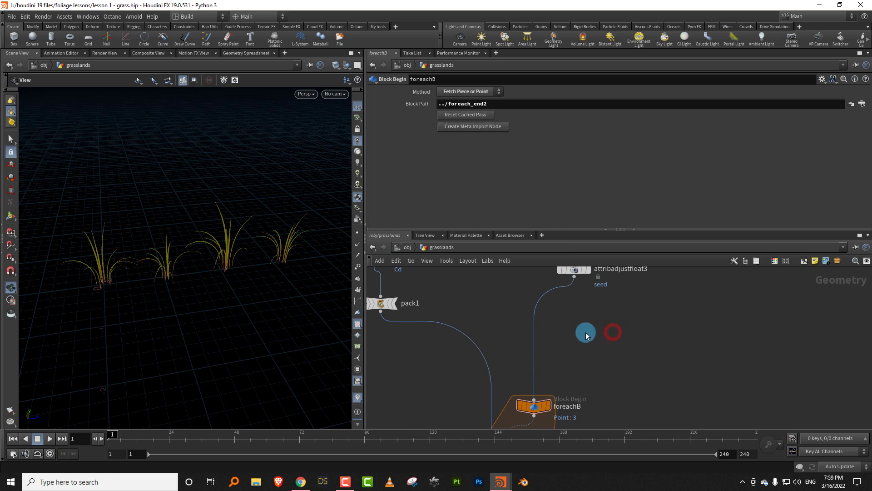
middle_drag(580, 331, 571, 351)
key(Tab)
text(flo)
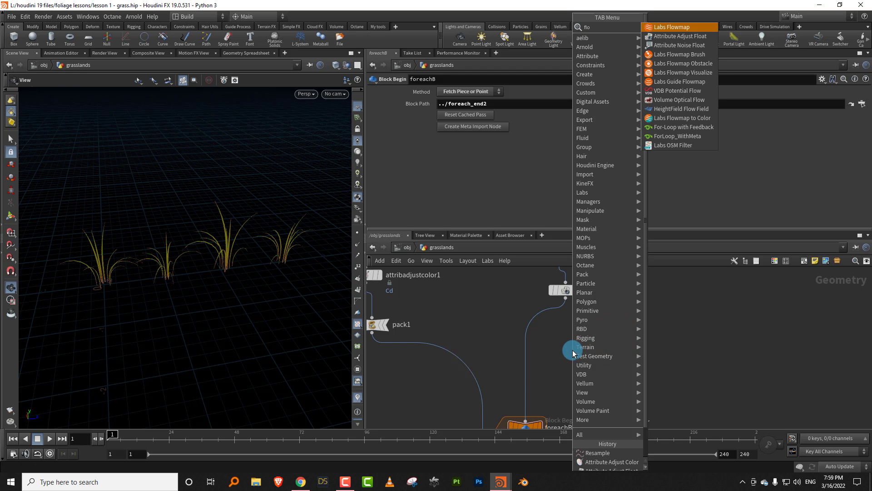
click(680, 36)
click(531, 334)
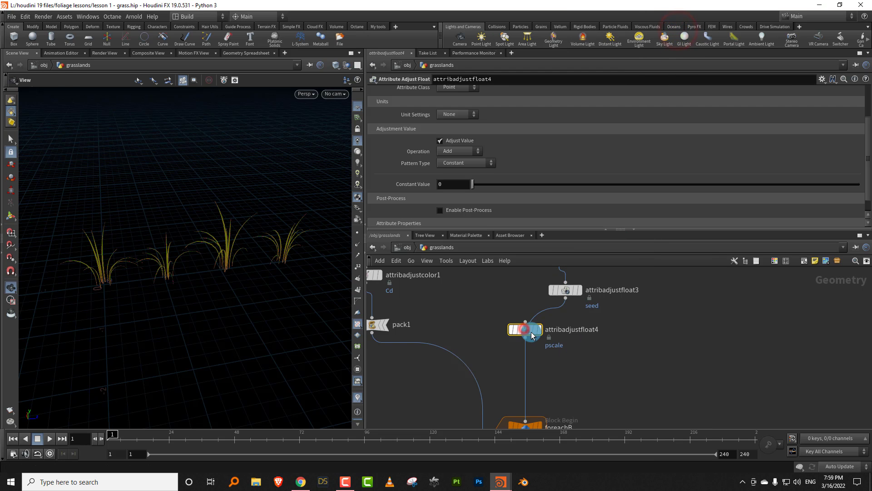
drag(518, 329, 540, 343)
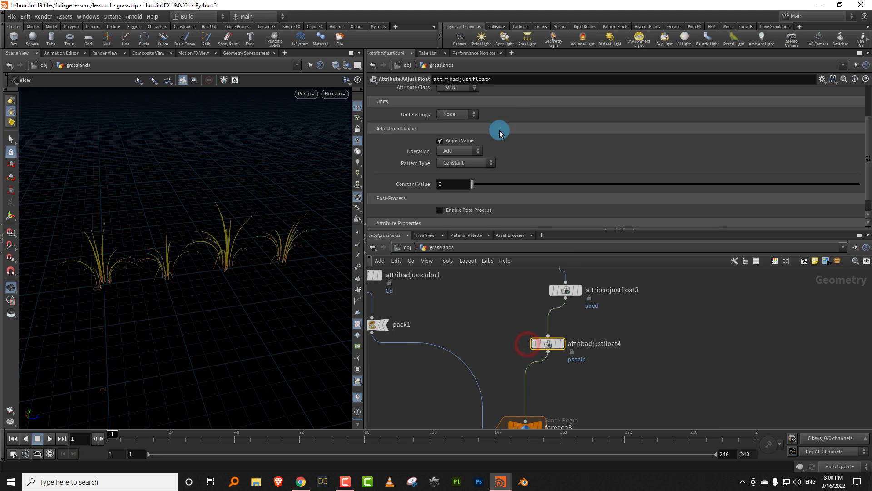
- Set attribadjustfloat4's Attribute Name to col and its Operation to Set Always
drag(868, 145, 867, 103)
click(462, 135)
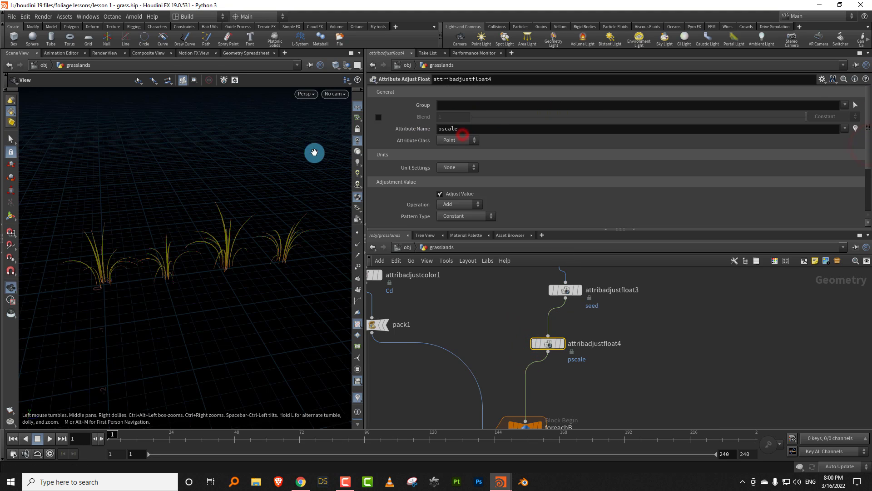
double_click(482, 131)
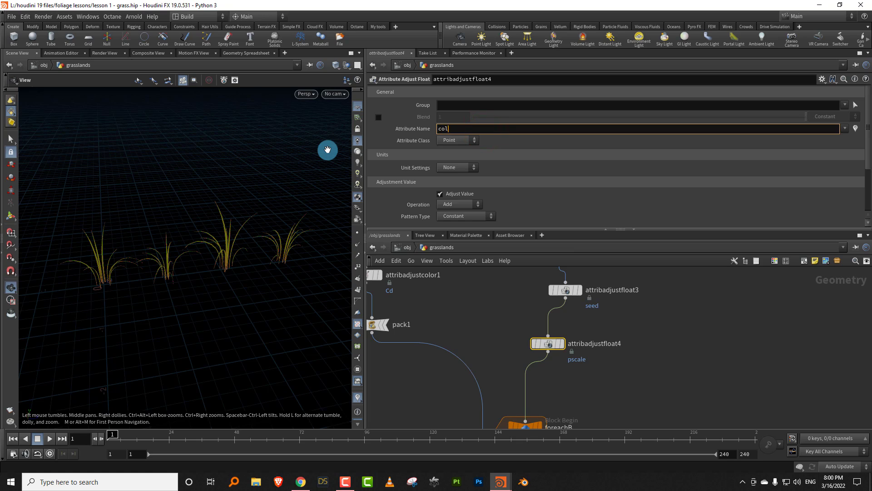
key(Return)
click(460, 205)
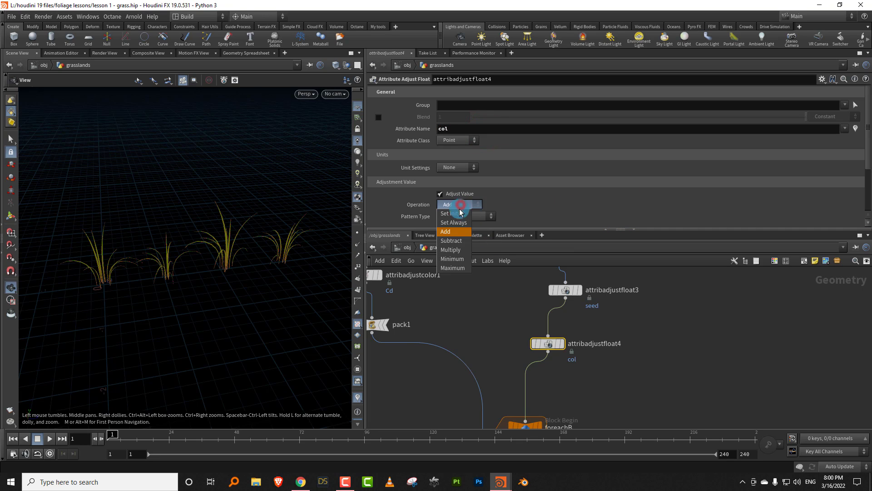
click(454, 223)
- Set the Pattern Type of the col attribute to Remap Attribute
click(464, 217)
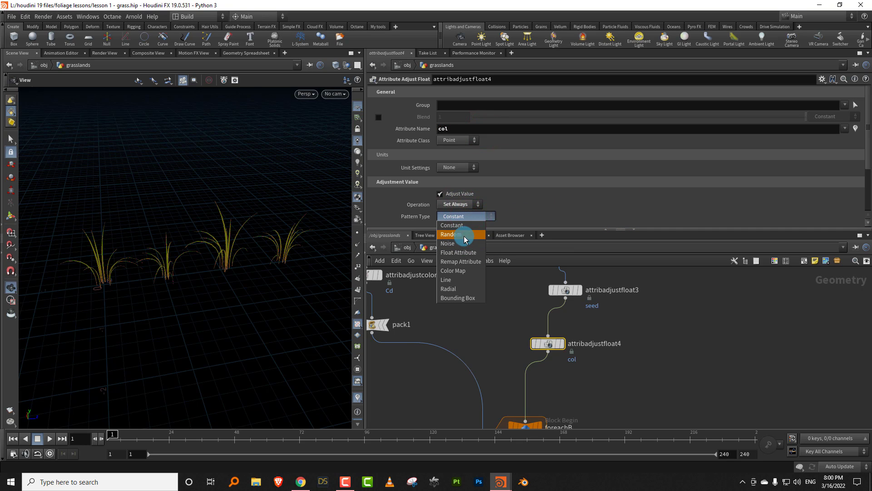
click(464, 237)
drag(661, 230, 664, 267)
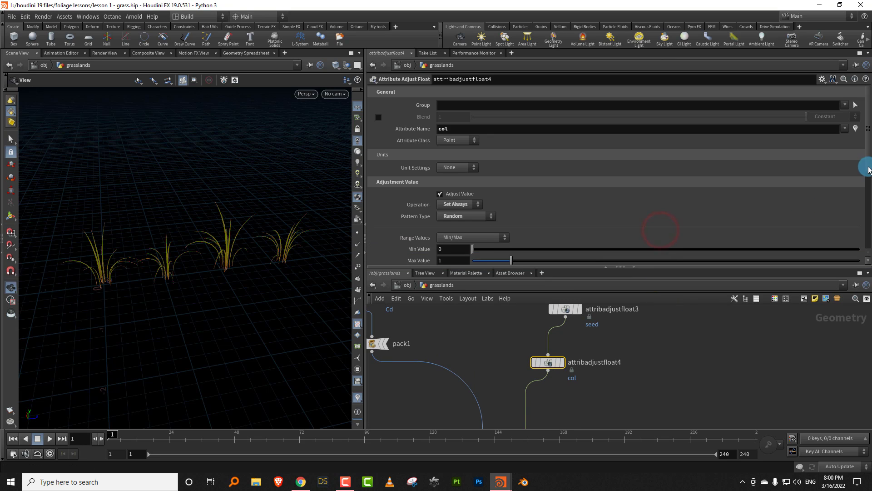
mouse_move(868, 169)
mouse_down()
mouse_move(862, 194)
mouse_move(863, 184)
mouse_up()
click(474, 168)
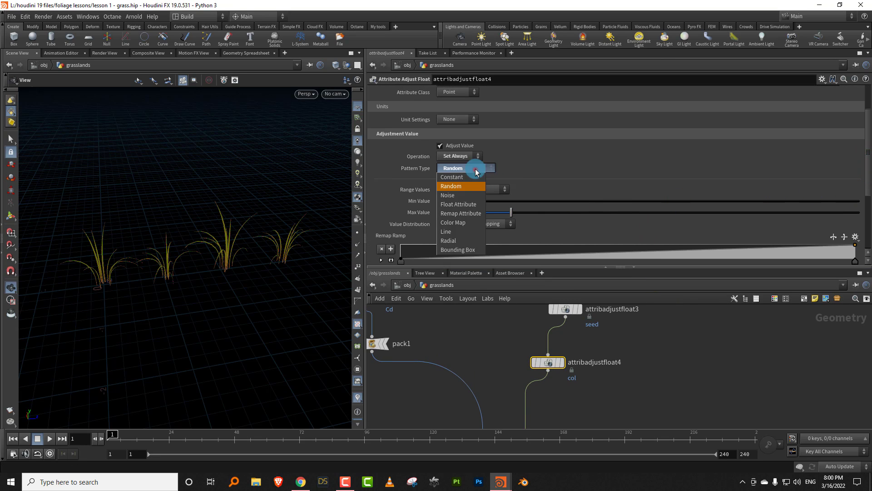
click(471, 215)
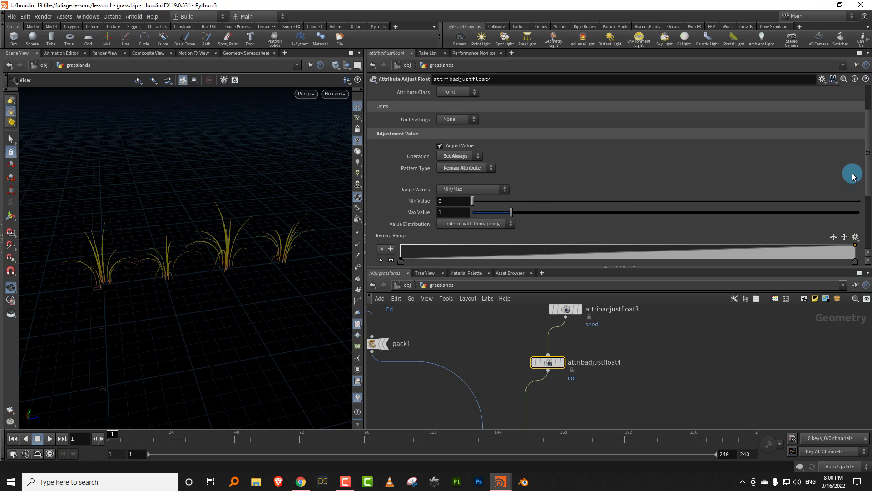
- Set attribadjustfloat4's Source Attribute to curveu and its Max Value to 10
drag(869, 171, 854, 230)
double_click(455, 193)
text(cur)
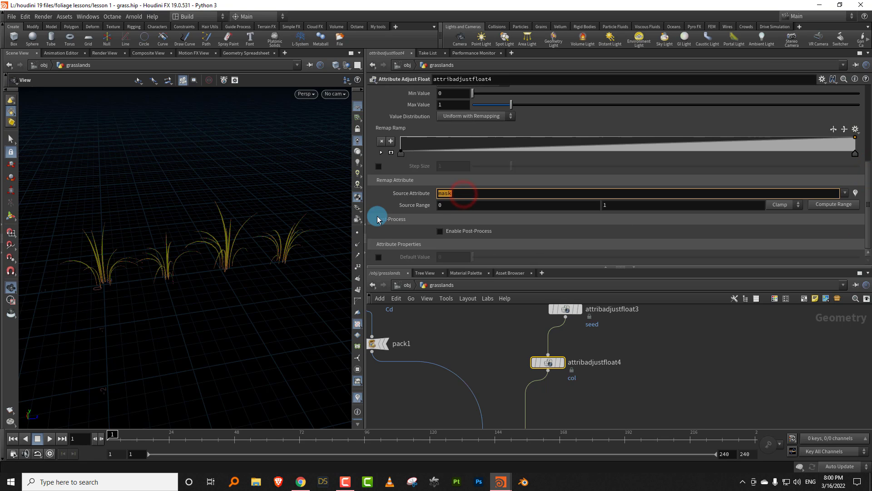
text(veu)
key(Return)
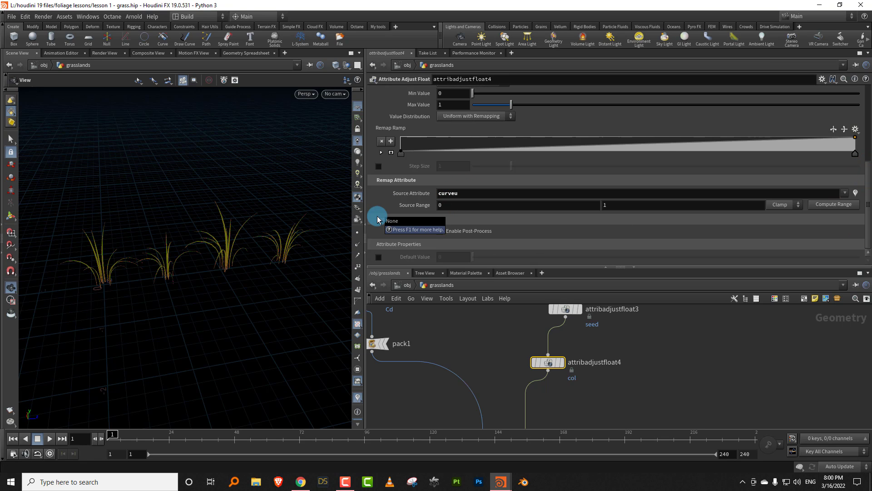
drag(302, 209, 283, 237)
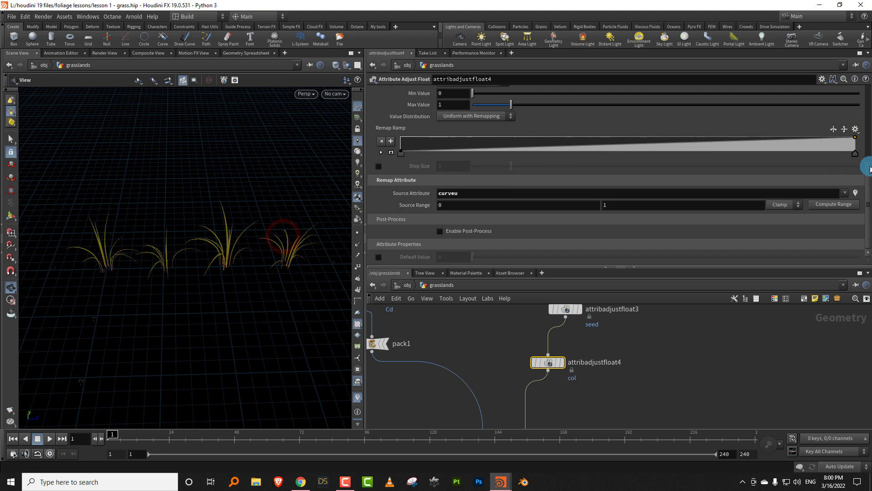
drag(868, 178, 863, 145)
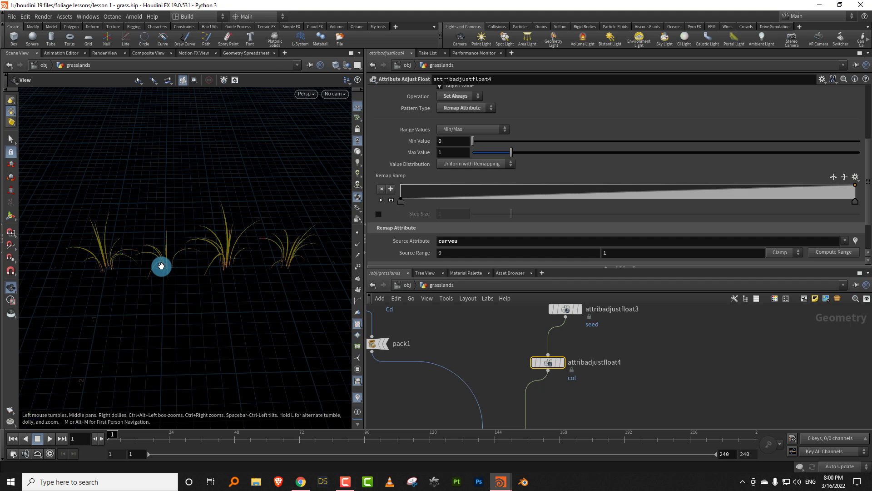
drag(168, 263, 175, 247)
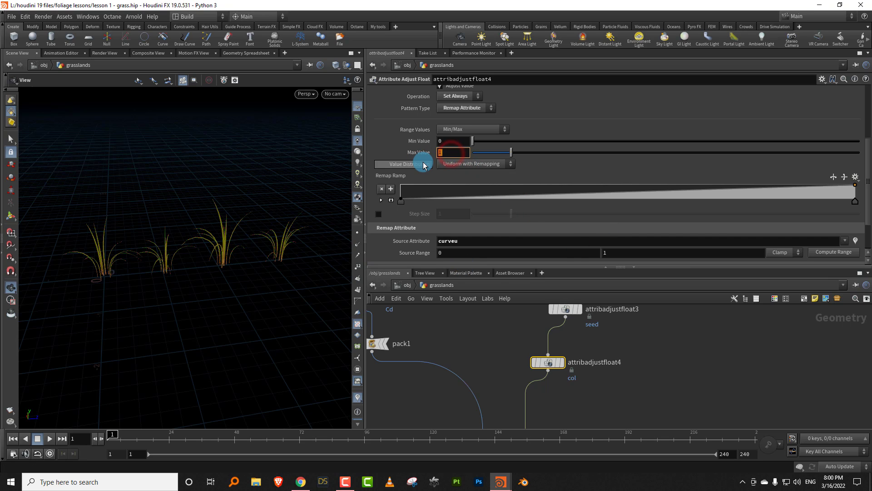
text(0)
key(Return)
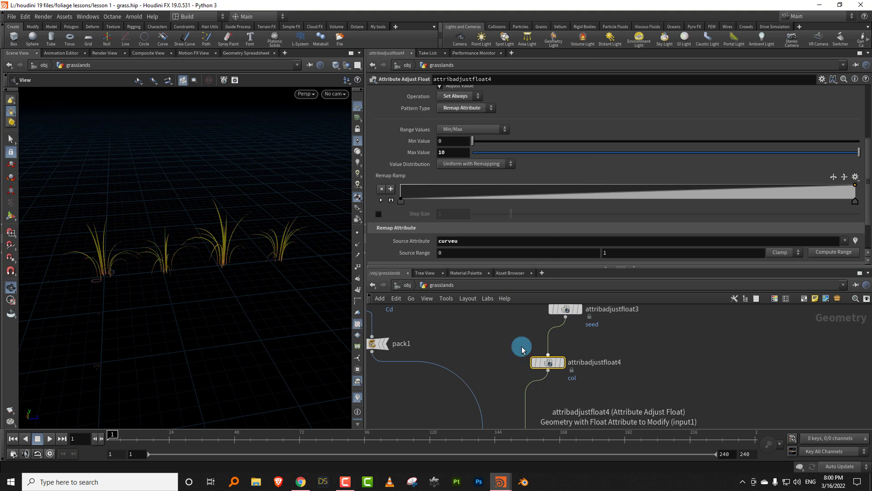
- Copy the Global Seed expression that reads the seed attribute from the scatter1 node
scroll(498, 354, down, 4)
middle_drag(501, 325, 487, 466)
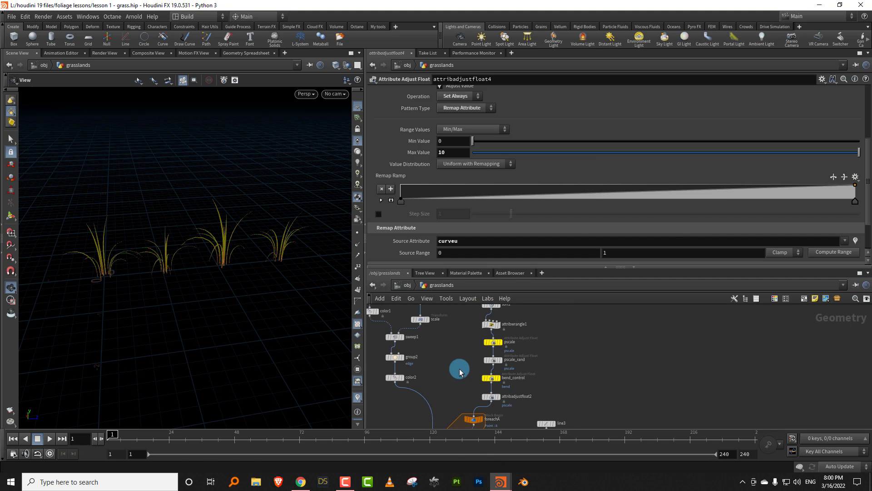
middle_drag(459, 369, 453, 470)
click(470, 360)
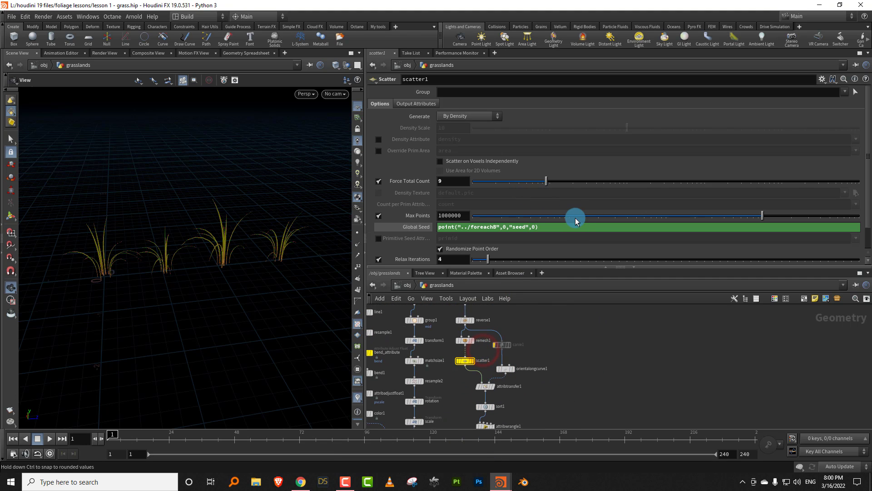
drag(574, 226, 377, 234)
key(ctrl+c)
- Set attribadjustcolor1's Hue Shift to point("../foreachB",0,"col",0) by reusing the copied seed expression with the attribute name col
scroll(605, 344, down, 4)
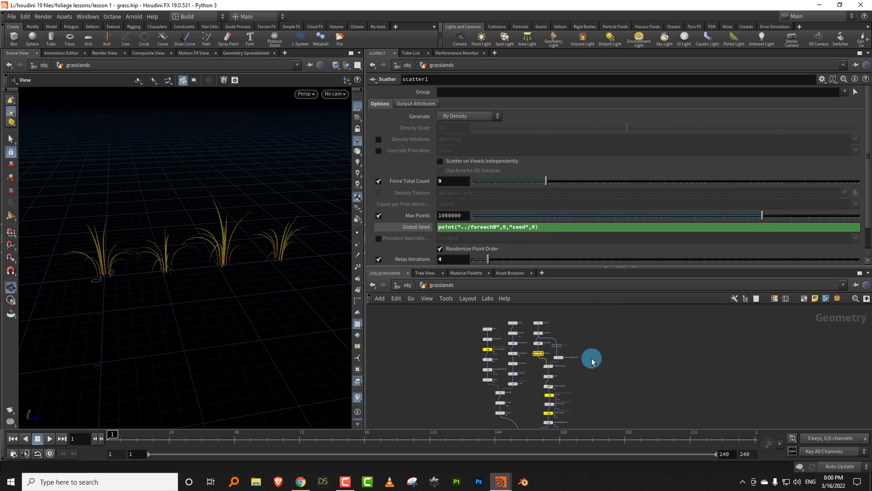
middle_drag(592, 360, 588, 273)
scroll(579, 411, up, 8)
click(522, 383)
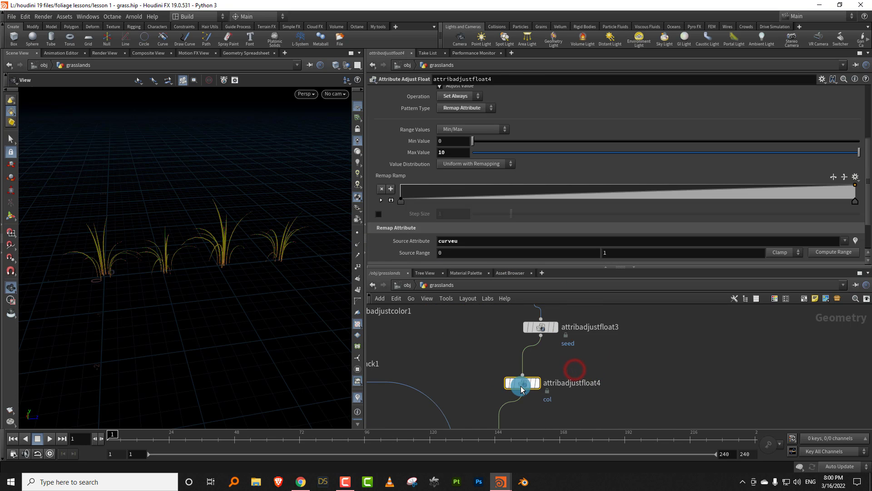
drag(867, 176, 867, 114)
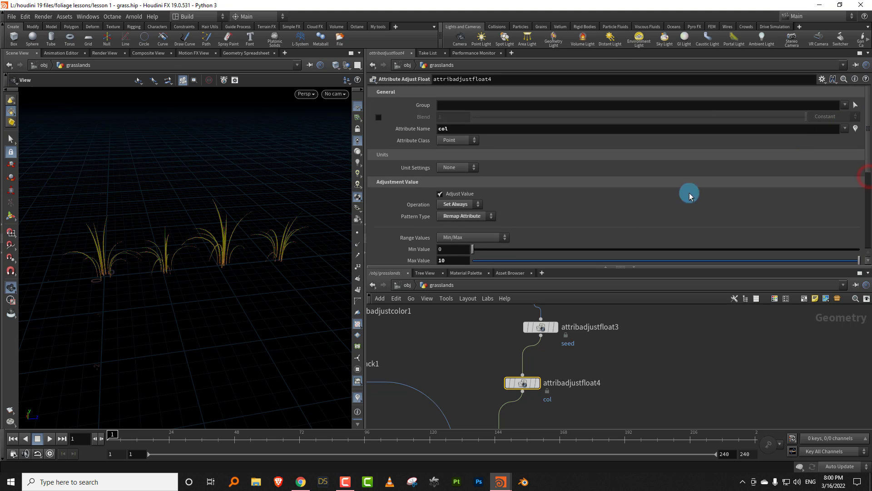
middle_drag(474, 361, 629, 390)
drag(558, 357, 445, 337)
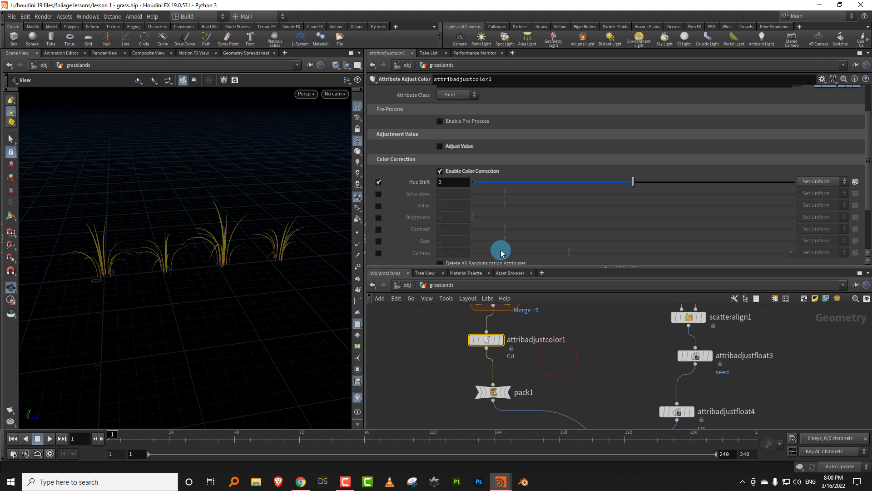
click(454, 182)
key(ctrl+v)
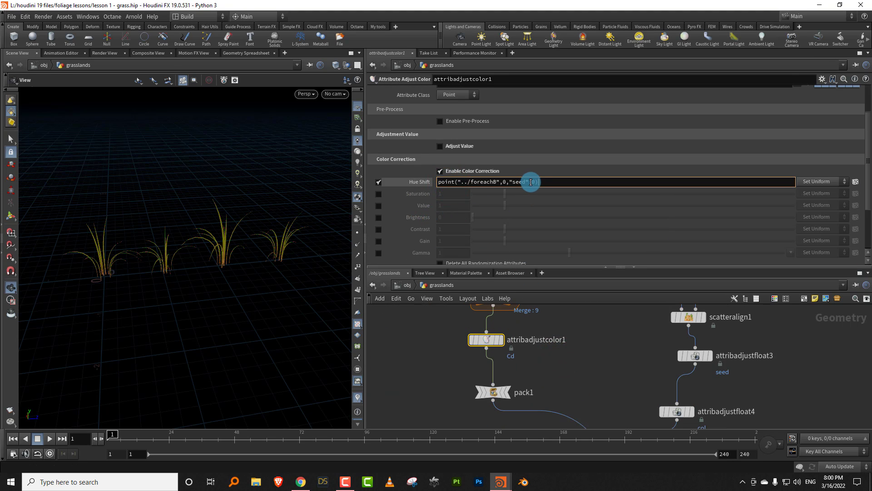
key(BackSpace)
key(BackSpace)
key(BackSpace)
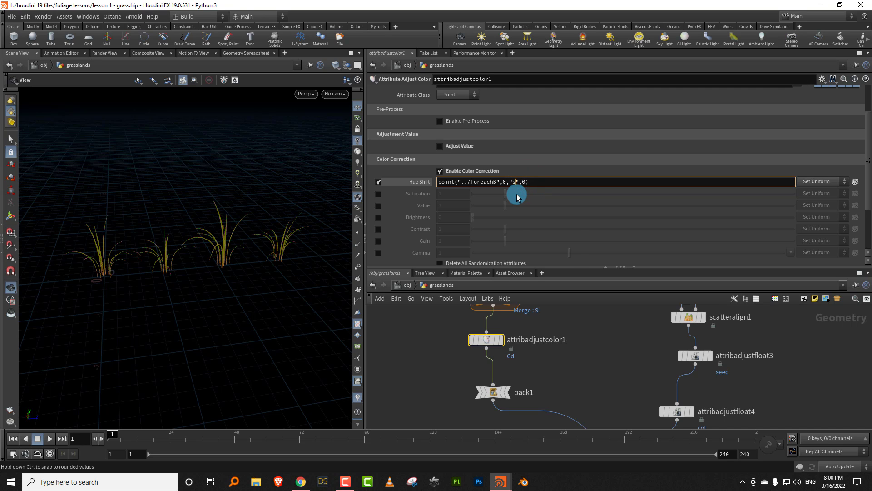
text(col)
key(Return)
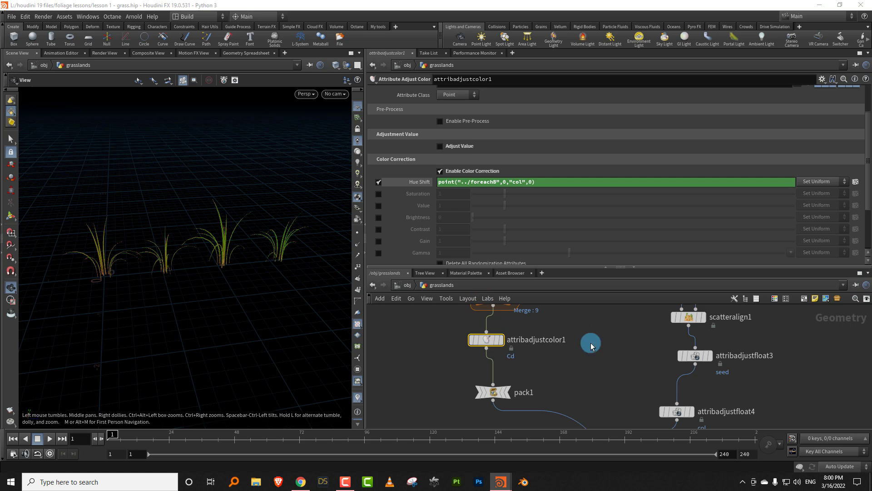
- Reshape attribadjustfloat4's Remap Ramp with two inner points, forming a flat low start, a steep rise and a flat high end
middle_drag(616, 412, 565, 335)
drag(586, 353, 647, 335)
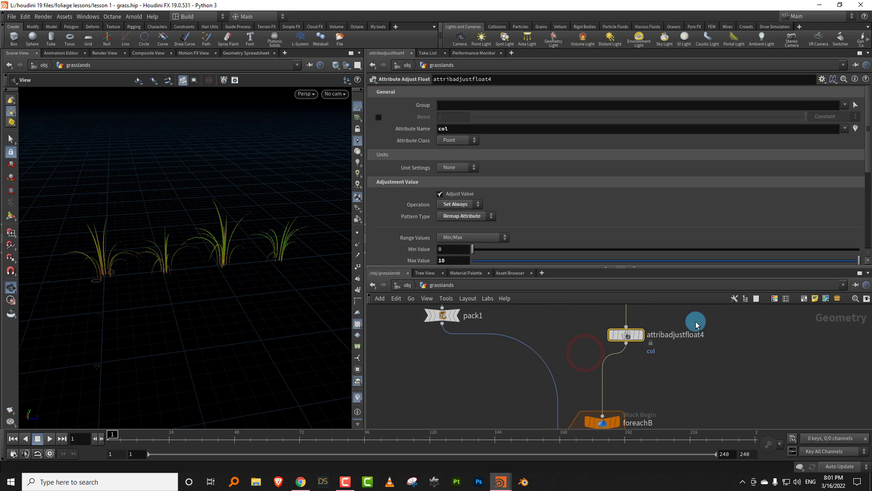
drag(867, 171, 863, 205)
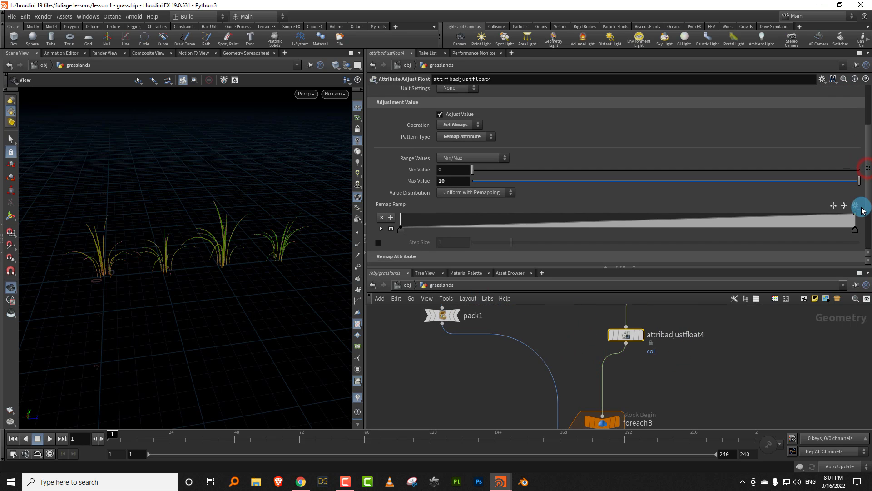
drag(606, 225, 540, 233)
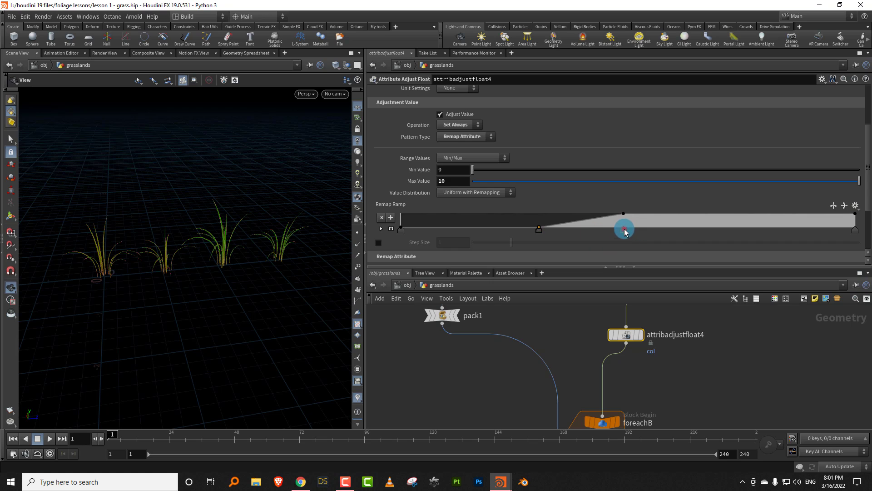
drag(624, 228, 573, 232)
- Set attribadjustfloat4's Max Value to 50 and shift both inner ramp points toward higher positions, centring the steep rise near mid-ramp
click(452, 181)
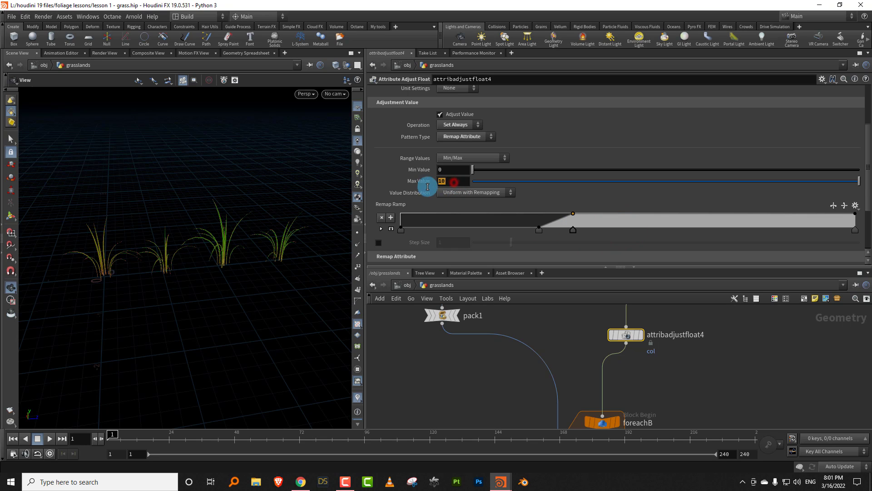
text(5)
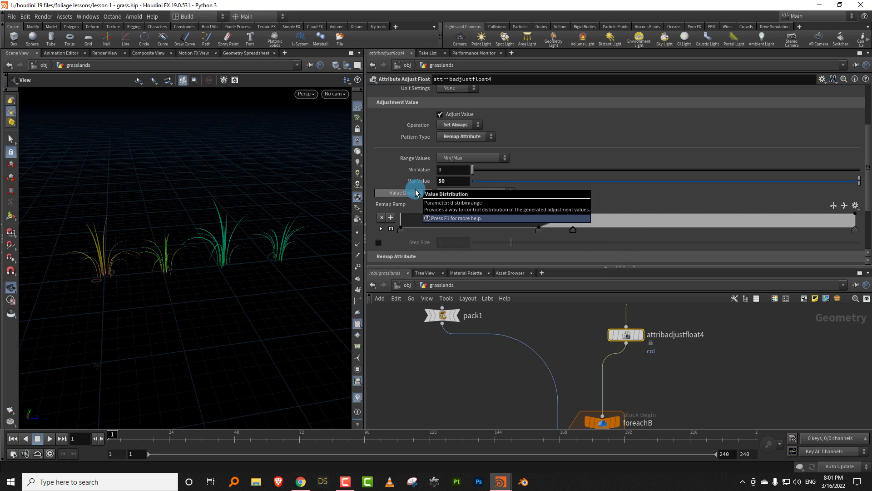
drag(572, 233, 618, 230)
drag(538, 231, 581, 232)
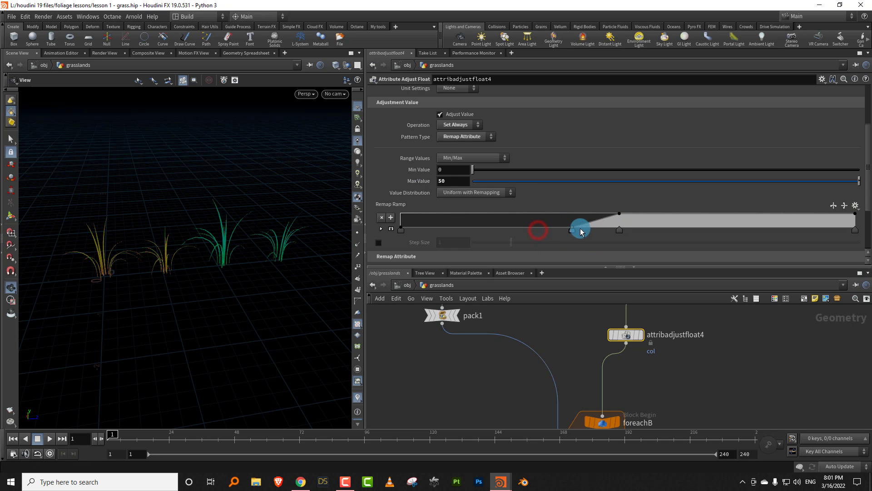
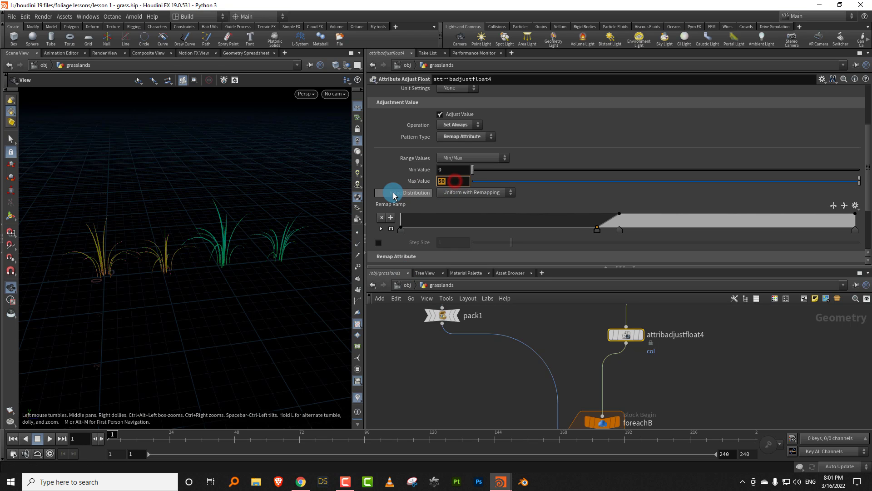
- Set attribadjustfloat4's Max Value to 30 and invert its Remap Ramp to run from high values down to low
text(30)
key(Return)
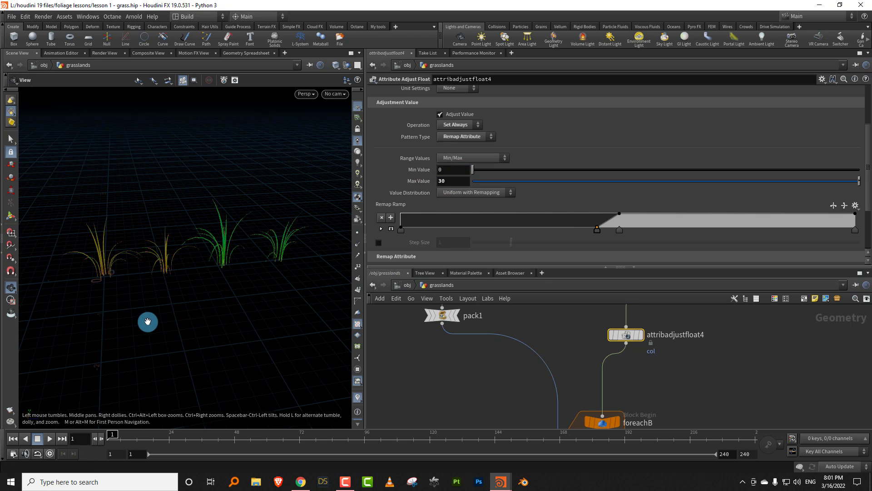
drag(147, 322, 242, 282)
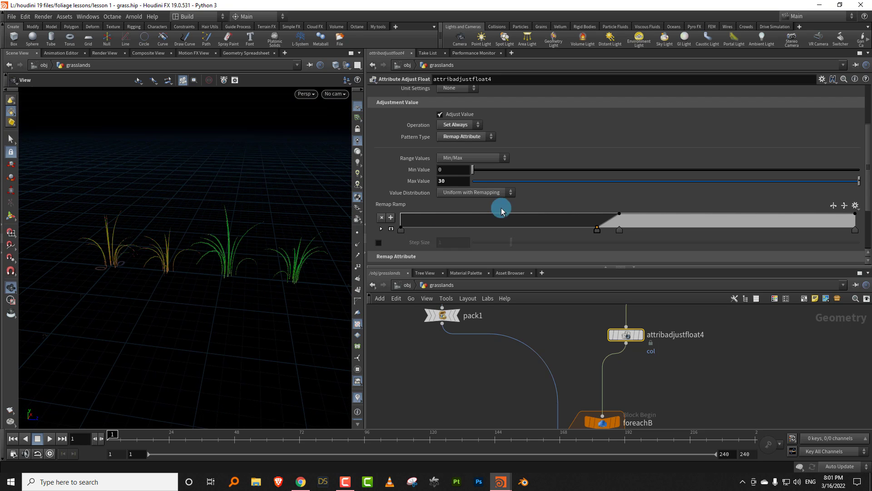
click(845, 207)
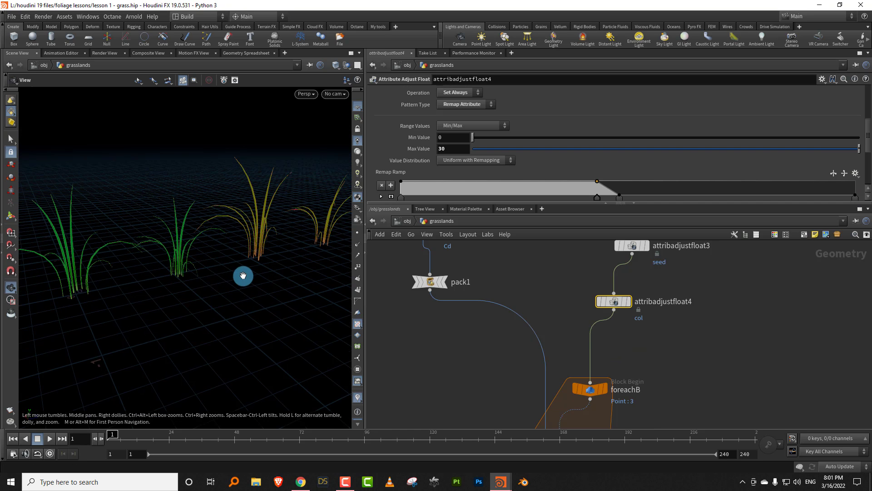
drag(243, 276, 199, 271)
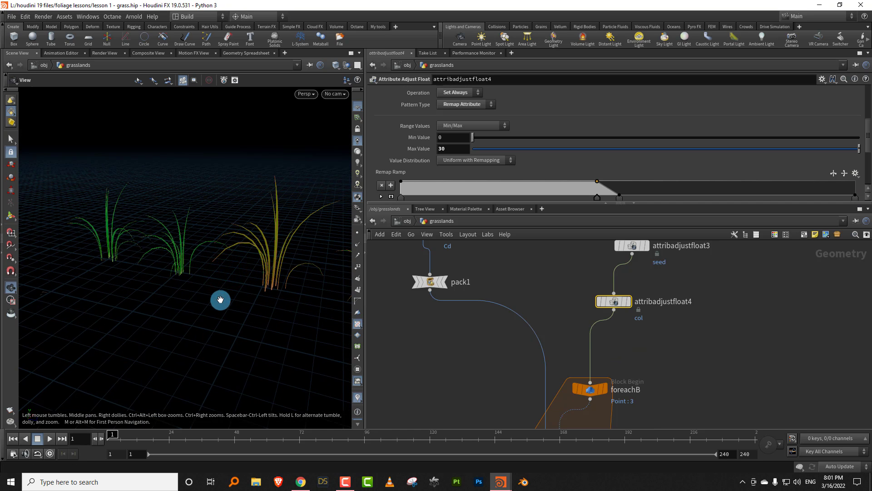
drag(222, 298, 178, 281)
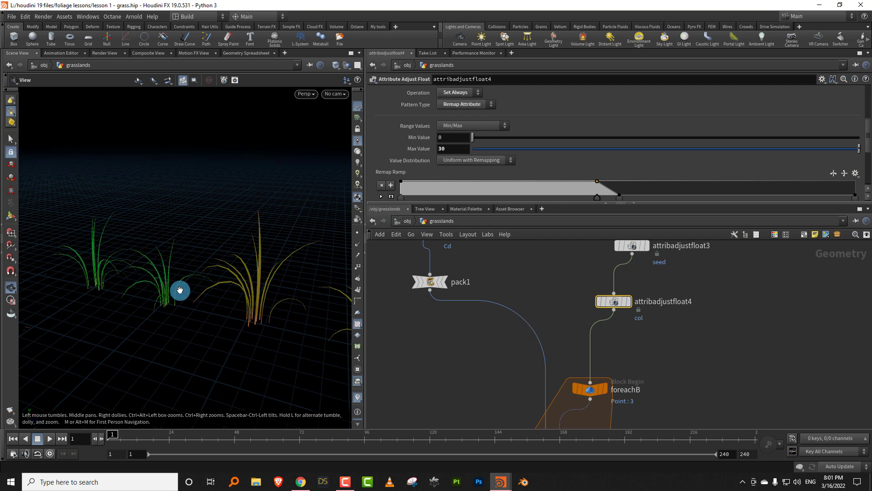
drag(273, 277, 203, 278)
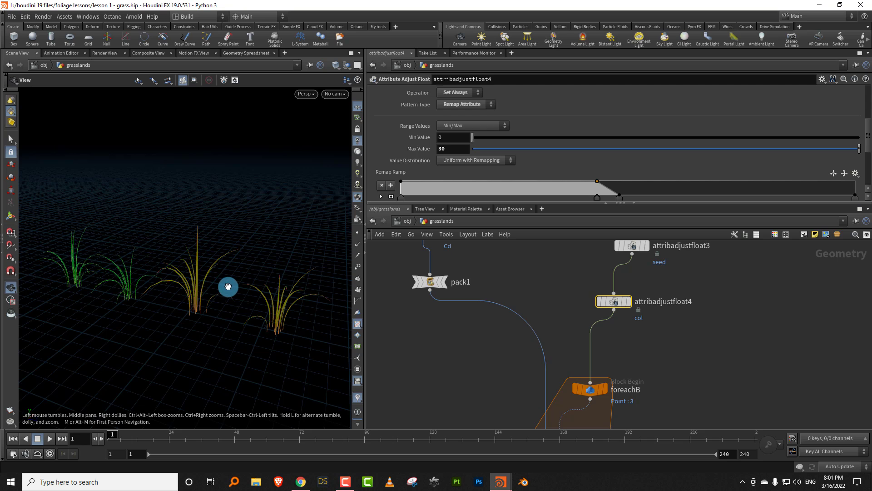
- Add an Attribute Adjust Float node directly beneath attribadjustfloat4, beside the wire leading to foreachB
key(Tab)
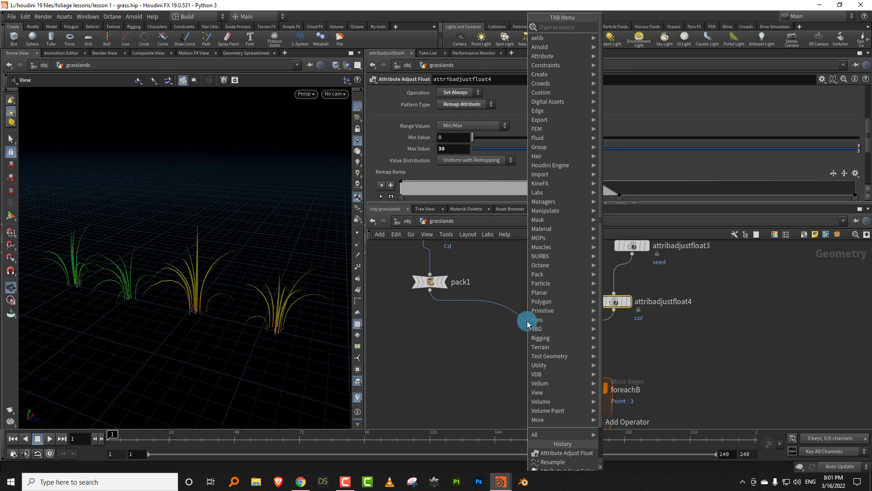
mouse_move(531, 320)
click(658, 32)
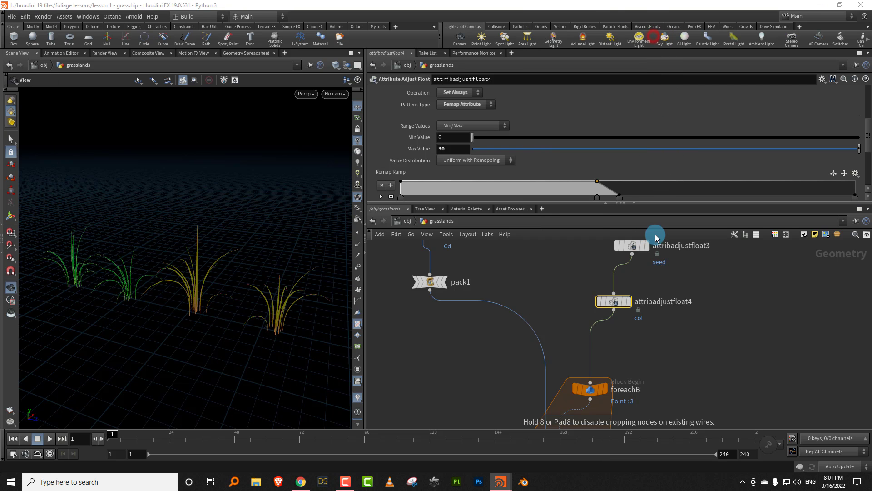
click(634, 349)
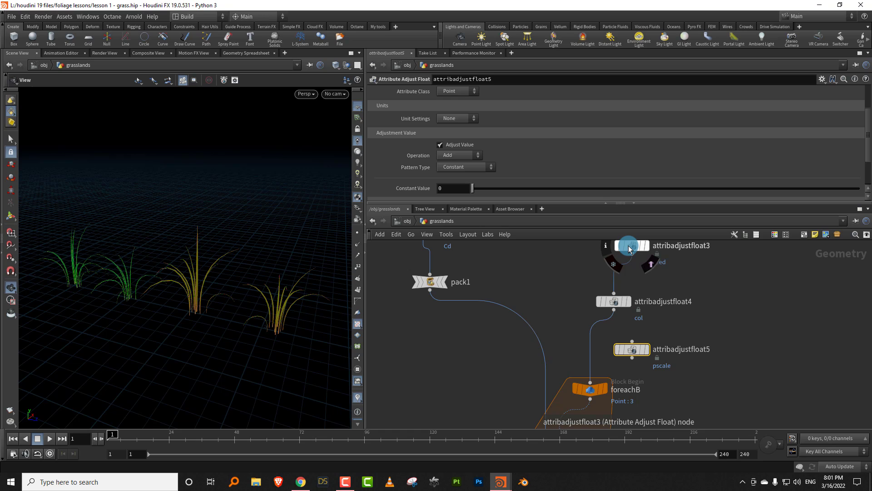
drag(634, 353, 616, 345)
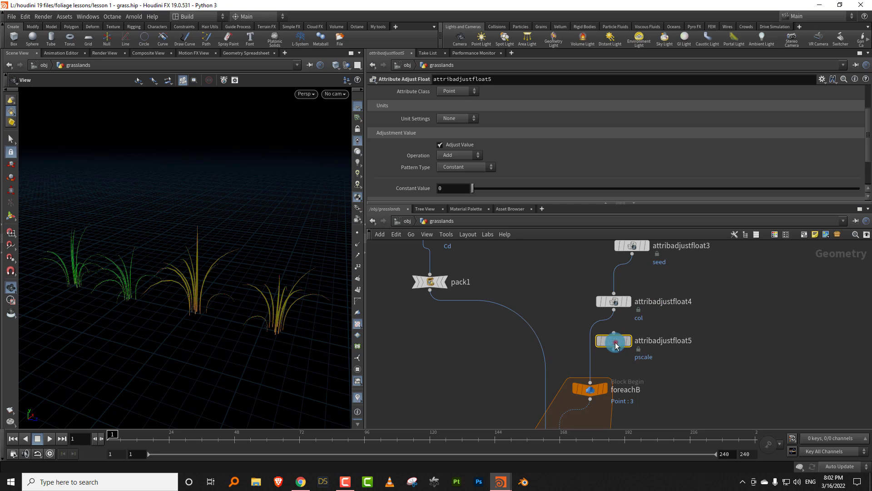
drag(616, 341, 616, 341)
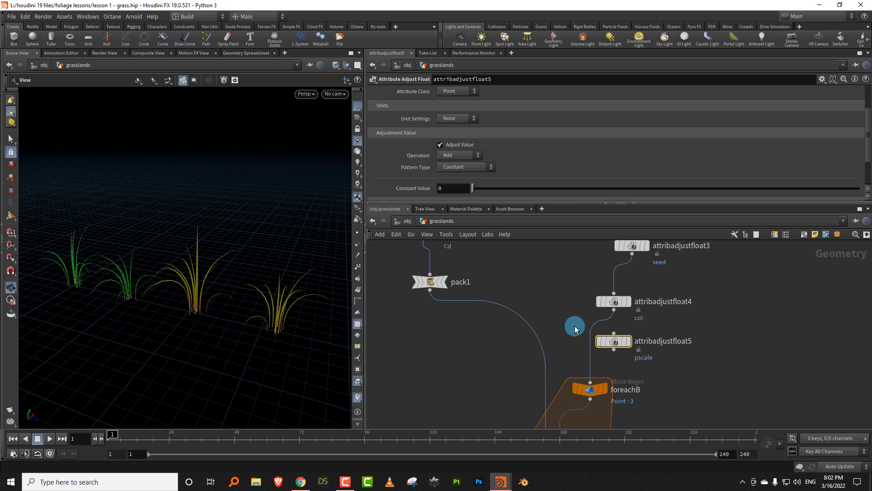
- Rename attribadjustfloat4 as color_control and attribadjustfloat3 as seed_control
mouse_move(618, 342)
double_click(673, 301)
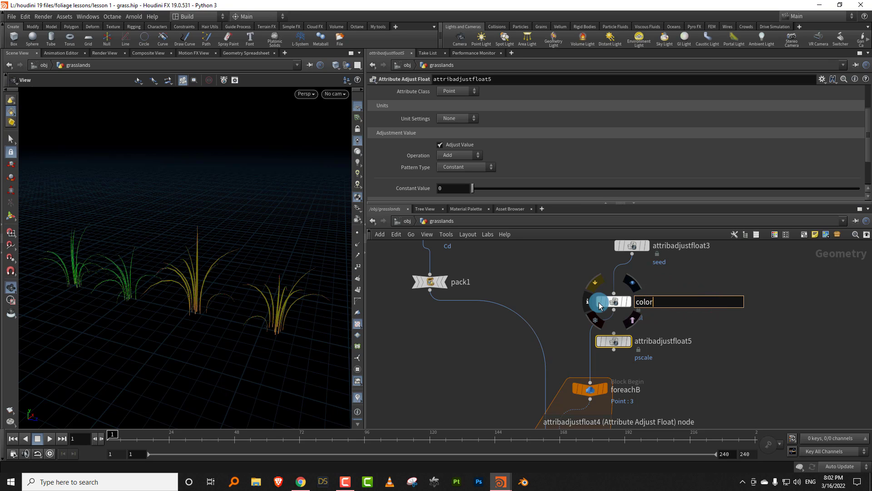
text(color_control)
key(Return)
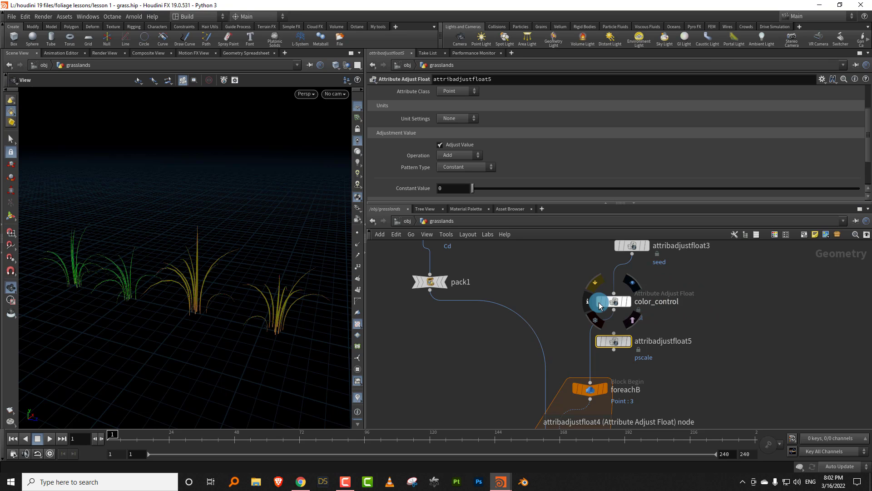
double_click(676, 249)
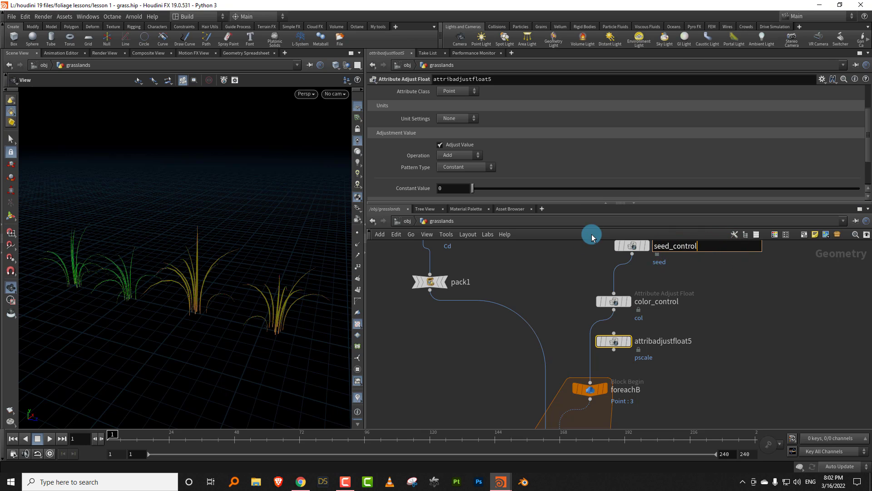
text(seed_control)
key(Return)
- Rename the new attribadjustfloat5 node as bend_control1 and insert it between color_control and foreachB
double_click(662, 340)
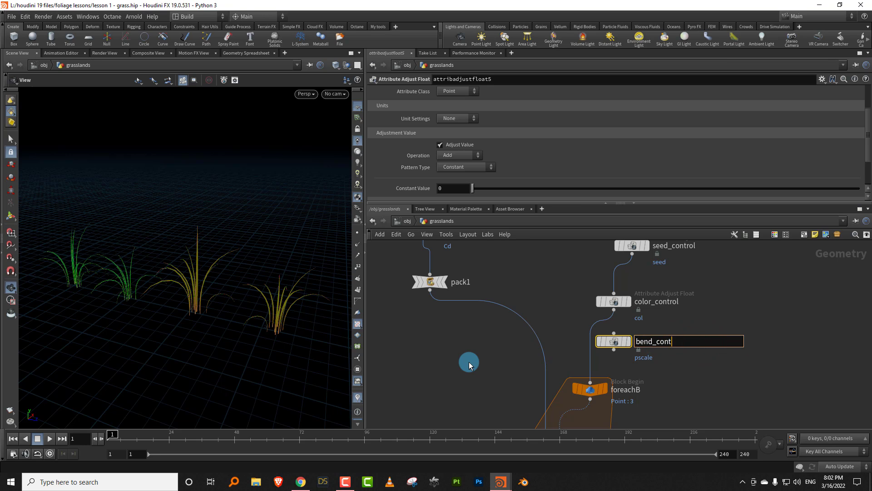
text(bend_control1)
key(Return)
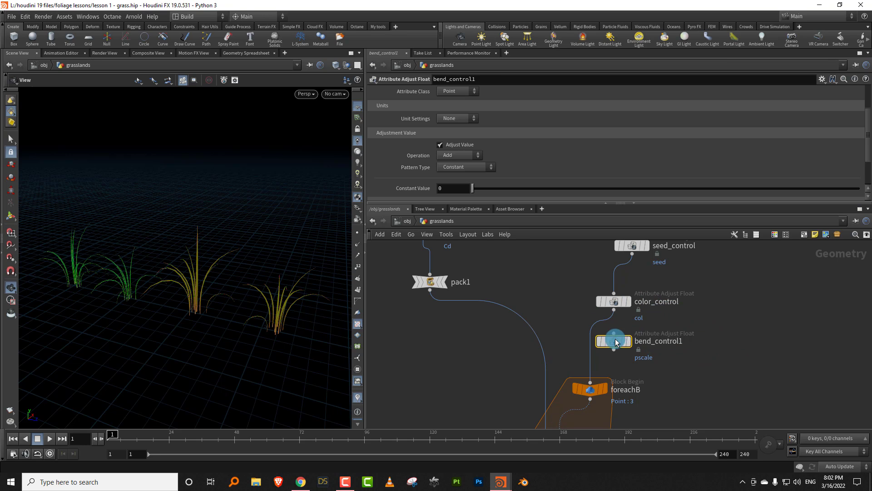
drag(616, 343, 604, 347)
click(667, 329)
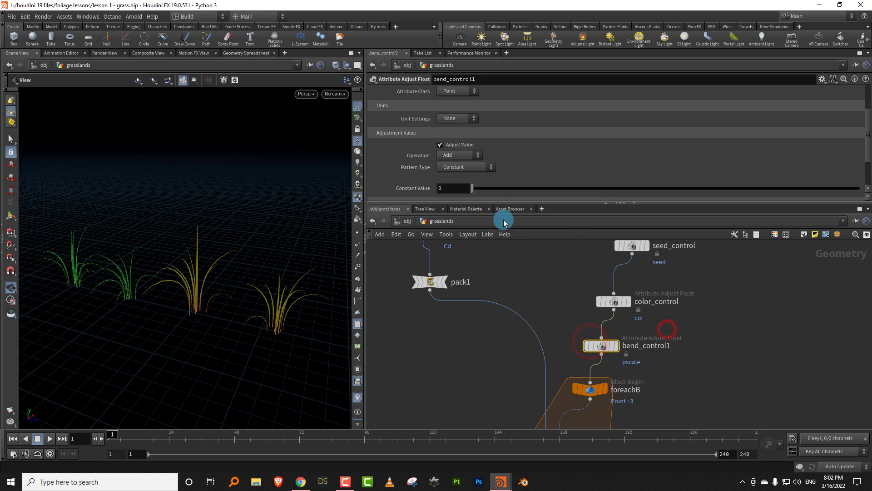
- Set bend_control1's Attribute Name to bendc
drag(495, 203, 500, 282)
double_click(465, 120)
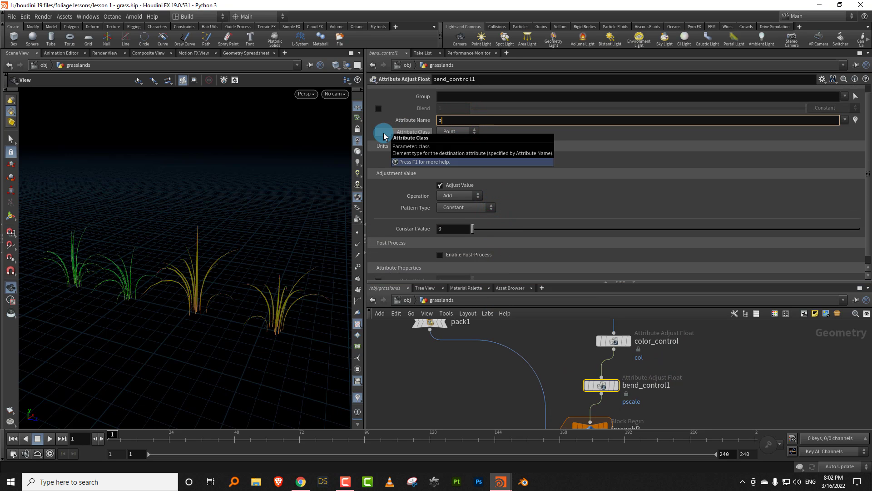
key(Return)
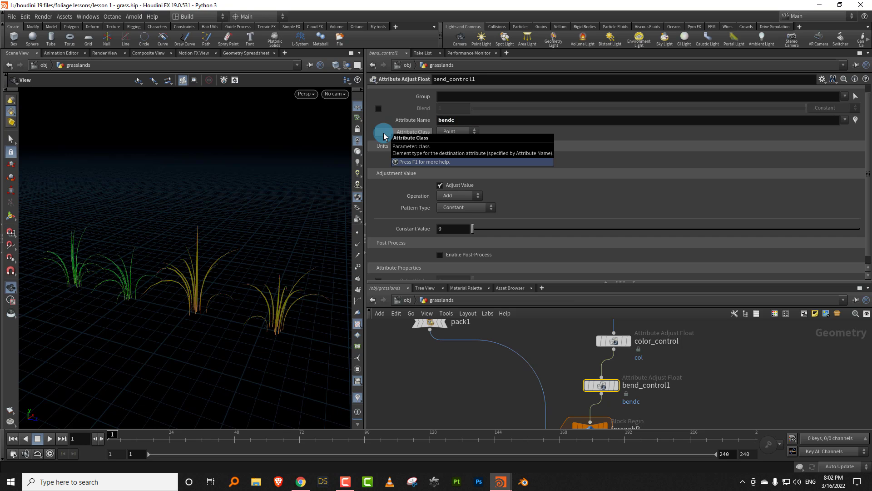
- Set bend_control1's Operation to Set Always and its Pattern Type to Remap Attribute, with curveu as the Source Attribute
click(462, 196)
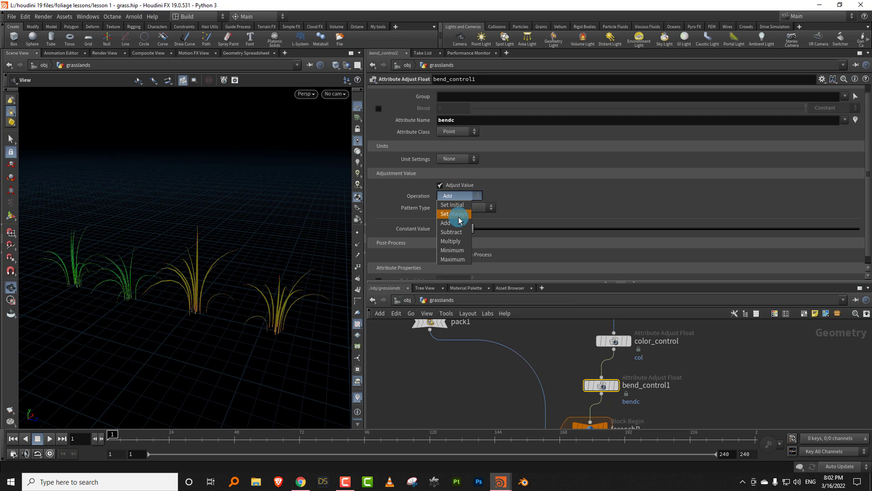
click(460, 214)
click(468, 208)
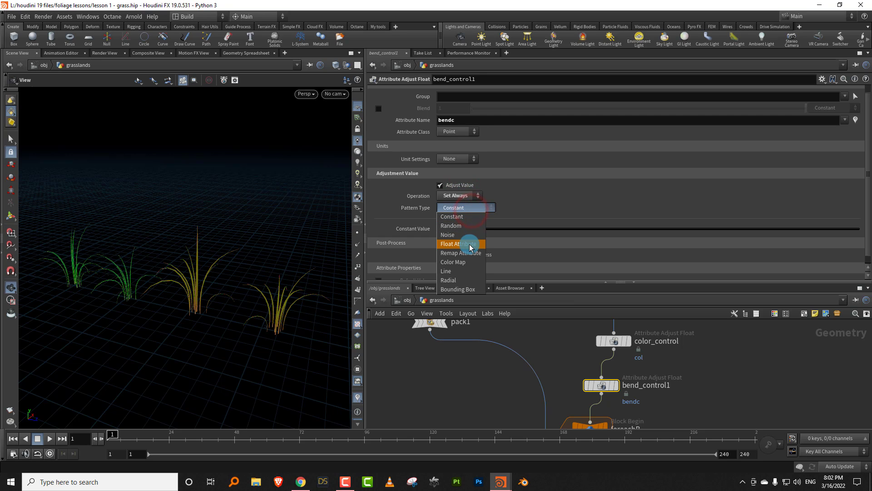
click(461, 253)
scroll(859, 253, down, 5)
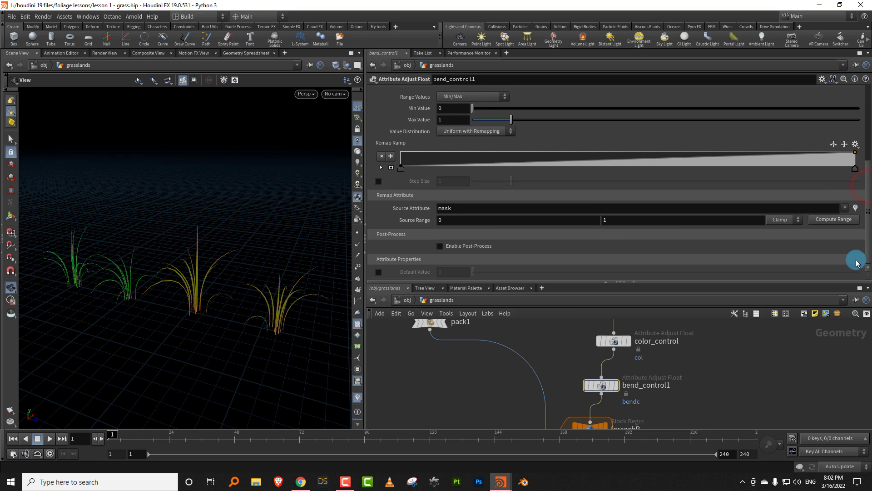
click(459, 208)
text(curveu)
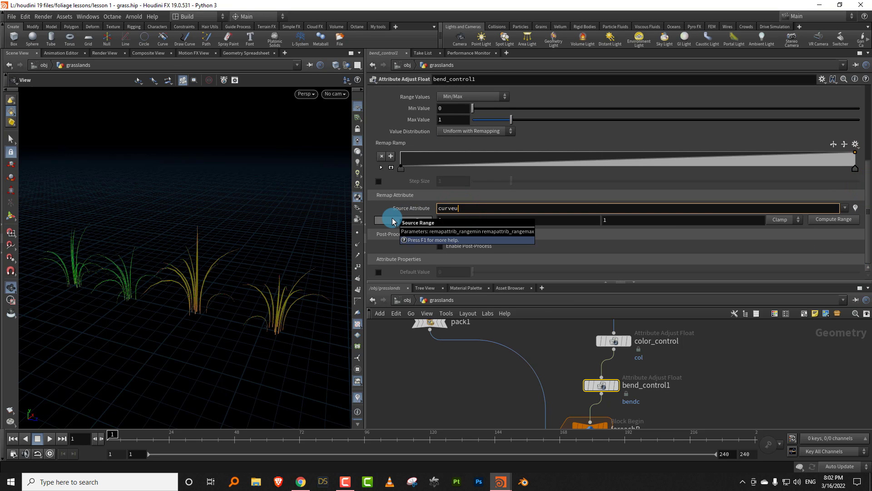
key(Return)
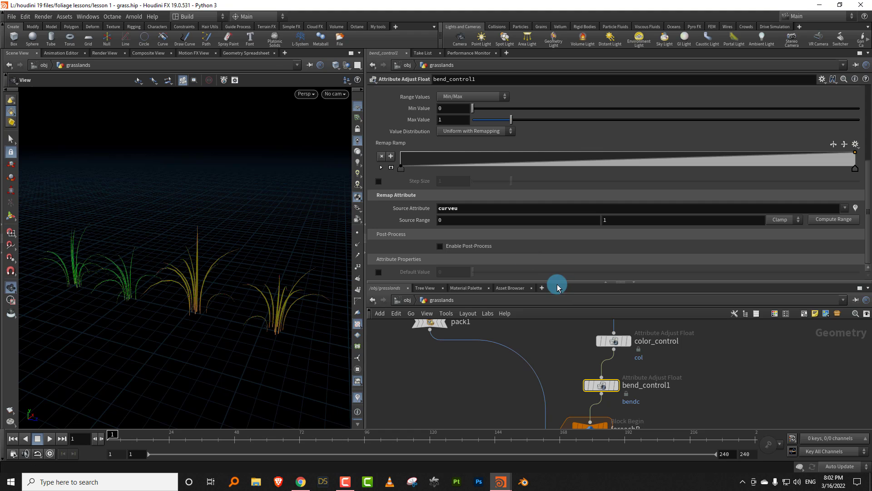
- Move line1, resample1 and bend_attribute up together to make room above bend1
drag(558, 287, 576, 220)
scroll(516, 346, down, 8)
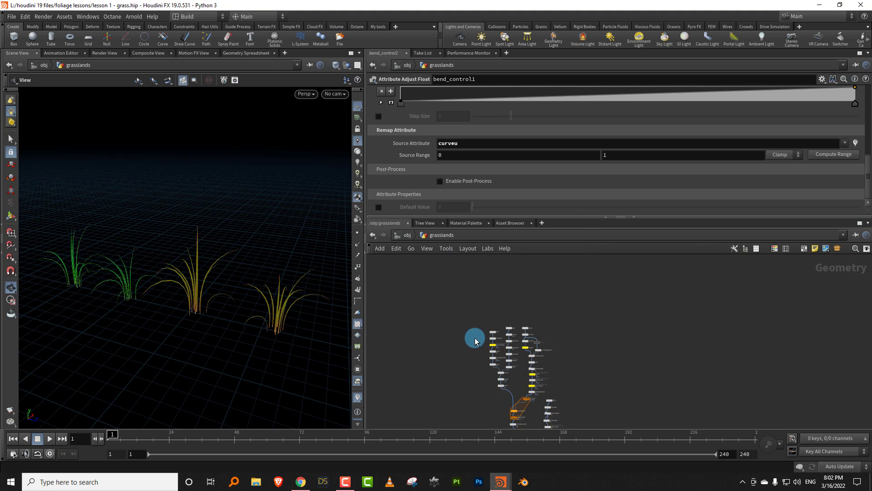
scroll(475, 341, up, 10)
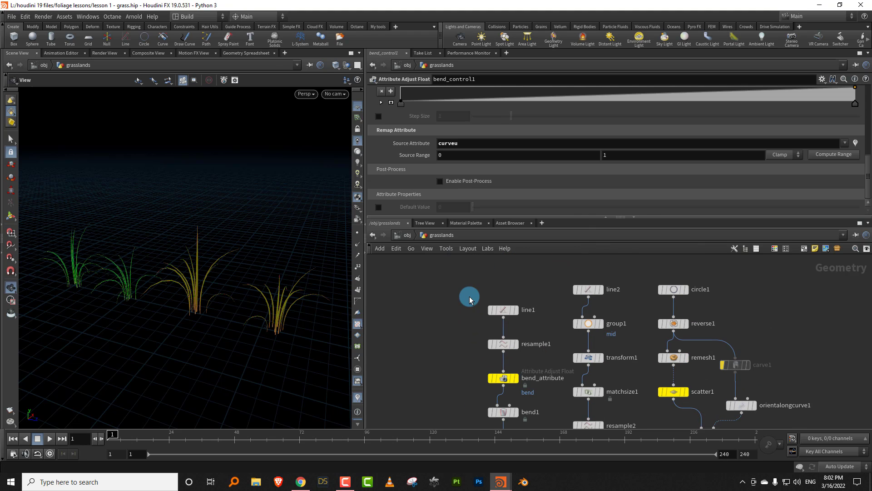
drag(473, 290, 527, 382)
drag(504, 377, 484, 364)
click(521, 373)
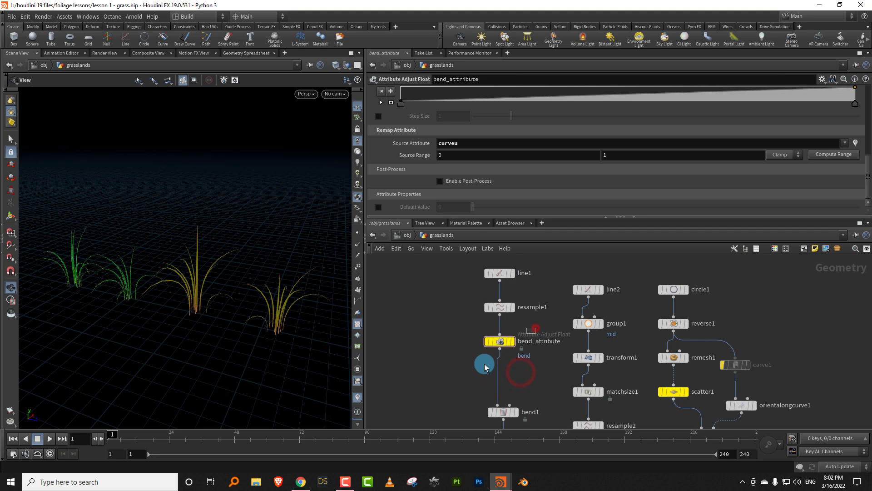
- Add an Attribute Adjust Float node beside the wire between bend_attribute and bend1 and rename it bend_mult
key(Tab)
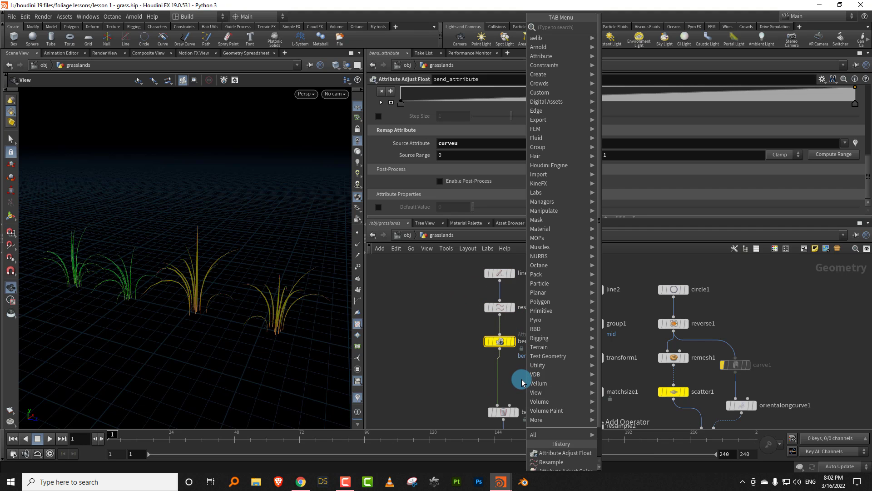
text(float)
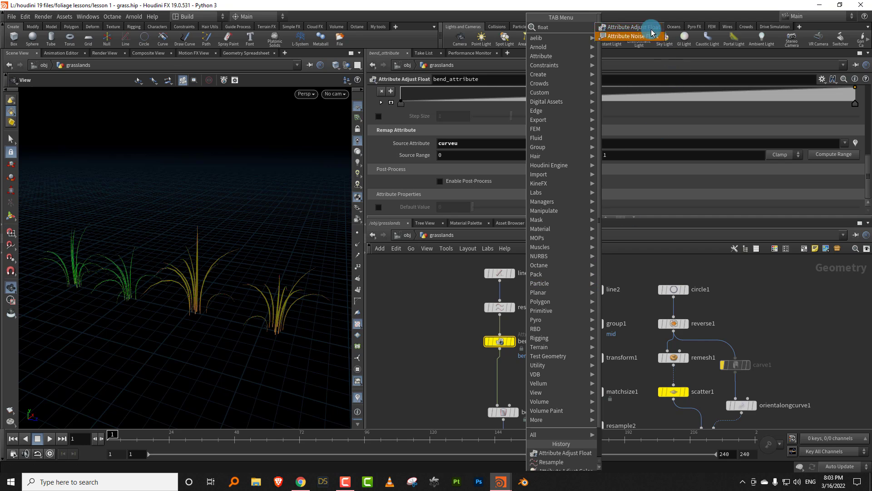
click(649, 26)
click(459, 371)
double_click(499, 375)
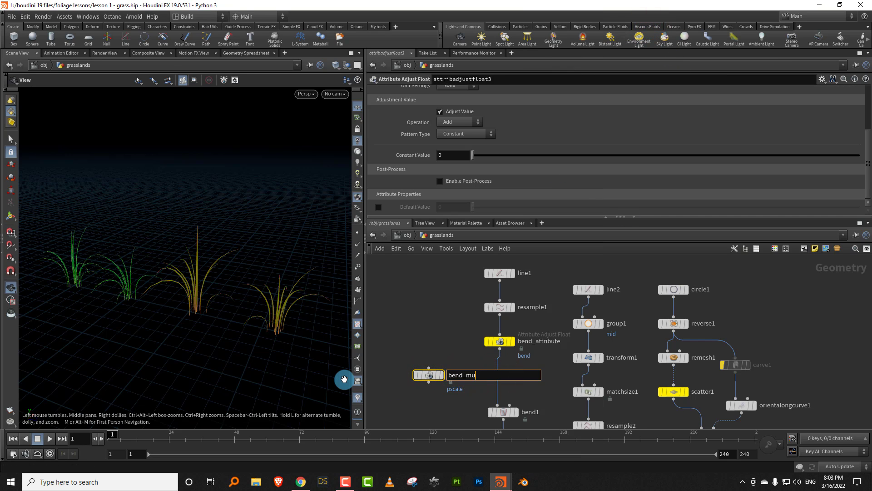
text(bend_mult)
key(Return)
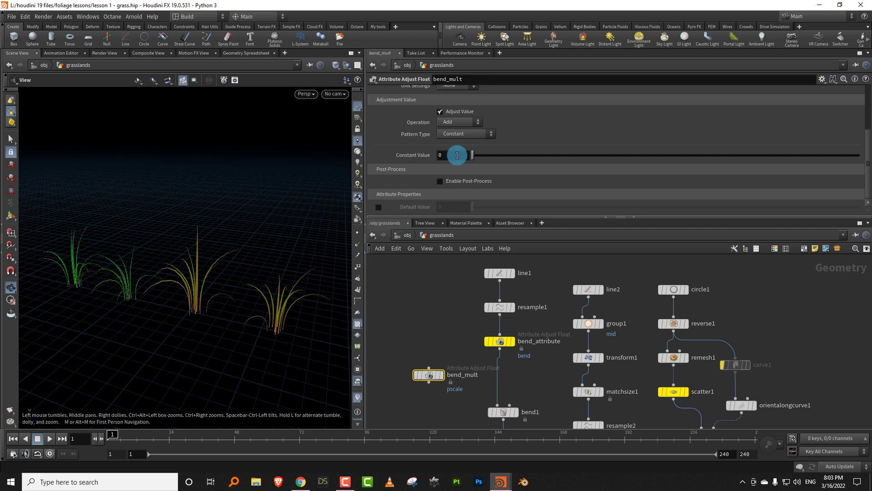
- Set bend_mult's Operation to Multiply
click(463, 121)
click(458, 167)
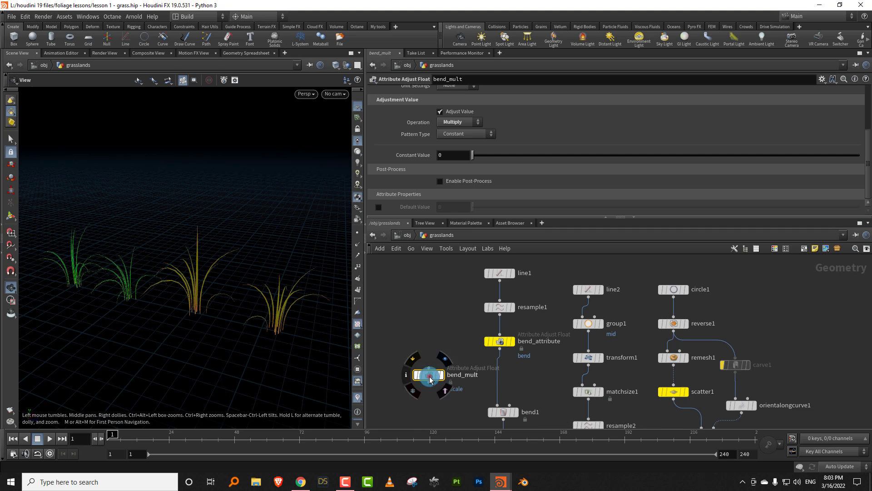
mouse_move(430, 376)
mouse_down()
mouse_move(501, 381)
mouse_move(433, 380)
mouse_up()
- Set bend_mult's Attribute Name to bend, matching the attribute used by bend_attribute
drag(454, 328, 535, 361)
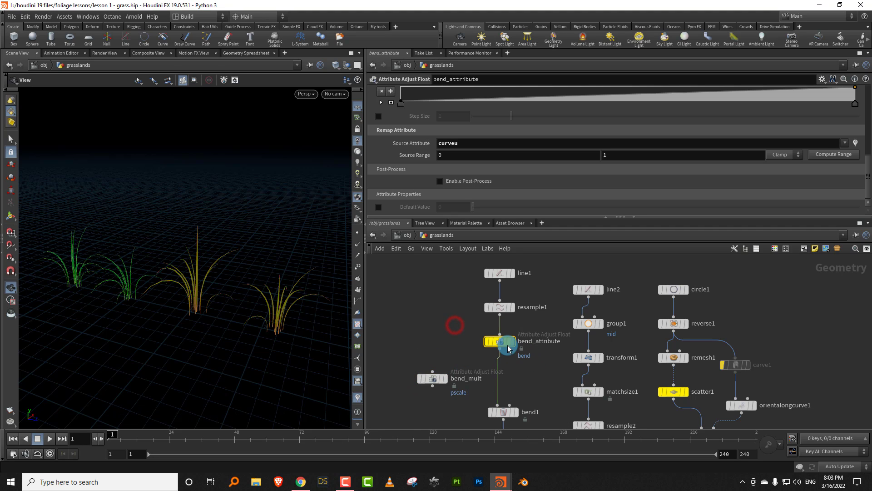
drag(453, 351, 441, 378)
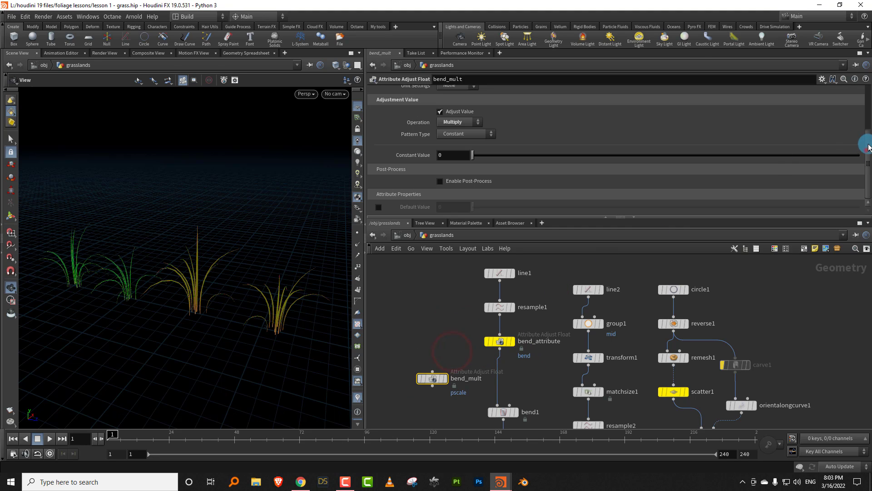
drag(869, 147, 867, 78)
drag(474, 130, 355, 142)
text(bend)
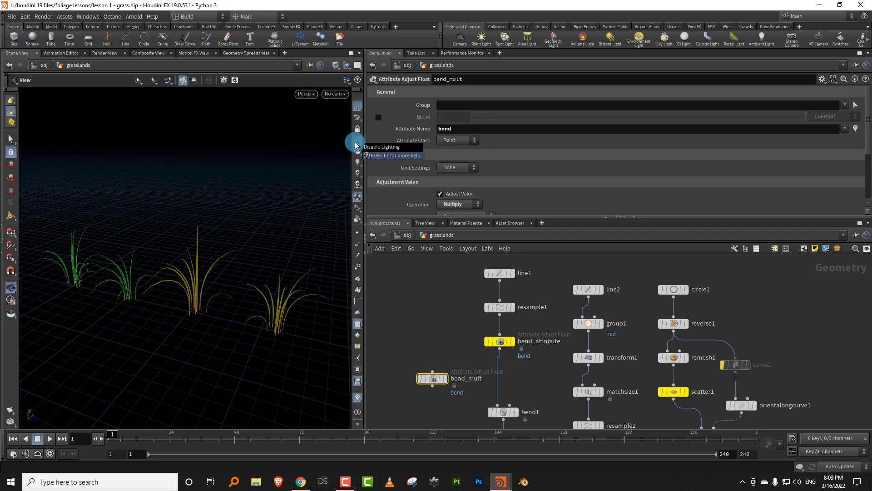
click(524, 365)
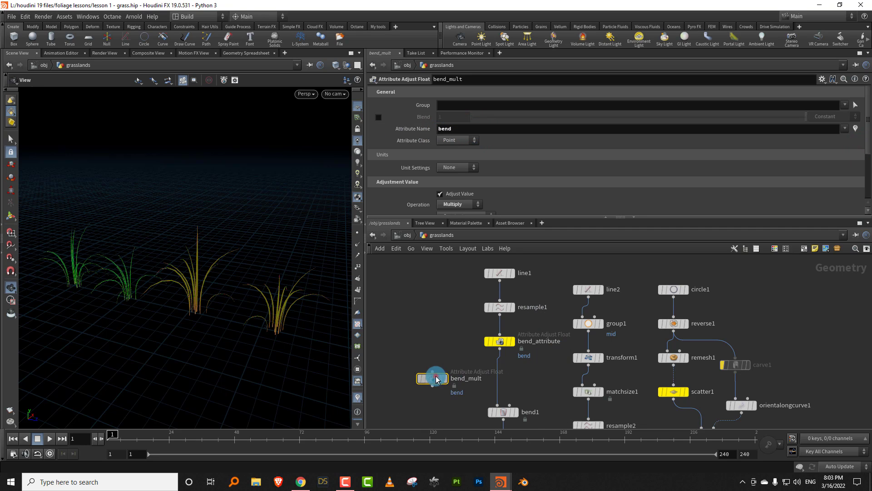
- Insert bend_mult into the wire between bend_attribute and bend1 and set its Constant Value to 0.62
drag(436, 380, 532, 385)
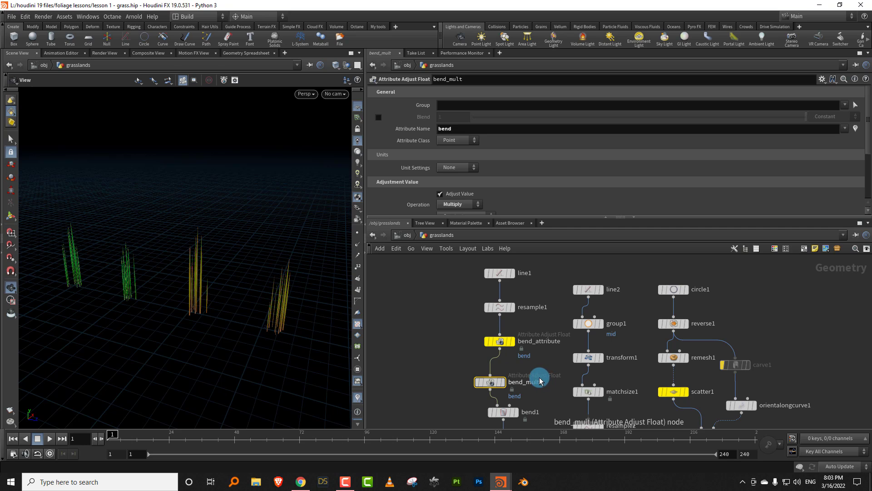
click(539, 362)
drag(868, 133, 867, 166)
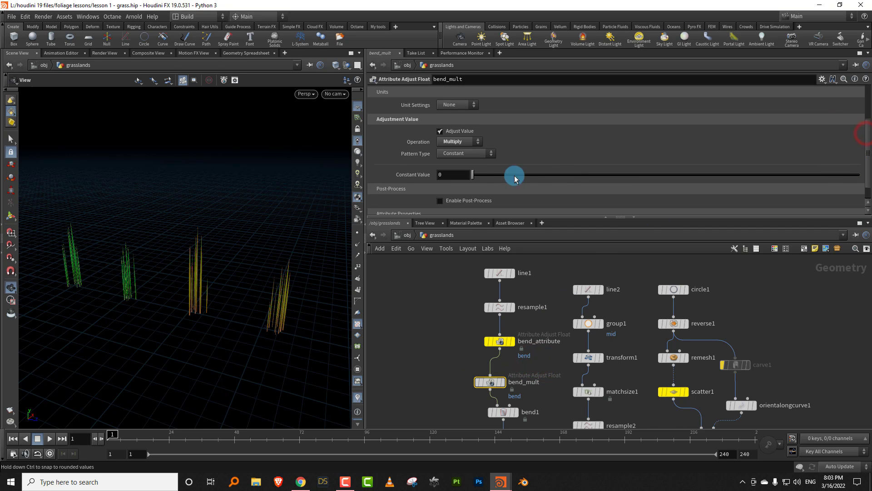
mouse_move(484, 178)
mouse_down()
mouse_move(512, 173)
mouse_move(483, 173)
mouse_move(496, 174)
mouse_up()
- Copy the point expression from scatter1's Global Seed
scroll(432, 347, down, 6)
scroll(588, 316, up, 3)
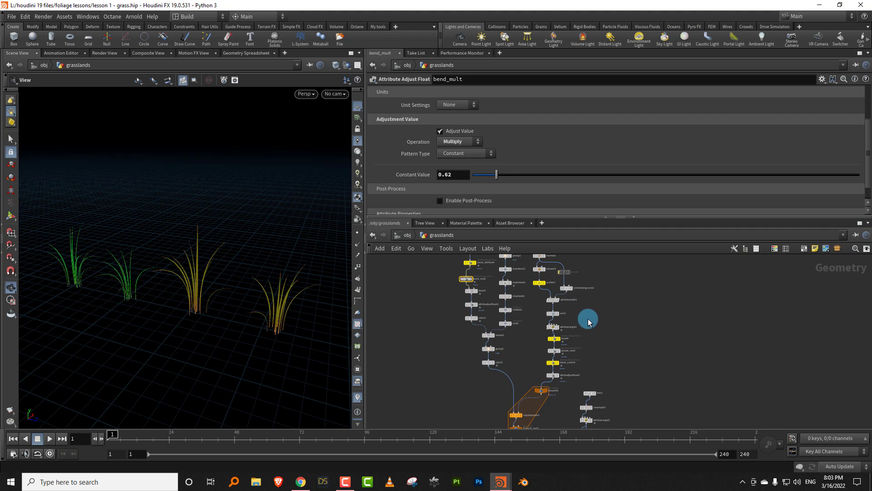
middle_drag(502, 284, 496, 312)
click(509, 295)
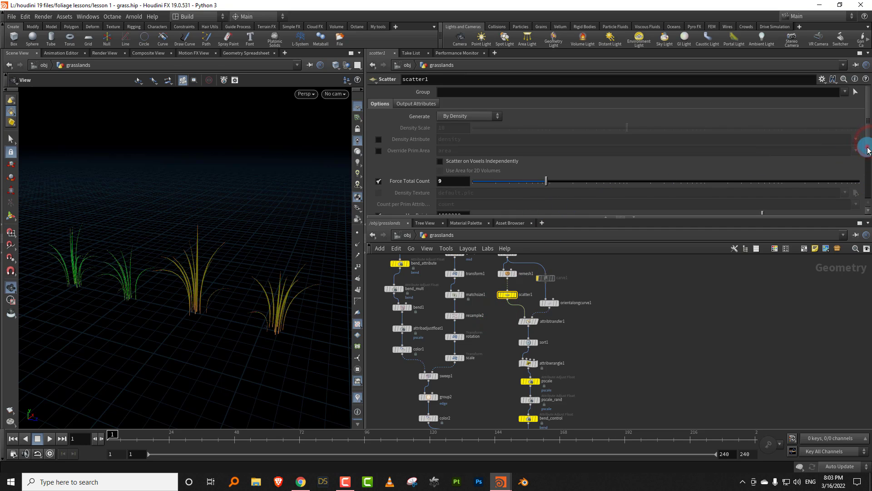
drag(868, 150, 866, 191)
click(572, 152)
key(ctrl+c)
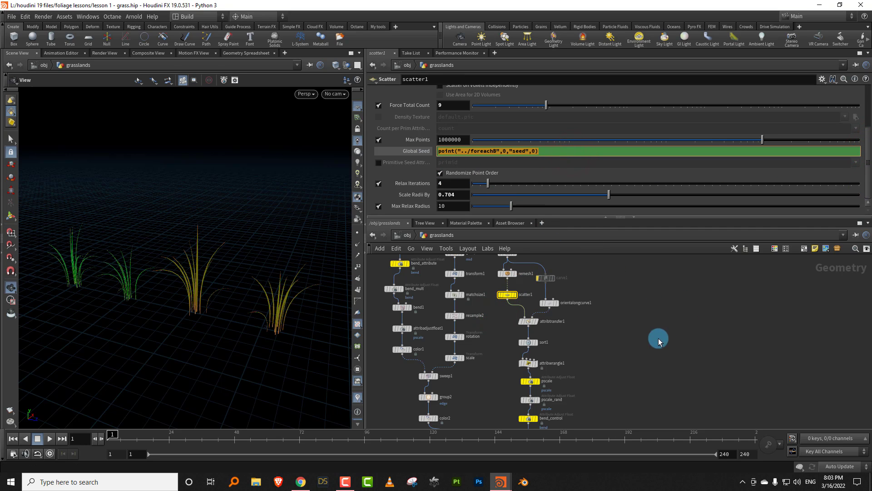
- Paste the copied expression into bend_mult's Constant Value and edit it to point("../foreachB",0,"bendc",0)
middle_drag(659, 342, 420, 359)
click(574, 377)
click(451, 366)
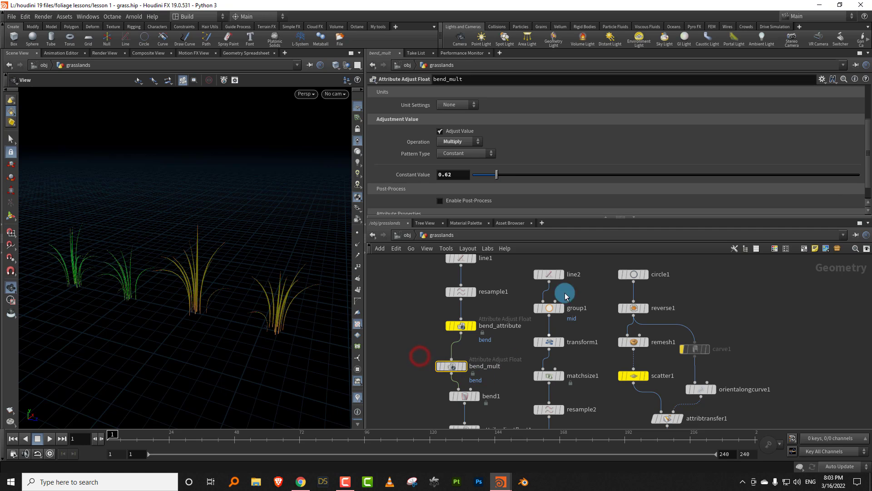
drag(460, 176, 423, 190)
key(ctrl+v)
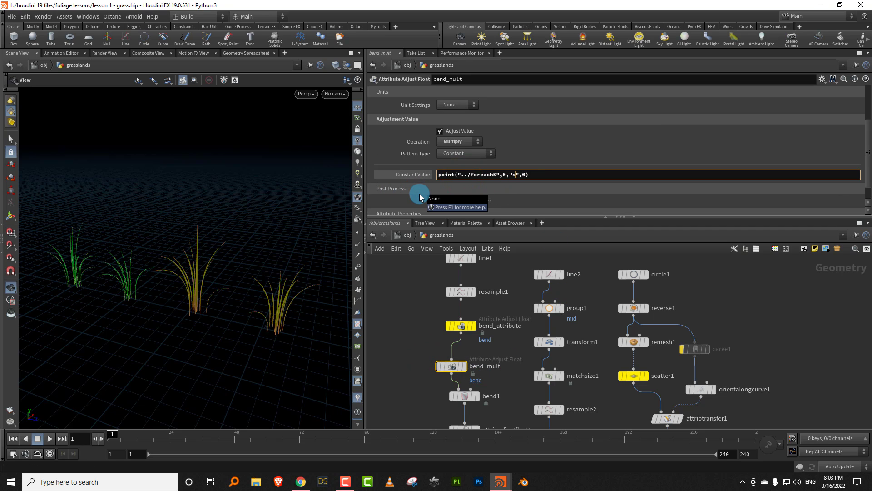
key(BackSpace)
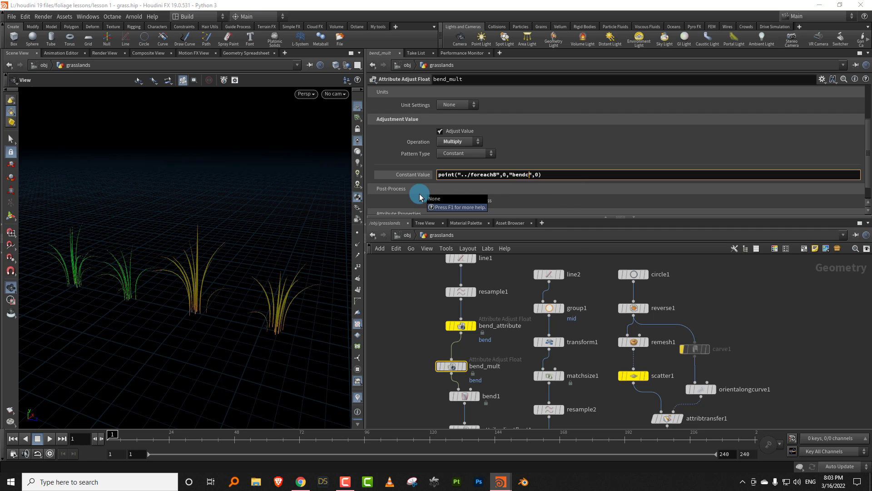
key(Return)
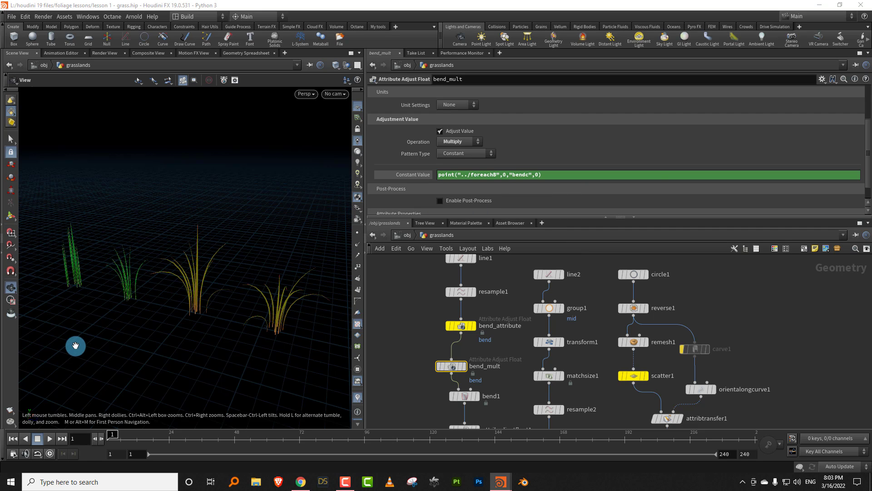
- Set bend_control1's Min Value to about 0.25 to keep some bend in the least bent grass clumps
drag(172, 298, 244, 286)
middle_drag(756, 336, 753, 285)
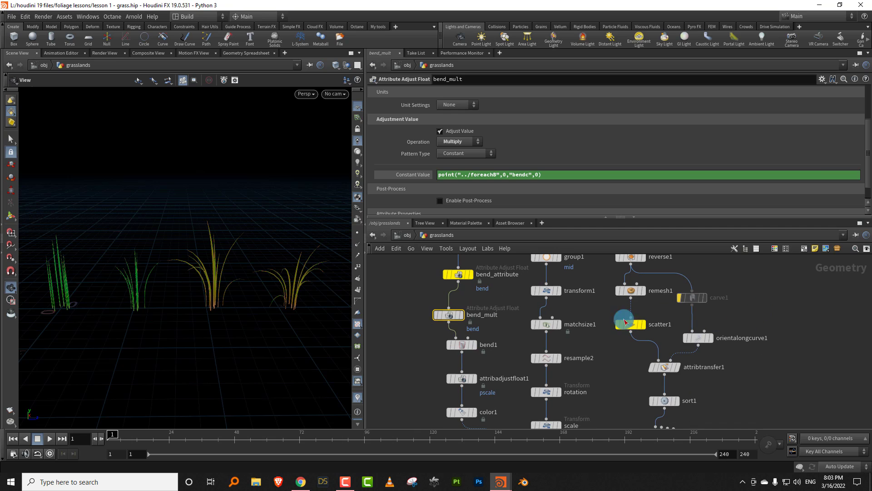
middle_drag(744, 426, 721, 313)
middle_drag(714, 371, 690, 297)
middle_drag(657, 425, 639, 319)
scroll(639, 318, down, 3)
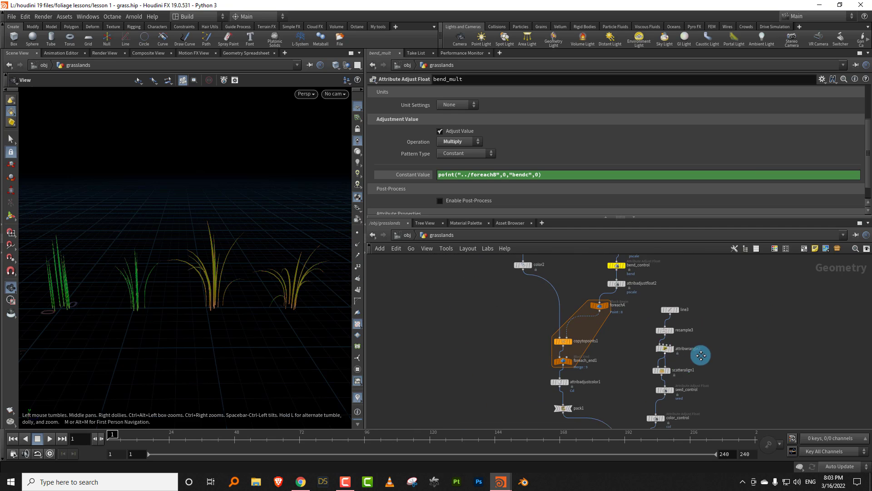
middle_drag(700, 381, 683, 319)
scroll(684, 338, up, 1)
click(658, 374)
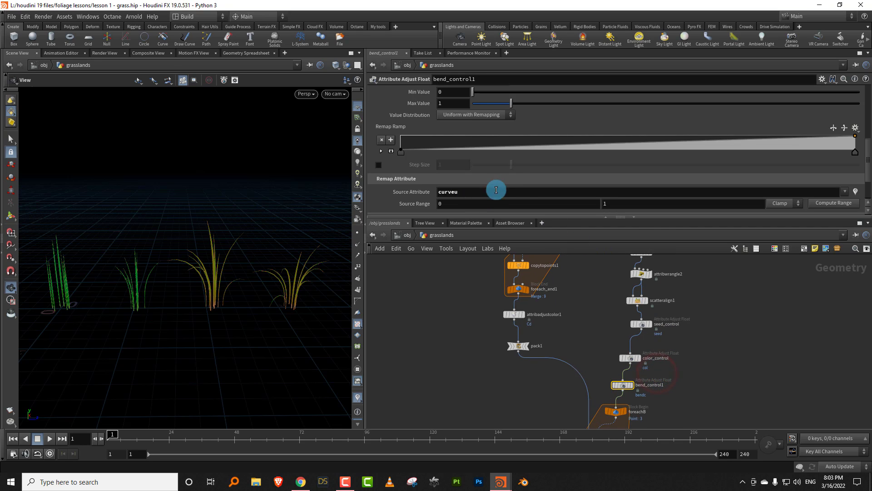
drag(482, 94, 481, 94)
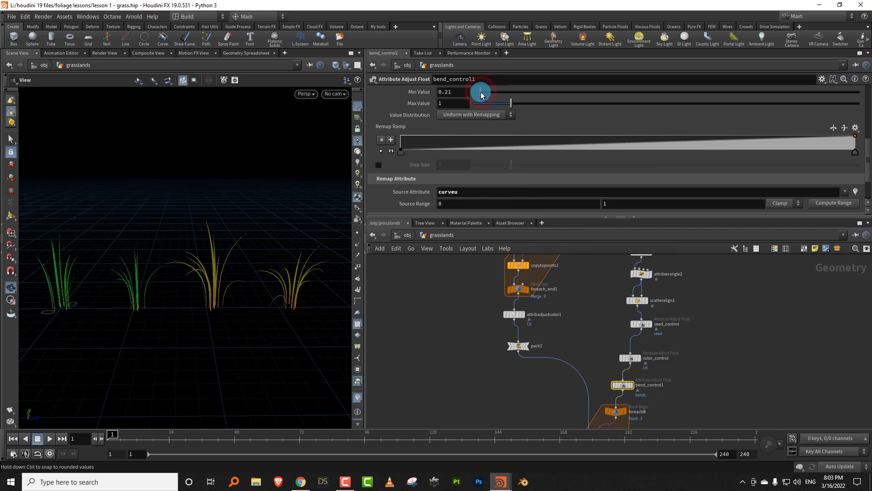
- Add a low and a high point just before the middle of bend_control1's Remap Ramp for a steep transition, and fine-tune its value range
drag(590, 150, 594, 163)
drag(613, 132, 613, 133)
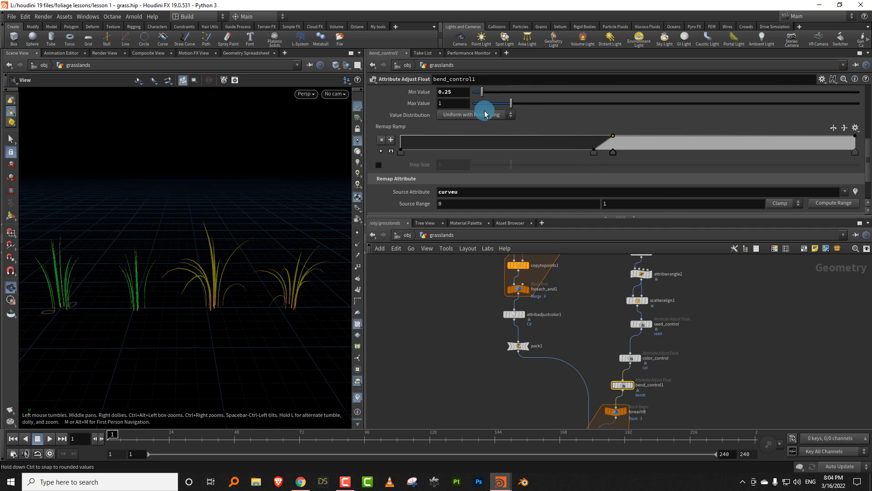
drag(511, 103, 486, 93)
click(483, 94)
- Move the foreachB loop nodes down together to make room below bend_control1
drag(532, 284, 591, 363)
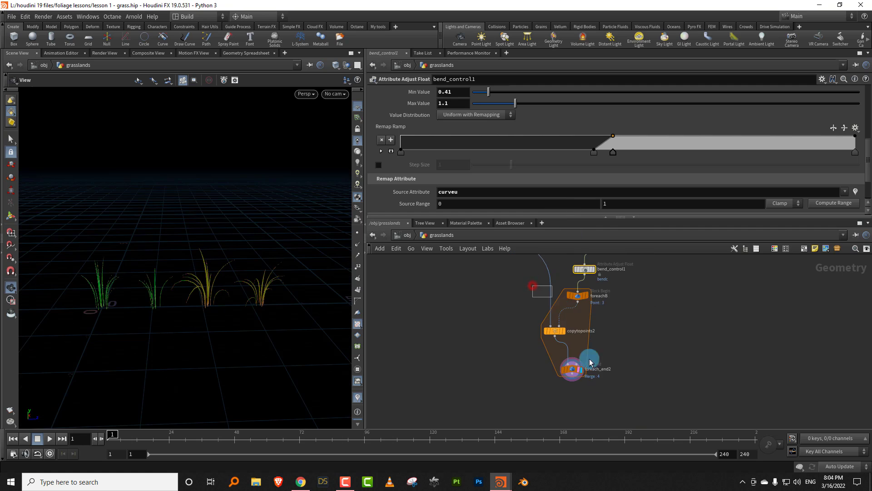
drag(580, 293, 585, 326)
middle_drag(588, 334, 566, 416)
scroll(599, 331, up, 1)
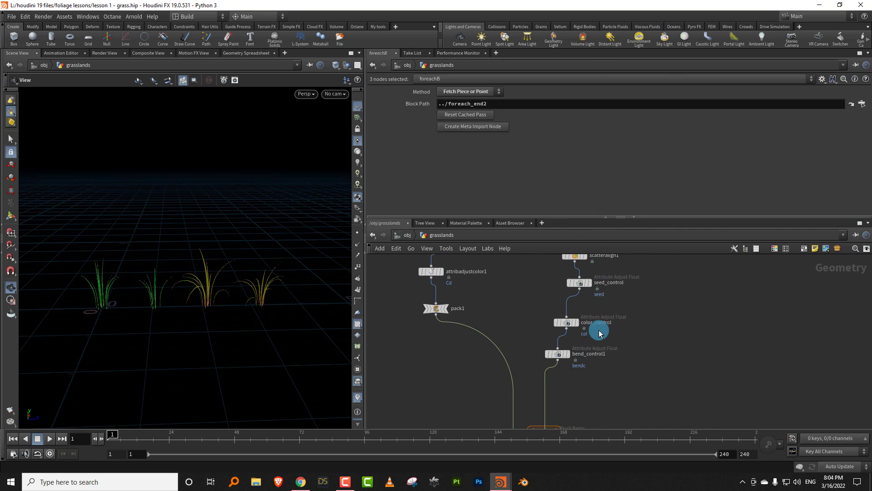
- Add an Attribute Adjust Float node for pscale and insert it into the wire between bend_control1 and foreachB
key(Tab)
click(637, 451)
click(545, 381)
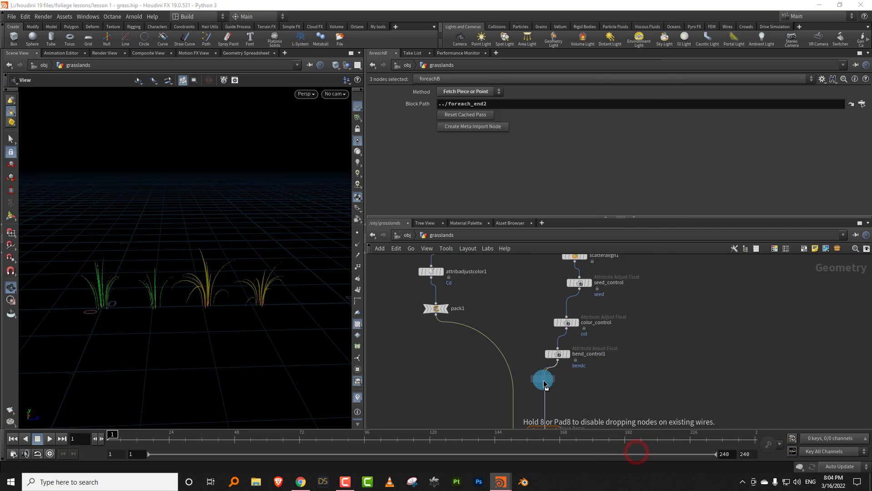
click(606, 390)
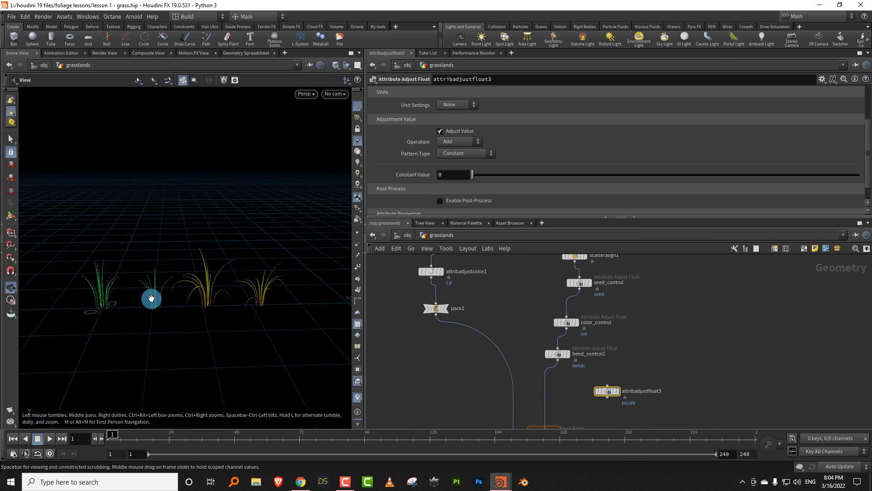
drag(607, 391, 547, 394)
drag(547, 393, 559, 394)
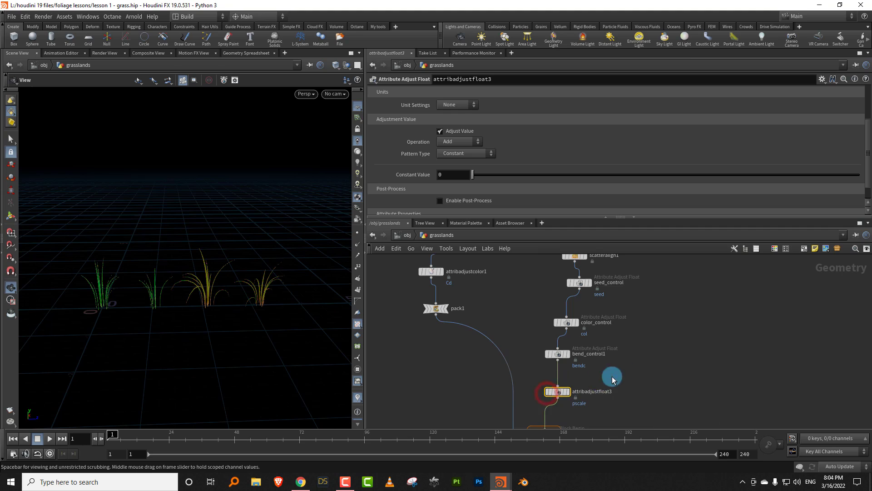
click(624, 370)
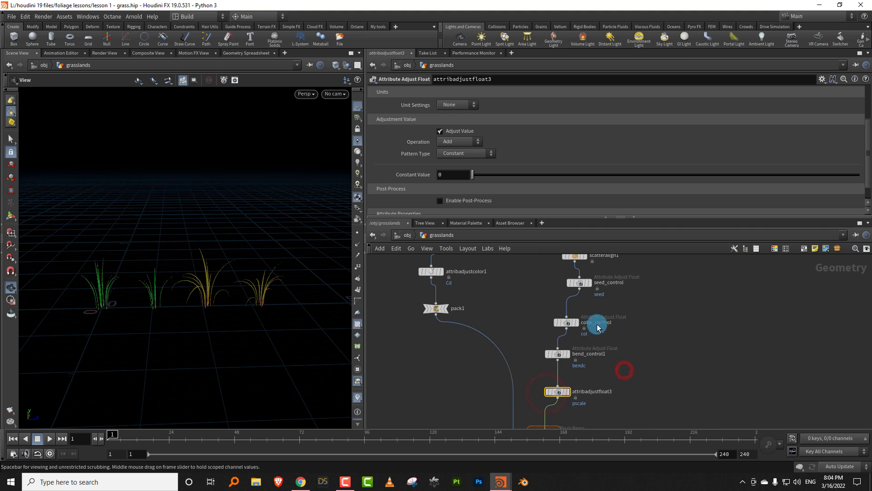
- Set the new pscale node's Operation to Multiply and its Pattern Type to Remap Attribute, with curveu as the Source Attribute
click(464, 143)
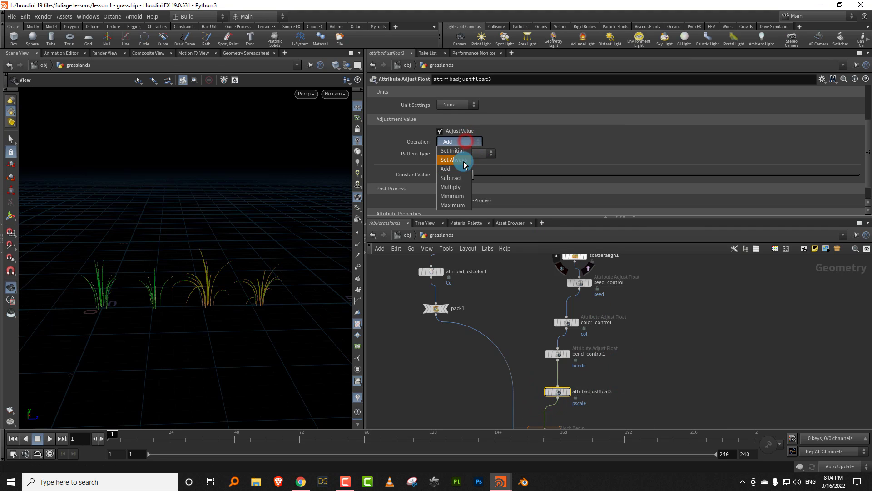
click(457, 187)
middle_drag(642, 302, 608, 375)
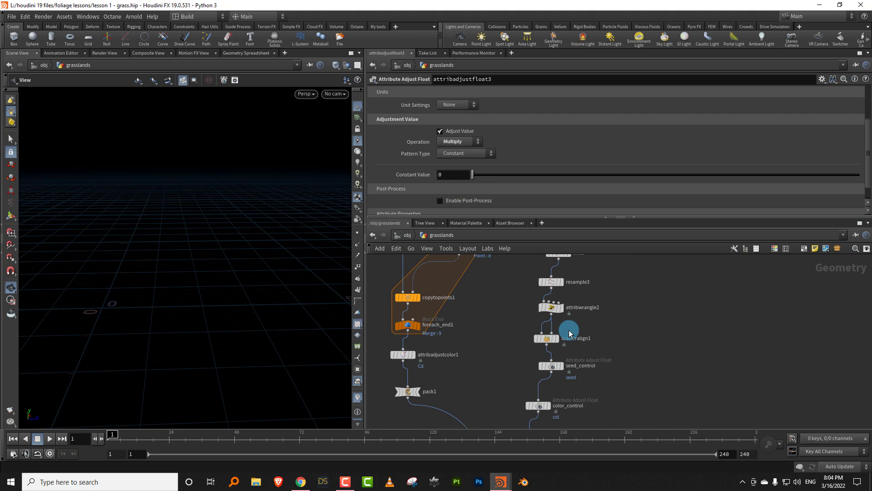
drag(586, 323, 551, 338)
middle_drag(589, 423, 612, 345)
middle_drag(573, 388, 572, 365)
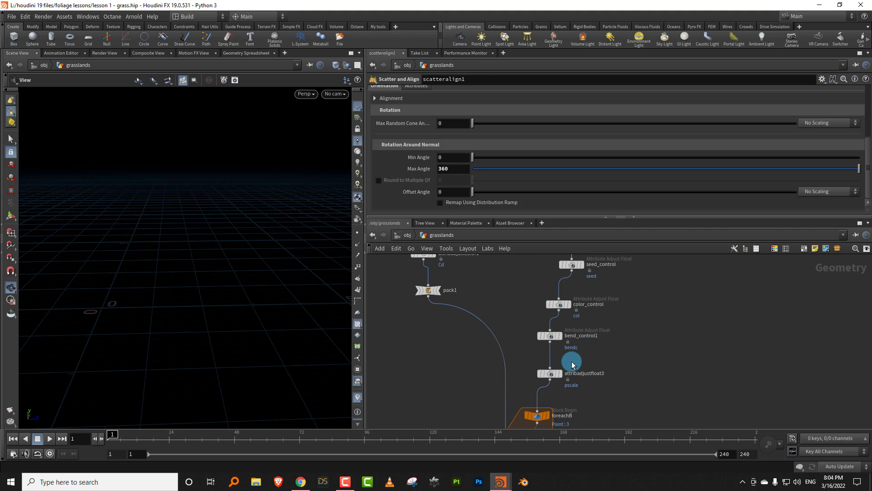
drag(585, 353, 551, 373)
click(472, 158)
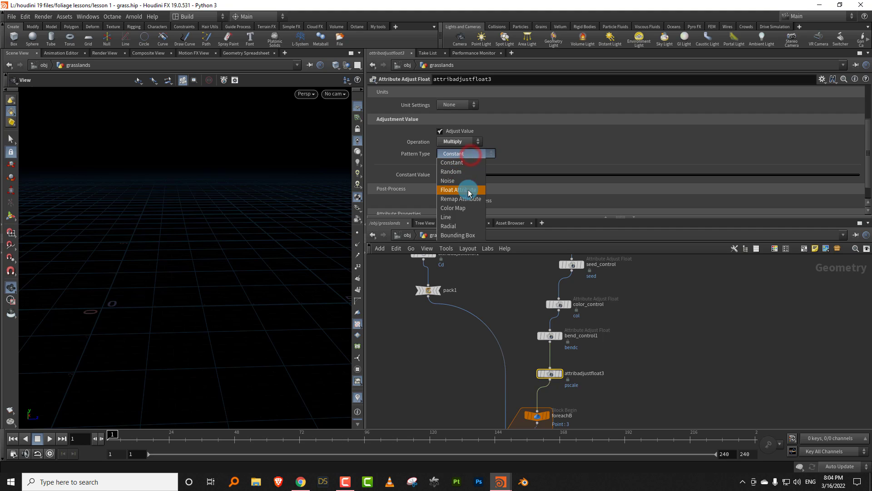
click(461, 195)
drag(468, 218, 402, 312)
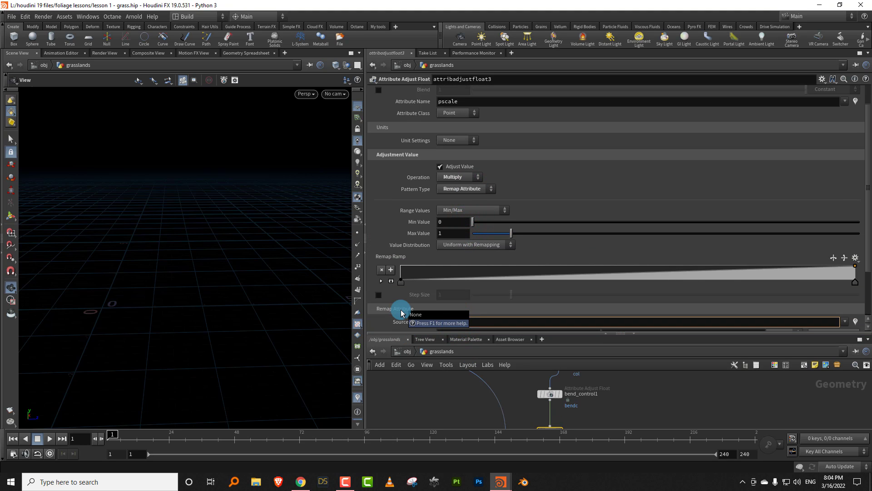
key(Return)
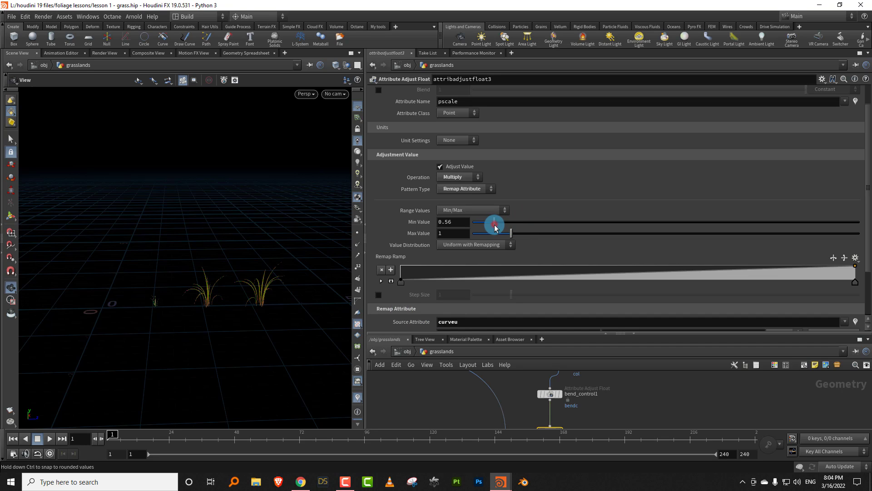
- Add two points near the middle of the pscale Remap Ramp for a steep rise, and set Min Value to 0.92 and Max Value to 1.6
click(495, 224)
drag(607, 275, 624, 262)
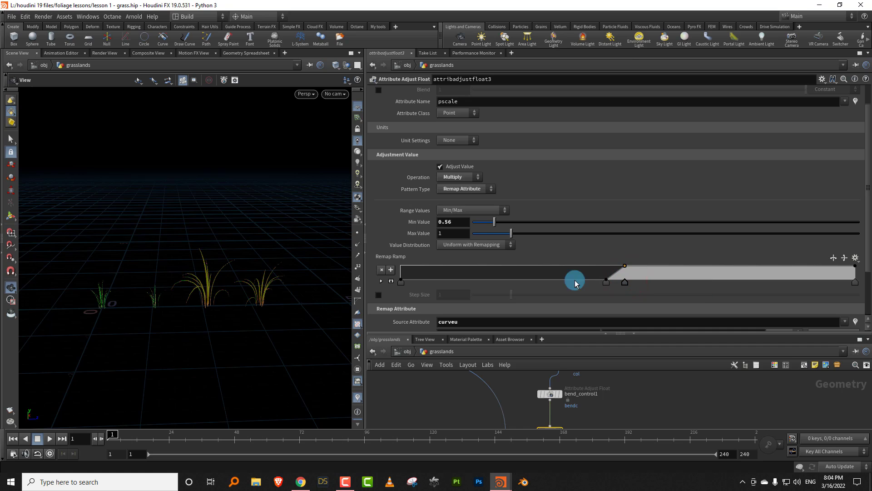
drag(522, 234, 534, 233)
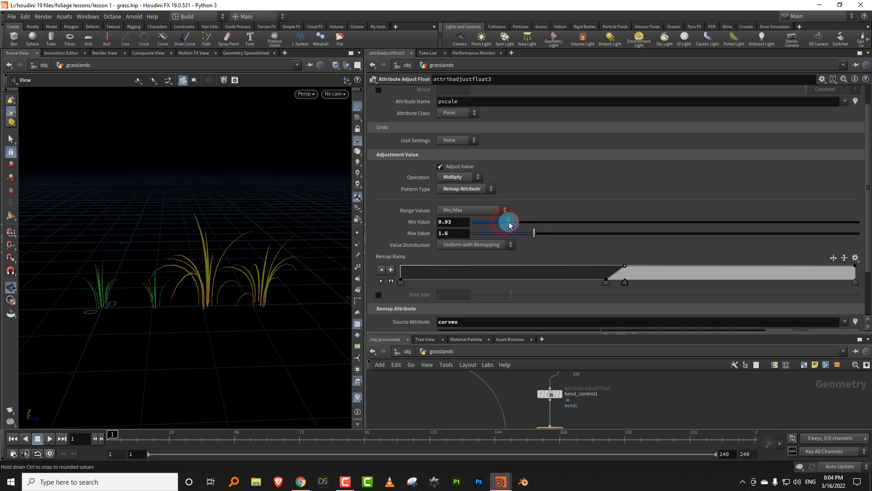
drag(508, 224, 508, 222)
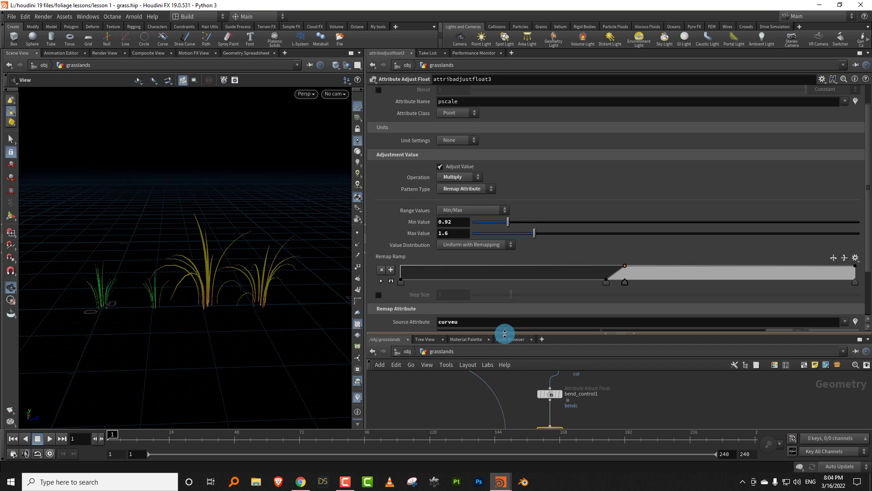
- Set the Length of the grass blade's line1 node to 1.1
drag(505, 333, 413, 261)
drag(218, 290, 237, 263)
middle_drag(511, 323, 509, 436)
scroll(527, 389, down, 5)
middle_drag(517, 385, 510, 372)
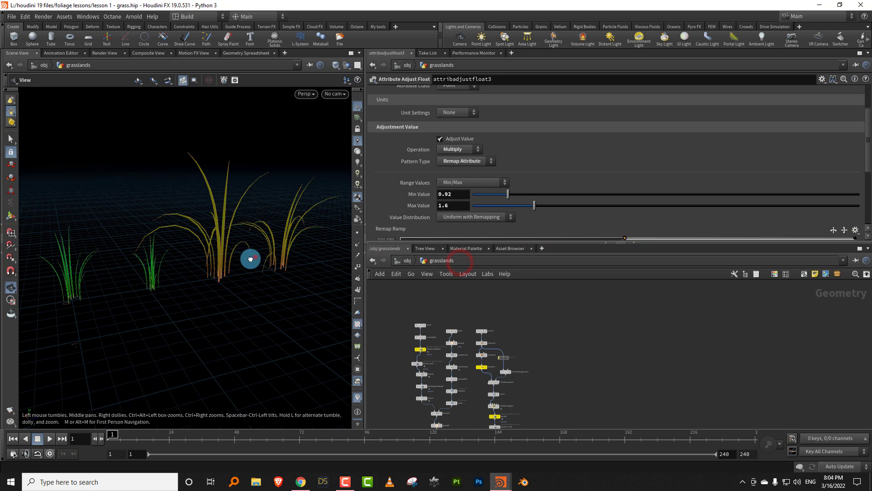
drag(250, 257, 245, 255)
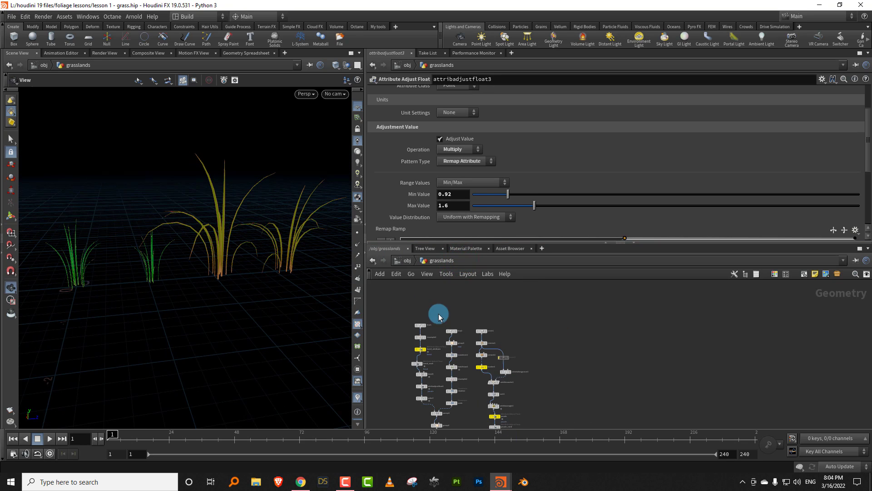
scroll(439, 316, up, 3)
click(422, 346)
mouse_move(518, 128)
mouse_down()
mouse_move(526, 132)
mouse_move(514, 134)
mouse_up()
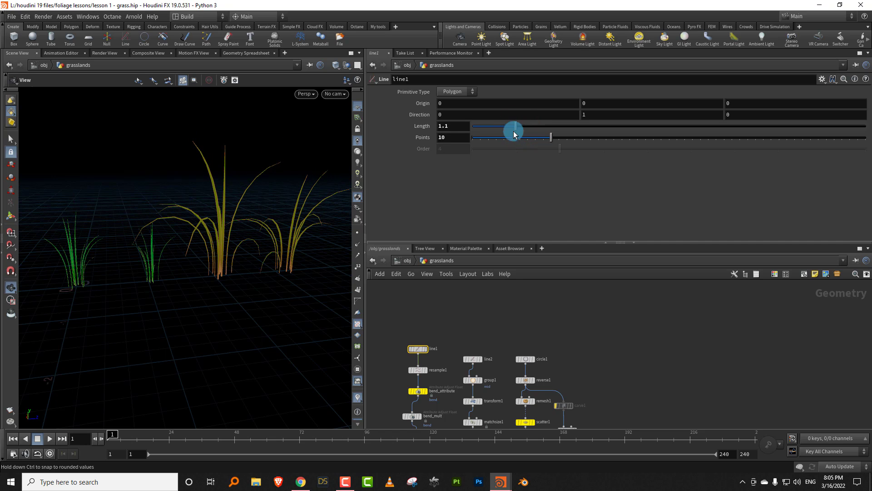
- Set the random Seed of the seed_control node to 30
middle_drag(569, 365, 563, 345)
scroll(561, 354, up, 2)
middle_drag(573, 420, 569, 357)
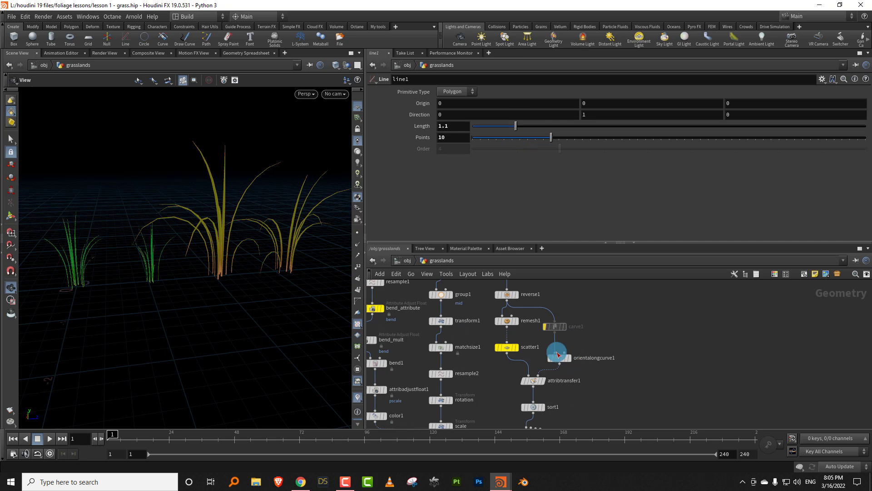
middle_drag(594, 404, 576, 341)
scroll(574, 336, down, 2)
middle_drag(566, 373, 570, 296)
scroll(559, 339, up, 2)
click(515, 343)
middle_drag(532, 387, 532, 377)
drag(540, 379, 480, 352)
middle_drag(550, 331, 530, 353)
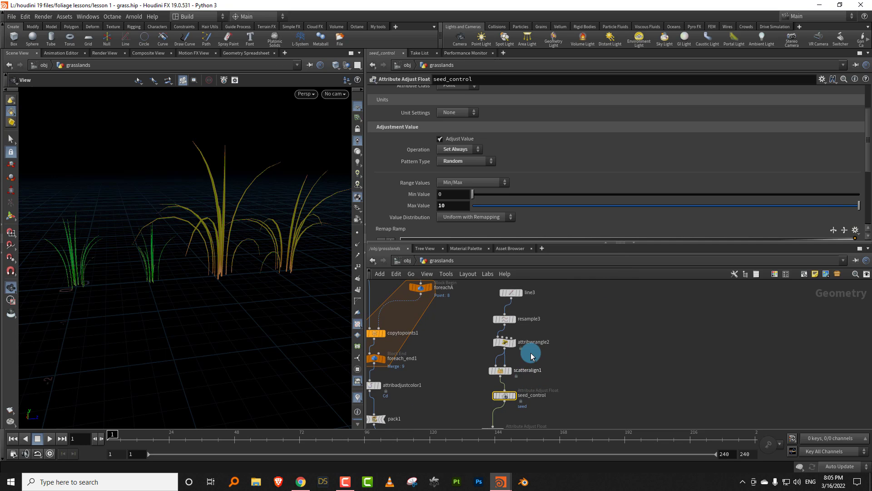
click(499, 370)
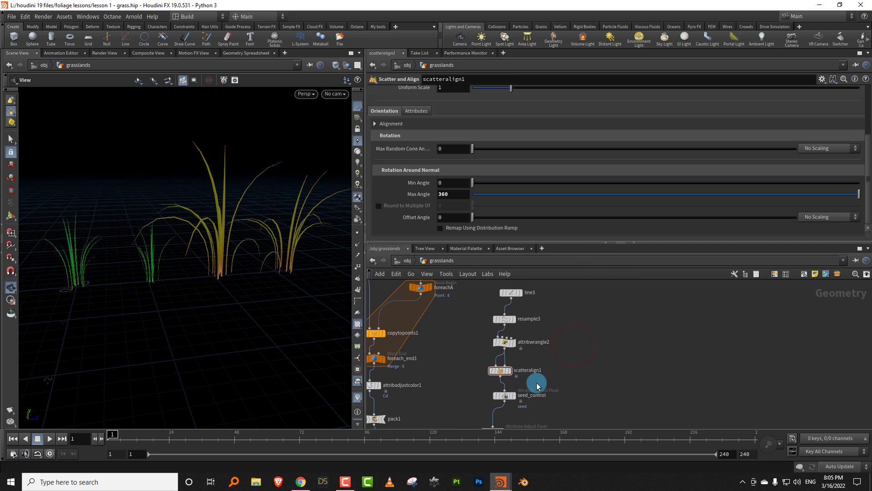
middle_drag(536, 384, 531, 358)
drag(528, 365, 466, 383)
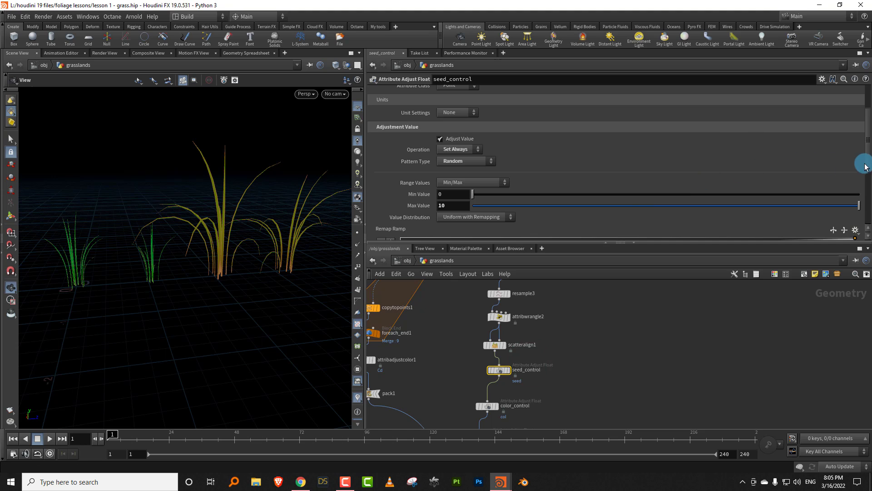
drag(865, 166, 841, 191)
drag(571, 219, 587, 223)
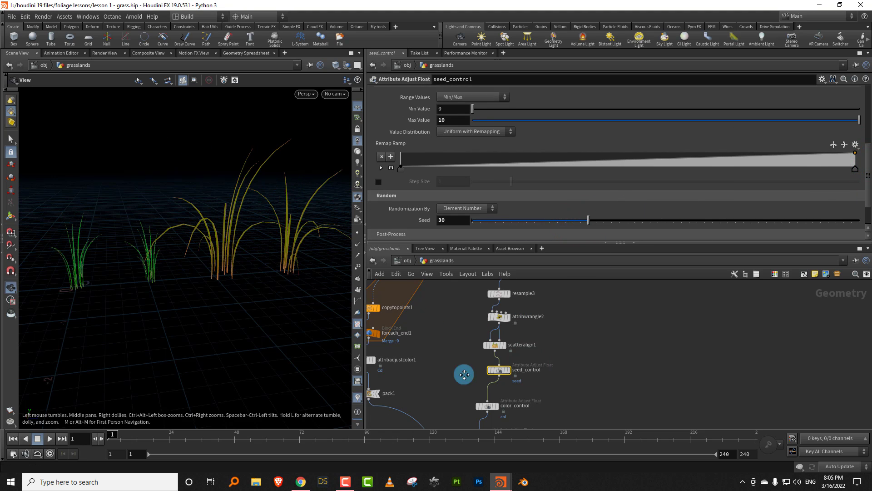
- Examine scatter1's Force Total Count and Global Seed settings and inspect the grass clumps from other angles
middle_drag(464, 374, 438, 368)
click(447, 350)
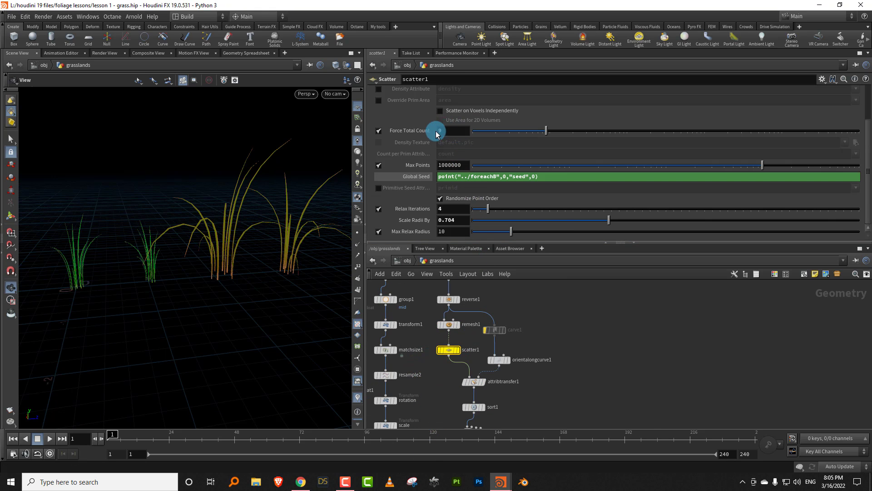
drag(199, 248, 245, 264)
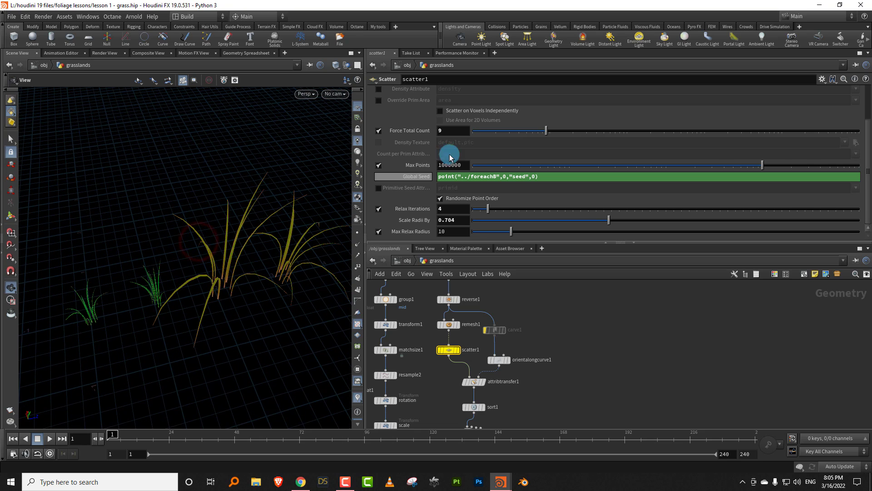
middle_drag(604, 402, 587, 342)
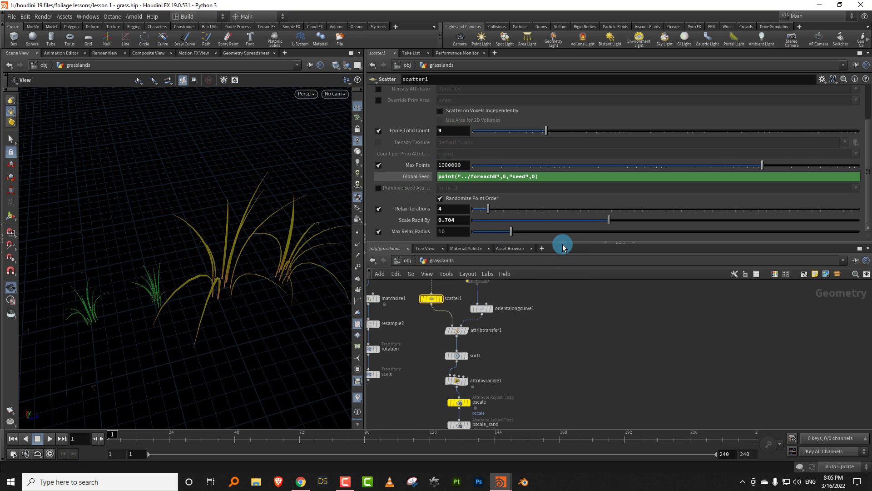
drag(563, 243, 564, 199)
middle_drag(581, 318, 576, 146)
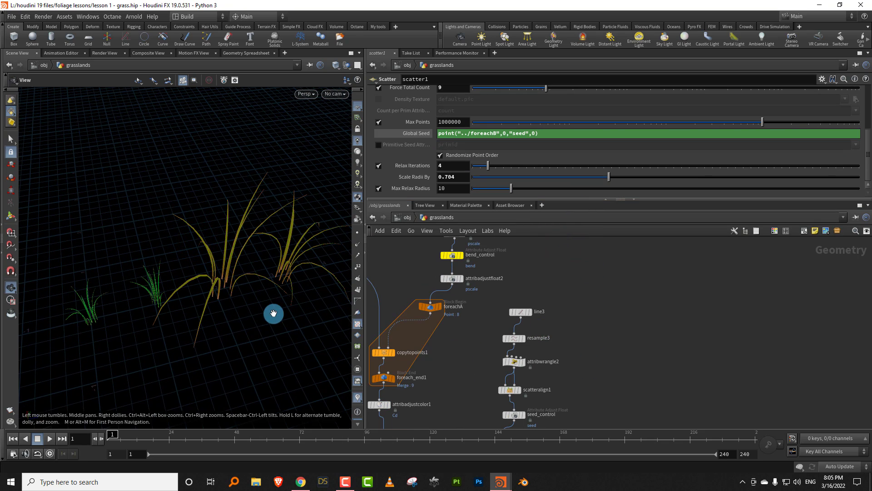
drag(273, 314, 275, 314)
middle_drag(569, 365, 568, 310)
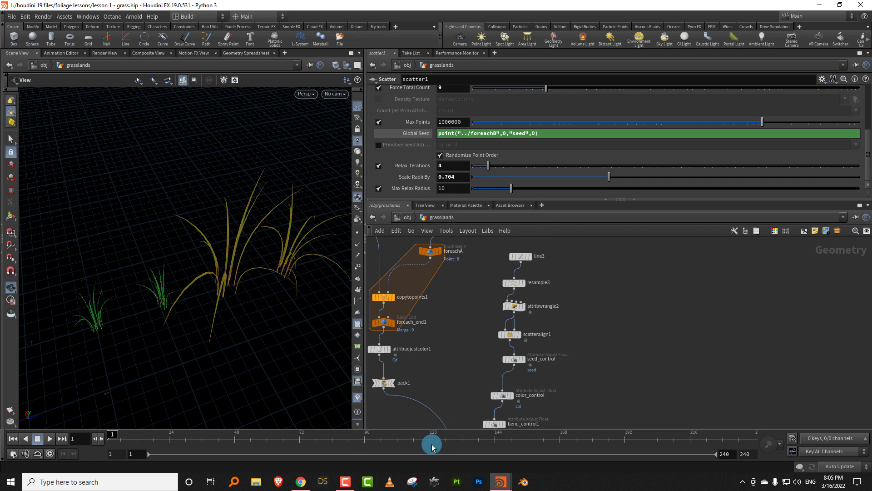
click(343, 484)
click(343, 483)
- Duplicate the attribadjustfloat3 pscale node beside the original and rename the copy count
middle_drag(578, 399, 590, 319)
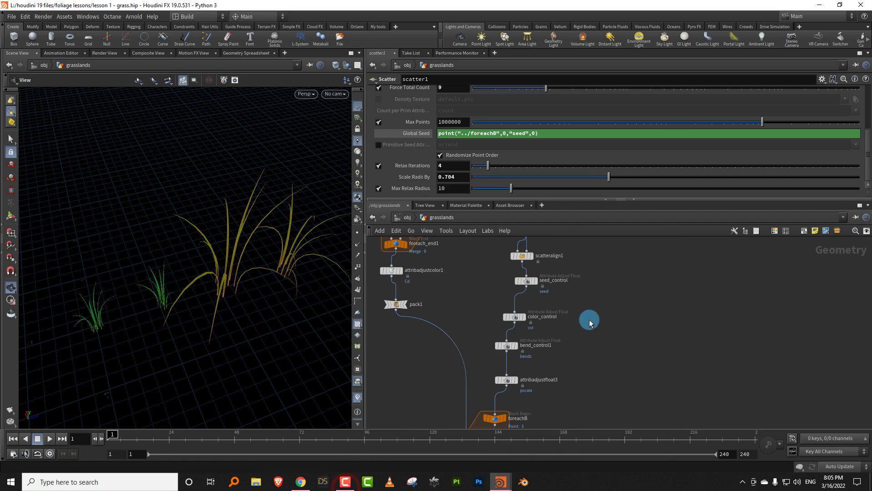
middle_drag(546, 413, 550, 360)
drag(483, 344, 503, 335)
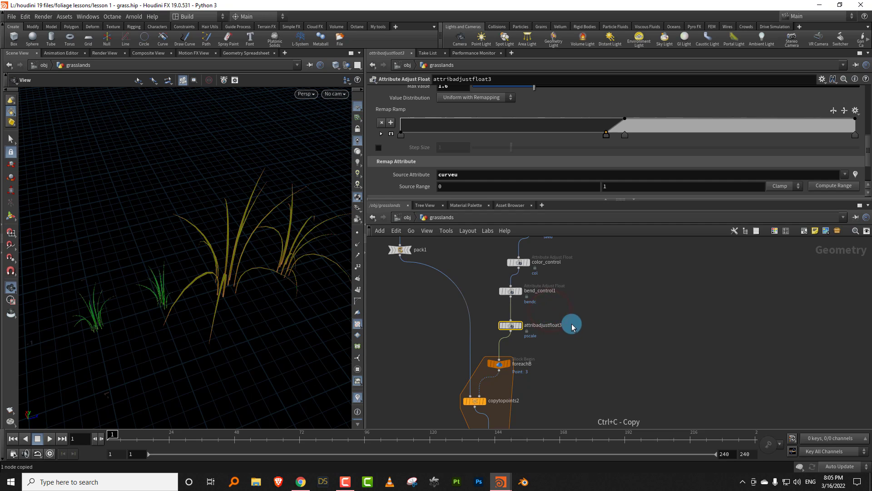
key(ctrl+v)
drag(576, 326, 600, 325)
double_click(620, 325)
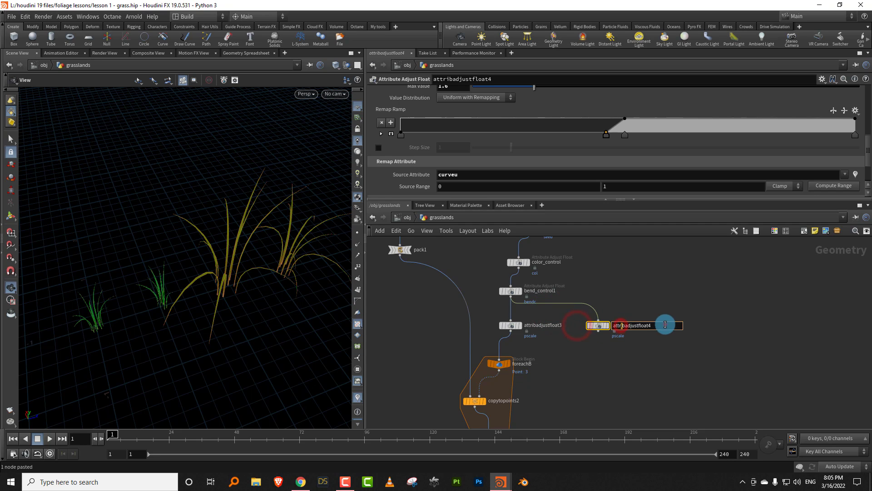
double_click(665, 325)
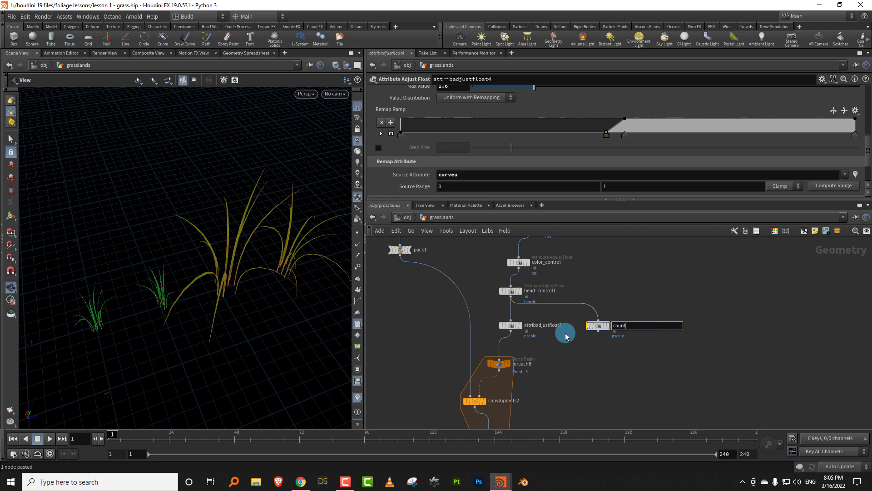
key(Return)
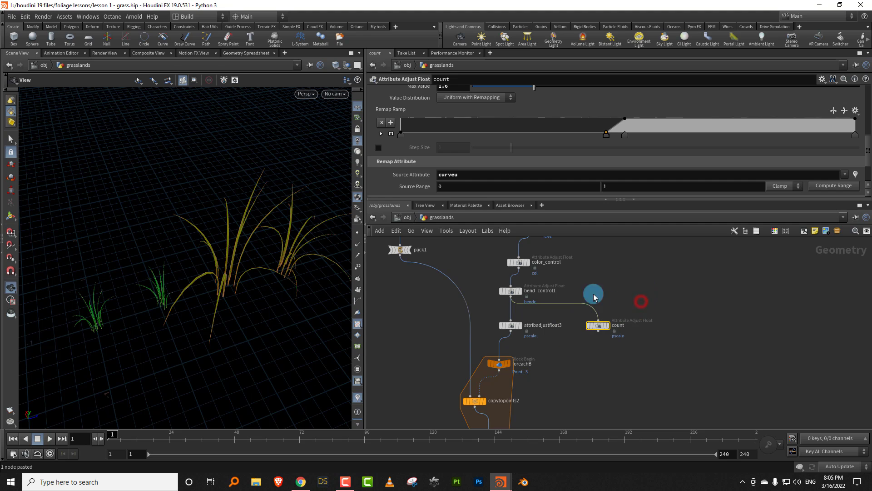
- Reset the count node's Remap Ramp to linear and insert the node into the wire between bend_control1 and attribadjustfloat3
click(559, 198)
drag(607, 210, 620, 242)
click(868, 210)
drag(607, 370, 528, 366)
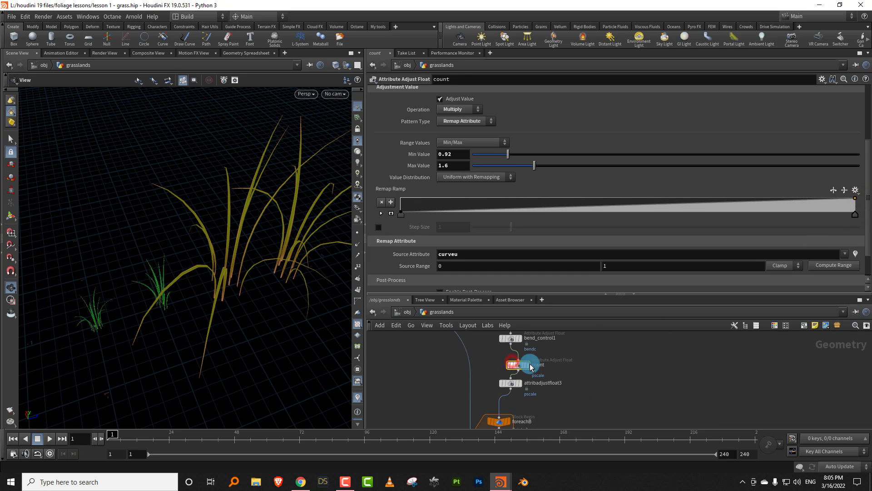
- Set the count node's Attribute Name to count, with Min Value 6 and Max Value 10
click(867, 154)
double_click(466, 129)
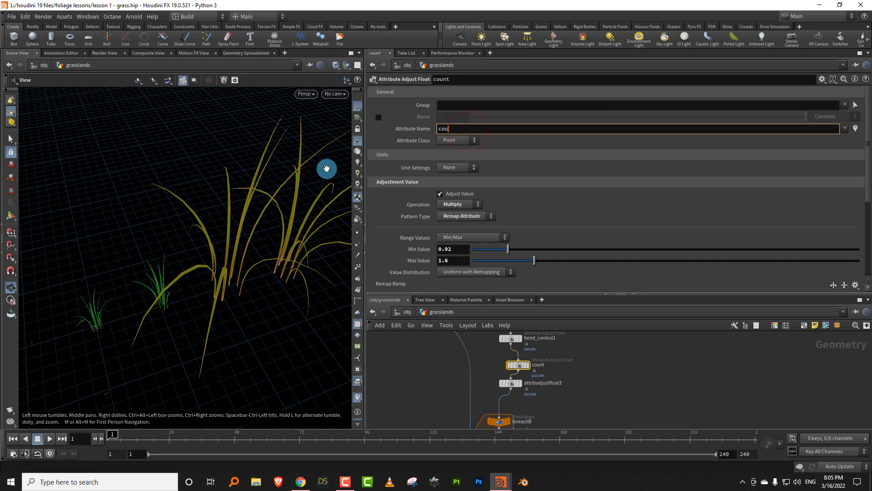
key(Return)
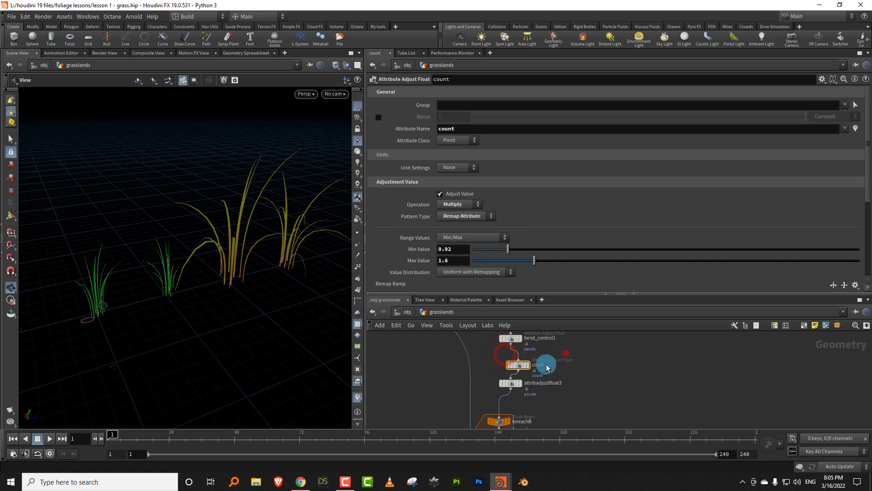
click(460, 249)
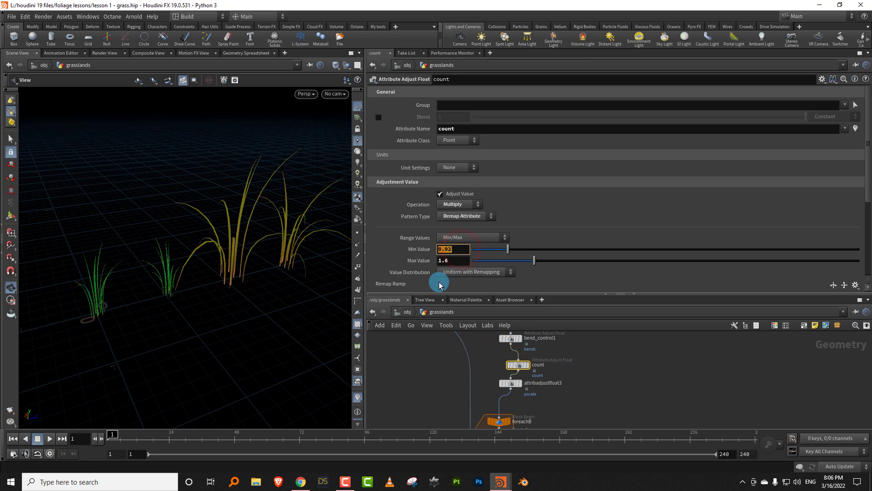
text(6)
key(Tab)
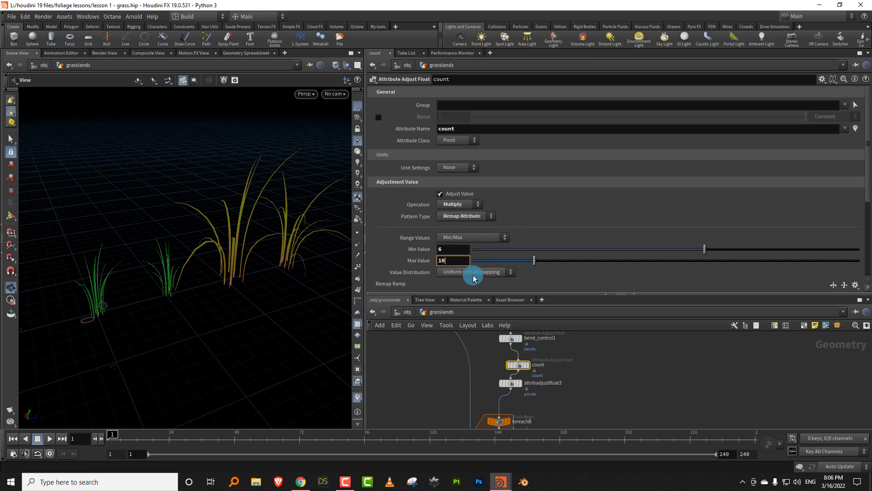
key(Return)
- Set scatter1's Force Total Count to the expression point("../foreachB",0,"count",0)
middle_drag(561, 372, 455, 370)
click(450, 352)
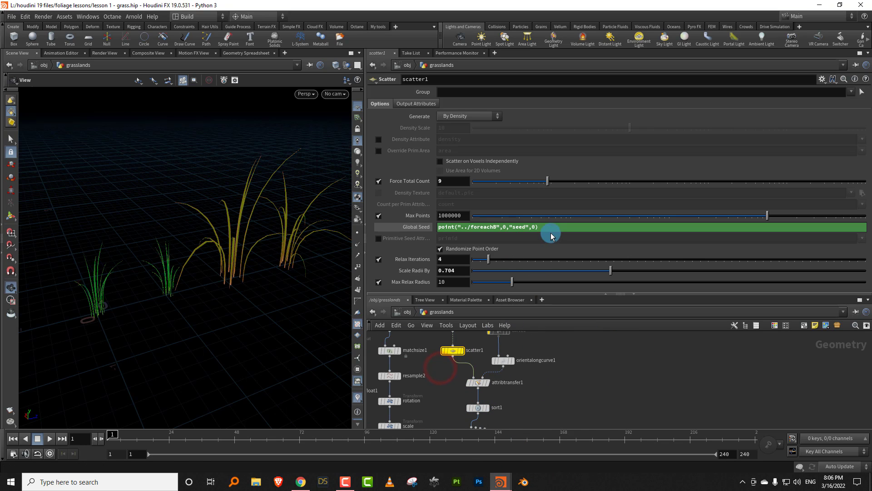
click(454, 181)
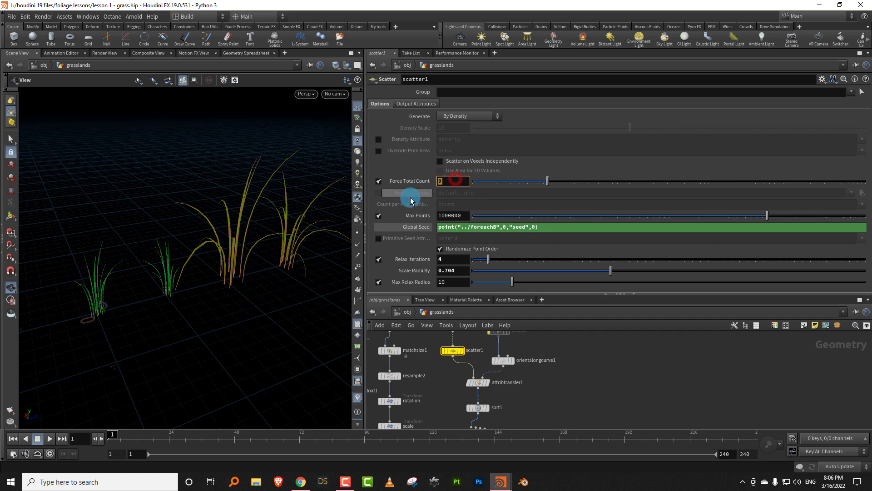
text(point("../foreachB",0,"seed",0))
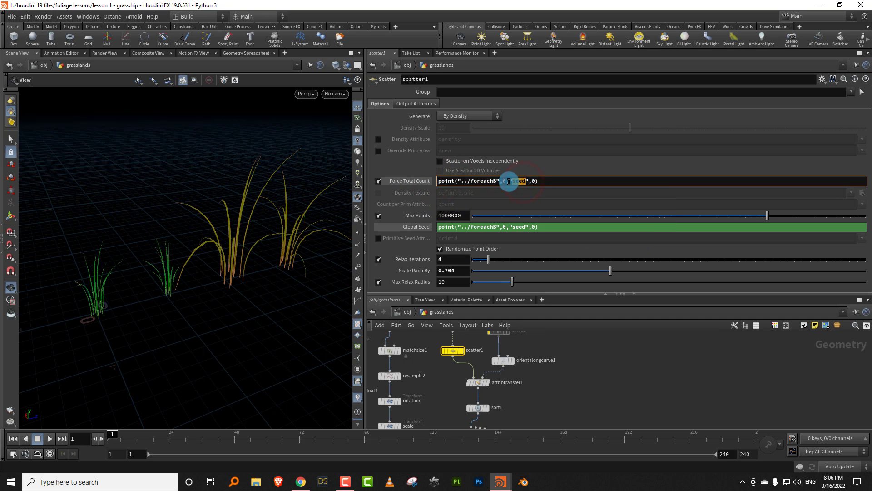
text(nt)
key(Return)
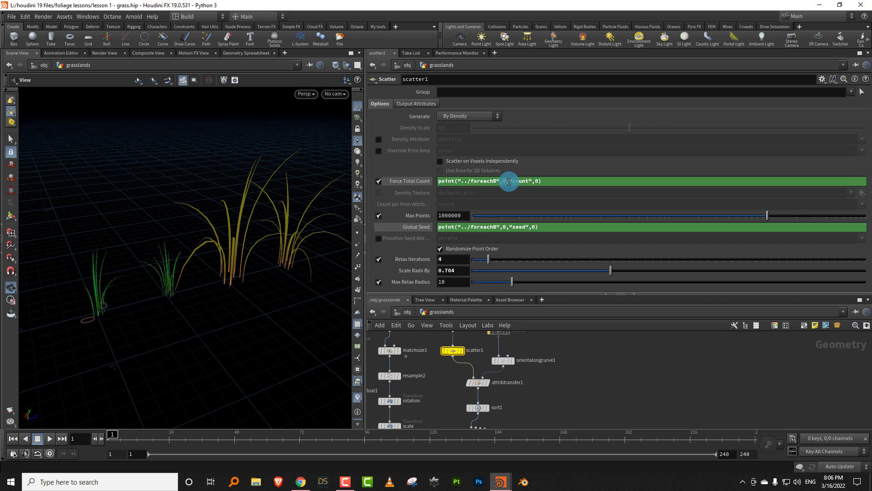
middle_drag(638, 381, 602, 326)
scroll(599, 354, down, 5)
middle_drag(598, 411, 600, 358)
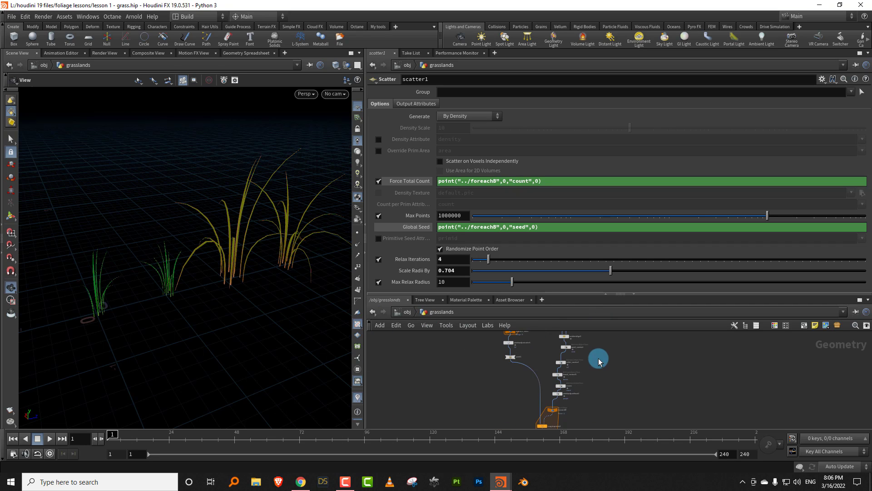
scroll(600, 359, up, 4)
scroll(582, 388, up, 1)
drag(558, 401, 511, 388)
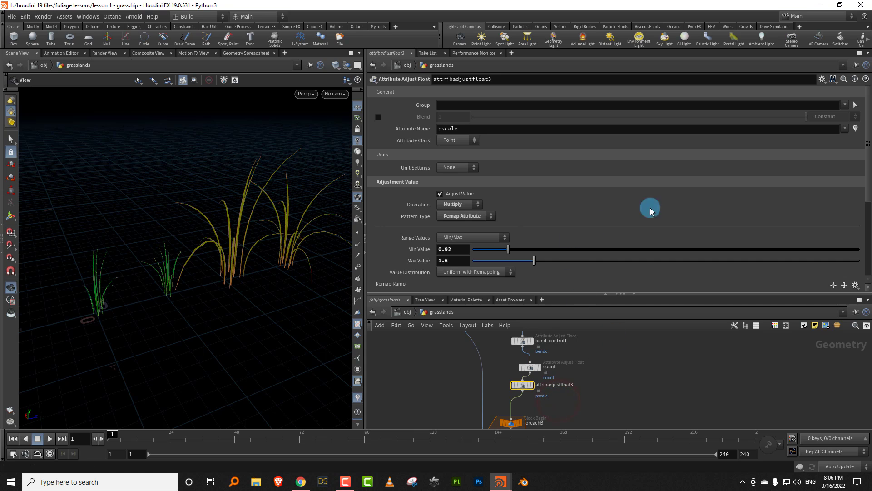
click(491, 217)
click(473, 238)
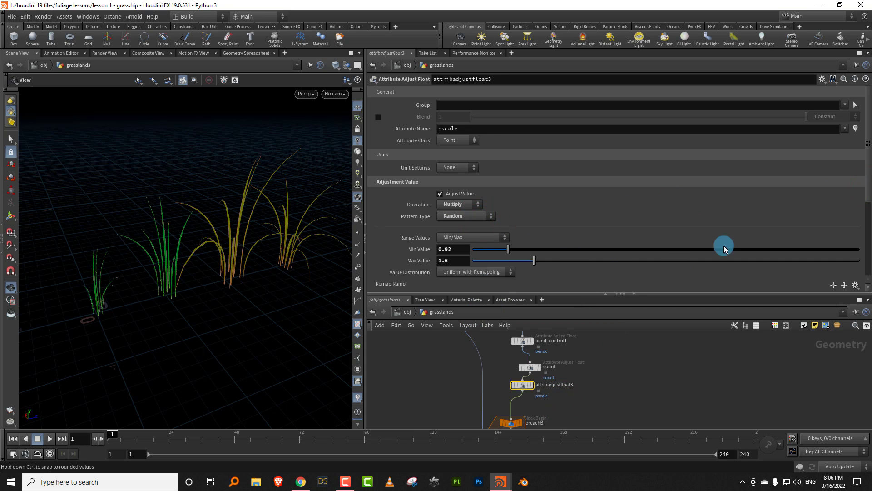
- Set the count node's Pattern Type to Random and adjust its random Seed
click(555, 366)
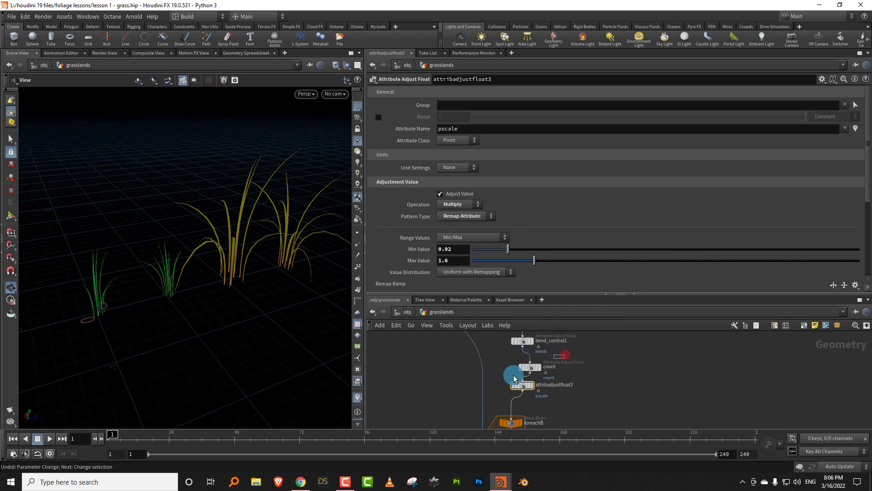
click(469, 217)
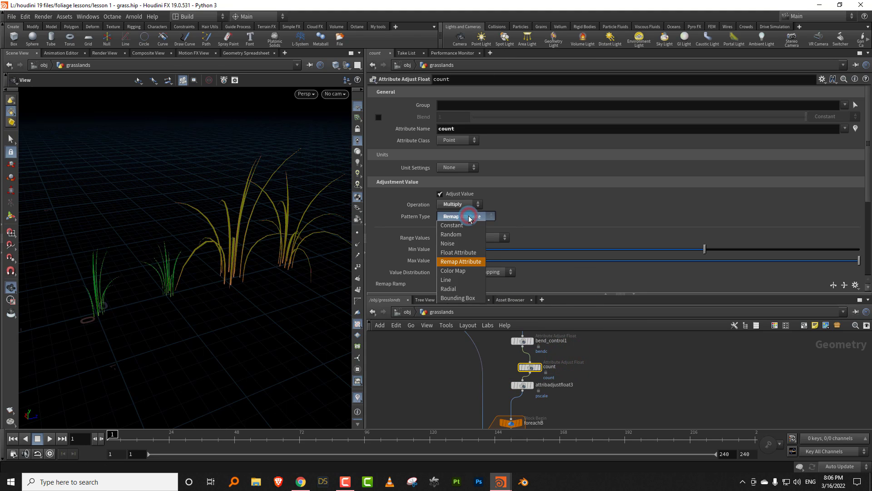
click(472, 239)
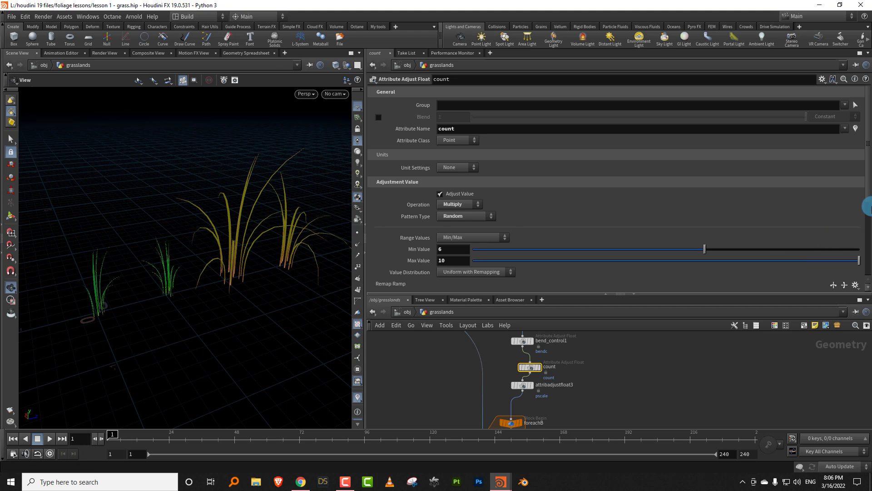
drag(868, 203, 864, 252)
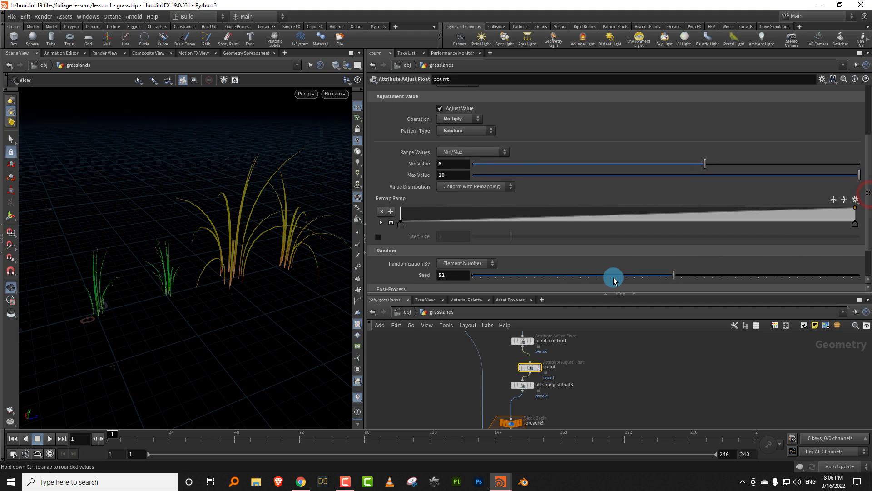
drag(615, 278, 563, 279)
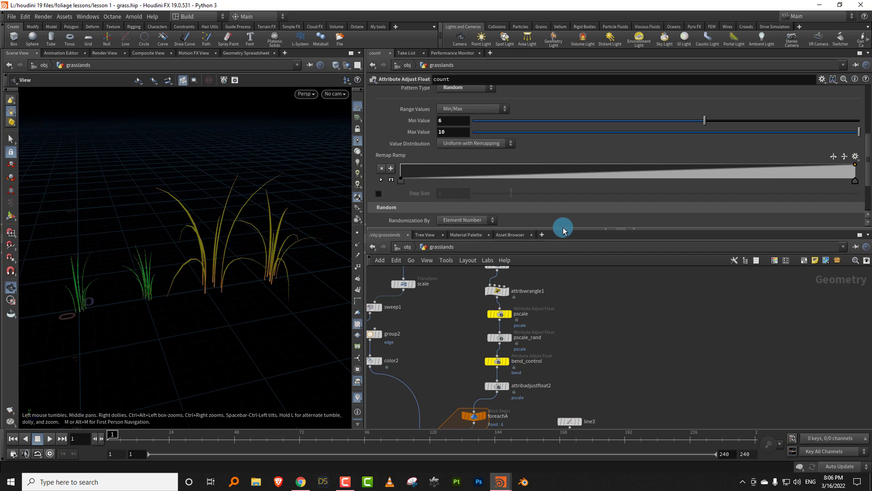
drag(566, 229, 577, 165)
scroll(620, 298, down, 5)
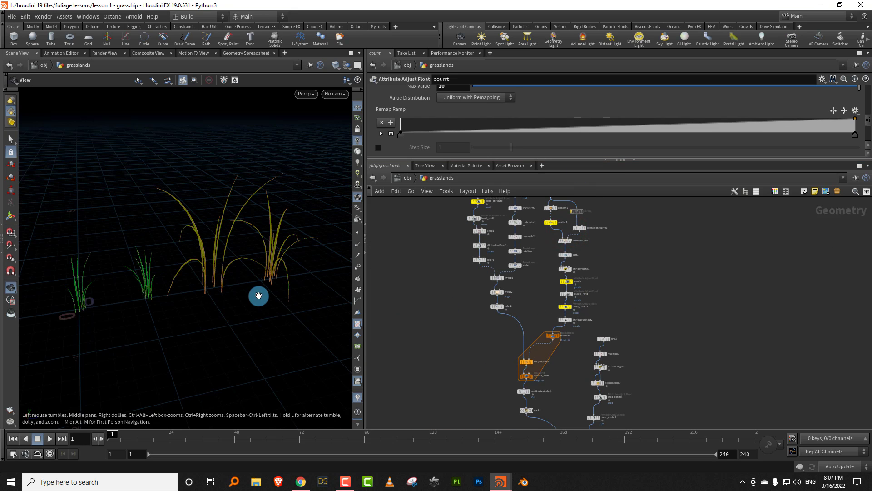
drag(266, 289, 290, 296)
middle_drag(689, 348, 649, 308)
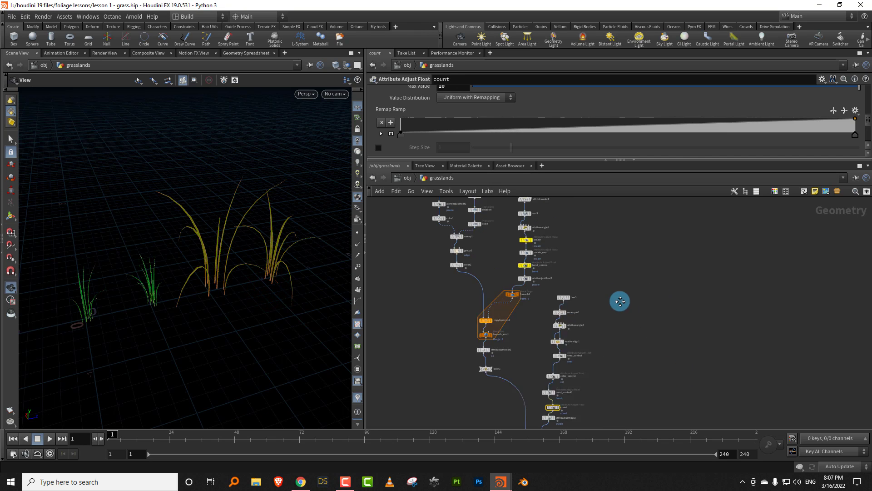
scroll(609, 304, down, 3)
middle_drag(617, 355, 595, 331)
middle_drag(573, 386, 565, 344)
scroll(565, 344, up, 4)
key(Tab)
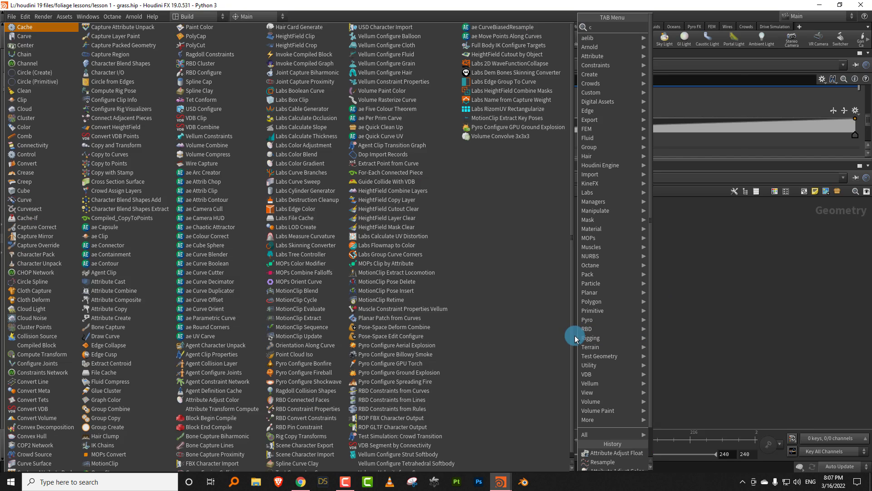
text(circ)
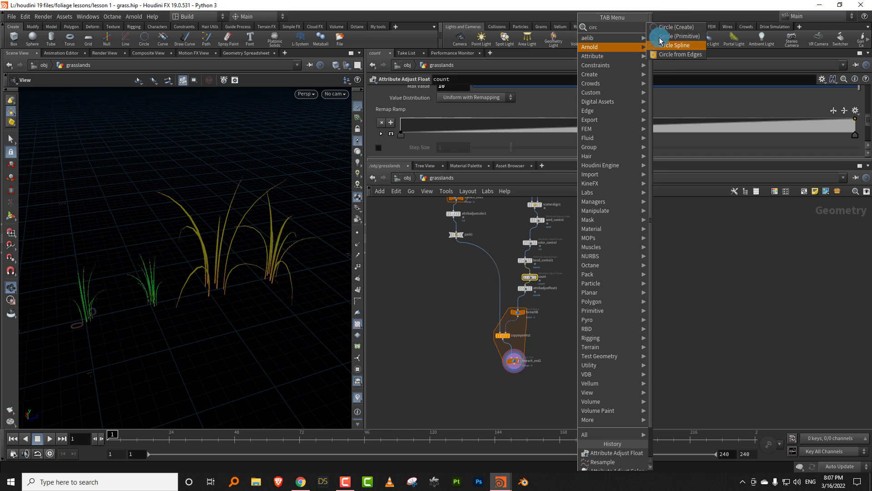
click(444, 292)
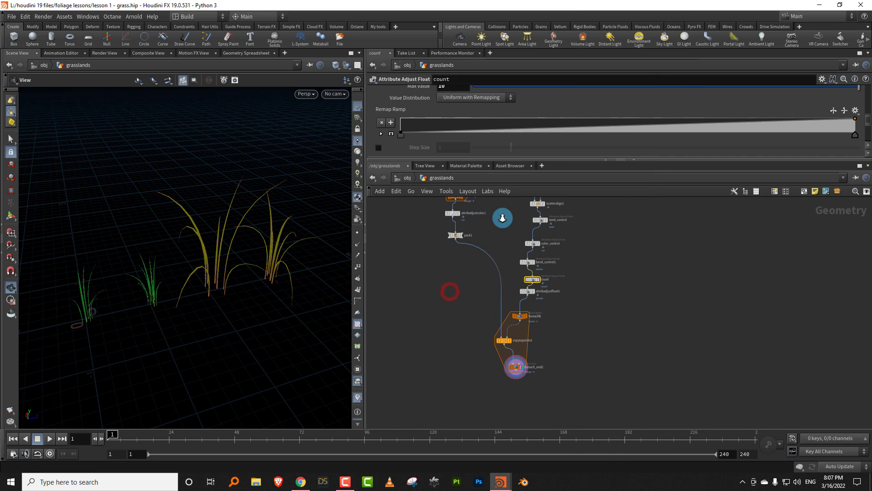
- Display the pack1 node and inspect the single packed grass clump
scroll(448, 243, up, 3)
click(439, 251)
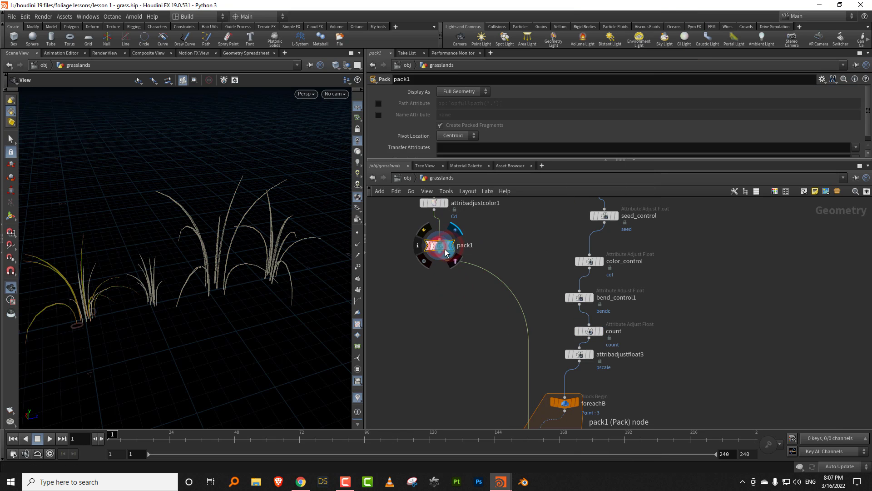
click(450, 247)
drag(129, 316, 243, 305)
scroll(486, 318, down, 5)
key(Tab)
text(circ)
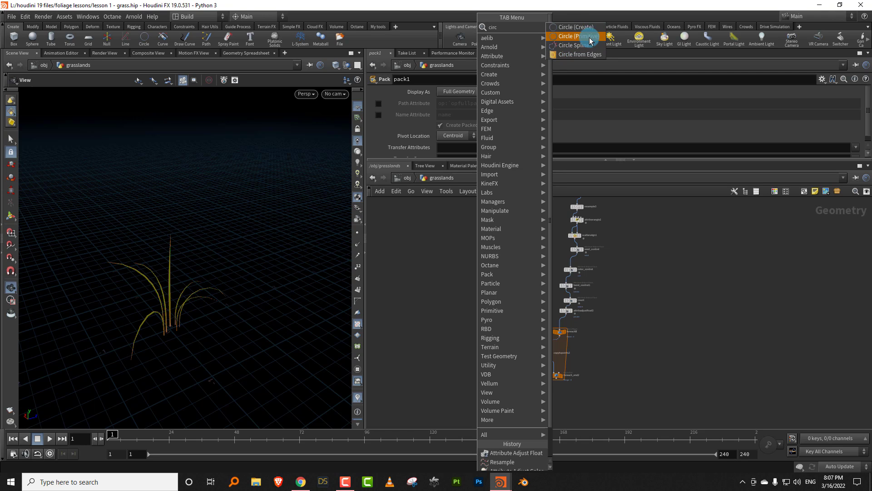
click(437, 270)
- Return the display to foreach_end2 to view all the copied clumps
scroll(578, 353, up, 3)
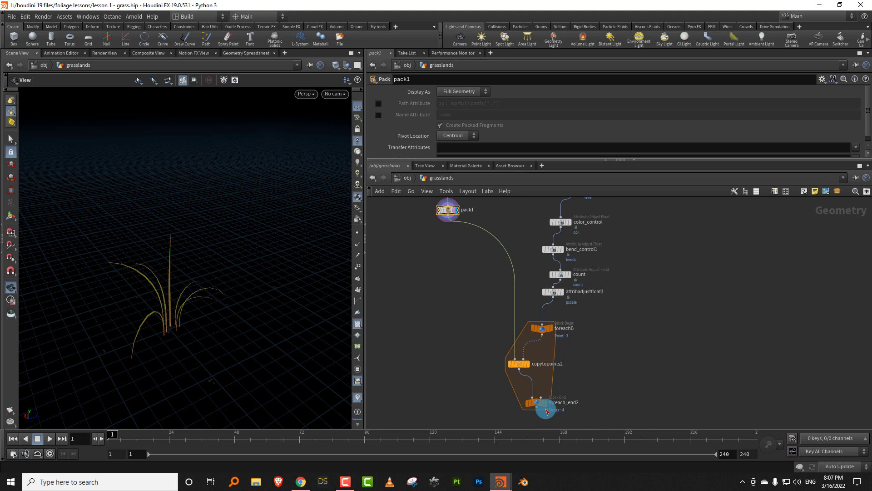
click(545, 401)
click(537, 408)
scroll(613, 383, down, 3)
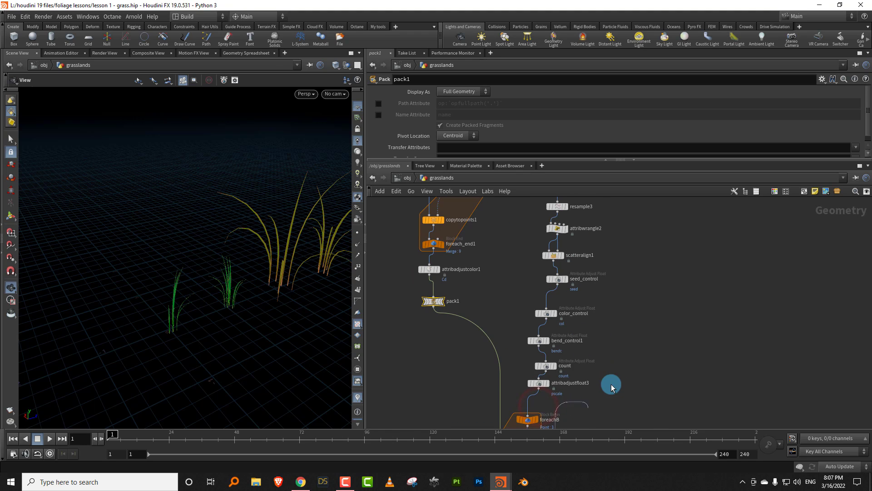
click(619, 376)
scroll(619, 376, up, 3)
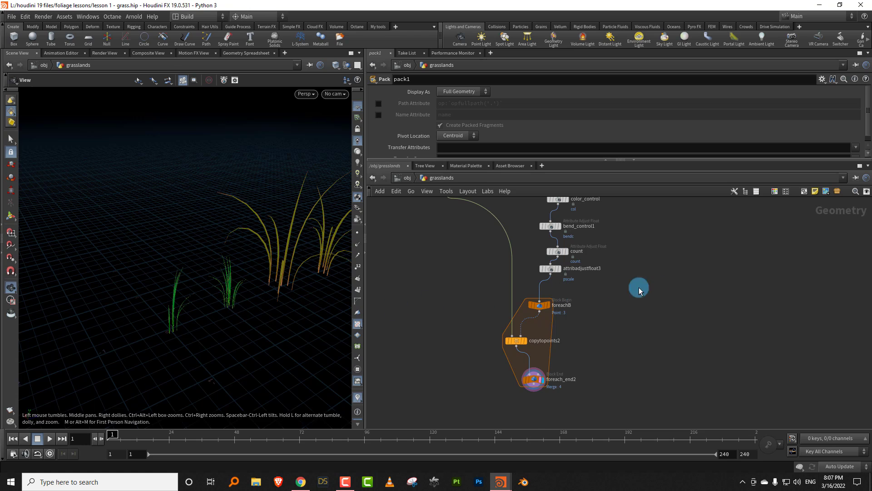
- Set line3's Length to 0 so all clumps sit at the same position
scroll(640, 291, up, 5)
click(540, 260)
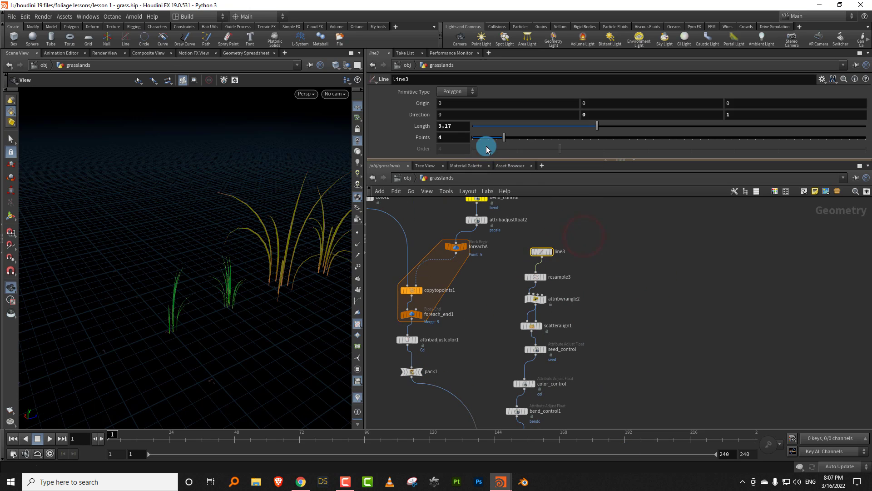
click(481, 127)
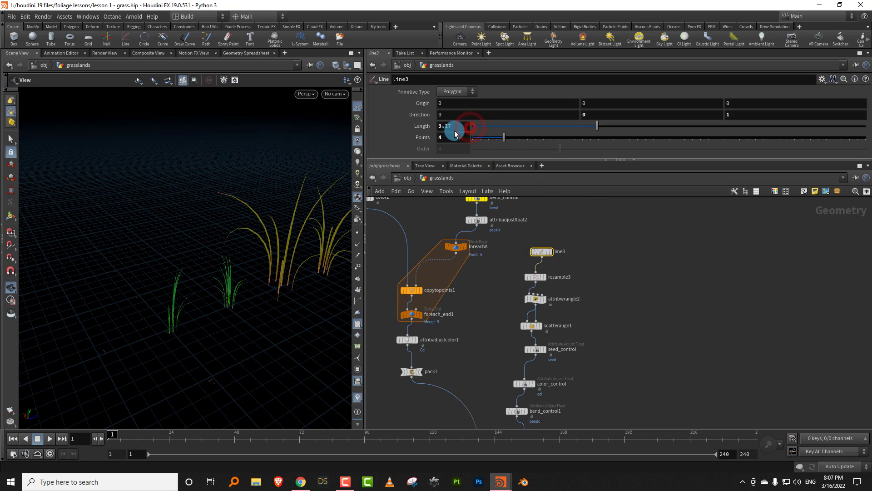
drag(456, 133, 452, 136)
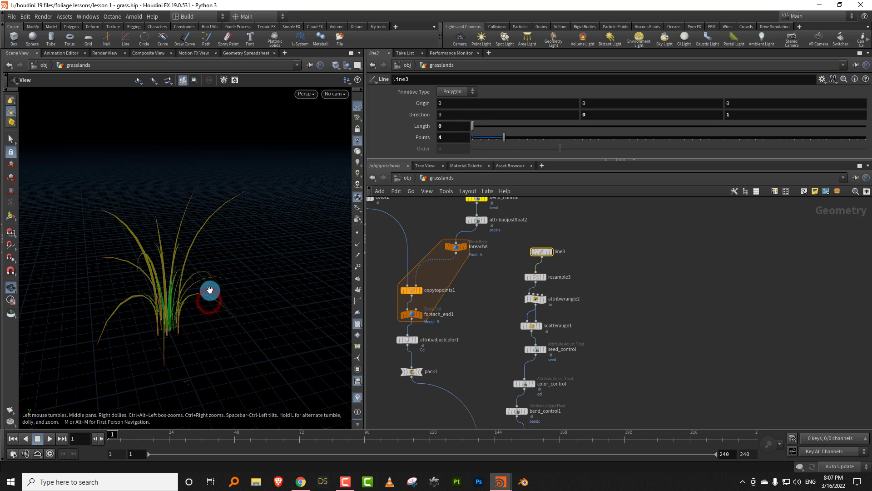
- Examine foreach_end2's node info for its point and packed geometry data
scroll(631, 251, down, 10)
key(Tab)
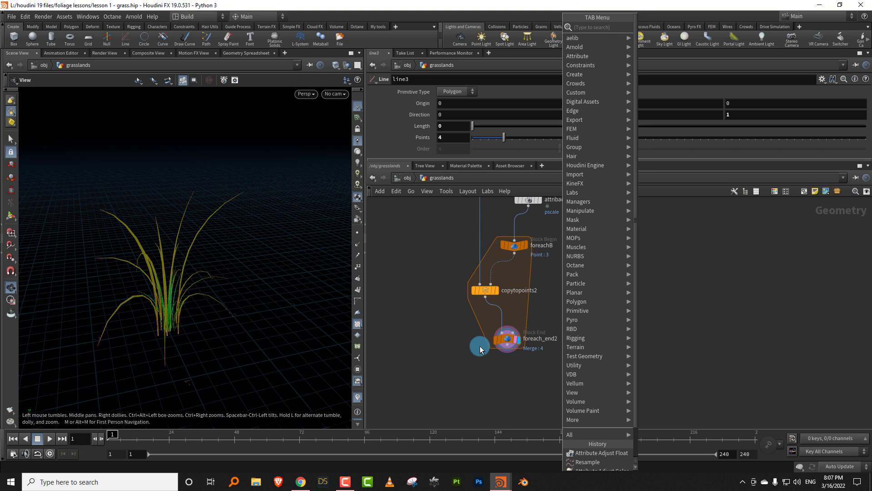
click(482, 382)
click(482, 341)
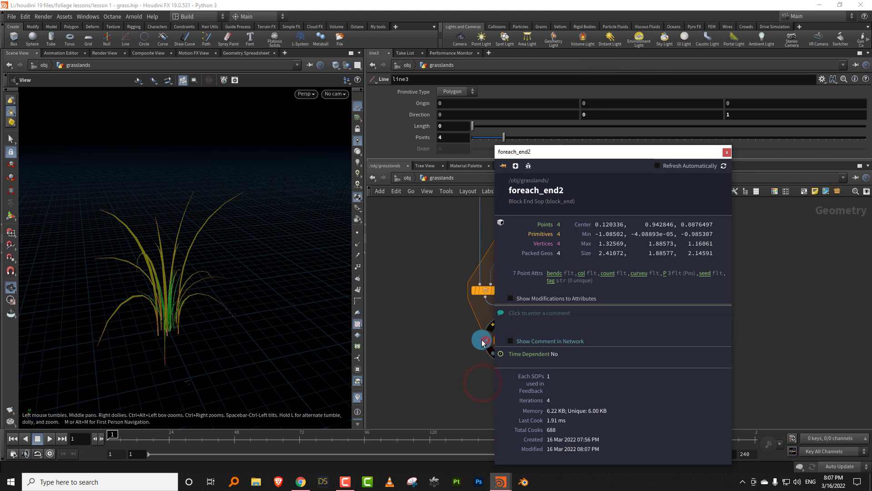
click(436, 352)
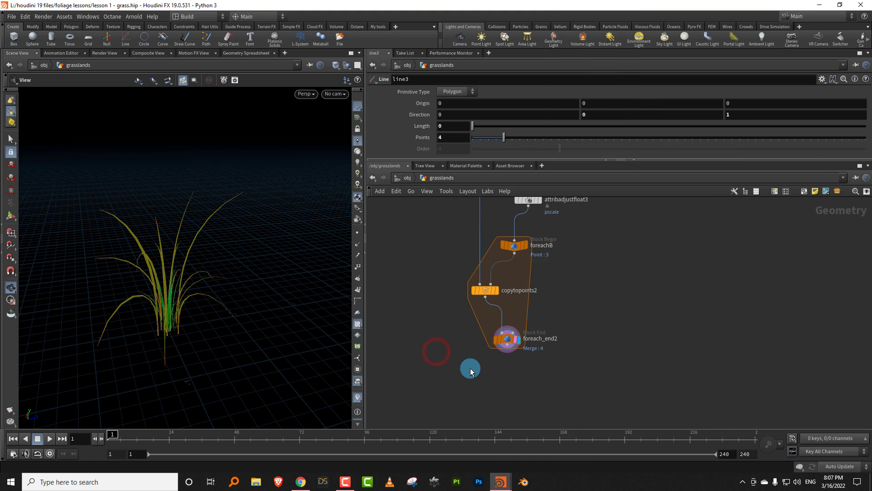
- Add a Blast node below foreach_end2, wire foreach_end2 into it and display it
key(Tab)
text(blast)
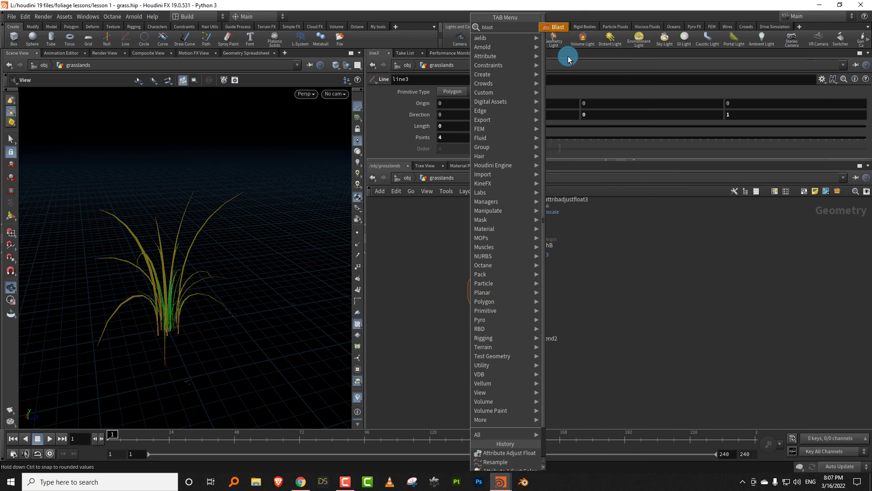
click(557, 27)
click(529, 389)
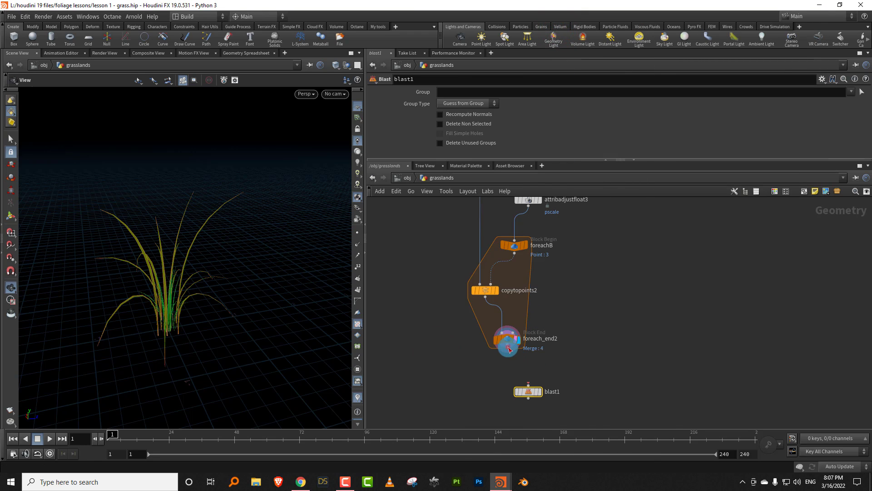
drag(508, 346, 529, 386)
click(539, 394)
click(536, 394)
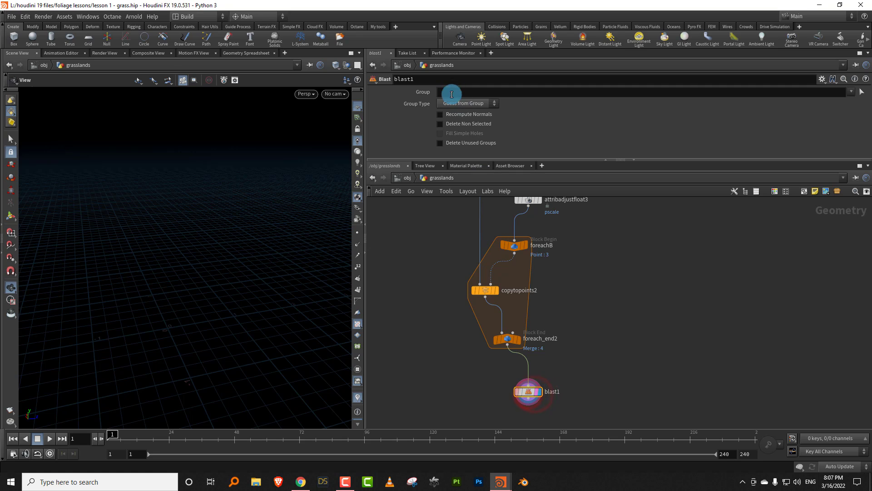
- Try 3 4 as blast1's Group and look through its group types
click(451, 94)
key(Return)
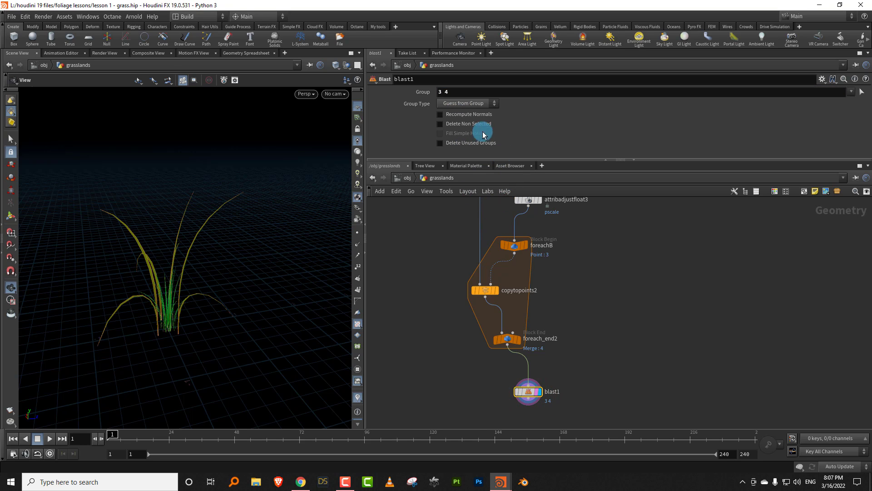
click(463, 104)
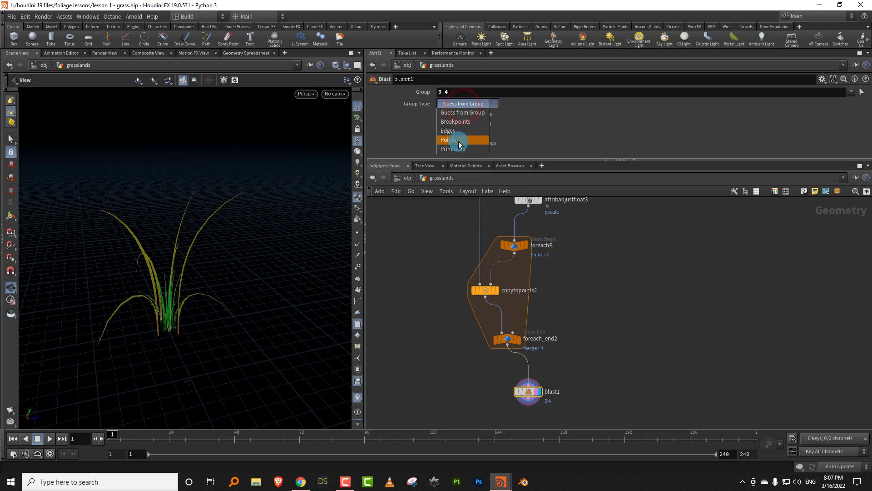
- Set blast1's Group to 2 3 and enable Delete Non Selected
click(450, 91)
drag(408, 100, 388, 101)
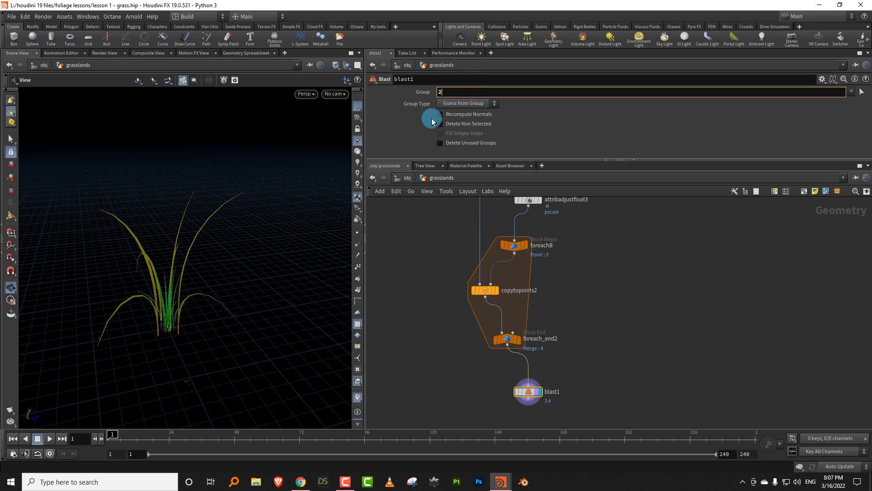
text(2 3)
click(448, 127)
click(465, 125)
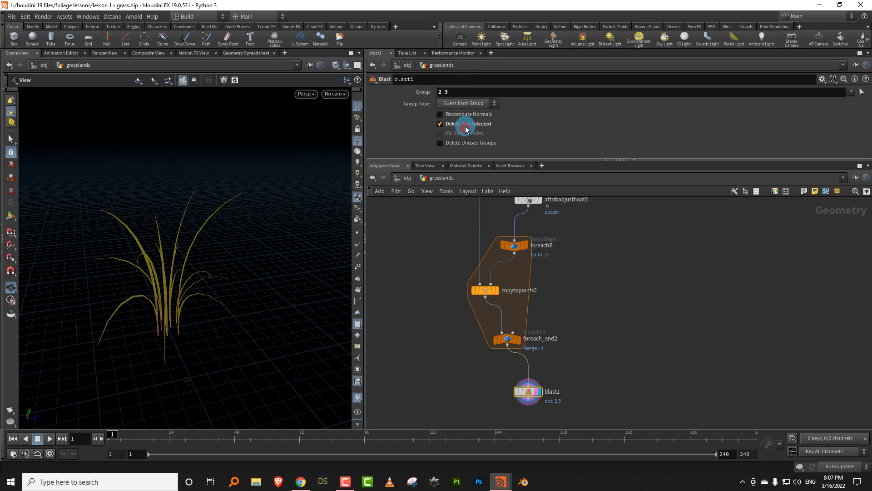
drag(190, 292, 245, 307)
- Add an Enumerate node below blast1
scroll(551, 320, down, 3)
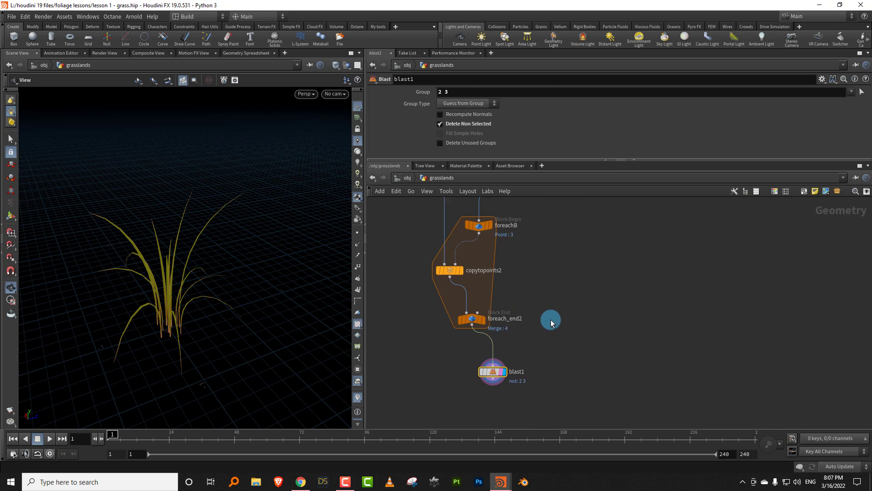
key(Tab)
text(enume)
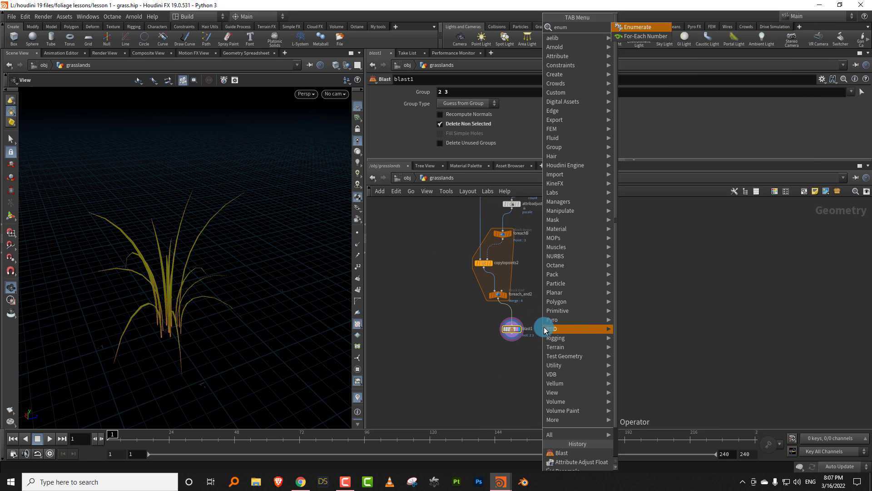
click(634, 27)
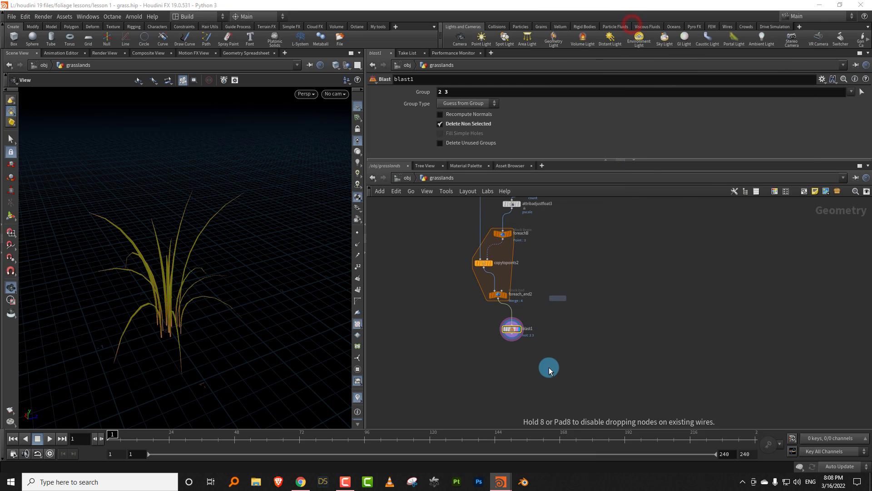
click(518, 361)
- Set the Enumerate node's Attribute to variant, wire blast1 into it and display it
scroll(520, 345, up, 3)
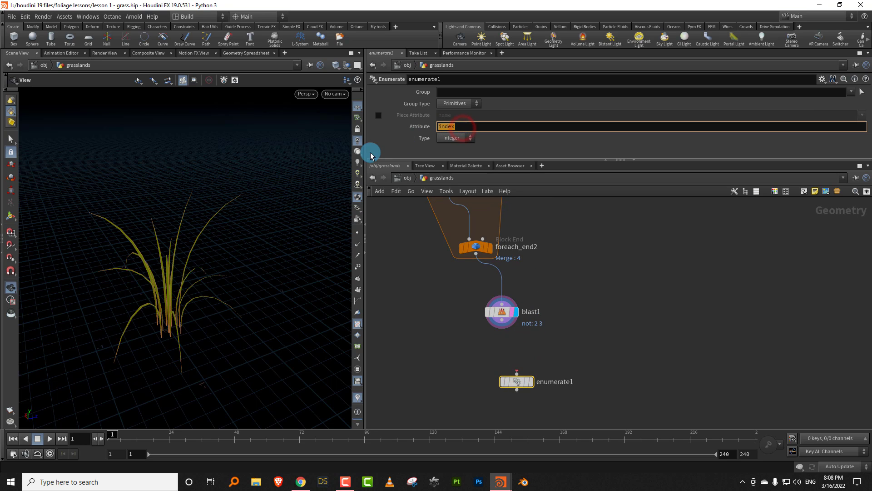
key(Return)
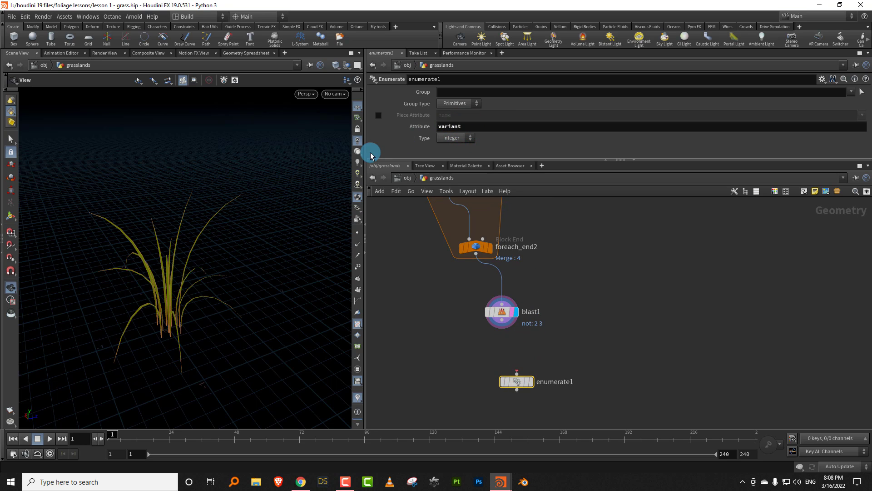
click(530, 385)
drag(208, 317, 233, 328)
- Add a Circle node beside the grass network and display it
scroll(563, 309, down, 5)
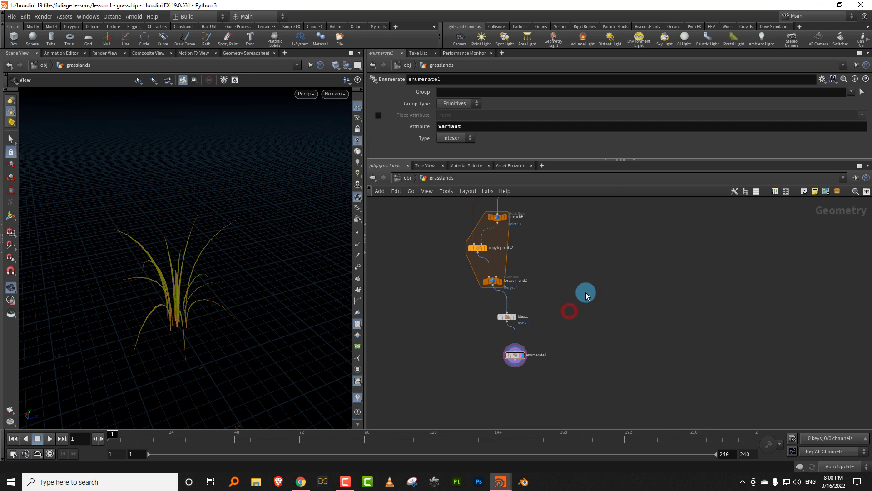
key(Tab)
text(circ)
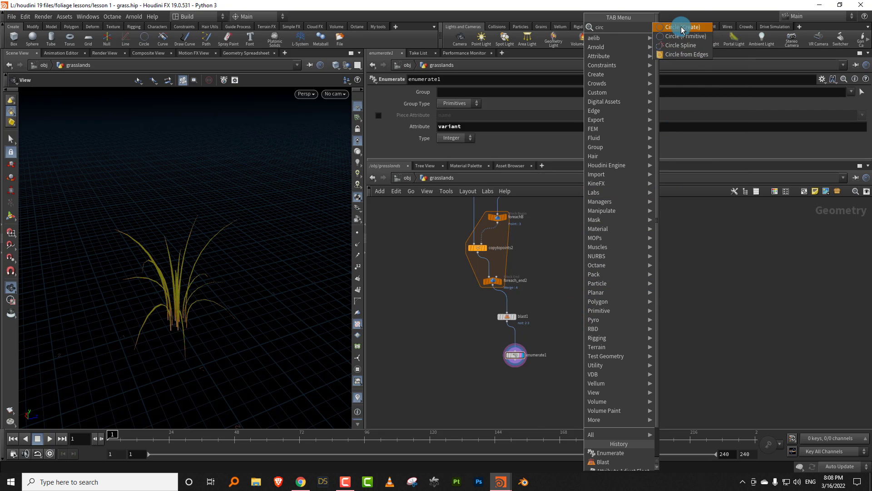
click(681, 28)
click(638, 265)
scroll(640, 272, up, 2)
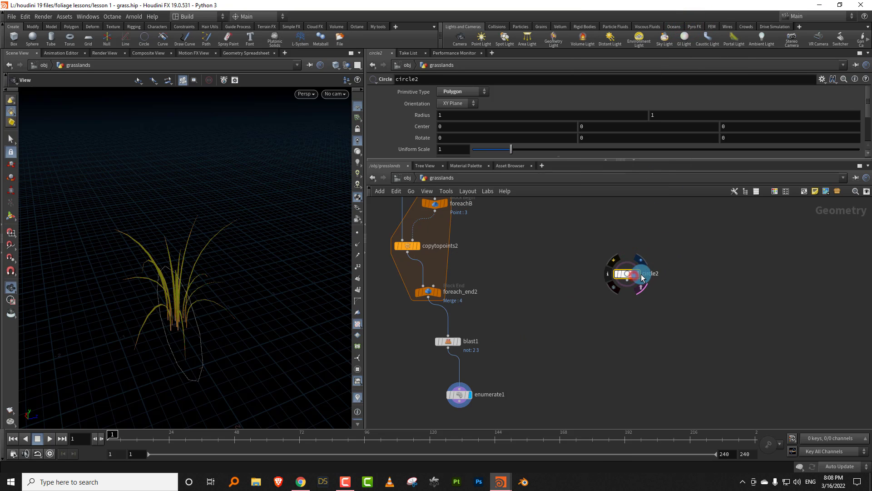
click(641, 274)
- Set the new circle's Orientation to ZX Plane, Uniform Scale to 4.1 and Divisions to 50
click(460, 105)
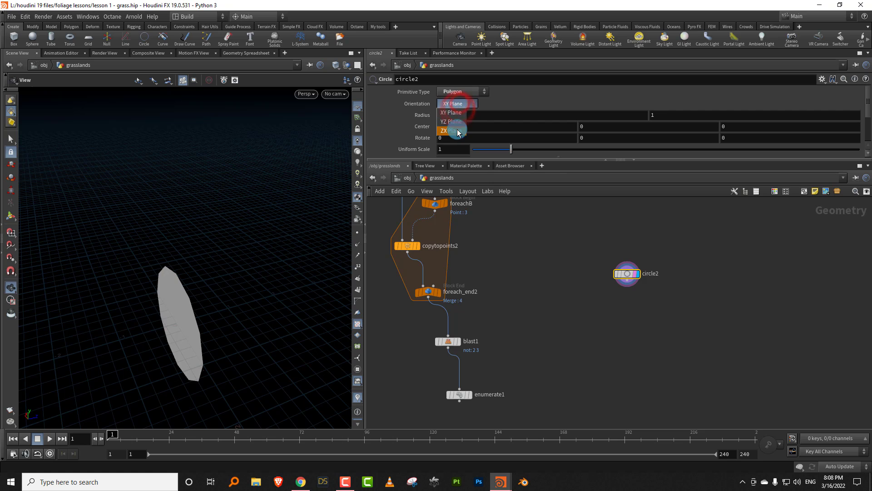
click(457, 123)
drag(516, 150, 588, 278)
scroll(214, 272, down, 5)
drag(574, 176, 869, 159)
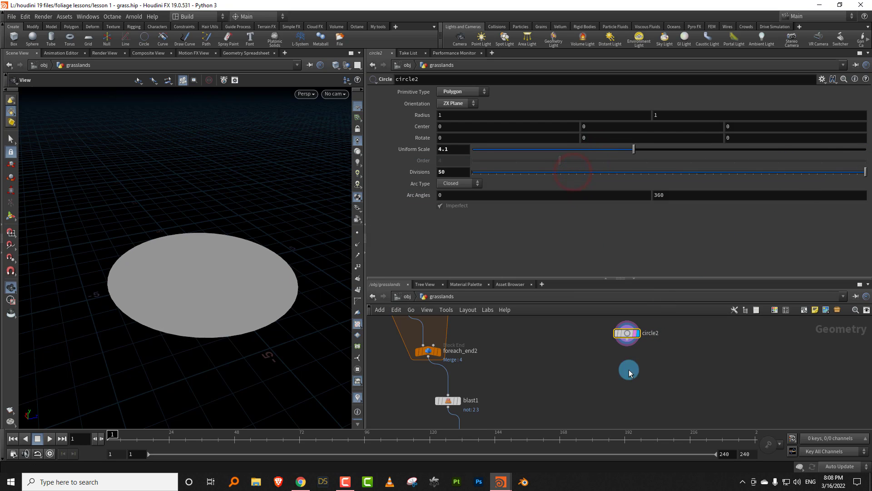
- Add a Remesh node below circle2, wired to it, and display it
drag(581, 285, 591, 210)
scroll(664, 346, up, 2)
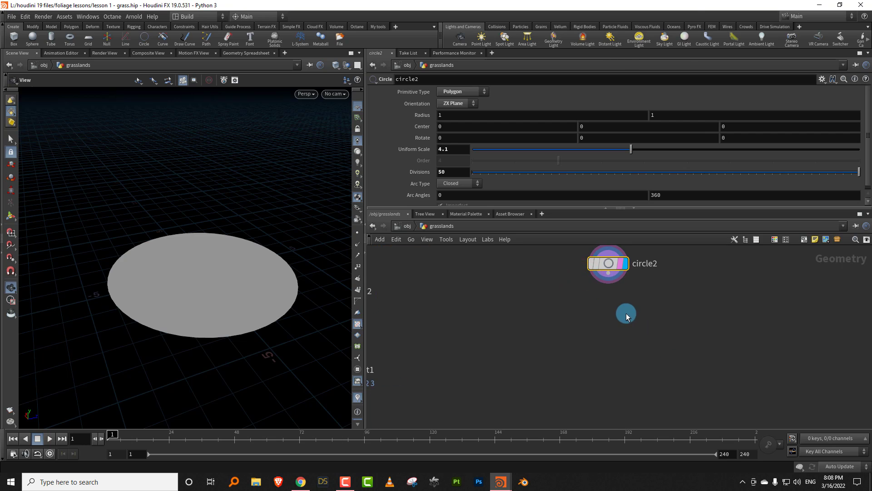
key(Tab)
text(re)
mouse_move(695, 67)
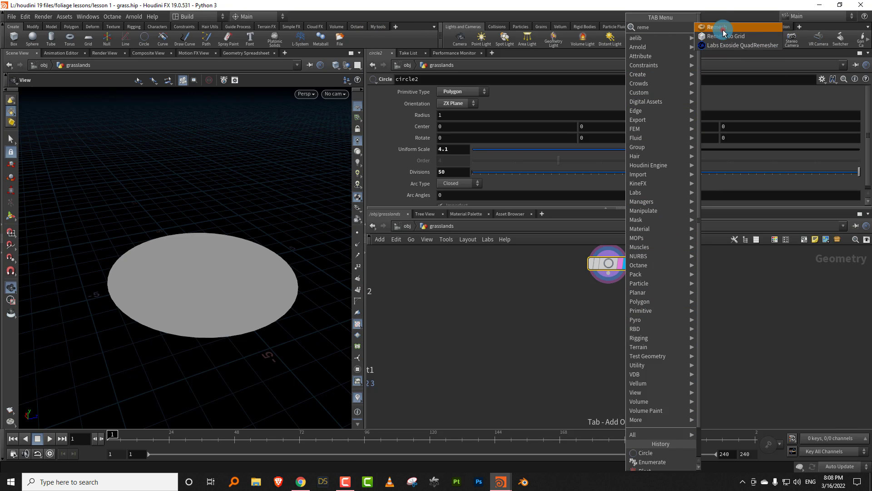
click(723, 28)
click(611, 331)
click(626, 331)
middle_drag(566, 354, 525, 342)
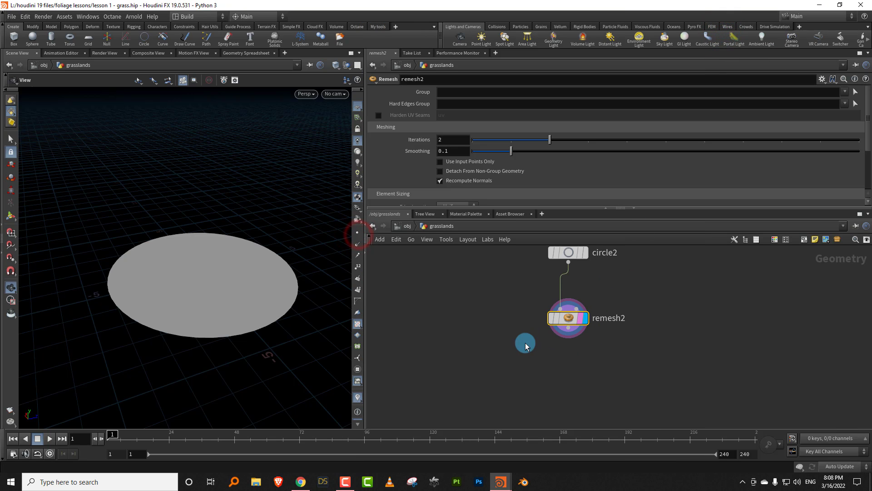
- Add a Mountain node below remesh2, wired to it, and display it
scroll(525, 339, up, 2)
drag(527, 207, 545, 159)
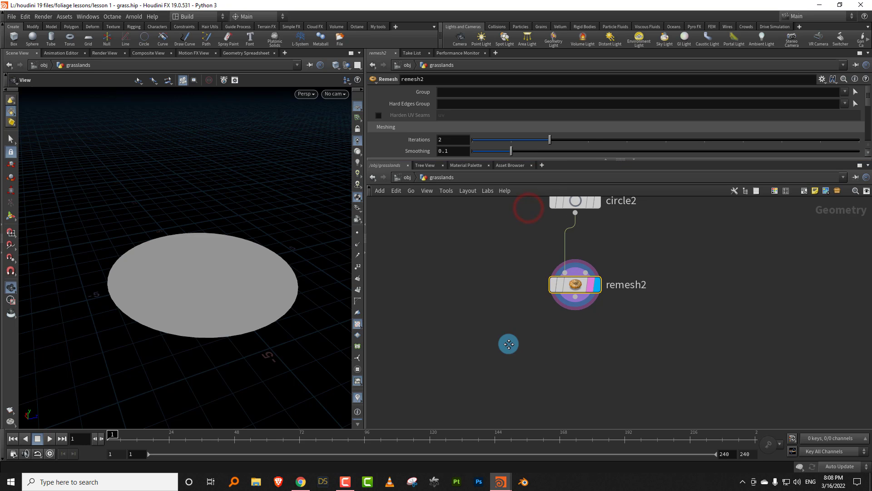
scroll(502, 345, down, 2)
key(Tab)
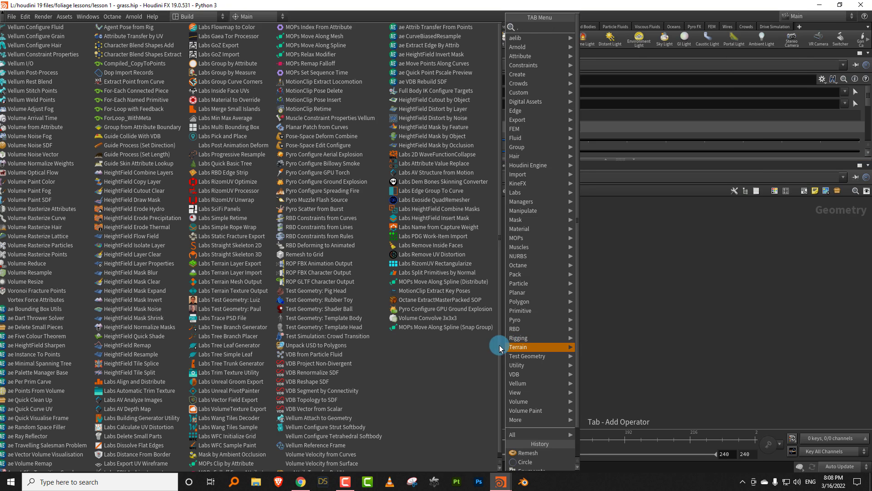
click(636, 326)
key(Tab)
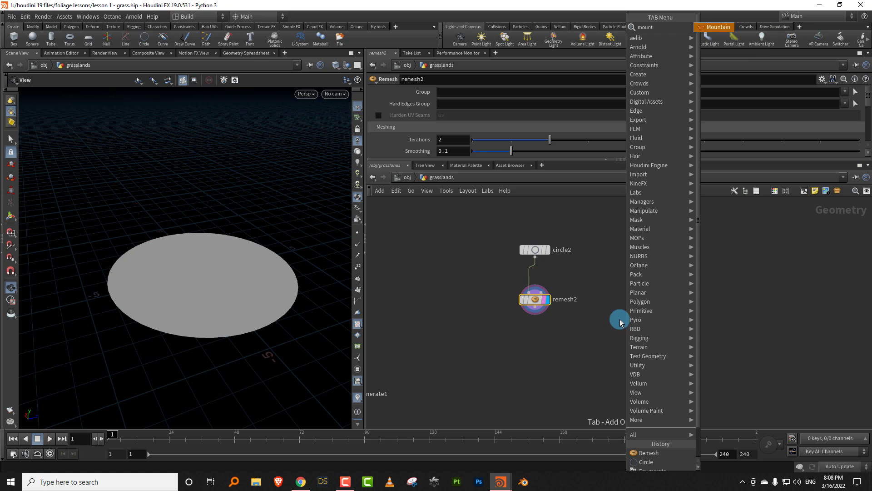
mouse_move(645, 38)
click(708, 28)
click(534, 342)
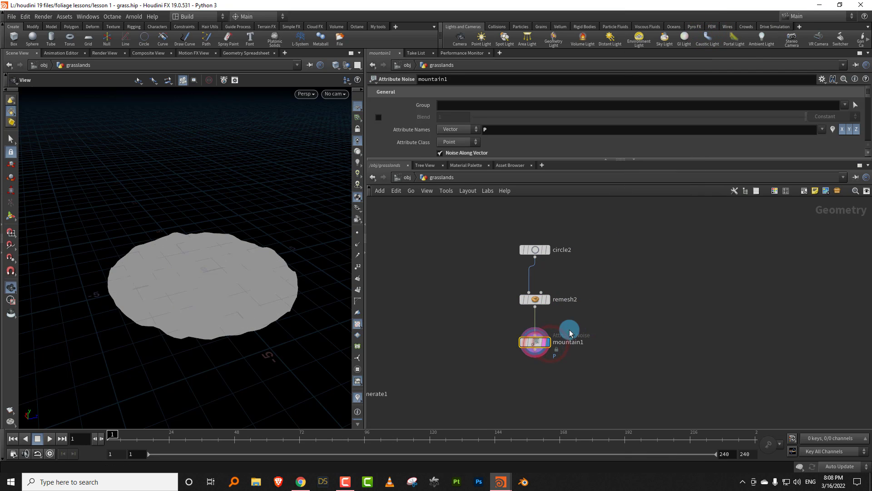
- Turn on high-quality viewport lighting and set the Mountain node's Element Size to 2.54 and Amplitude to 0.6
drag(505, 159, 462, 212)
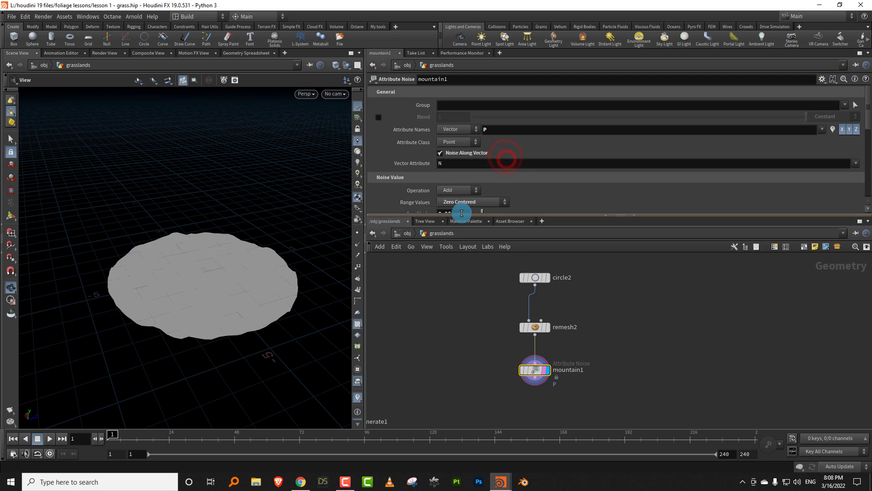
click(357, 183)
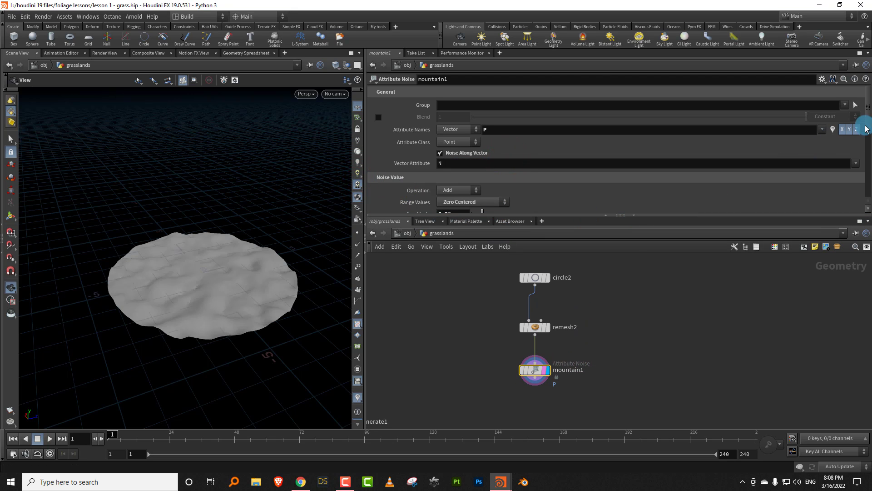
scroll(864, 136, down, 5)
drag(535, 148, 572, 158)
drag(866, 160, 678, 139)
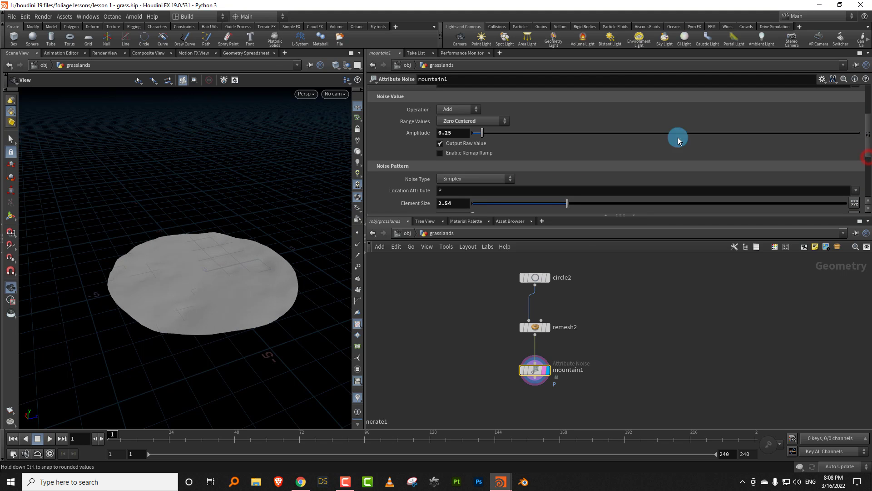
drag(492, 134, 495, 135)
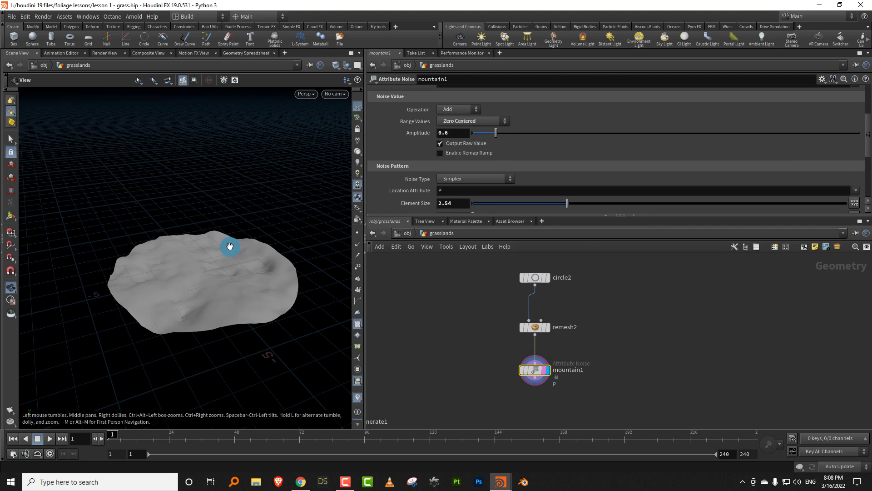
drag(235, 245, 393, 269)
- Set the Target Size of remesh2 to 0.122 and hide the viewport's reference grid
click(535, 326)
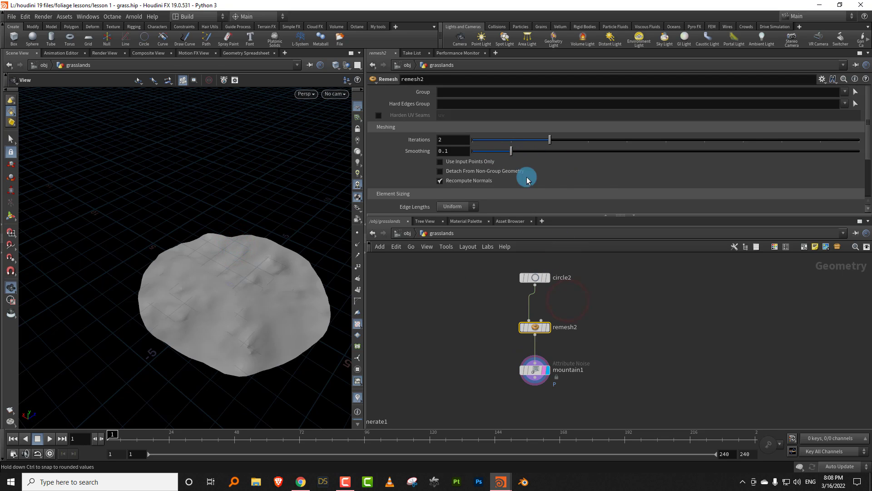
scroll(853, 150, down, 3)
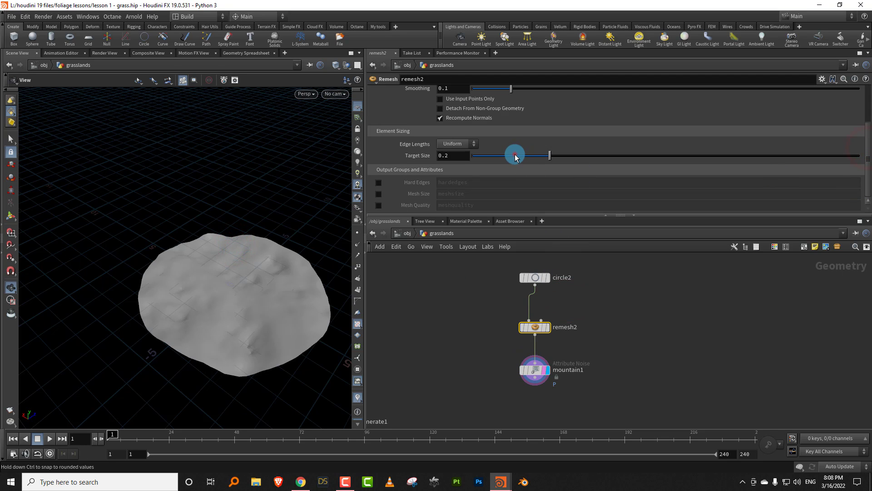
click(358, 110)
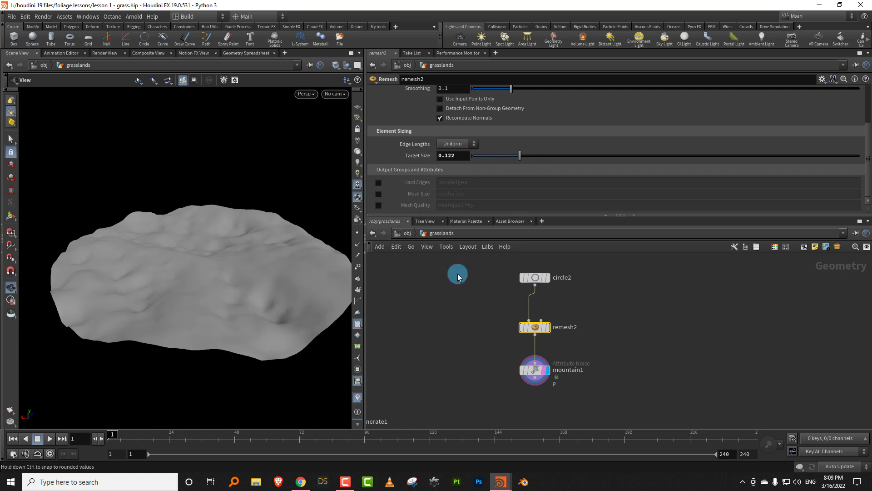
middle_drag(487, 304, 470, 290)
drag(491, 223, 494, 176)
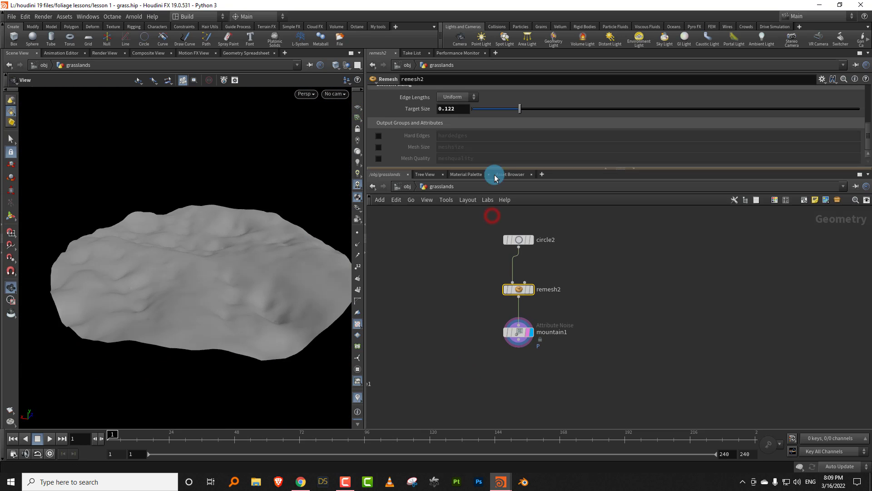
- Add a Scatter node below mountain1, wired to it, and display it
key(Tab)
text(scat)
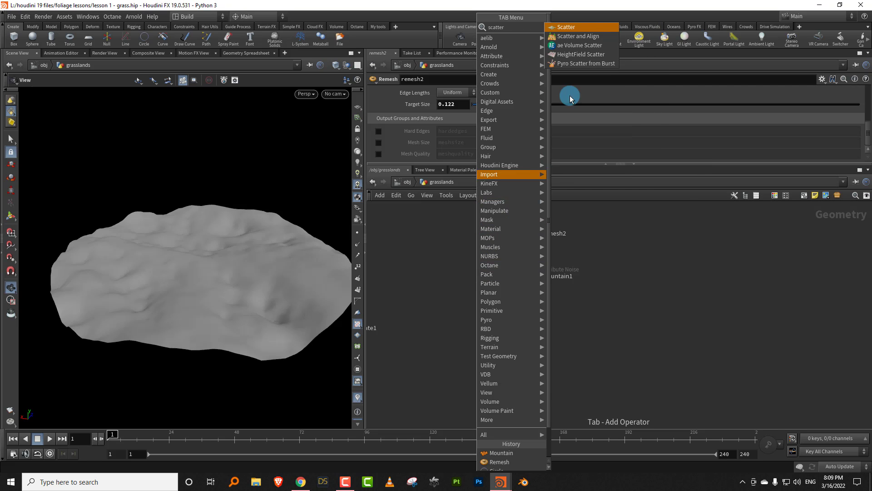
click(567, 28)
click(528, 292)
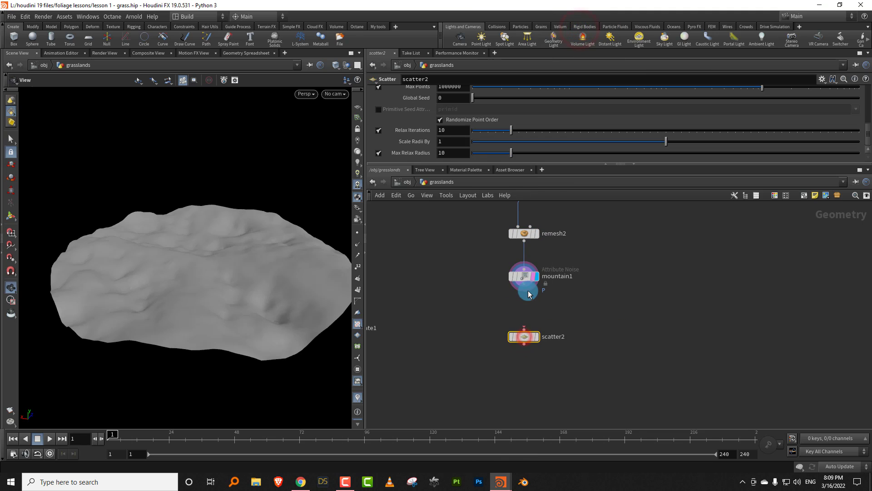
click(539, 337)
drag(271, 279, 263, 309)
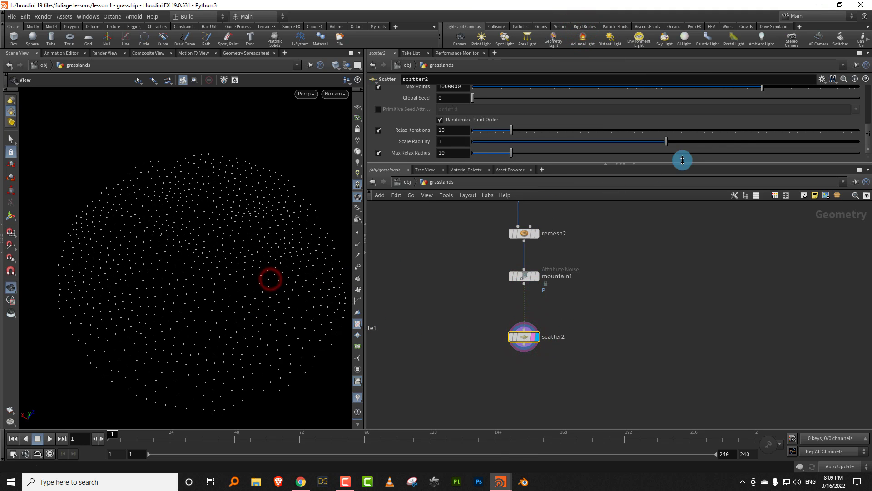
- Set the new Scatter node's Force Total Count to 4829
drag(866, 132, 868, 112)
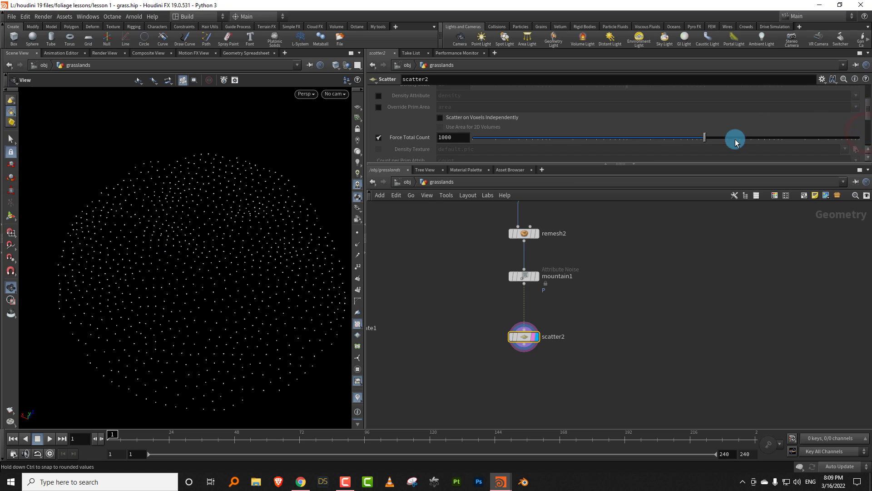
drag(736, 142, 758, 139)
scroll(568, 326, up, 2)
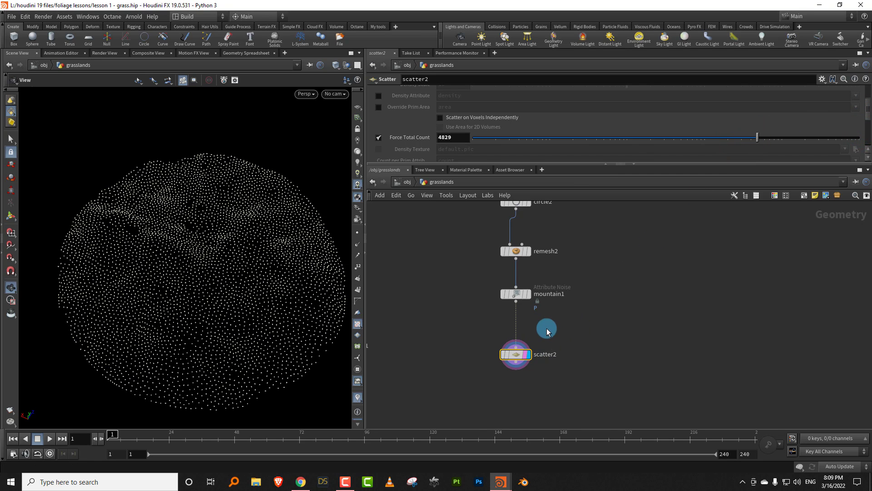
key(Tab)
text(point)
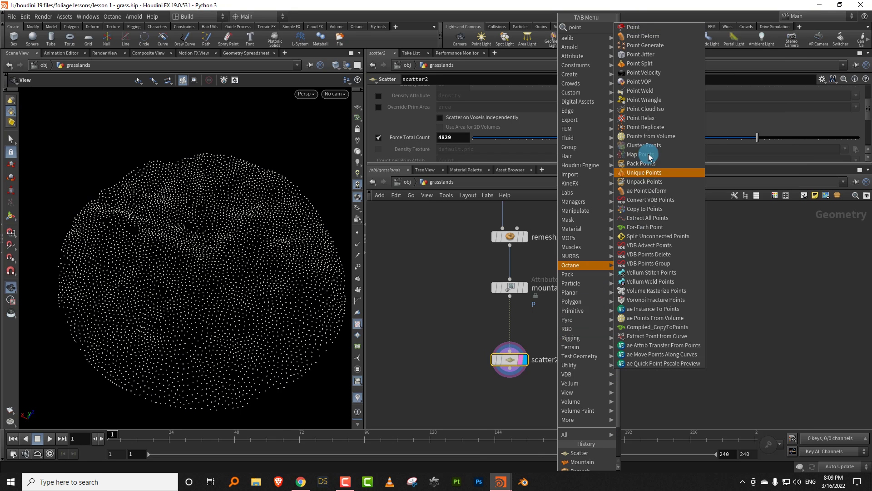
click(636, 27)
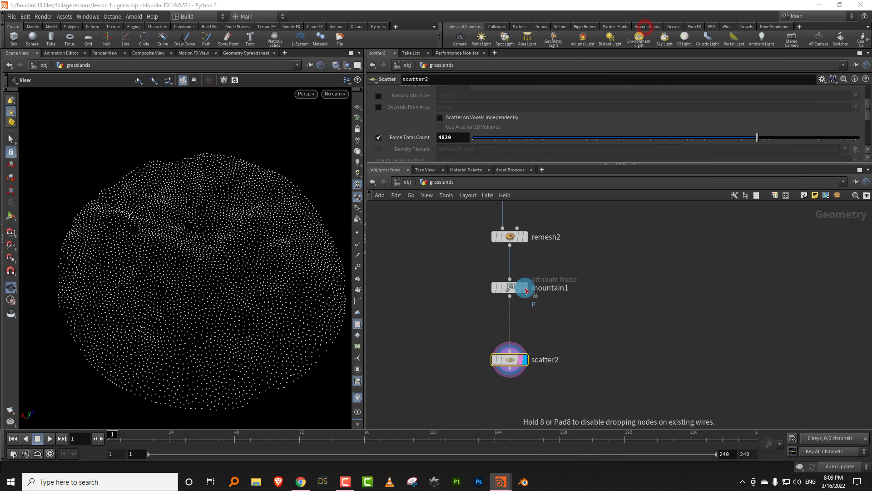
click(510, 338)
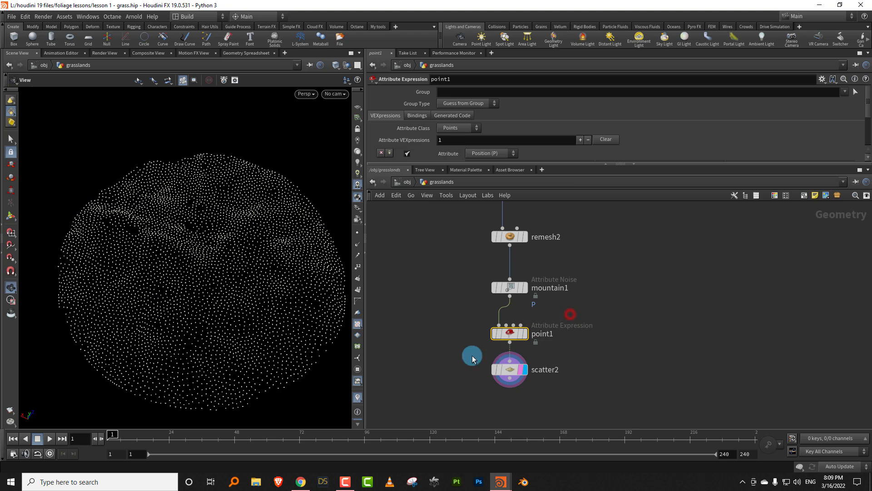
key(Delete)
- Insert a Normal node between mountain1 and scatter2 and set it to add normals to Points
key(Tab)
text(n)
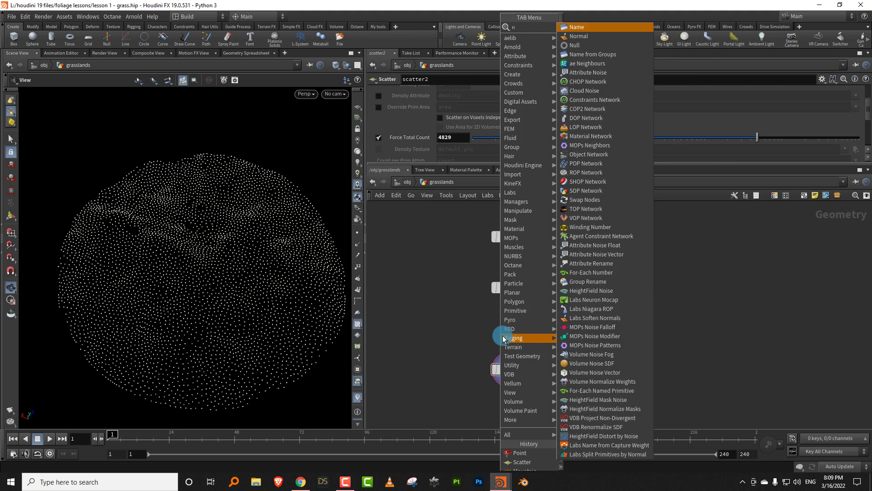
text(orma)
click(607, 30)
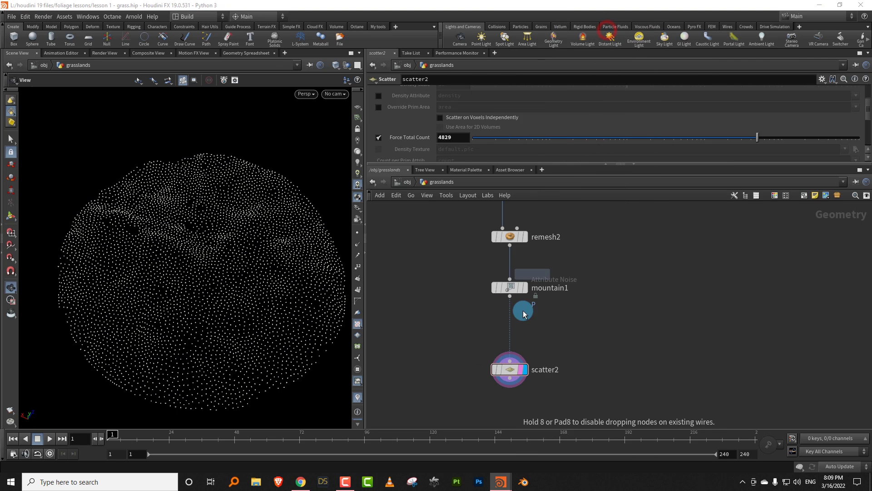
click(506, 328)
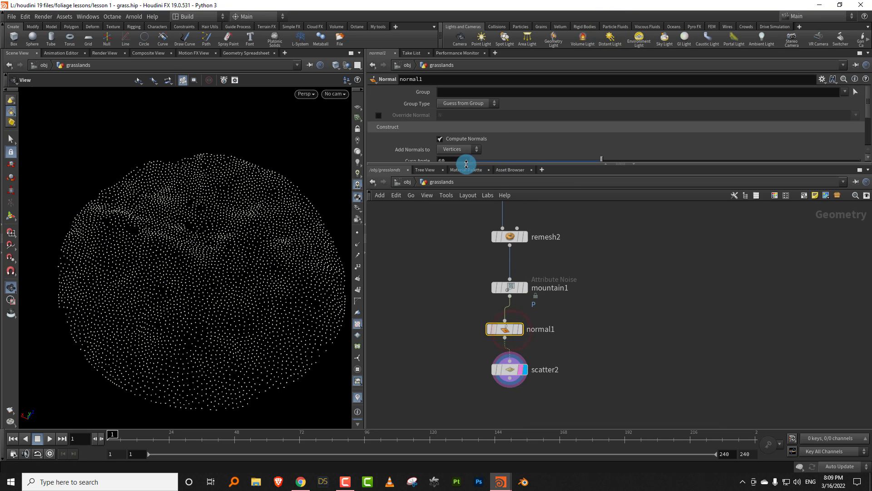
drag(468, 170, 467, 257)
click(456, 149)
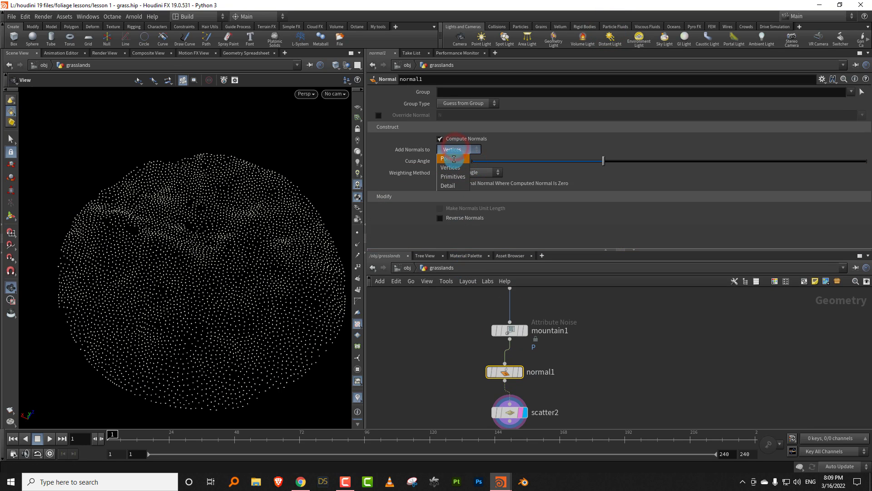
click(453, 159)
- Add a Scatter and Align node below scatter2
key(Tab)
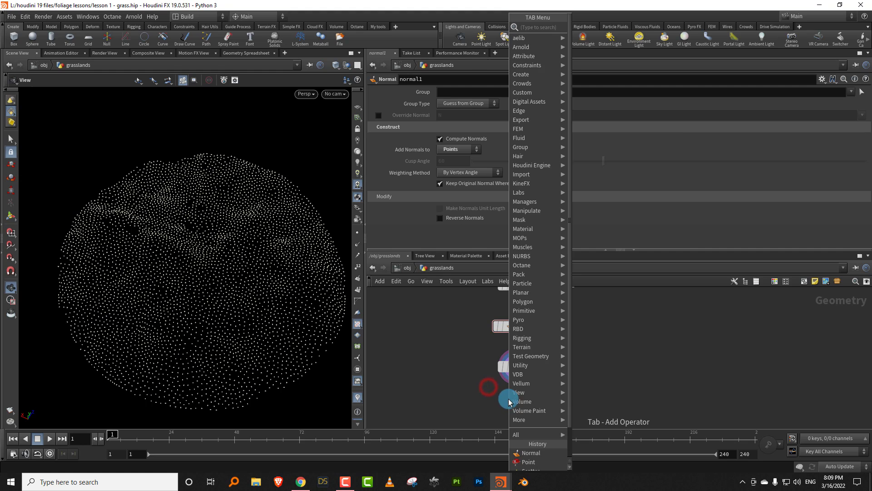
text(scatt)
click(600, 37)
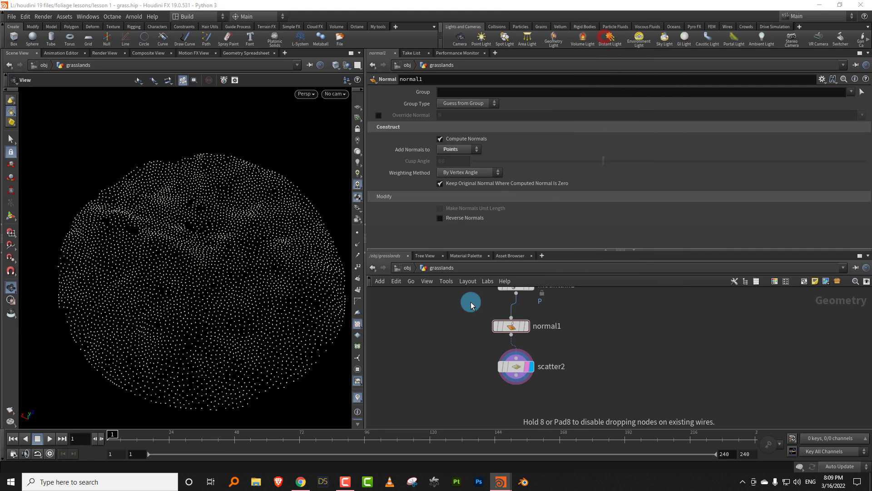
click(491, 397)
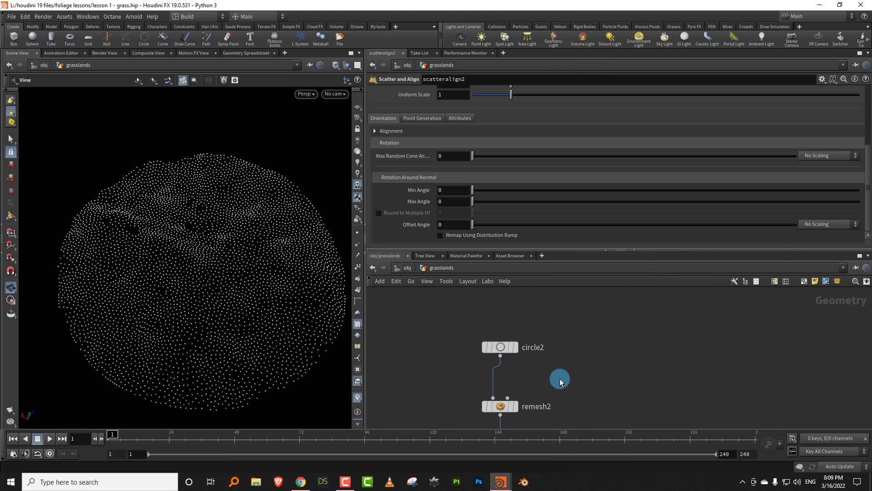
- Insert a Reverse node between circle2 and remesh2
key(Tab)
text(reve)
click(650, 27)
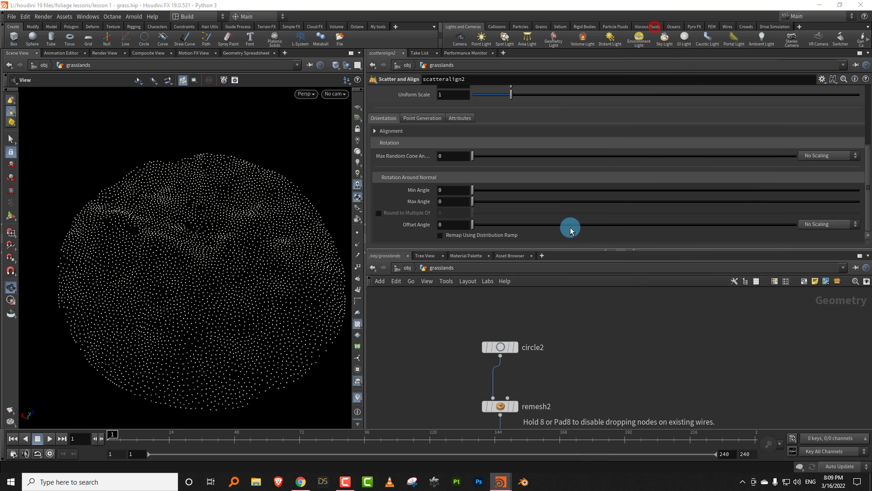
click(509, 378)
- Wire scatter2 into both inputs of the Scatter and Align node and display that node
middle_drag(587, 382, 593, 295)
middle_drag(583, 375, 600, 275)
drag(500, 351, 505, 377)
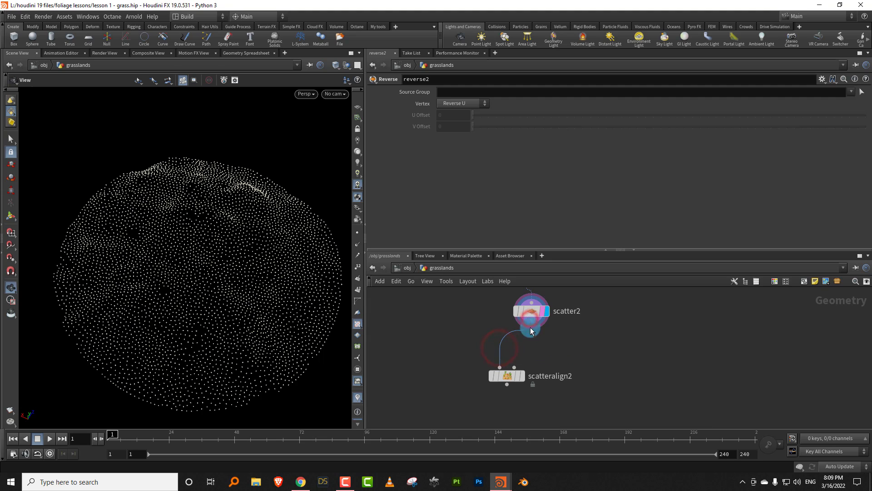
click(520, 377)
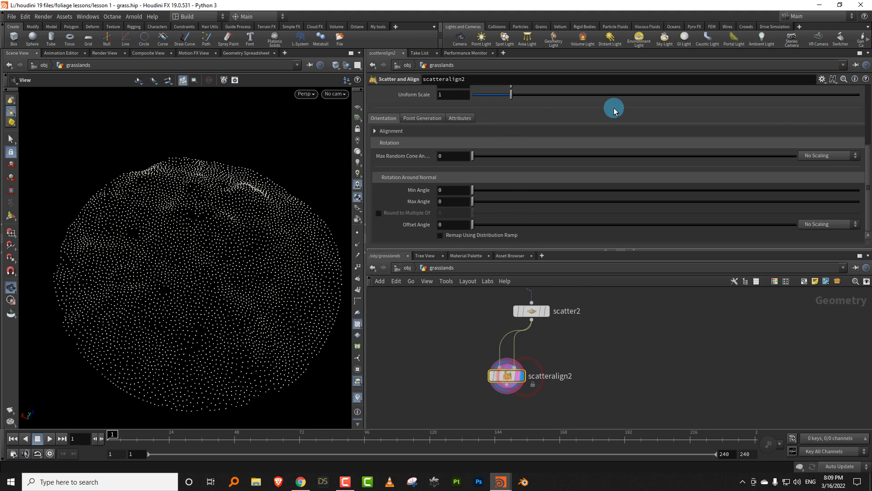
- Set the Scatter and Align node's Mode to Add Attributes to Existing Point Cloud
drag(867, 164, 867, 77)
click(500, 94)
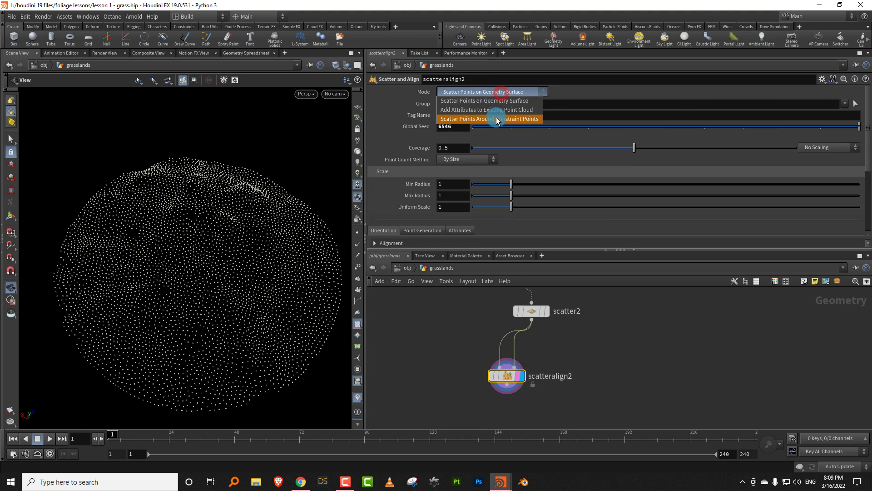
click(501, 110)
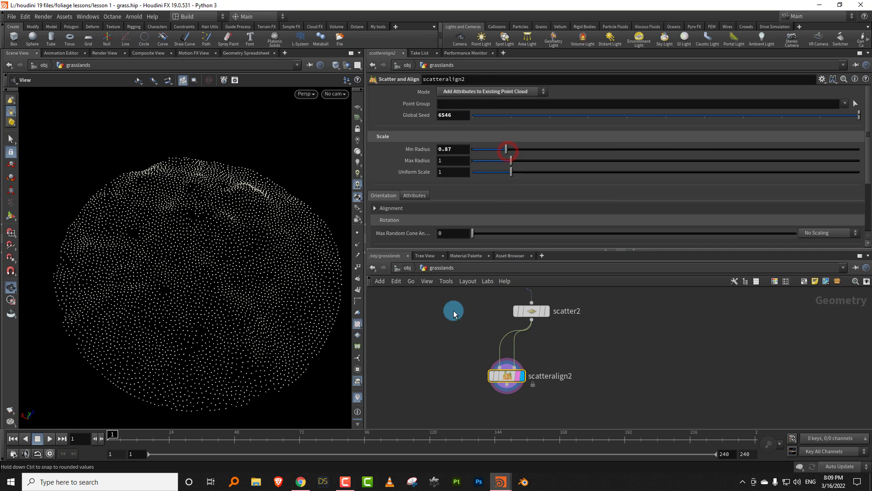
key(Tab)
text(float)
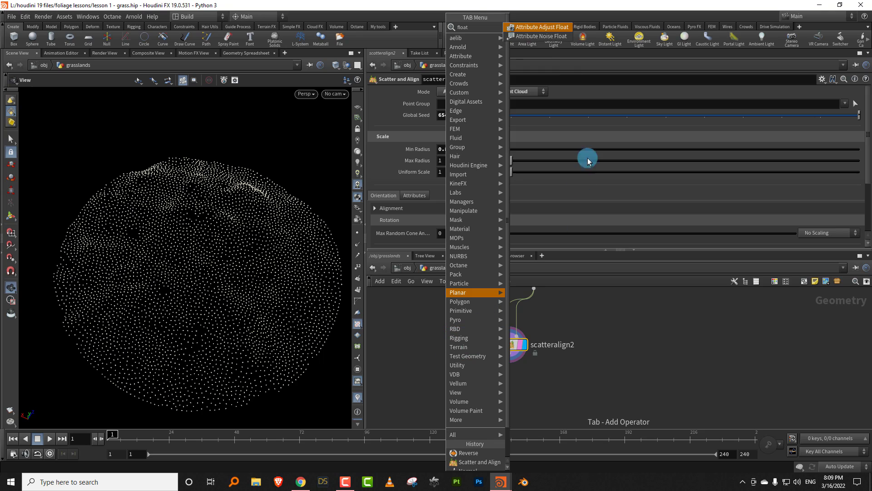
click(553, 39)
click(502, 416)
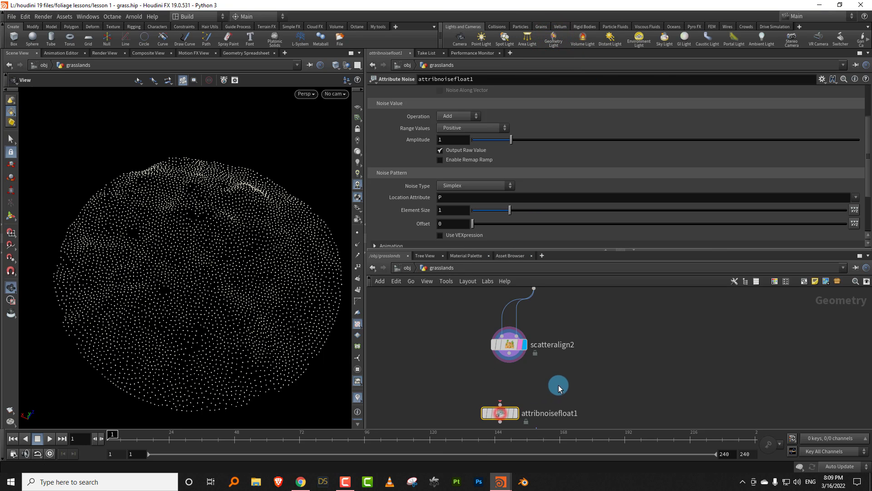
key(Delete)
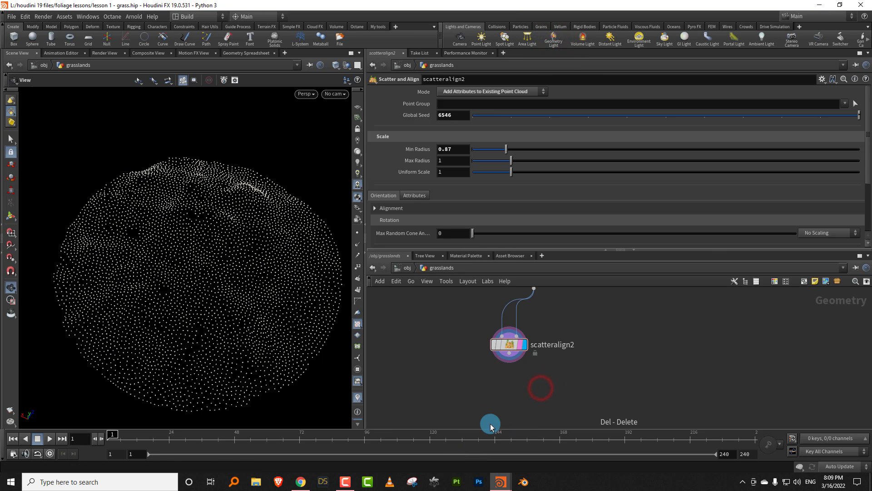
- Add an Attribute Noise Float node for pscale, wired below scatteralign2, and display it
key(Tab)
text(float)
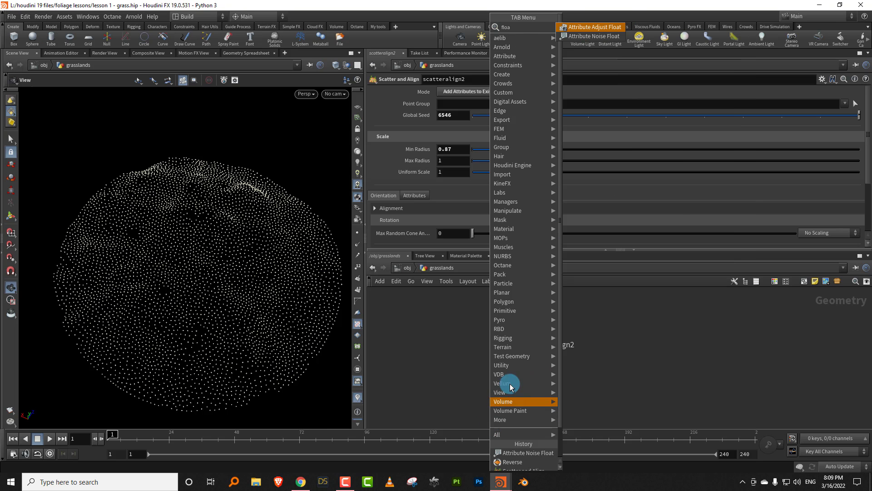
click(618, 40)
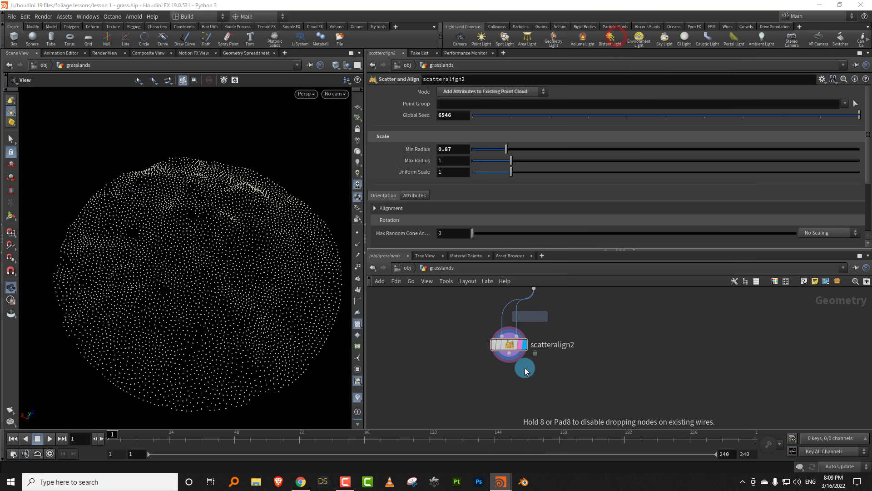
click(517, 402)
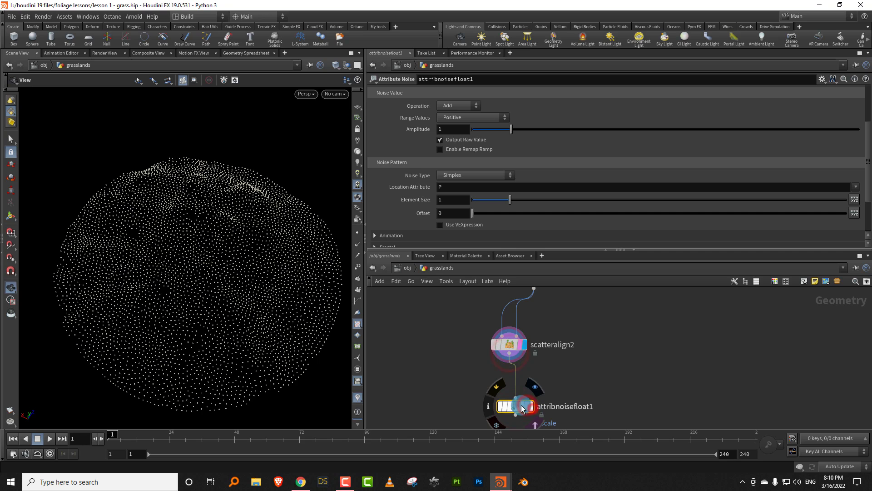
- Set the pscale noise node's Operation to Set
drag(865, 168, 867, 127)
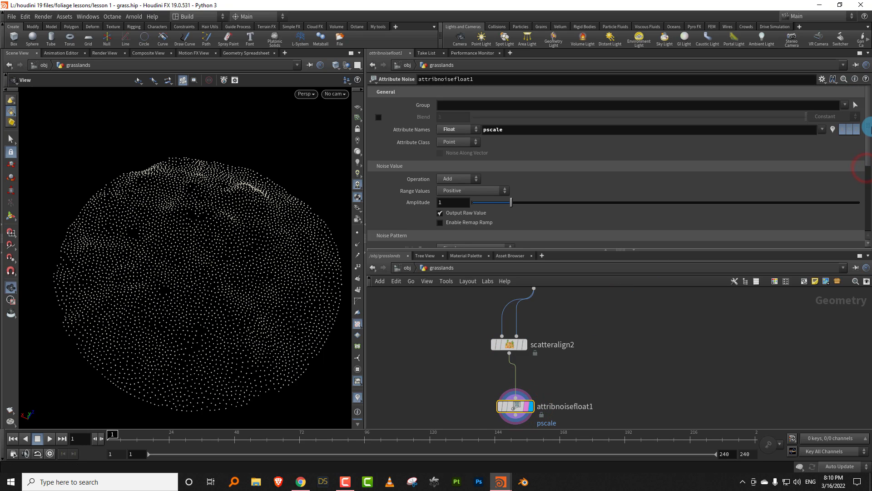
click(458, 179)
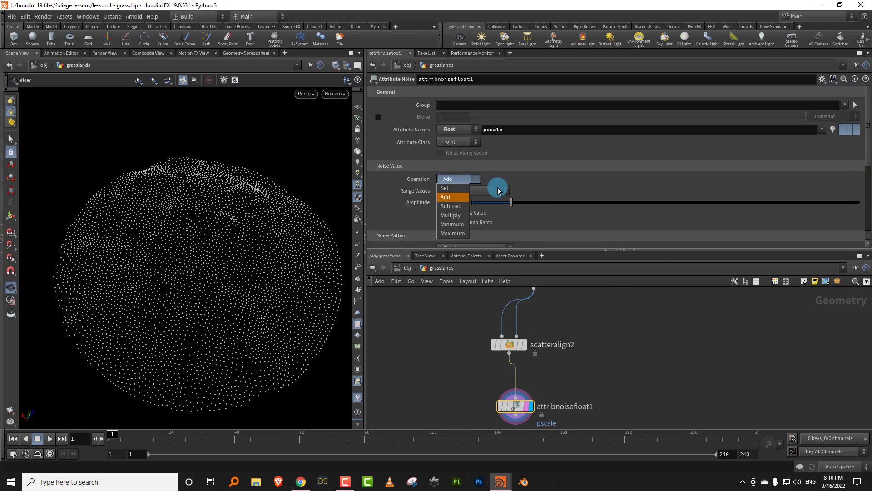
click(456, 187)
- Select and display the enumerate1 node to check its attribute name
scroll(575, 409, down, 5)
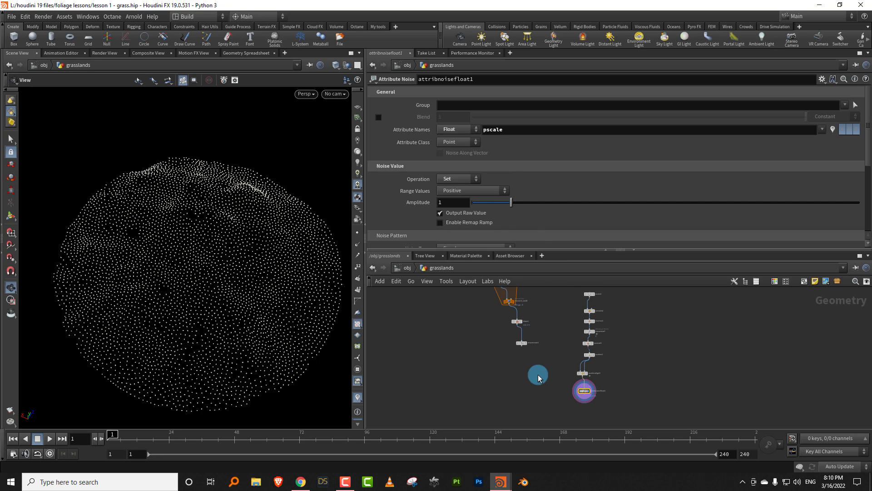
drag(528, 247, 528, 199)
scroll(581, 278, up, 5)
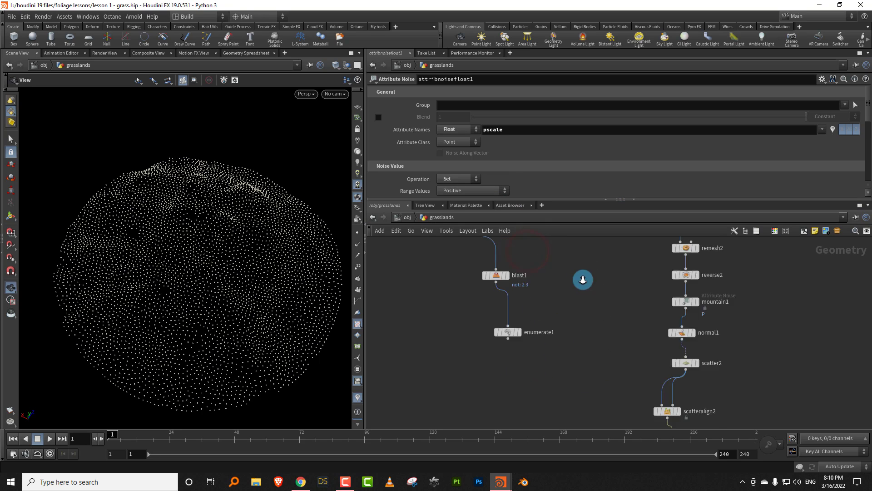
click(516, 344)
click(517, 345)
- Add an Attribute Adjust Integer node wired below attribnoisefloat1 and display it
scroll(553, 353, down, 4)
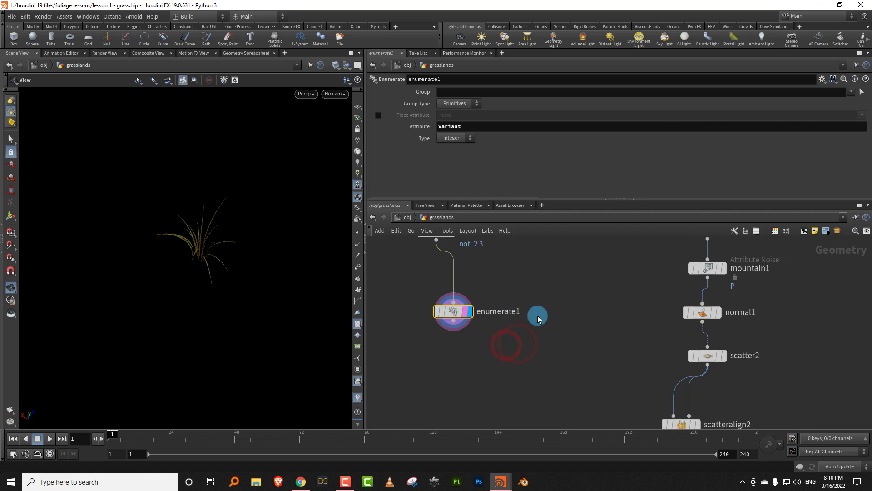
middle_drag(554, 352, 540, 352)
key(Tab)
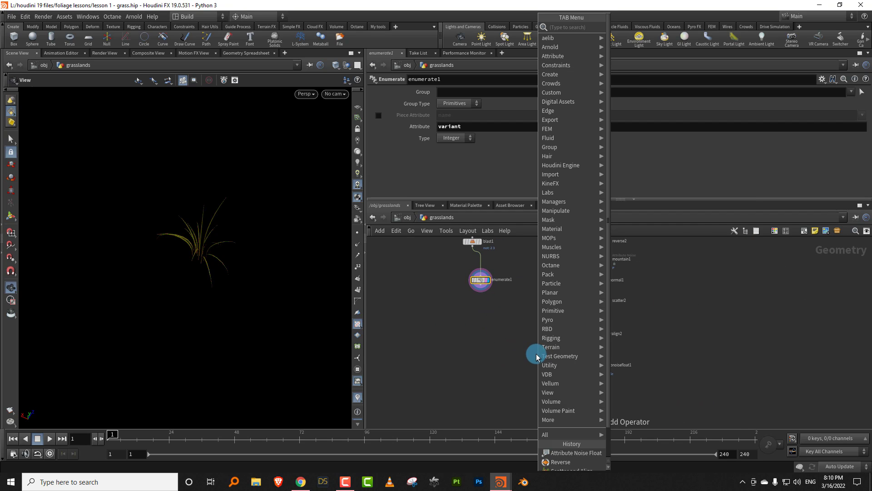
text(integ)
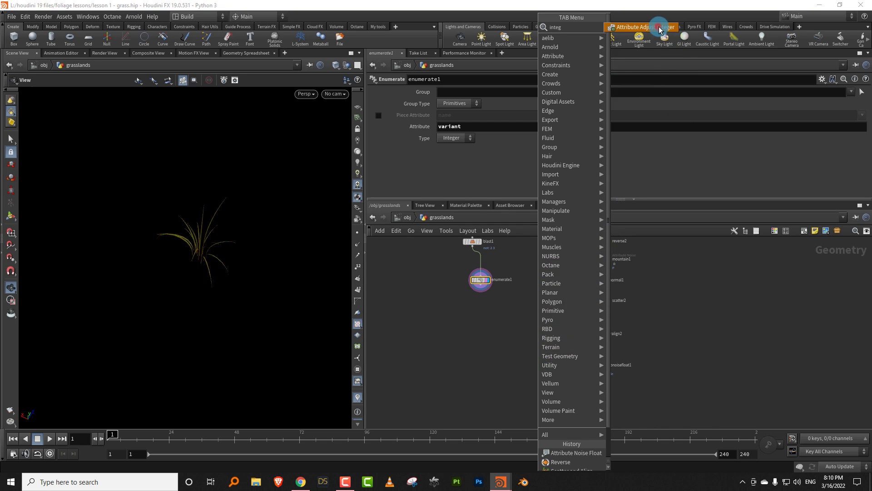
click(660, 30)
click(609, 381)
scroll(596, 368, up, 5)
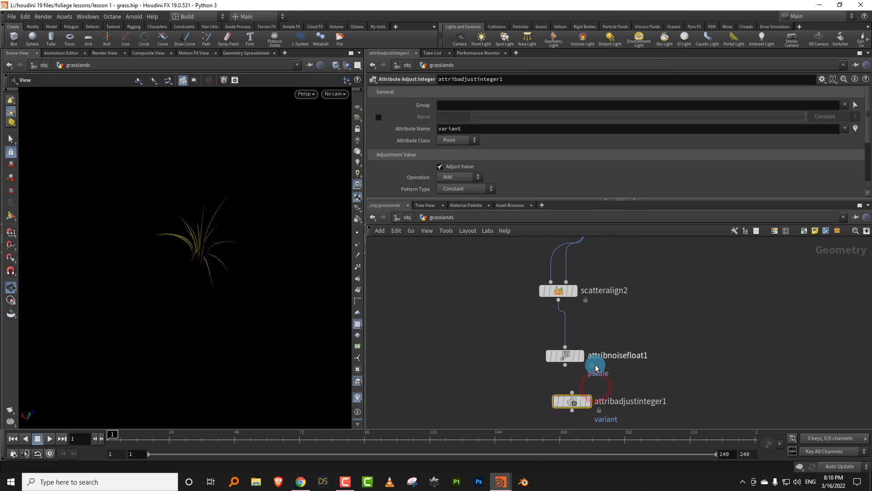
click(580, 401)
click(468, 127)
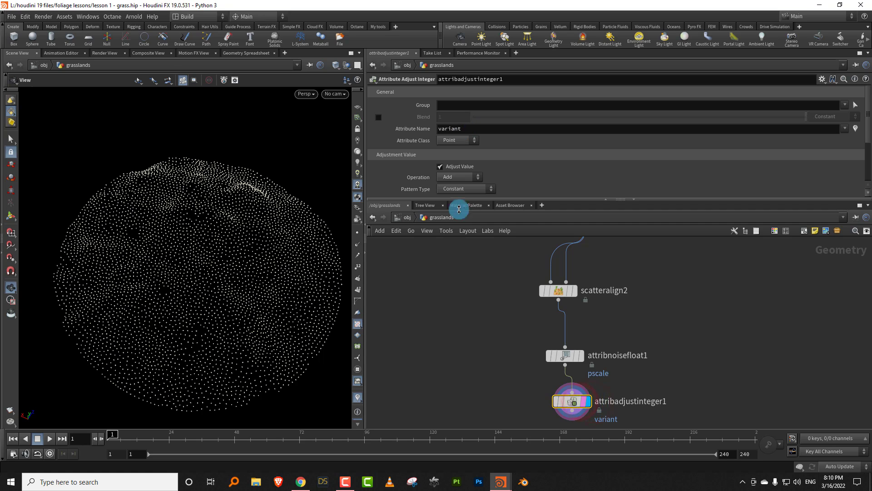
middle_drag(446, 240, 486, 248)
click(373, 341)
click(612, 420)
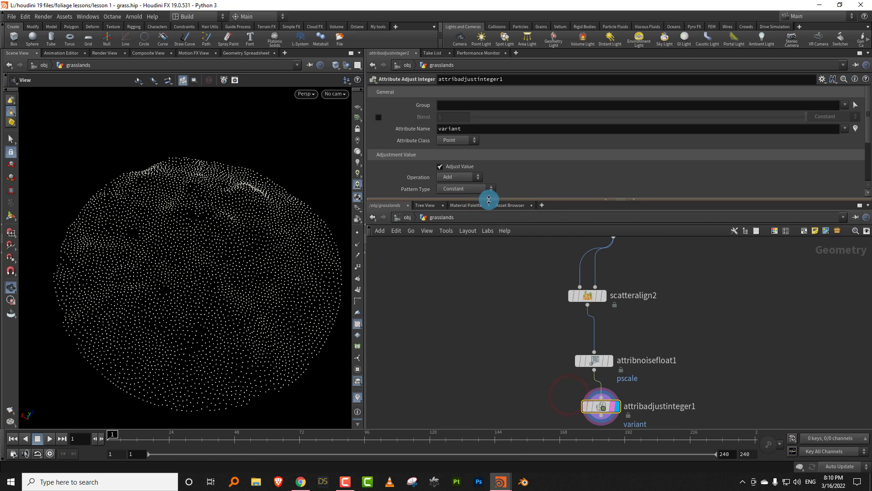
- Set the variant attribute's Pattern Type to Random and its Operation to Set Always
drag(486, 199, 493, 328)
click(462, 189)
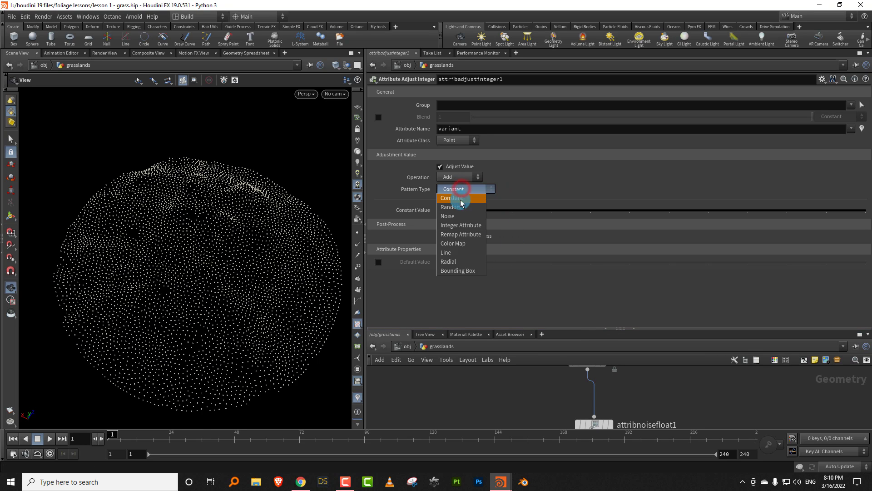
click(450, 202)
click(463, 178)
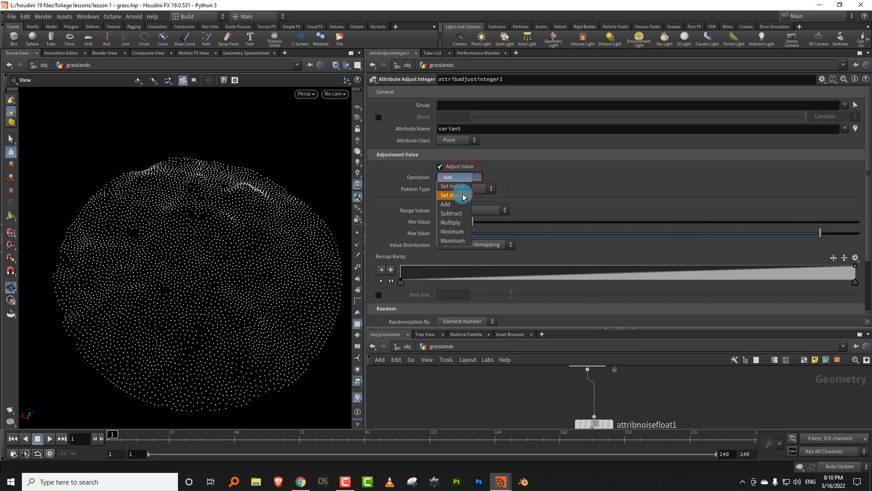
click(464, 196)
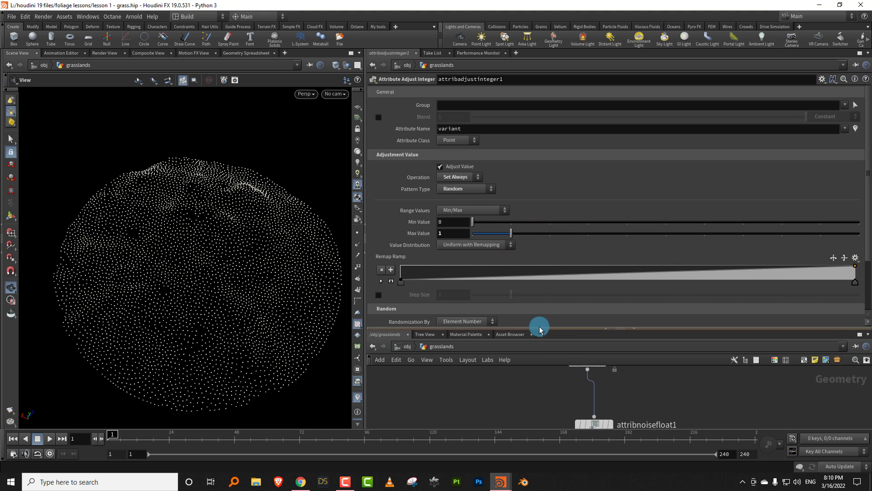
- Add a Copy to Points node below the enumerate and scatter branches and save the scene
drag(545, 328, 540, 186)
scroll(519, 323, down, 3)
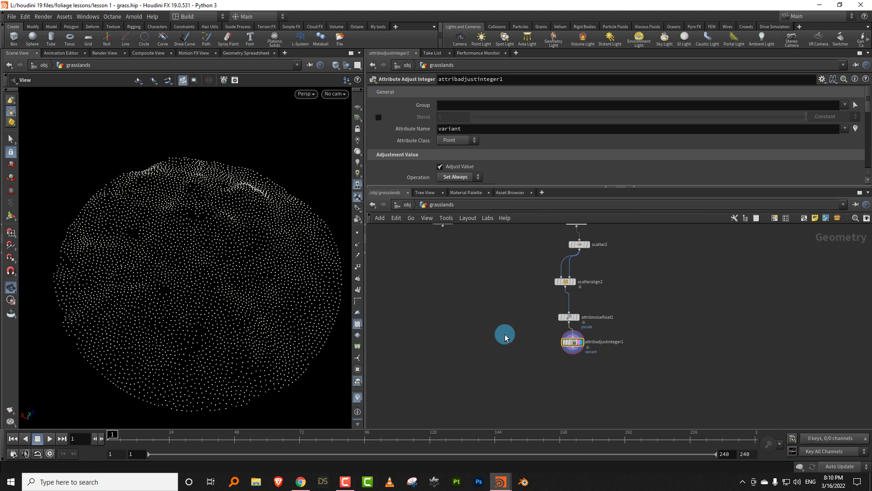
key(Tab)
text(cop)
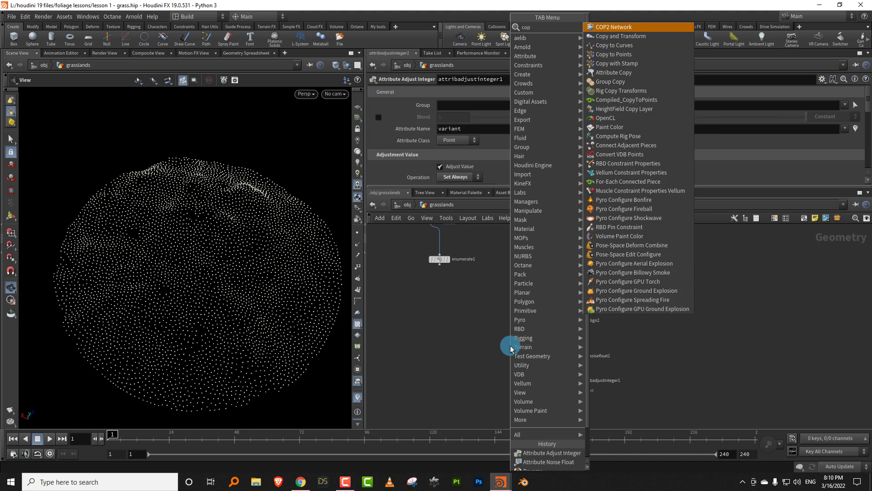
click(630, 54)
click(468, 404)
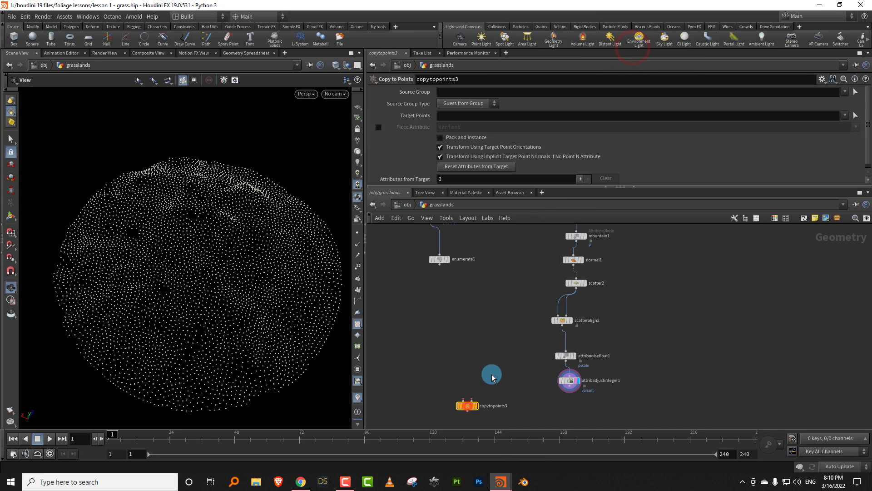
key(ctrl+s)
- Wire enumerate1 into the first input of Copy to Points and enable its Piece Attribute with variant
click(441, 268)
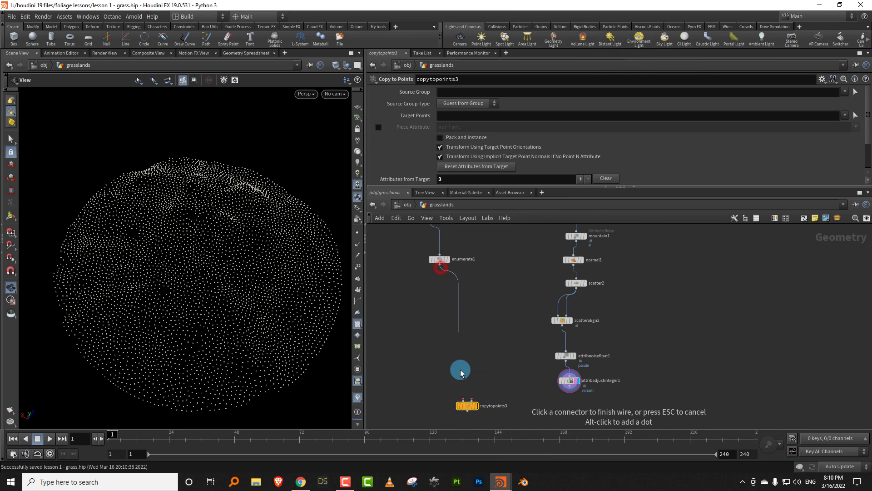
click(459, 388)
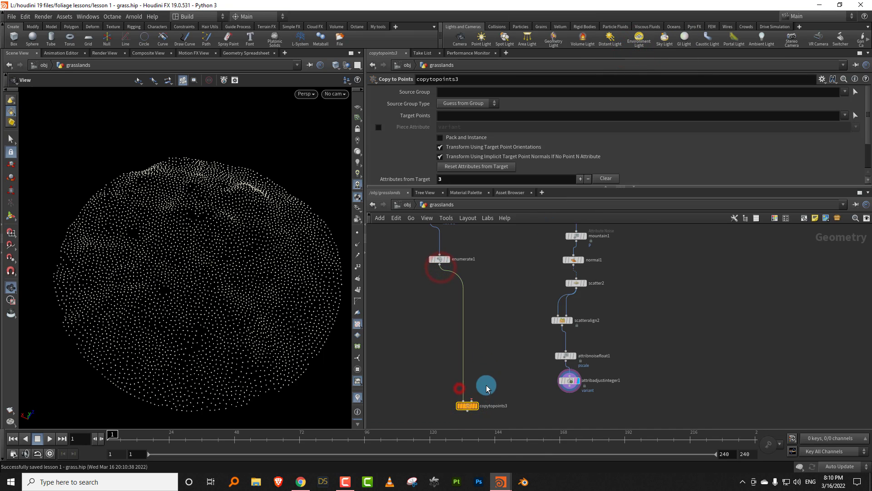
click(380, 126)
- Wire attribadjustinteger1 into the second input of the Copy to Points node and display that node
scroll(507, 300, down, 3)
drag(486, 398, 493, 415)
click(520, 364)
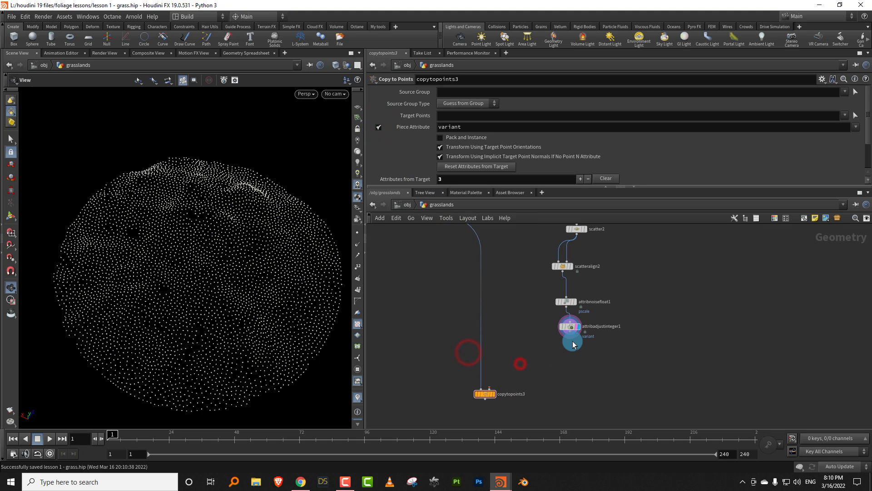
scroll(500, 386, up, 3)
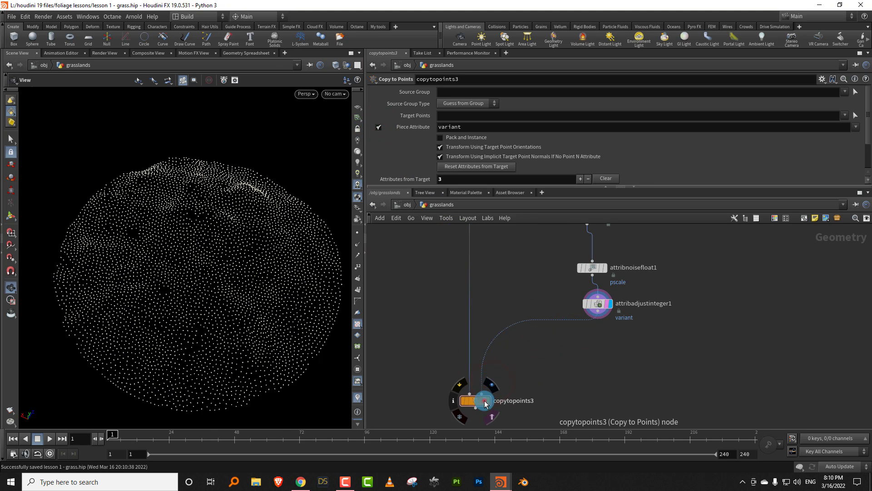
click(483, 402)
drag(234, 302, 251, 329)
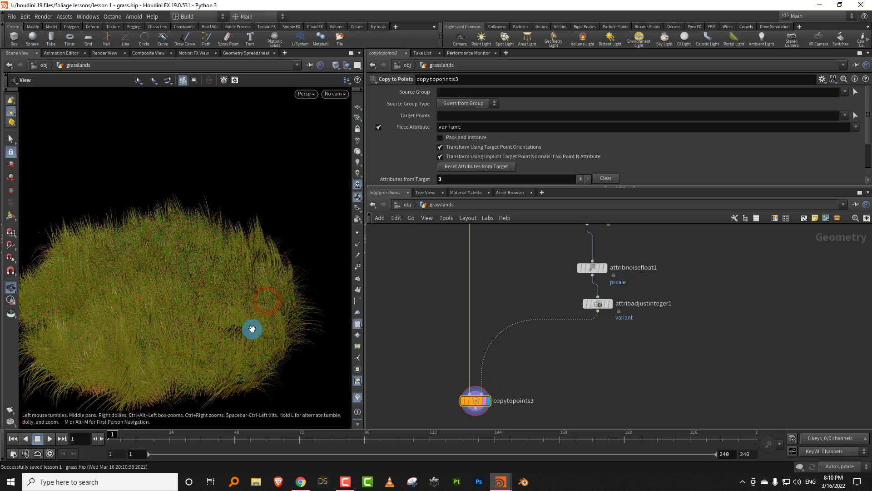
- Set scatteralign2's Max Angle around the normal to 360, Max Random Cone Angle to 6.6 and Min Radius to 0.58
middle_drag(537, 257, 489, 397)
drag(505, 343, 564, 381)
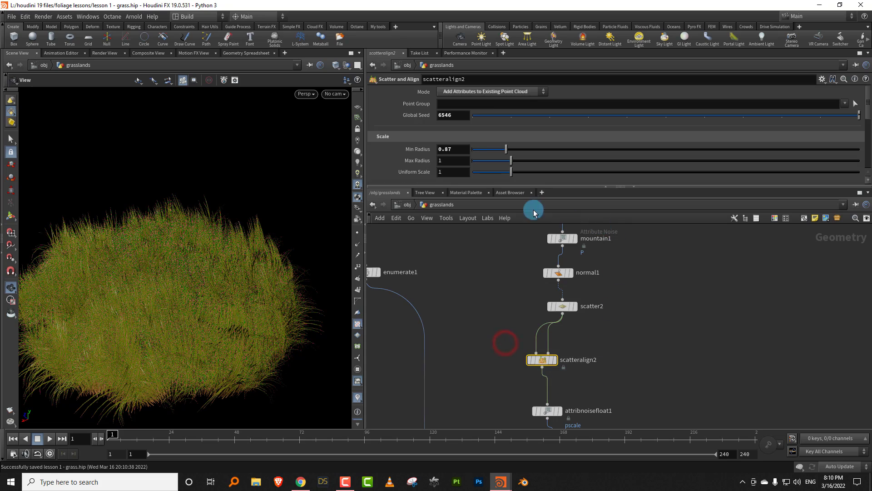
drag(518, 188, 517, 275)
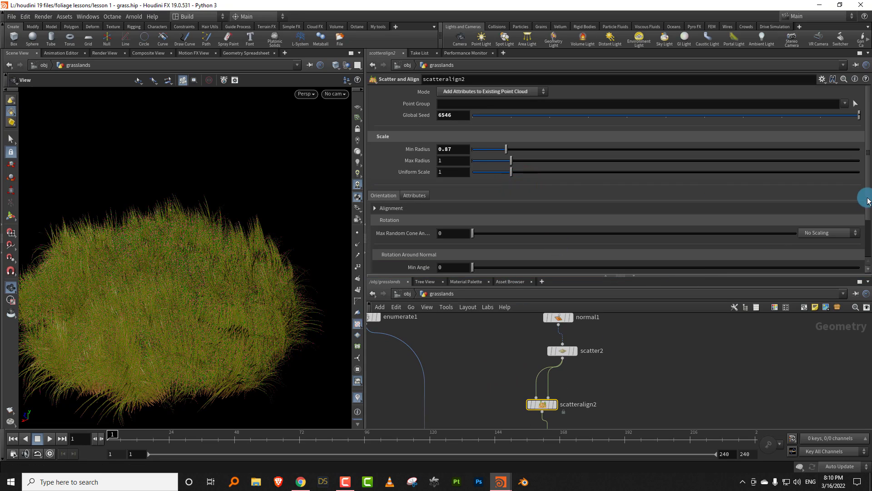
drag(868, 201, 867, 237)
drag(495, 227, 866, 223)
drag(232, 309, 278, 295)
drag(480, 187, 485, 186)
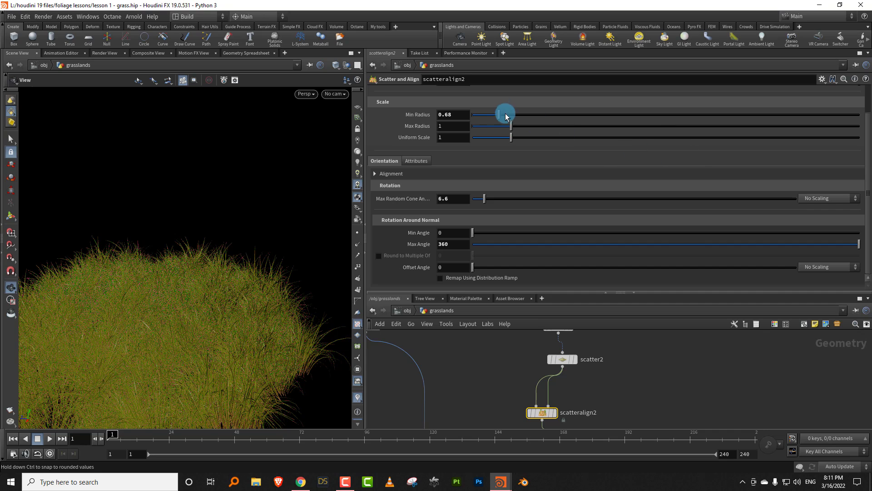
drag(868, 156, 867, 95)
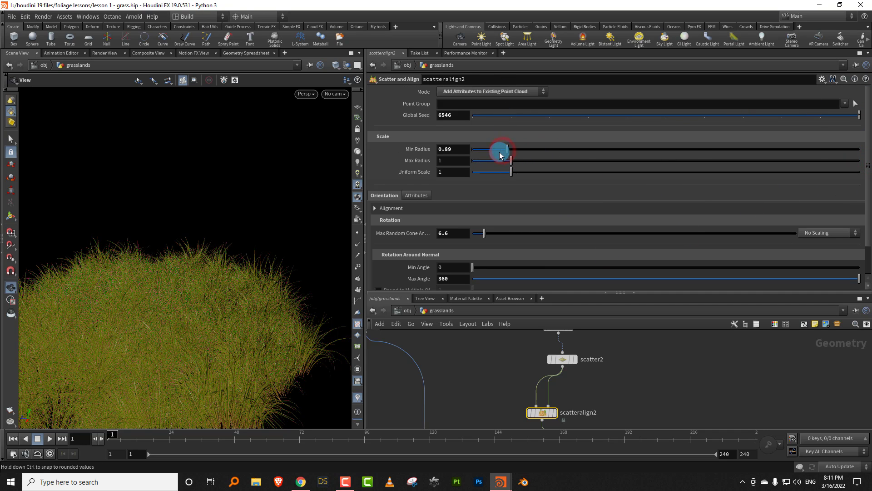
drag(518, 293, 518, 217)
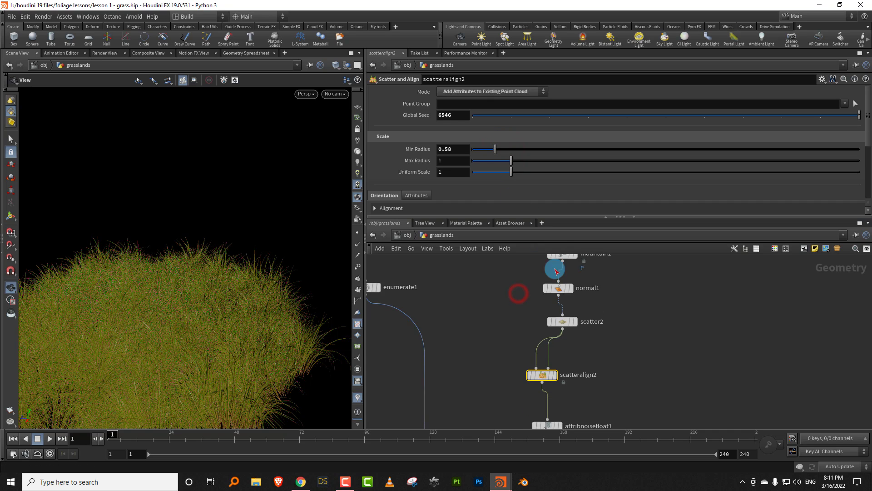
- Set the Operation of the attribnoisefloat1 pscale noise to Multiply
middle_drag(570, 343, 560, 317)
click(526, 345)
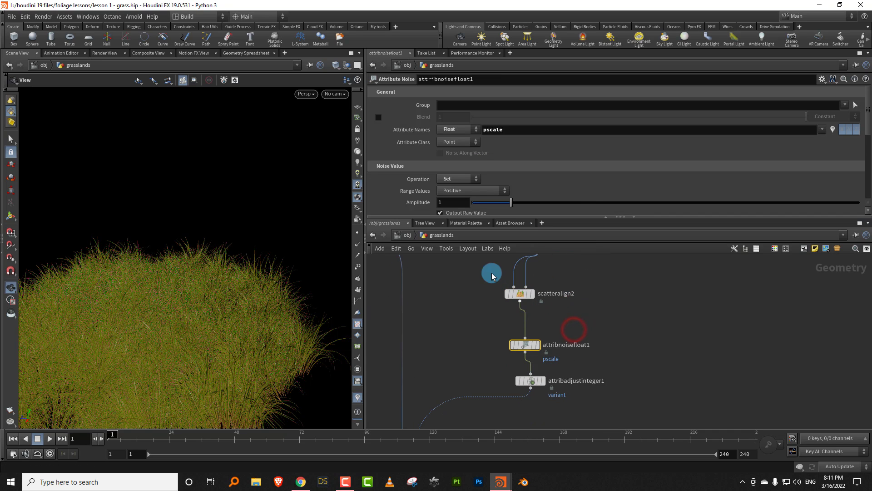
click(458, 178)
click(454, 197)
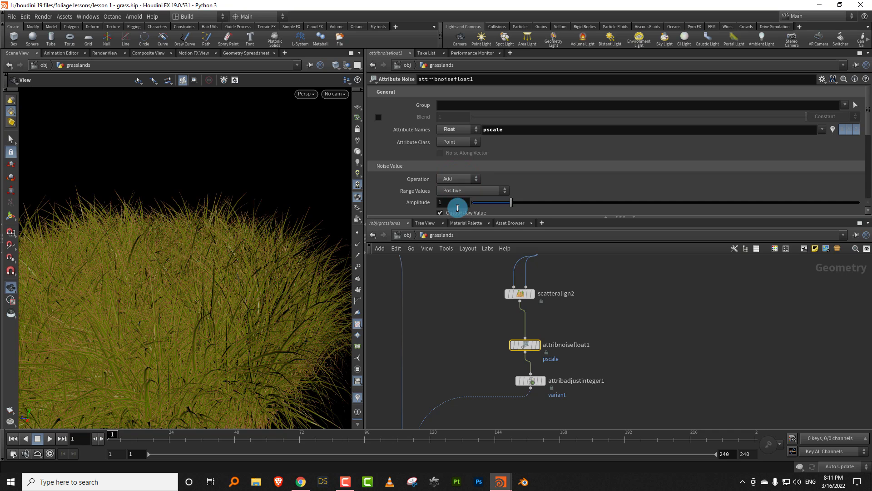
click(455, 179)
click(455, 215)
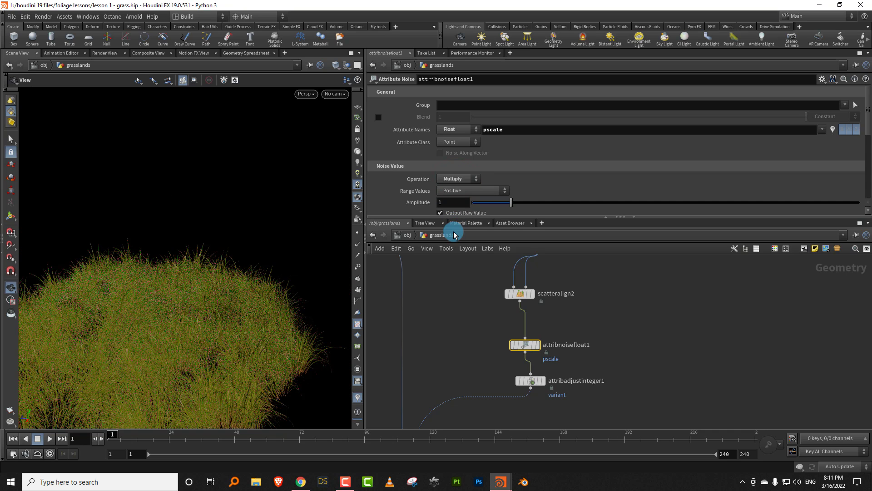
- Set scatteralign2's Min Radius to 0.79
middle_drag(565, 281, 551, 356)
drag(549, 360, 472, 393)
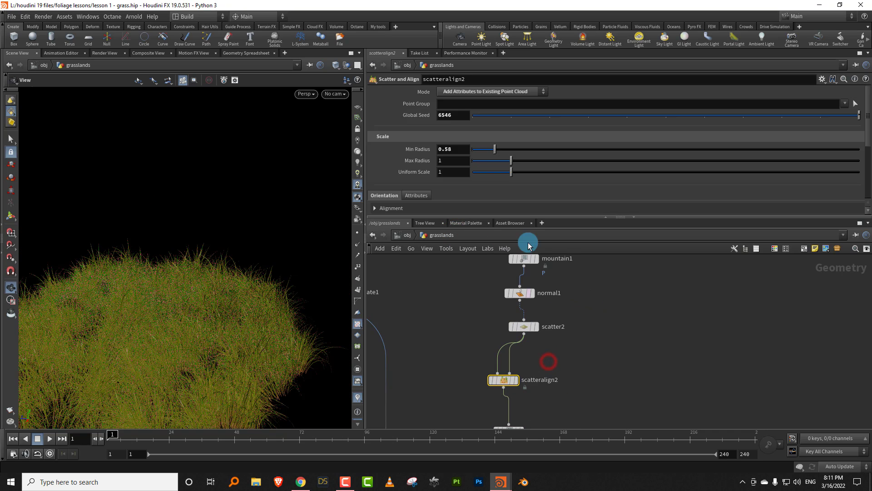
drag(498, 153, 508, 154)
- Set the attribnoisefloat1 pscale noise to Amplitude 0.93 and Element Size 5.81, and enable its Remap Ramp
middle_drag(544, 410, 549, 341)
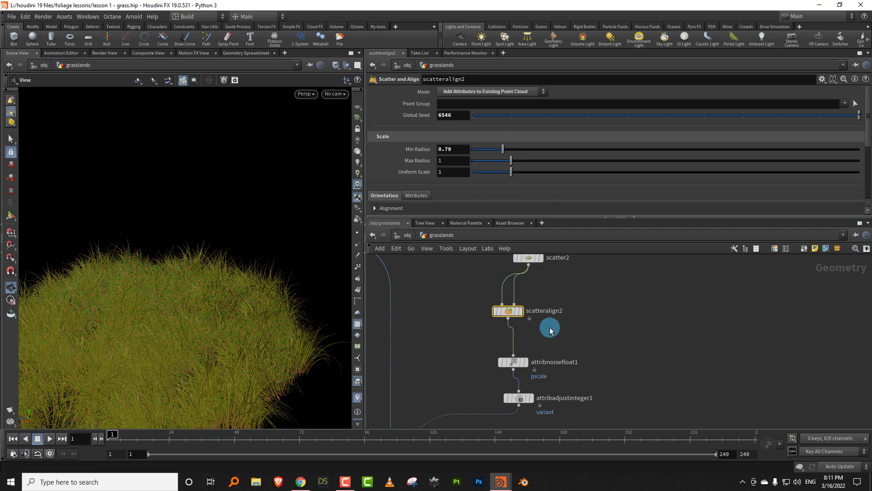
drag(554, 344, 486, 365)
click(465, 205)
drag(464, 217, 462, 297)
drag(527, 274, 625, 272)
mouse_move(201, 310)
mouse_down()
mouse_move(206, 301)
mouse_move(162, 311)
mouse_move(195, 306)
mouse_up()
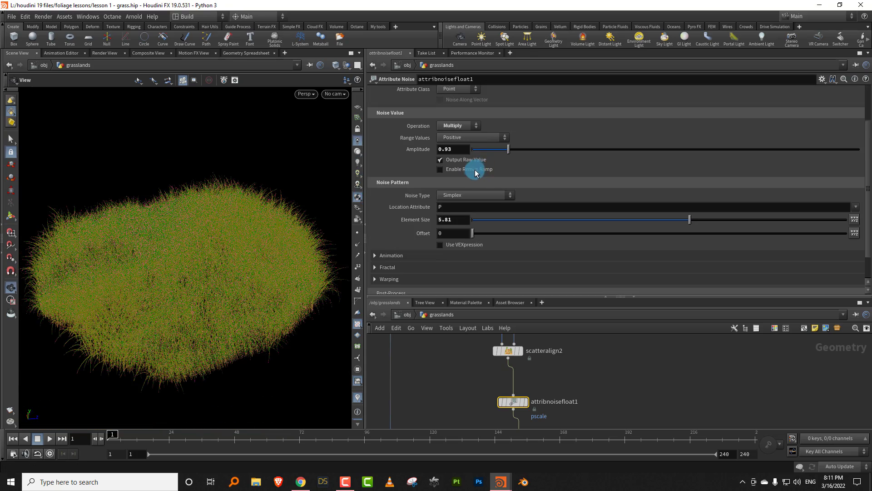
click(475, 171)
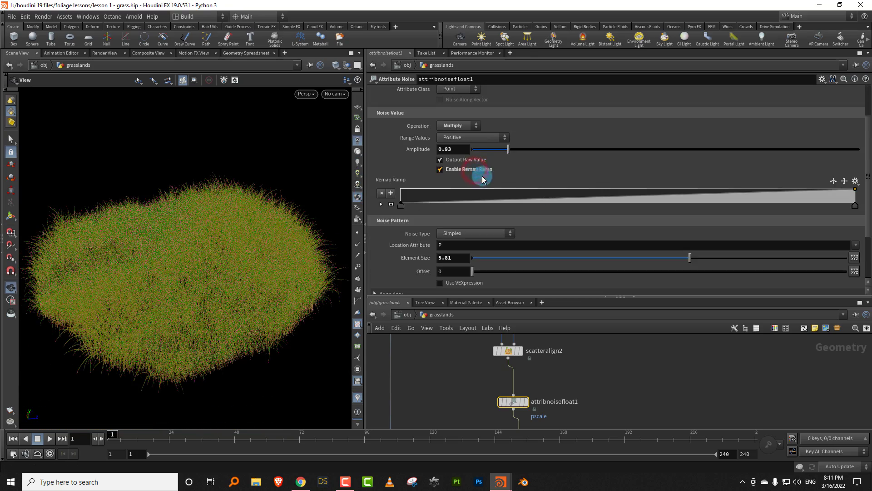
- Add two control points right of the Remap Ramp's middle to steepen the noise contrast, and set the noise Offset to 6.32
click(607, 201)
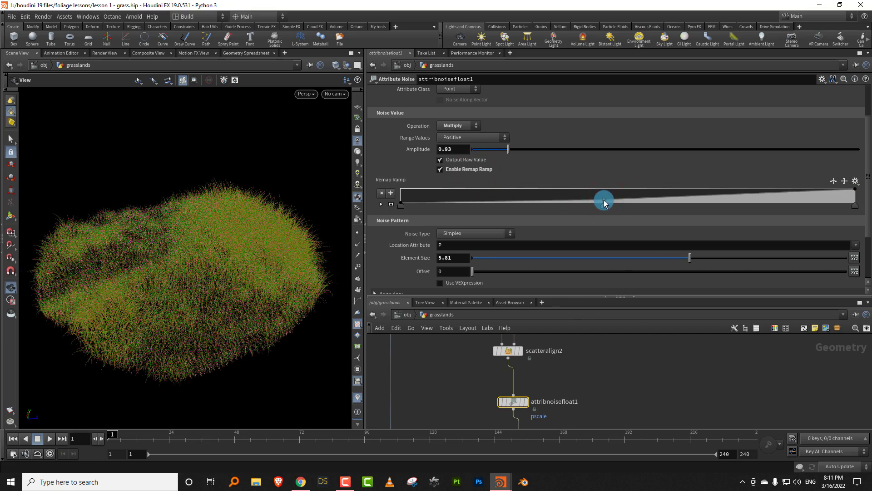
mouse_move(640, 200)
mouse_down()
mouse_move(642, 189)
mouse_move(634, 198)
mouse_up()
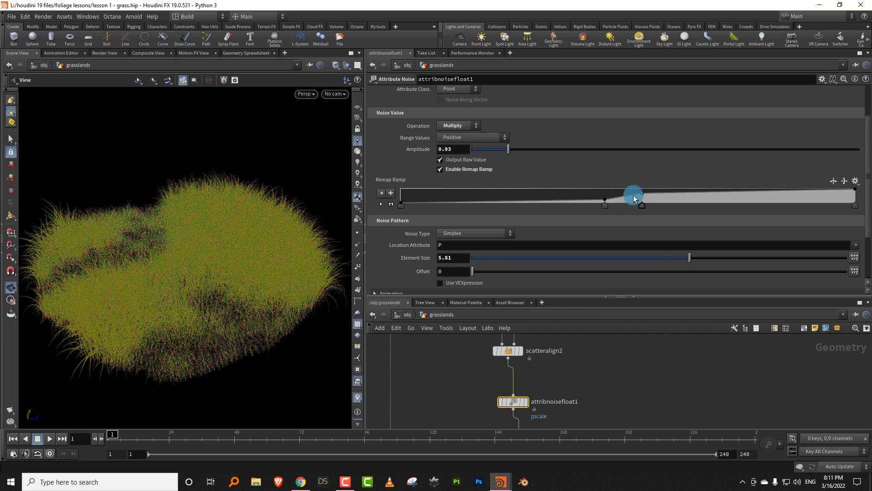
drag(481, 275, 520, 272)
- Turn on high quality lighting with shadows in the viewport and set scatter2's Force Total Count to 13402
click(356, 183)
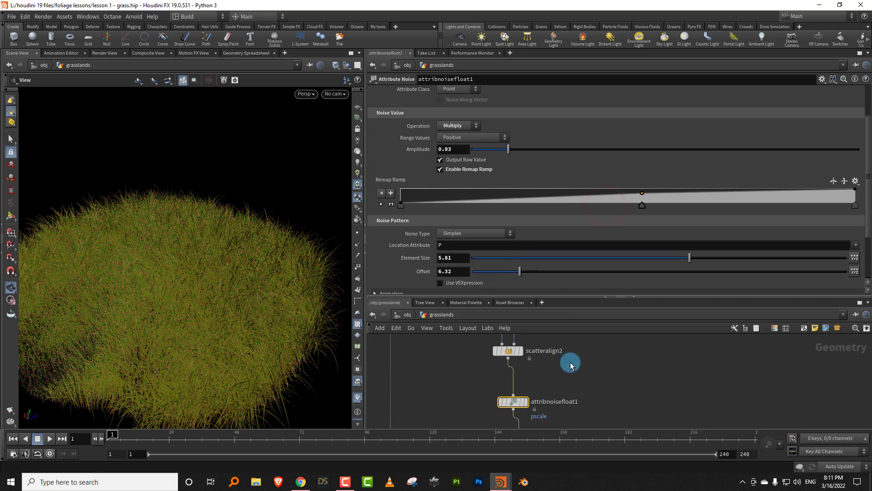
middle_drag(577, 399, 564, 447)
drag(487, 338, 489, 337)
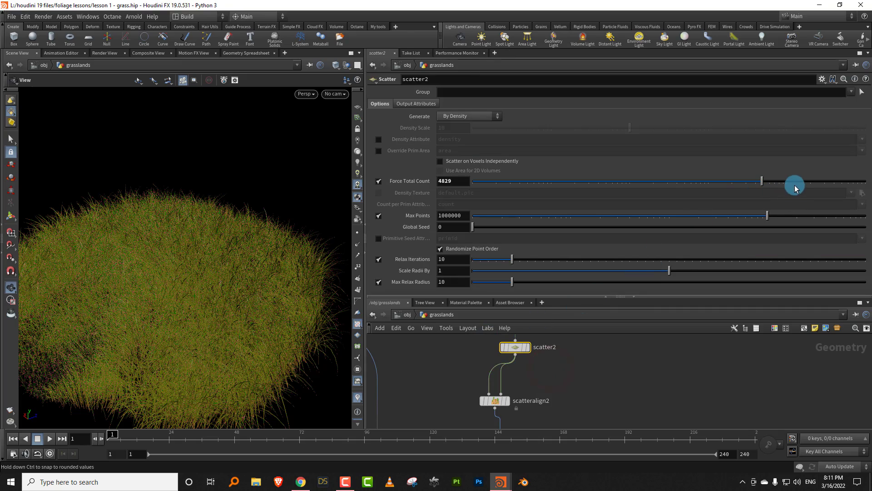
click(794, 185)
drag(236, 302, 196, 339)
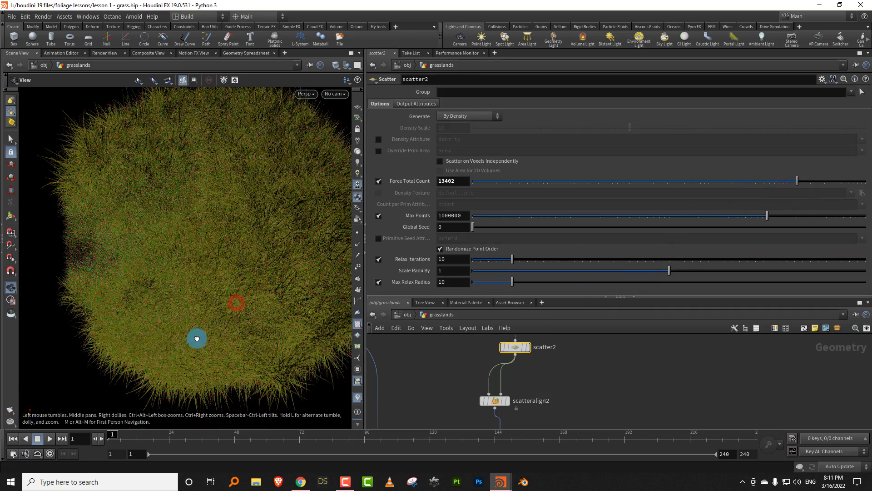
- Remove the extra remap ramp points of attribnoisefloat1 and set its Range Values to Min/Max with a Min Value of 0.29
middle_drag(563, 380, 547, 389)
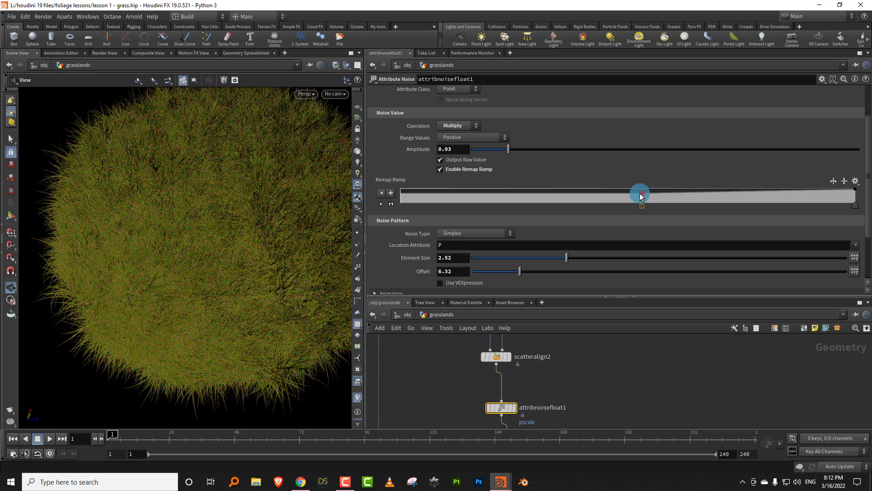
drag(640, 192, 379, 215)
click(475, 137)
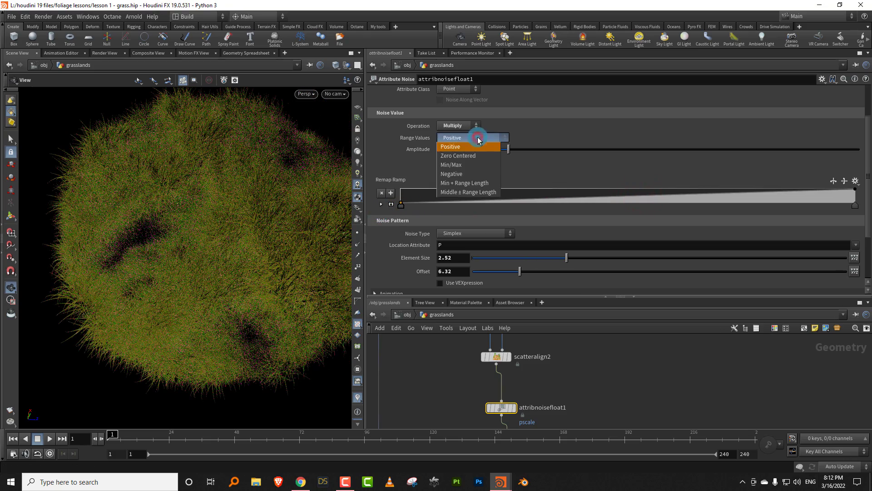
click(473, 167)
drag(668, 156, 672, 152)
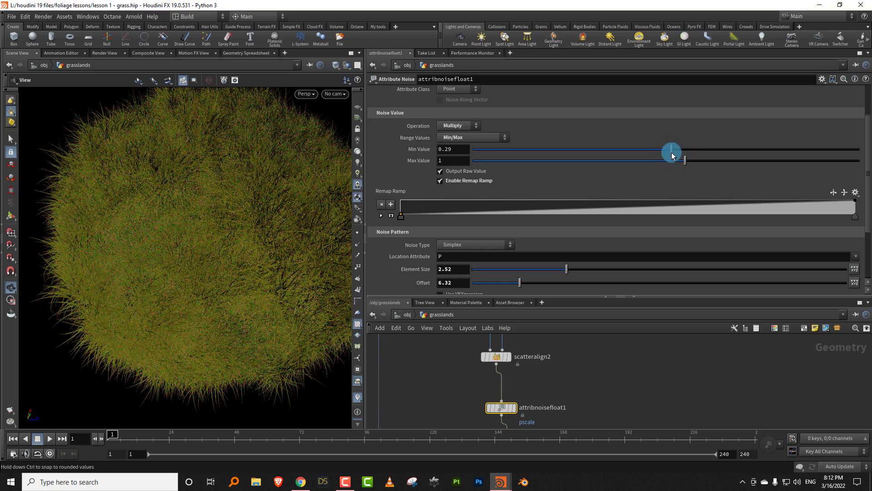
drag(178, 294, 182, 318)
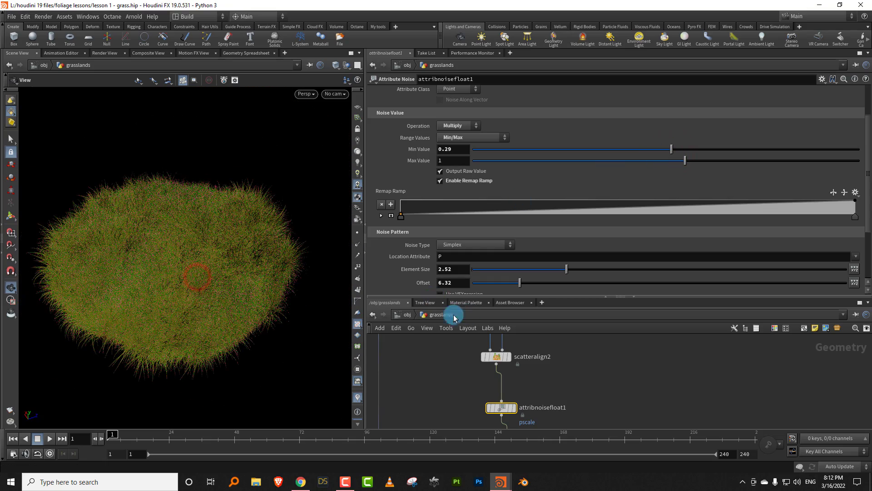
- Go up to the object level and add an Environment Light beside the grasslands object
click(411, 314)
drag(452, 297, 452, 246)
click(572, 375)
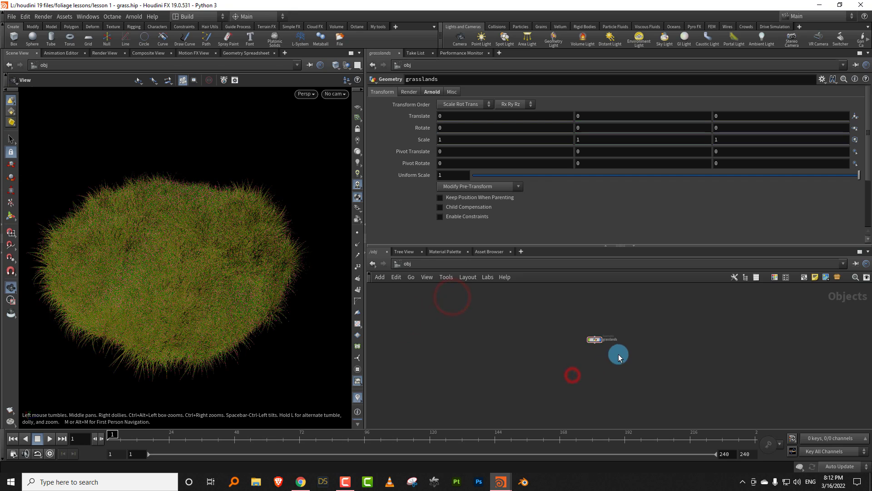
scroll(609, 350, up, 2)
key(Tab)
text(env)
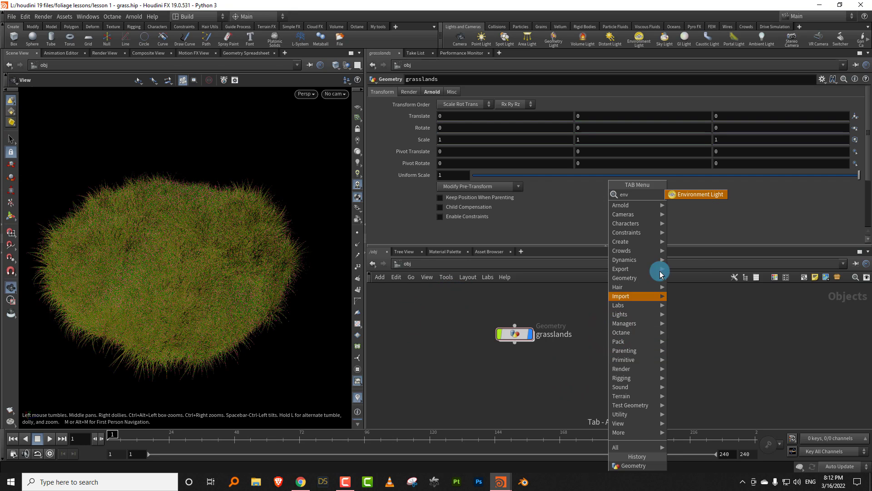
click(707, 195)
click(613, 332)
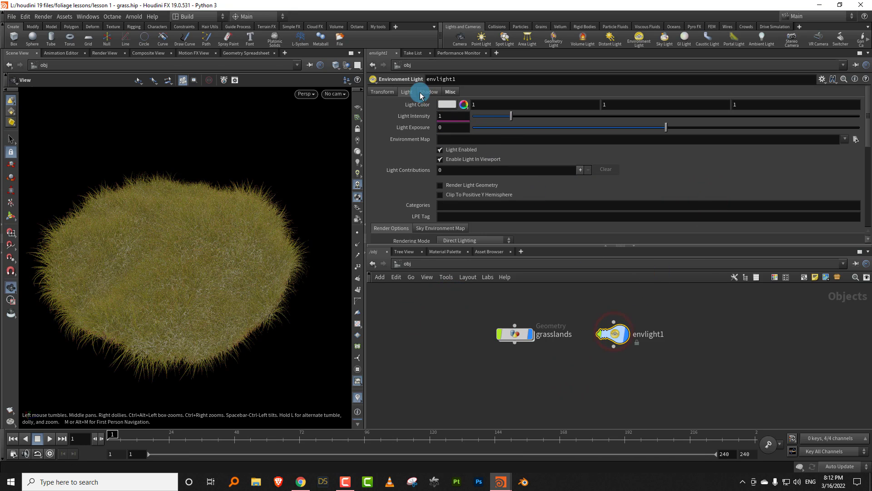
- Assign M:/d drive data/drive_z/HDRI/Volume_3a.hdr as the environment light's Environment Map
click(844, 139)
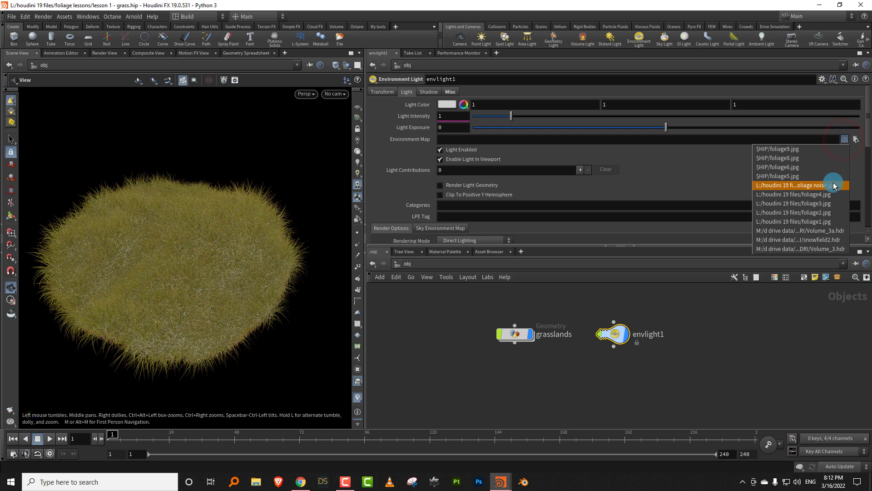
click(834, 233)
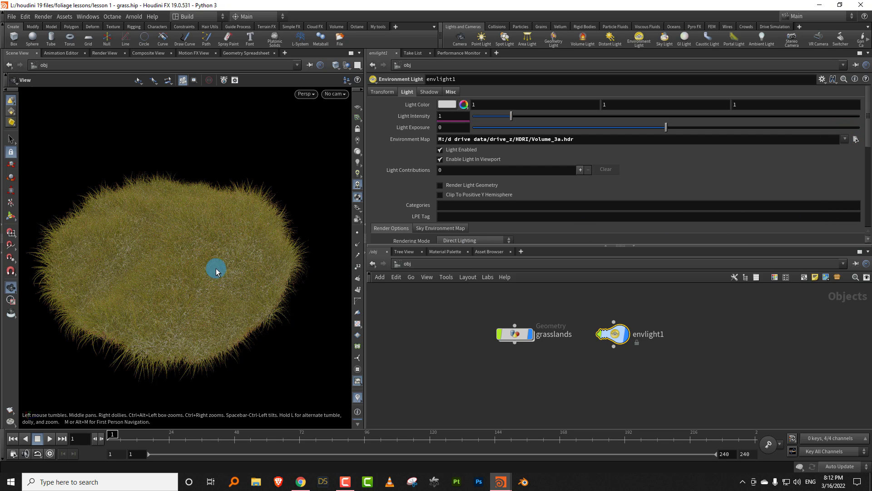
mouse_move(223, 272)
mouse_down()
mouse_move(267, 268)
mouse_move(227, 275)
mouse_move(236, 273)
mouse_up()
- Turn off displaying environment lights as backgrounds in the viewport's display options
key(d)
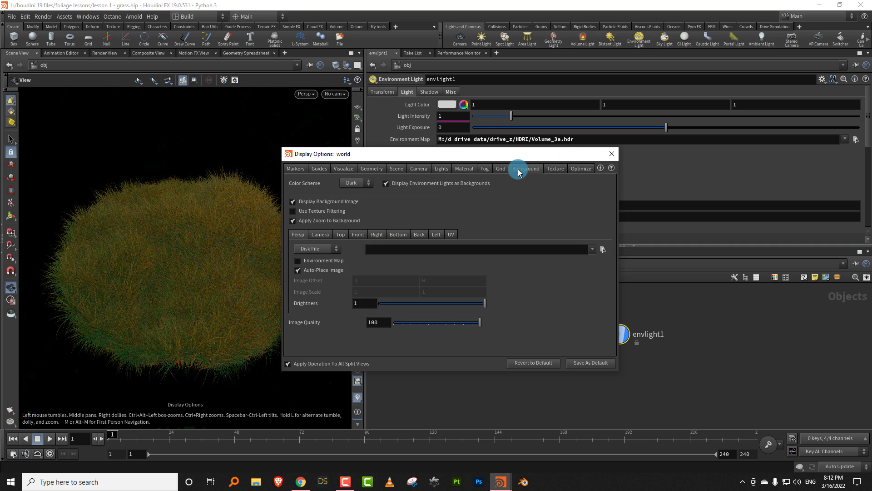
click(409, 188)
click(611, 154)
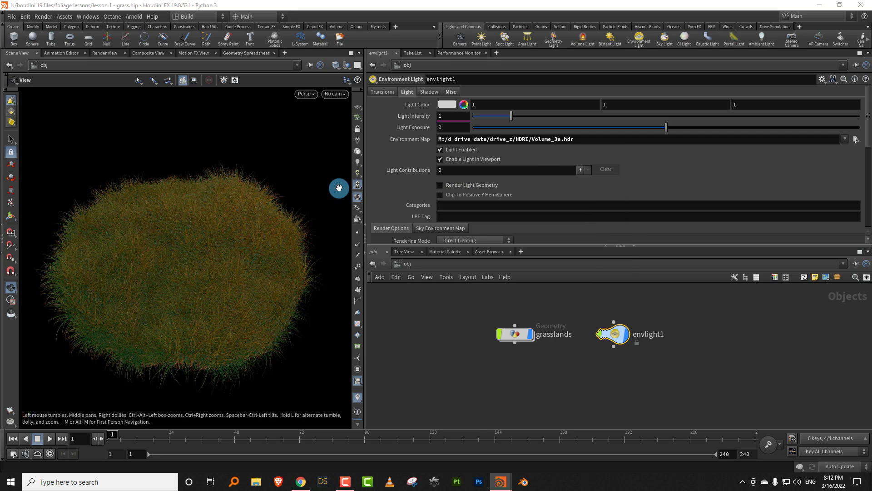
- Set the viewport's Light Sampling to 512 and raise its scene Antialias Samples
click(357, 187)
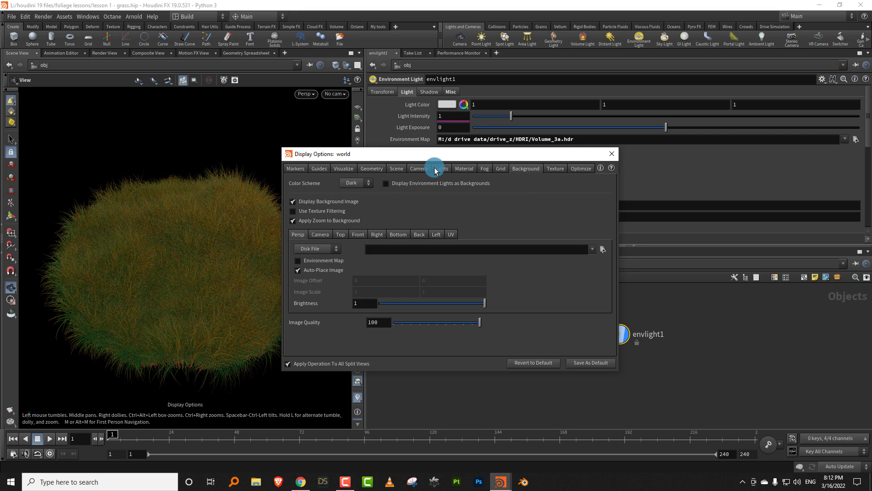
click(437, 169)
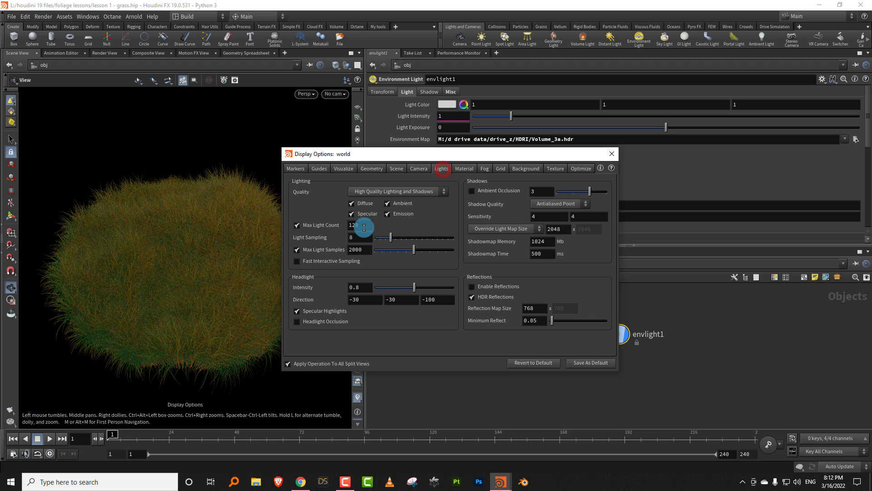
text(512)
click(357, 250)
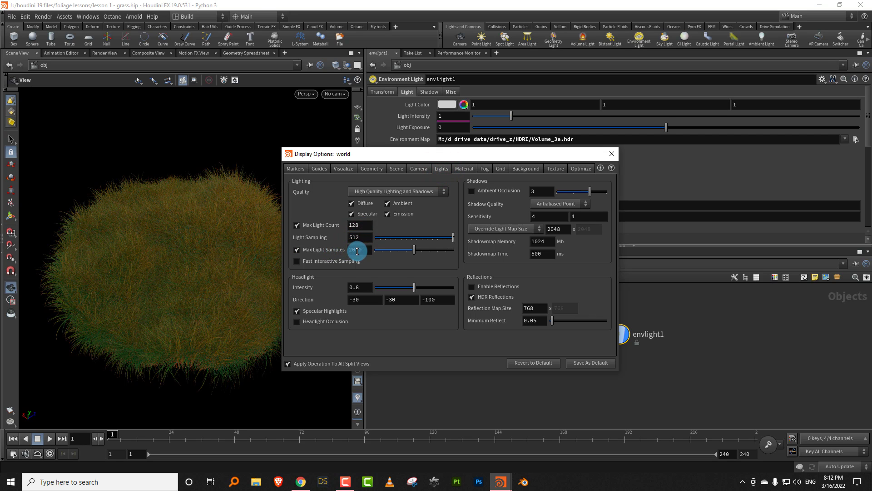
click(393, 169)
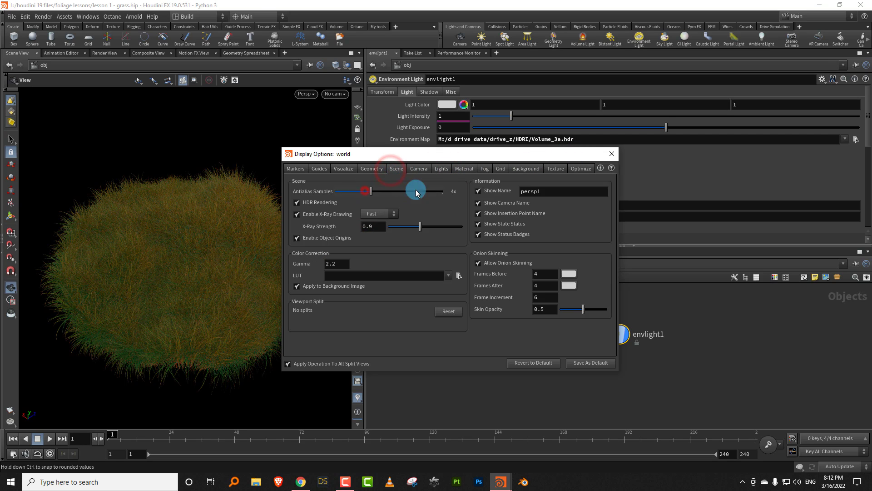
click(608, 151)
- Widen the viewport and examine the grass patch under the environment lighting
right_drag(173, 263, 229, 227)
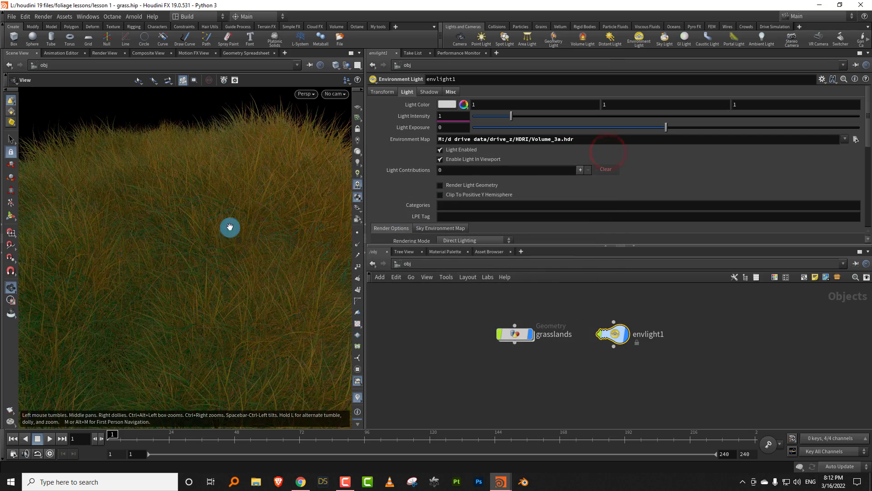
mouse_move(222, 235)
mouse_down()
mouse_move(325, 220)
mouse_move(195, 292)
mouse_move(207, 237)
mouse_up()
drag(364, 210, 526, 225)
right_drag(386, 244, 361, 244)
drag(360, 244, 378, 249)
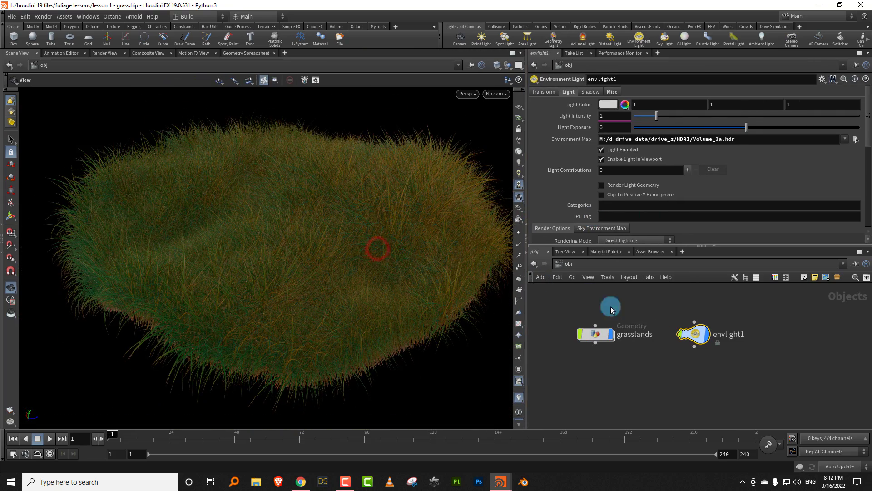
- Inside grasslands, set the Uniform Scale of the scale transform feeding sweep1 to 0.07 to thicken the blades
double_click(595, 336)
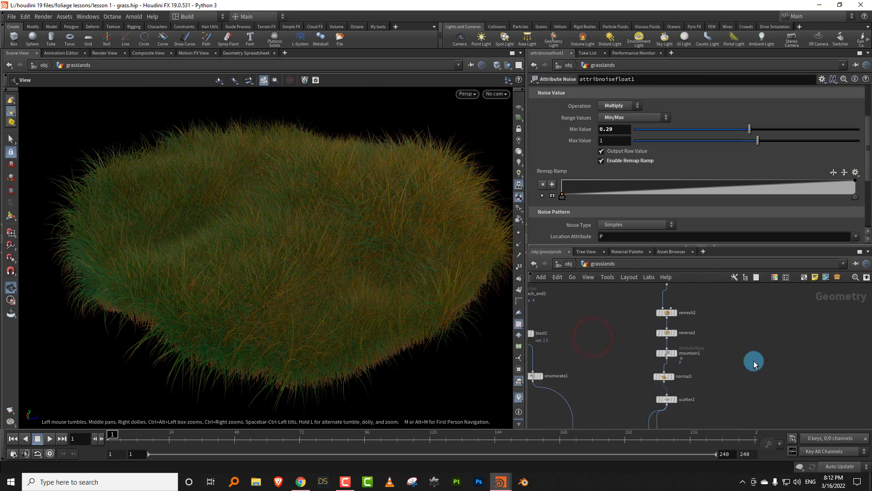
middle_drag(687, 313, 713, 428)
mouse_move(577, 323)
middle_down()
mouse_move(621, 418)
mouse_move(604, 389)
middle_up()
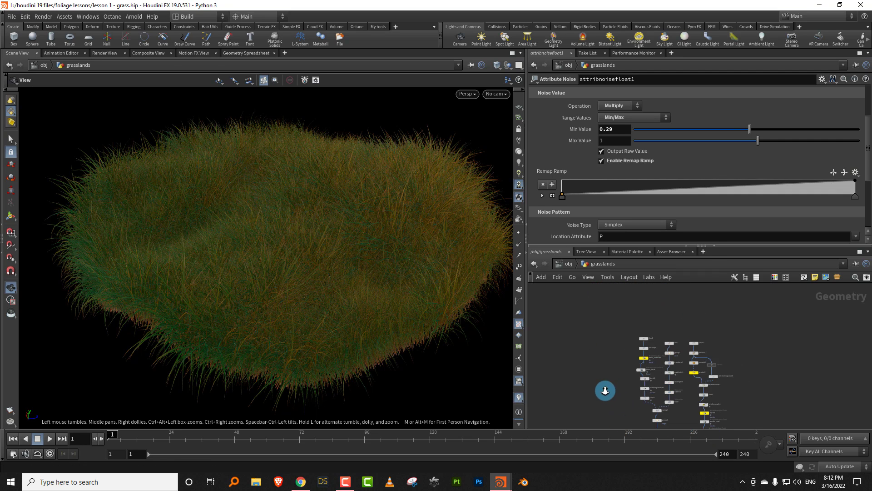
scroll(607, 392, up, 3)
scroll(645, 366, up, 4)
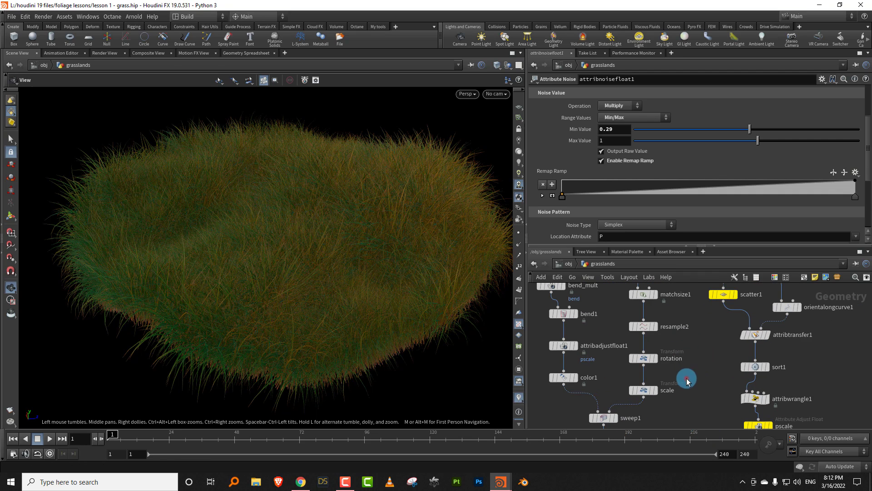
click(684, 379)
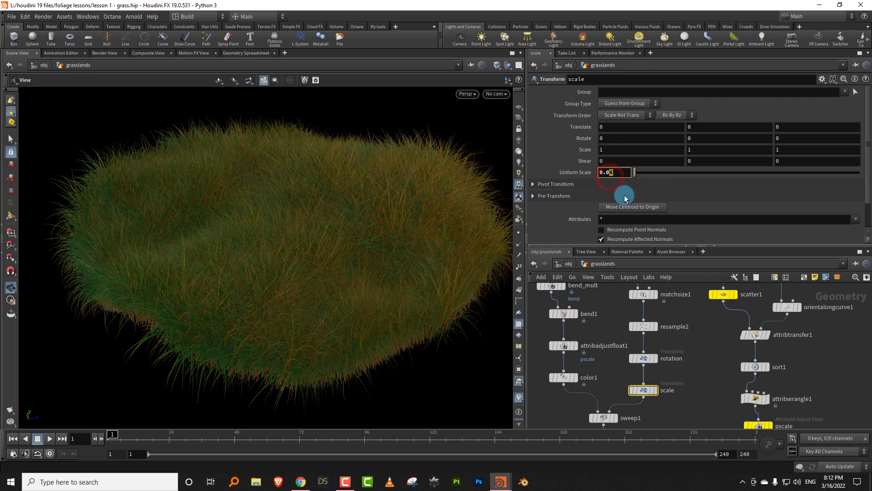
text(7)
drag(390, 248, 519, 246)
- Set the Min Value of the attribnoisefloat1 pscale noise to 0.08
middle_drag(672, 385, 634, 323)
scroll(661, 352, down, 4)
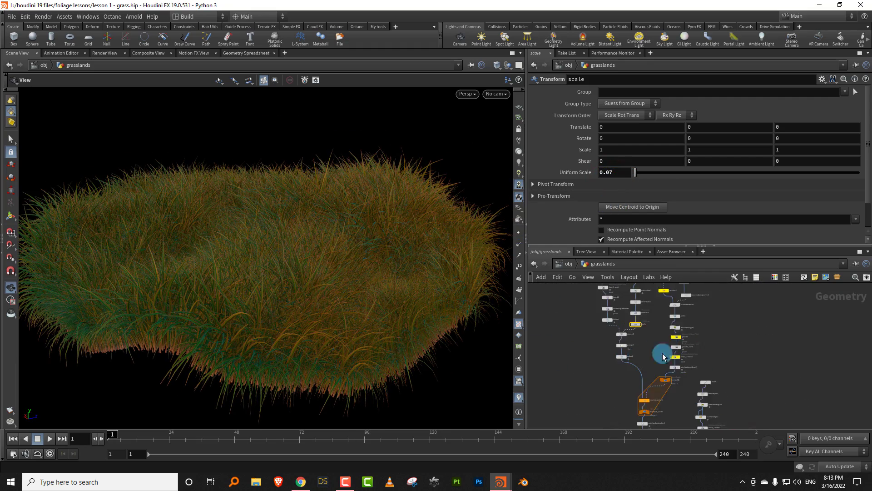
middle_drag(726, 402, 696, 319)
scroll(693, 346, up, 3)
middle_drag(681, 388, 680, 337)
scroll(679, 341, down, 6)
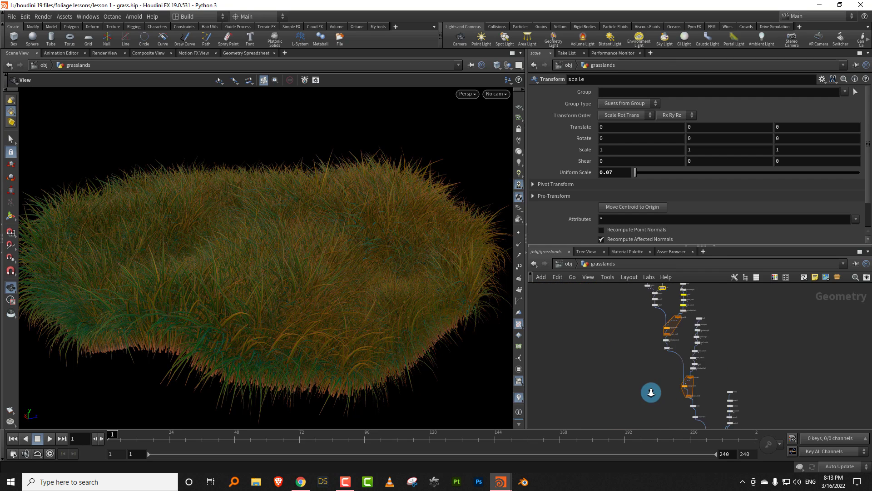
middle_drag(745, 387, 697, 318)
scroll(698, 370, up, 5)
click(636, 337)
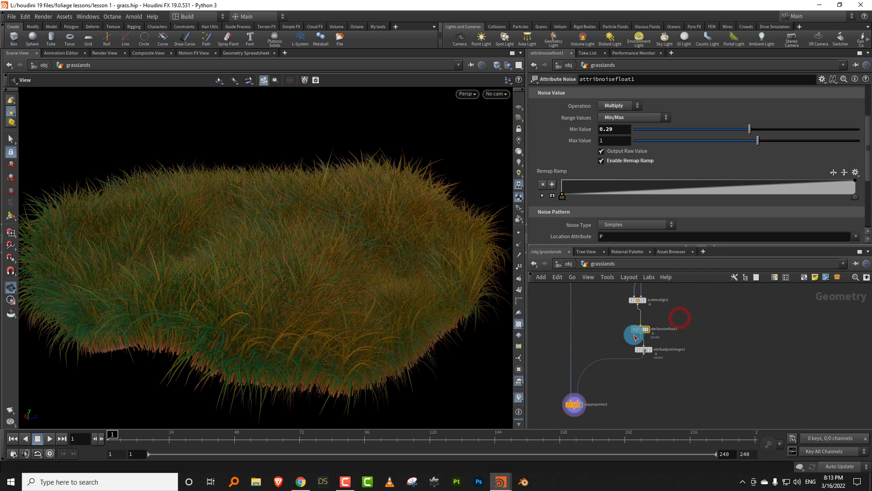
drag(746, 138, 747, 128)
drag(410, 260, 396, 295)
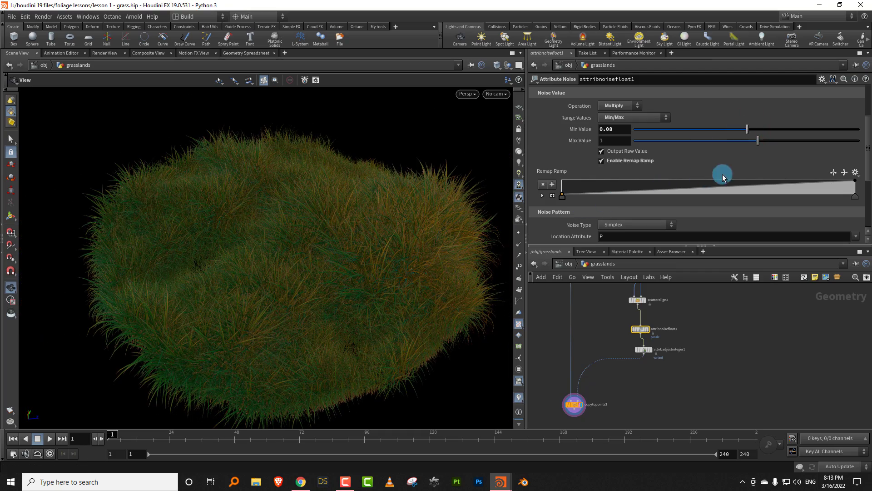
- Set the pscale noise's Element Size to 2.74 and its Offset to 9.3
click(868, 174)
mouse_move(692, 169)
mouse_down()
mouse_move(705, 169)
mouse_move(669, 168)
mouse_move(693, 169)
mouse_up()
click(674, 179)
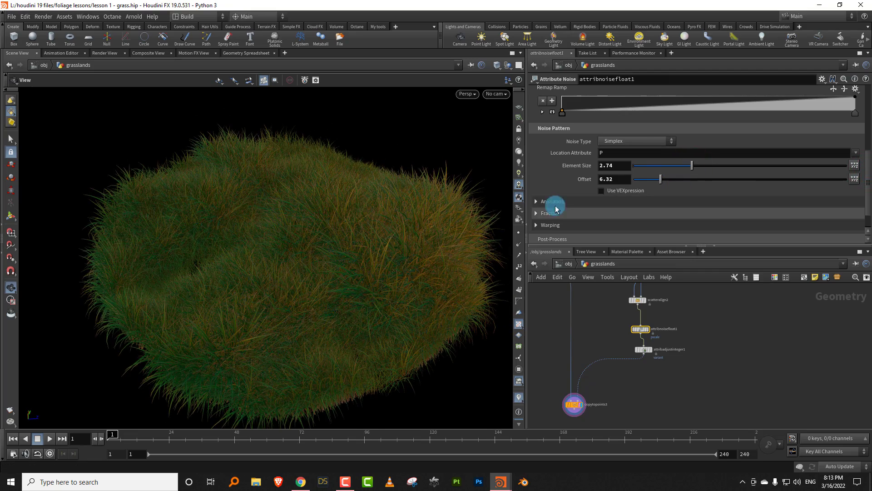
drag(399, 249, 333, 300)
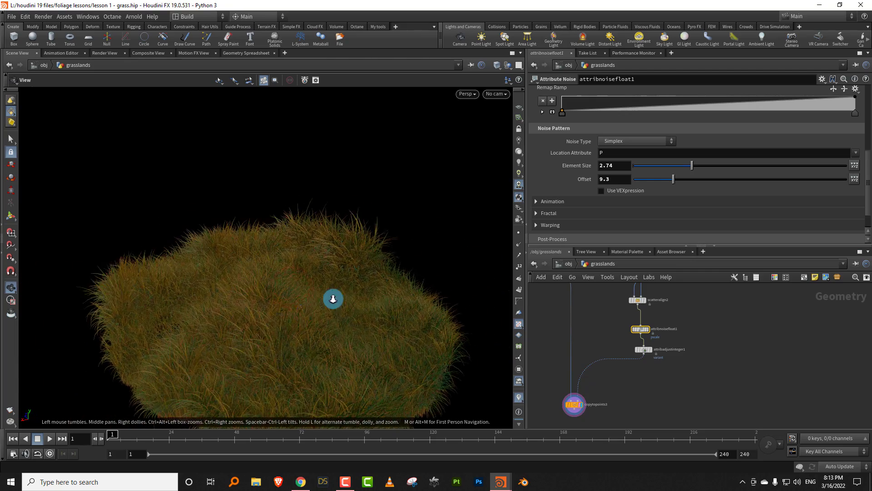
right_drag(341, 291, 343, 313)
- Turn off the bypass on the carve1 node between reverse1 and orientalongcurve1
middle_drag(630, 405, 611, 405)
right_drag(597, 365, 632, 344)
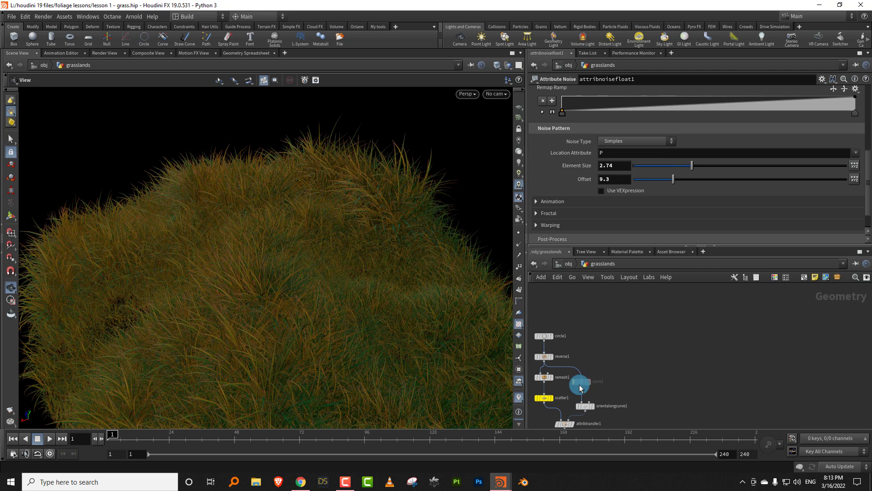
click(572, 370)
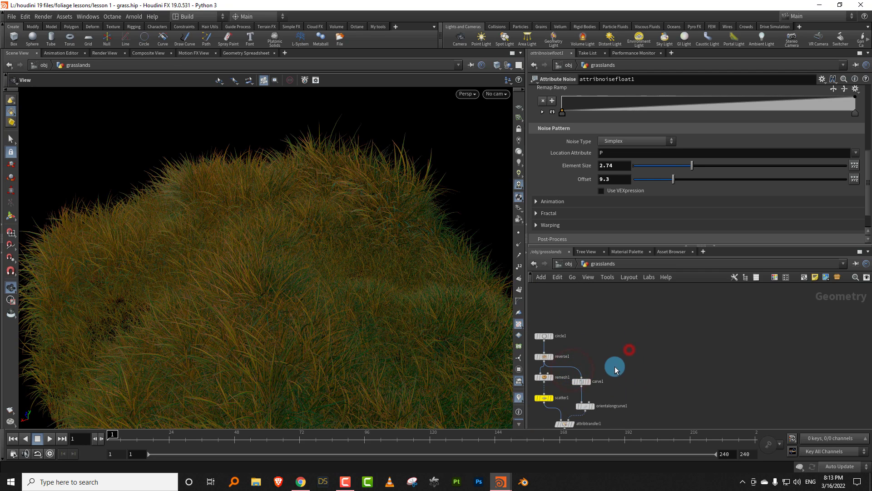
- Set the Max Angle of the rotation around normal on scatteralign2 to 16.7
click(584, 381)
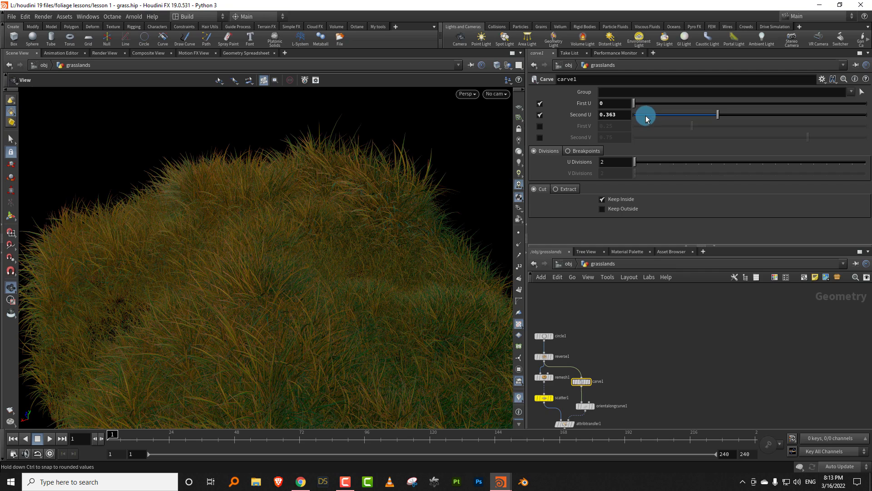
middle_drag(677, 404, 646, 325)
right_drag(657, 310, 677, 352)
middle_drag(678, 353, 685, 292)
middle_drag(680, 388, 689, 310)
middle_drag(684, 338, 654, 300)
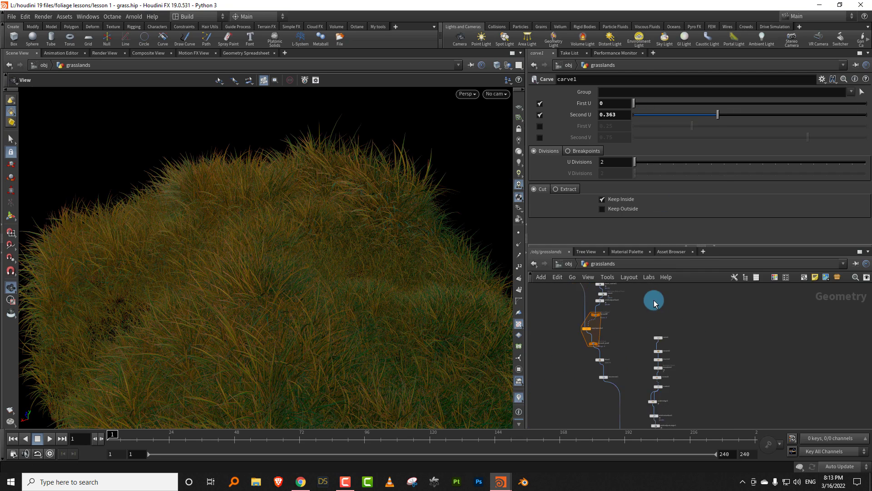
right_drag(684, 380, 709, 335)
middle_drag(664, 380, 667, 348)
click(654, 387)
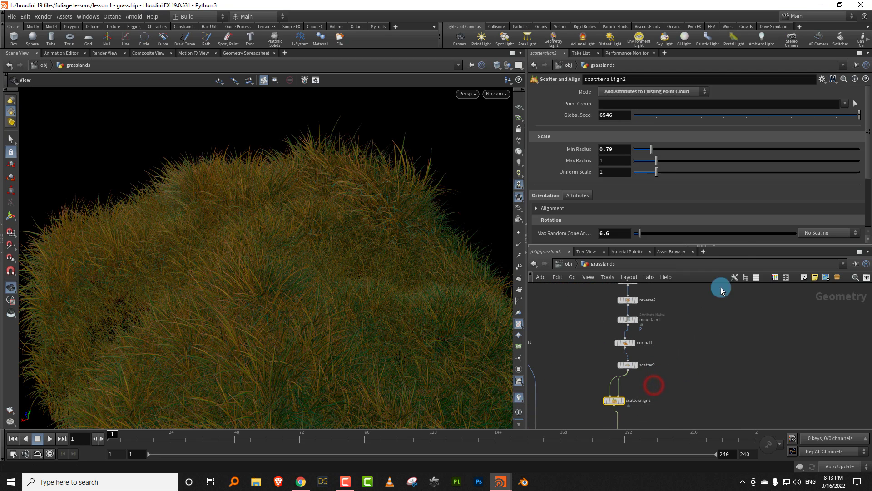
drag(858, 165, 859, 217)
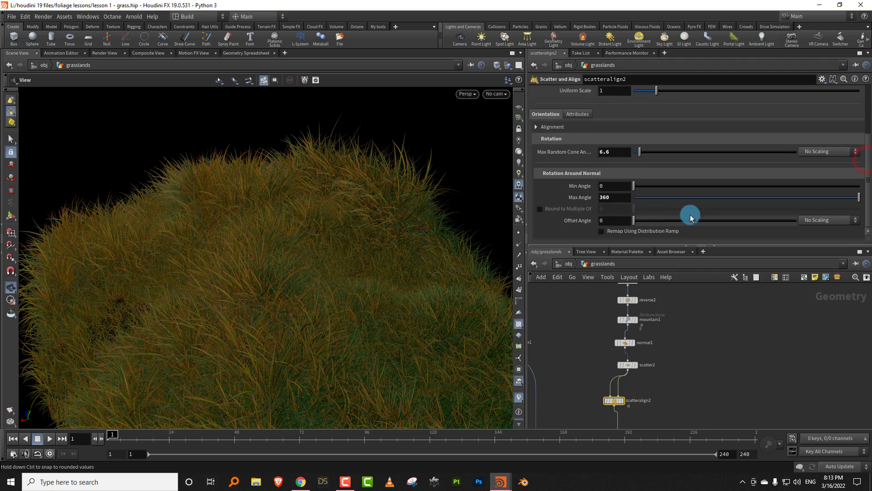
drag(640, 194, 645, 200)
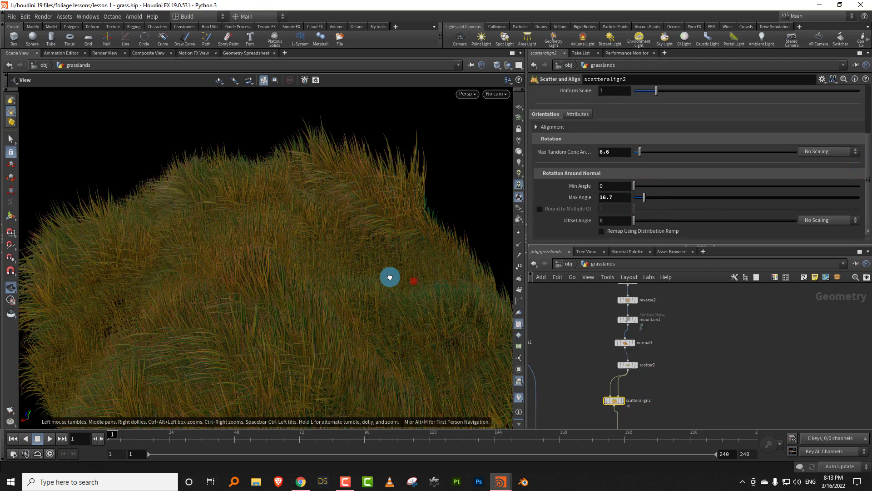
right_drag(390, 277, 415, 282)
drag(415, 282, 392, 248)
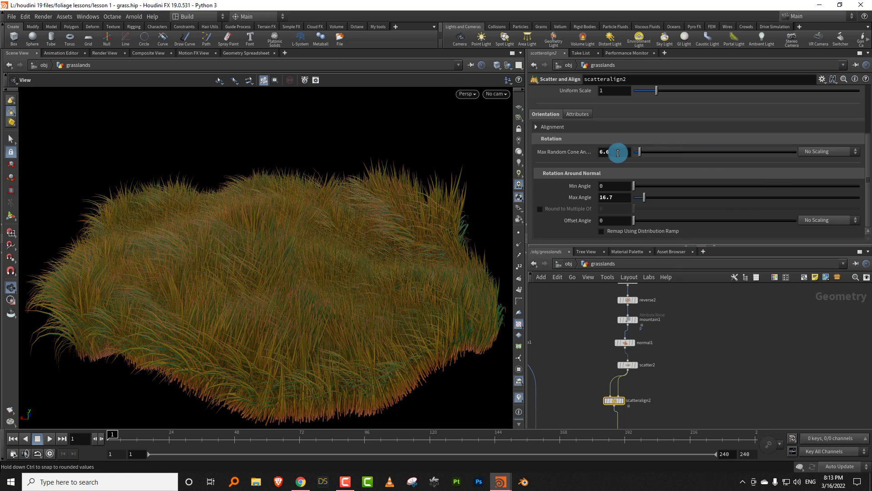
- Enable Blend Normal With Y in scatteralign2's alignment settings and reduce its Amount to 0.675
click(536, 127)
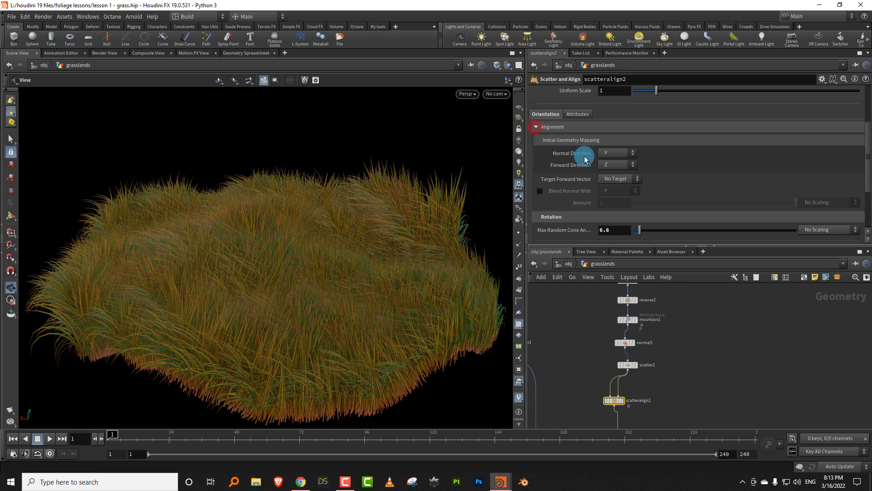
click(540, 191)
mouse_move(758, 203)
mouse_down()
mouse_move(710, 203)
mouse_move(743, 203)
mouse_up()
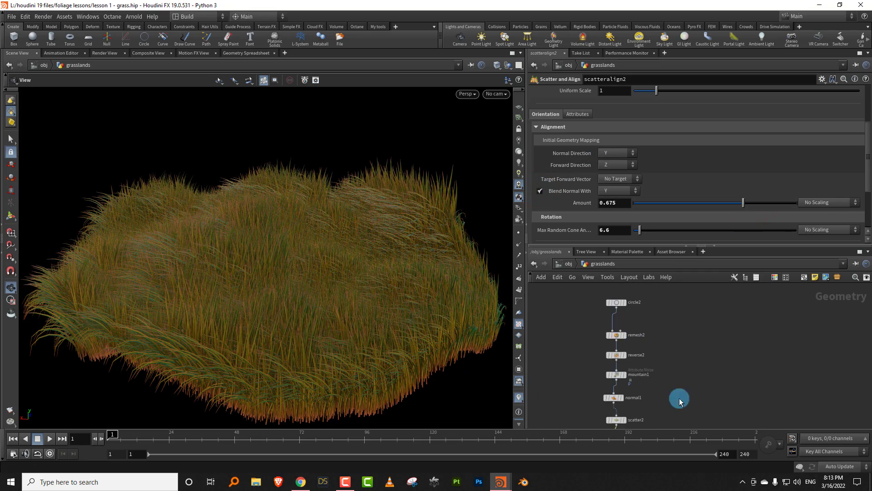
- Set the Second U of the carve1 node feeding orientalongcurve1 to 0.11
scroll(677, 364, down, 4)
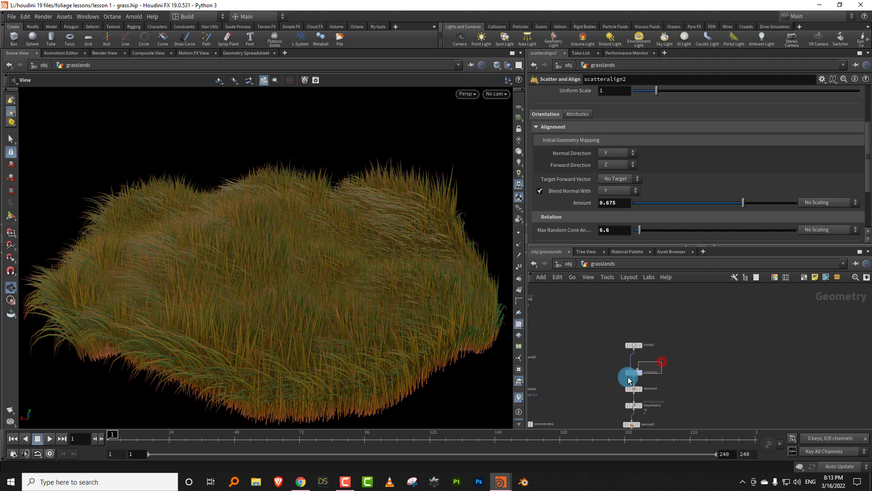
click(636, 371)
scroll(670, 328, down, 6)
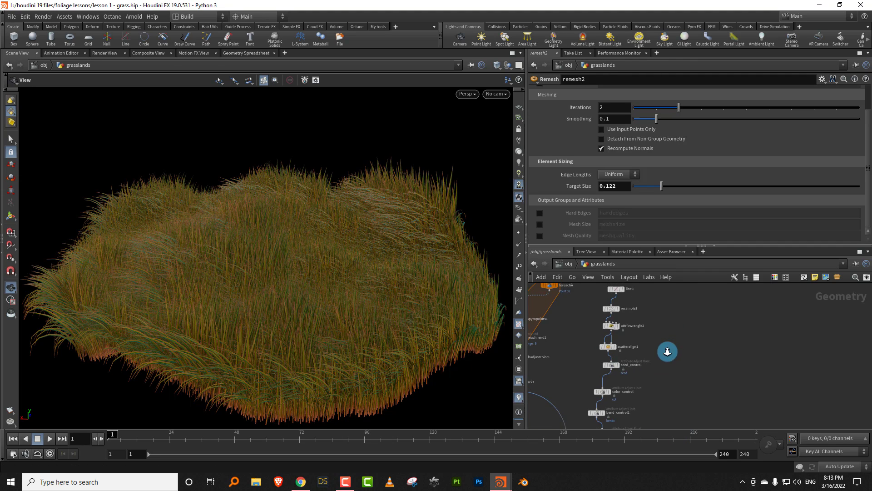
scroll(640, 315, up, 5)
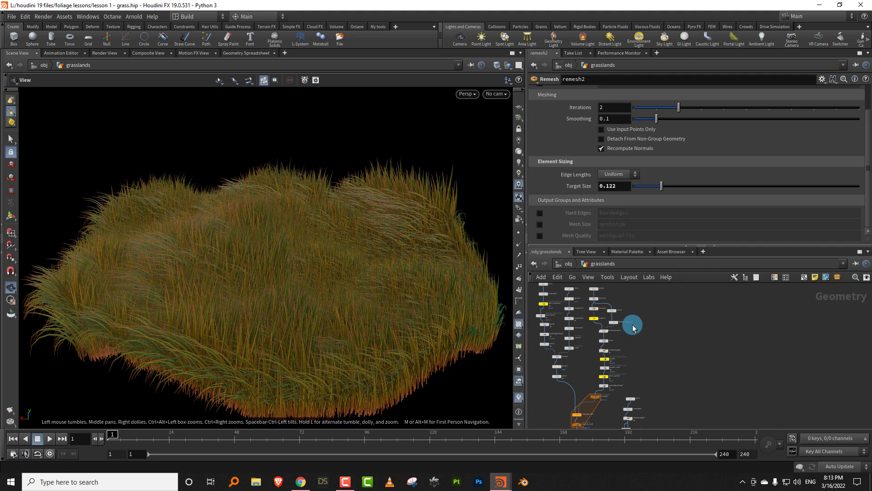
click(613, 298)
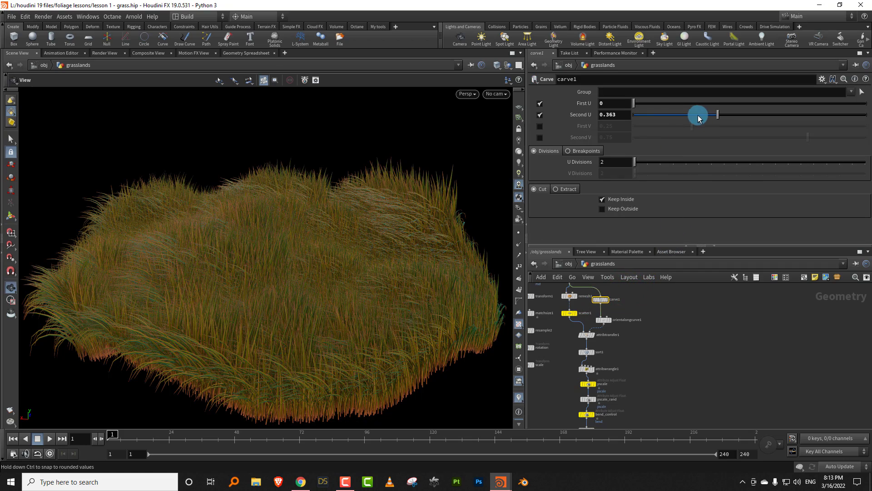
drag(696, 116, 654, 116)
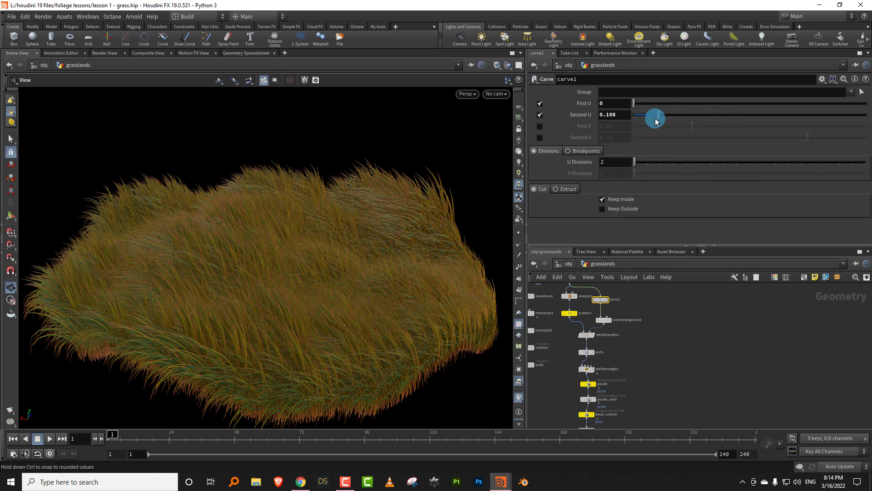
drag(399, 265, 342, 308)
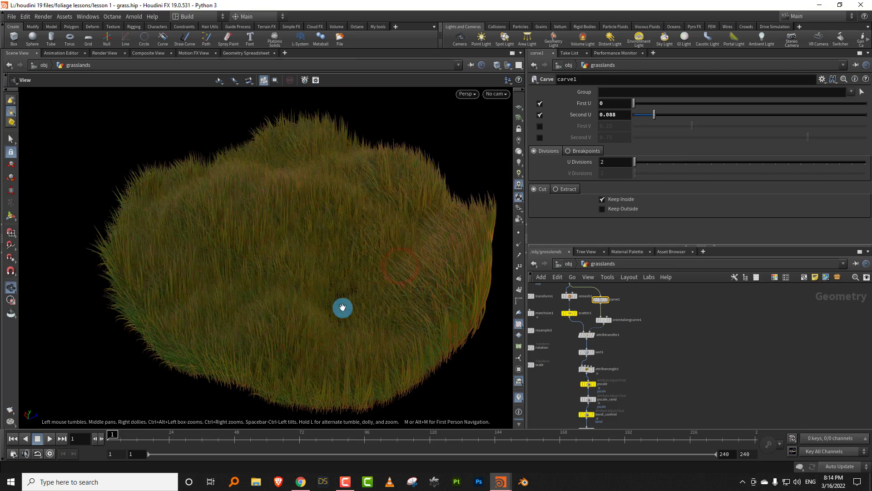
scroll(366, 274, up, 3)
drag(368, 274, 445, 243)
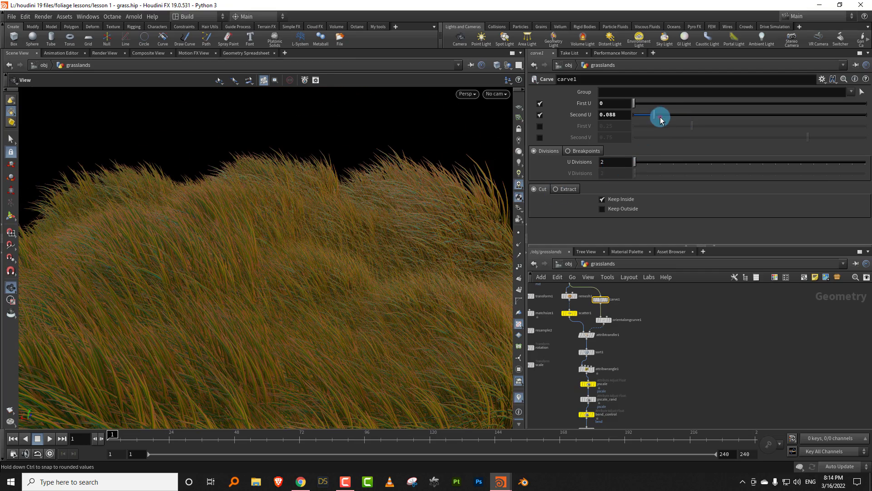
click(664, 116)
drag(661, 119, 659, 117)
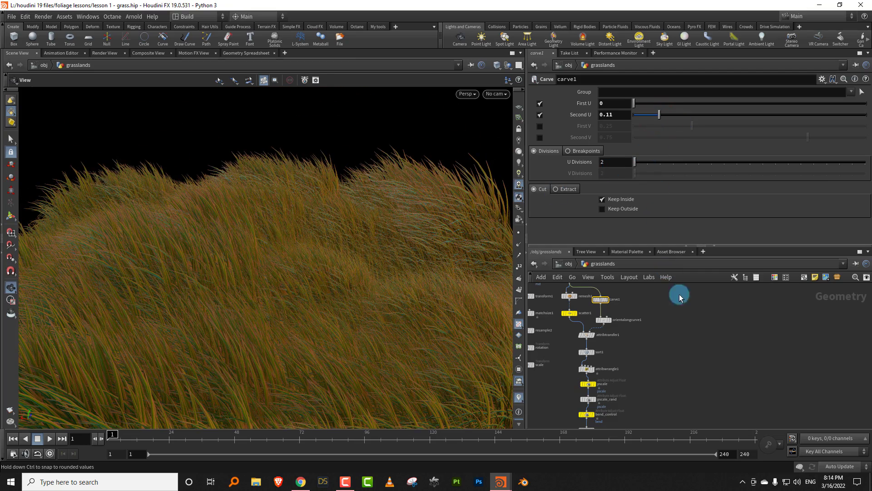
- Set the Min Value of the bend_control attribute adjustment to 0.95
scroll(684, 339, down, 2)
drag(629, 246, 630, 213)
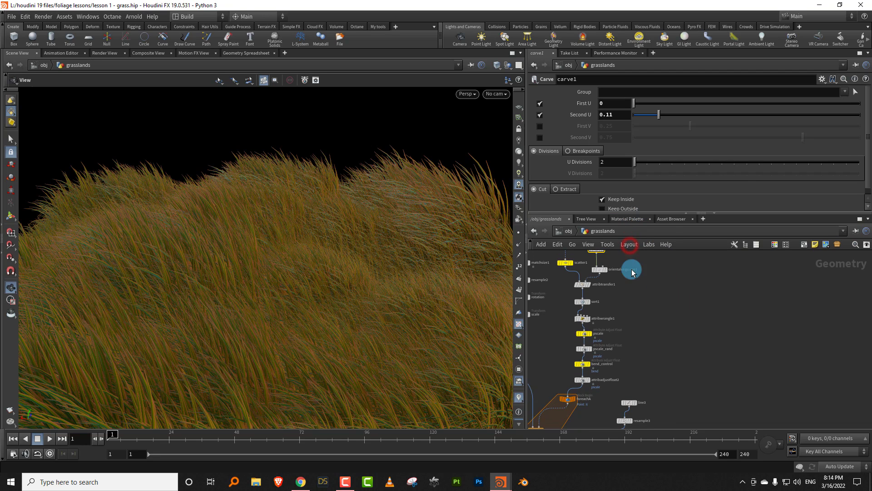
scroll(638, 312, up, 3)
click(591, 328)
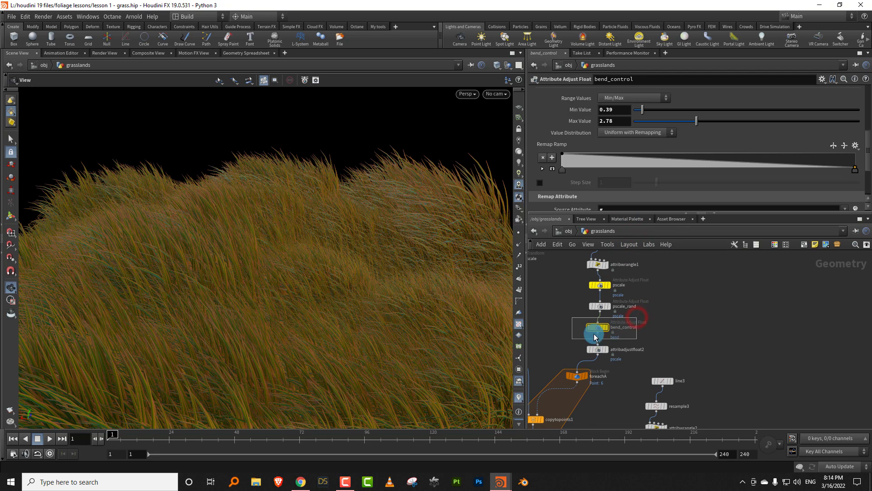
click(655, 111)
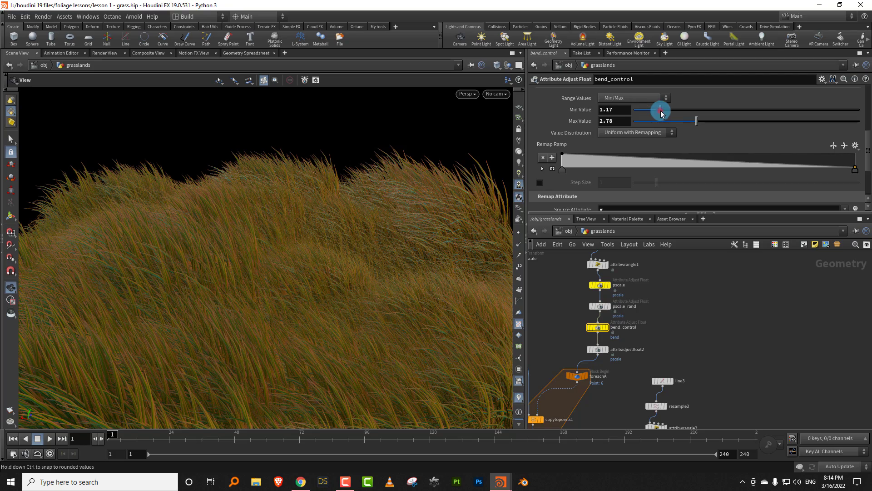
drag(656, 111, 655, 111)
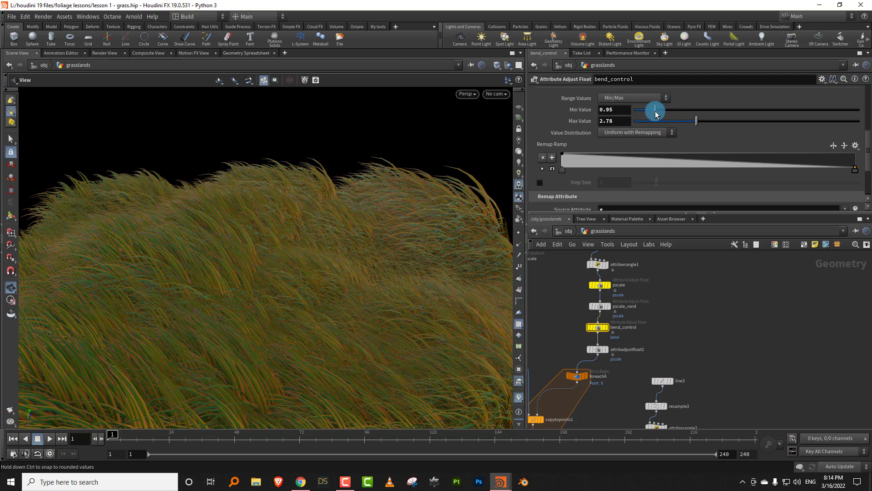
drag(419, 250, 512, 249)
- Set carve1's First U to 0.607 and its Second U to 0.688, checking the grass direction from several angles
middle_drag(748, 358, 686, 452)
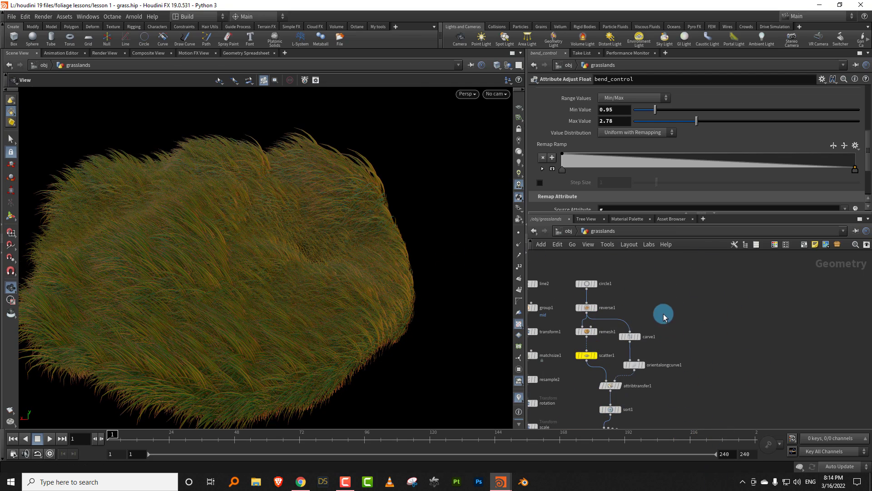
click(631, 336)
mouse_move(705, 115)
mouse_down()
mouse_move(668, 105)
mouse_move(688, 115)
mouse_up()
click(685, 104)
drag(306, 274, 313, 315)
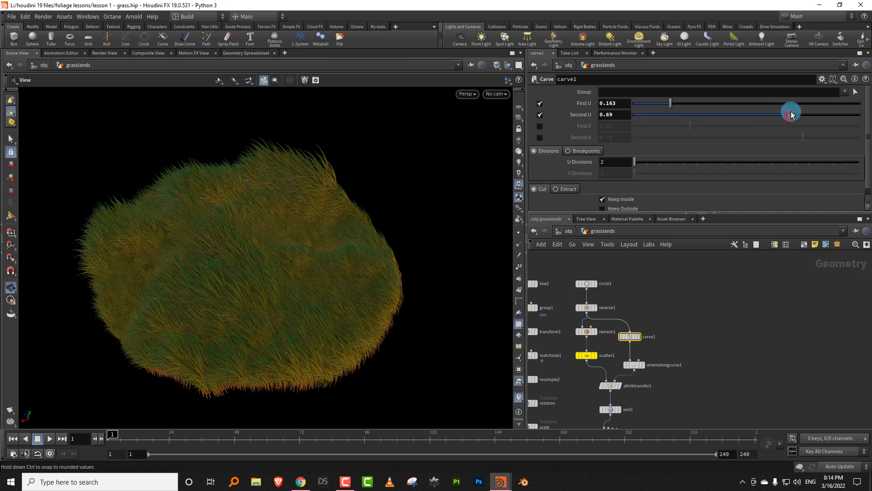
drag(790, 114, 788, 115)
drag(789, 104, 770, 104)
drag(220, 259, 438, 260)
middle_drag(377, 277, 432, 229)
scroll(352, 265, up, 3)
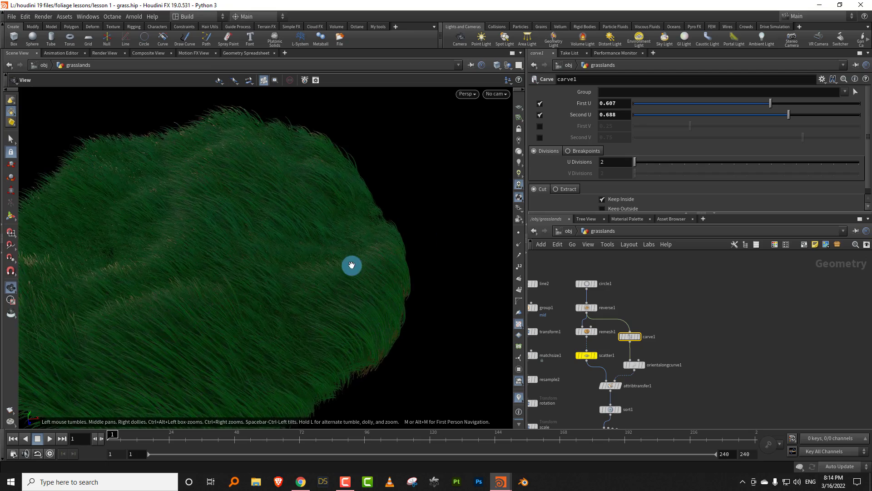
drag(351, 265, 349, 232)
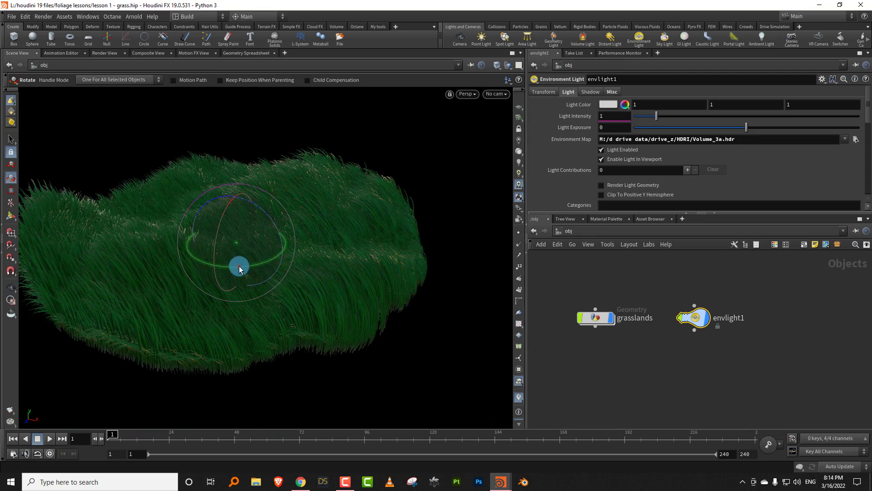
- Rotate the envlight1 environment light around its vertical axis at object level and reopen the grasslands network
drag(240, 267, 326, 241)
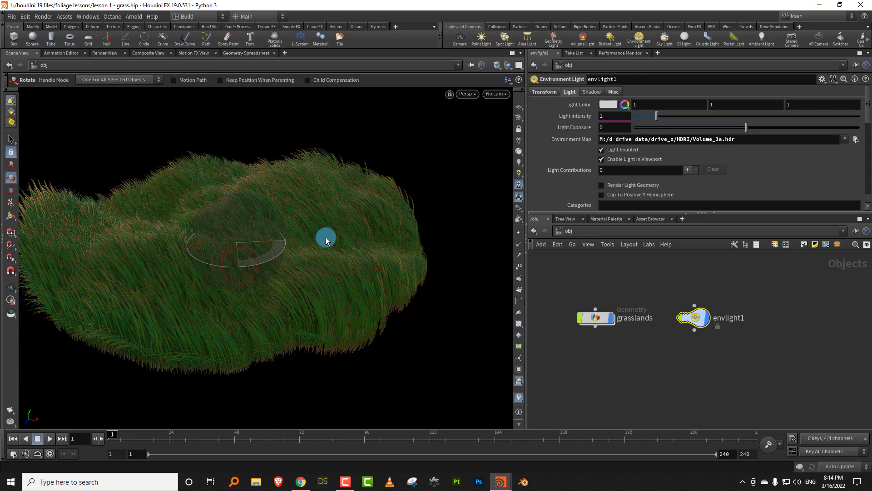
mouse_move(240, 267)
mouse_down()
mouse_move(316, 245)
mouse_move(251, 272)
mouse_move(331, 251)
mouse_move(413, 281)
mouse_move(535, 273)
mouse_up()
key(Escape)
double_click(595, 317)
- Set the Blend Normal With Amount on scatteralign2 to 0.905
scroll(703, 332, down, 5)
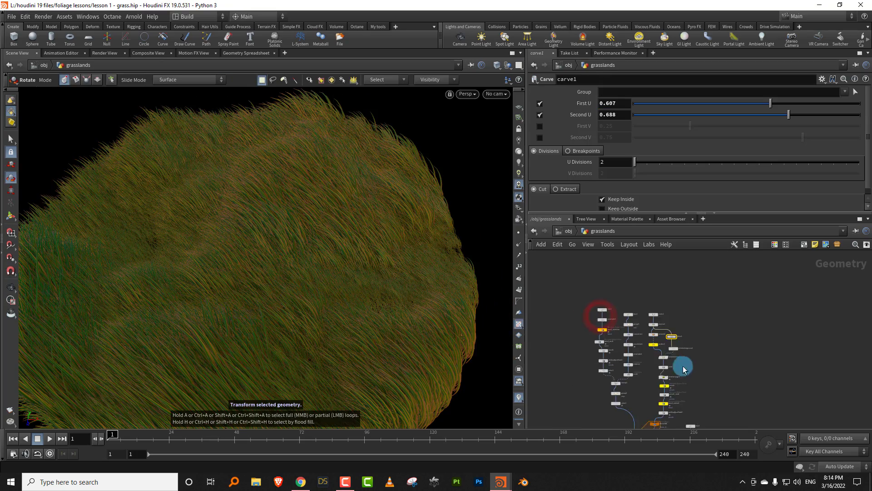
middle_drag(683, 368, 654, 272)
middle_drag(716, 368, 698, 309)
middle_drag(705, 382, 689, 325)
scroll(690, 327, up, 5)
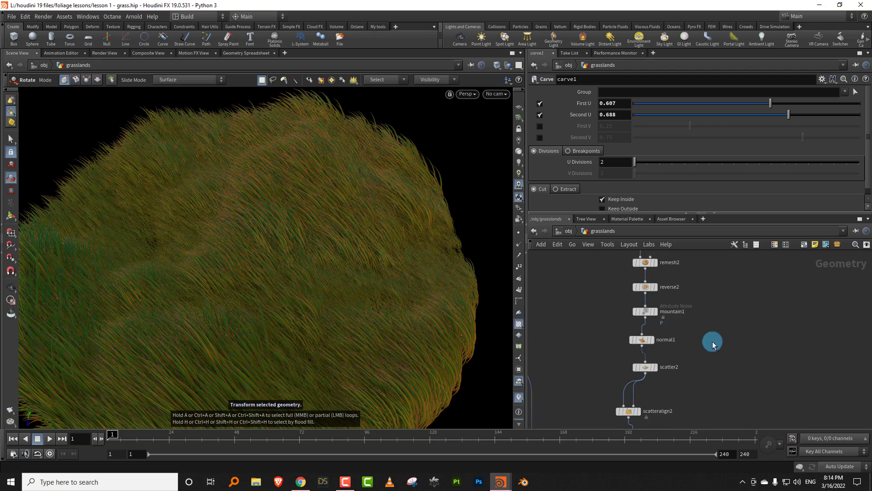
click(627, 367)
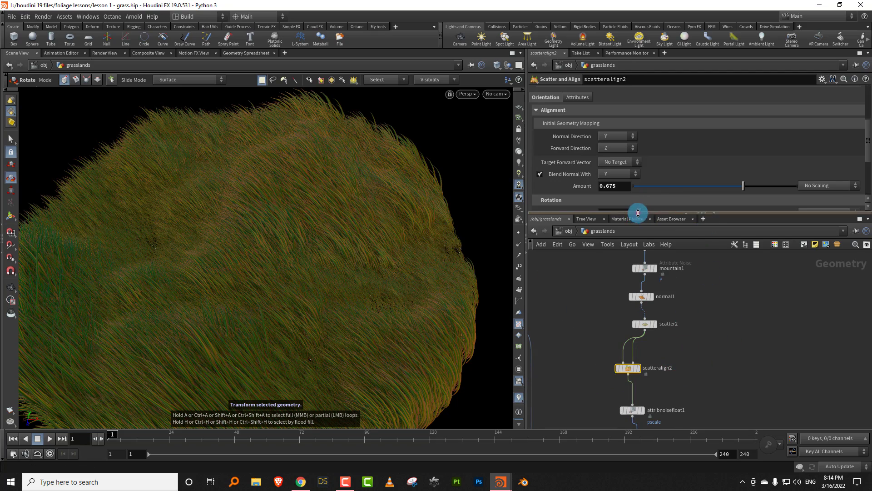
drag(638, 212, 638, 234)
drag(749, 196, 779, 197)
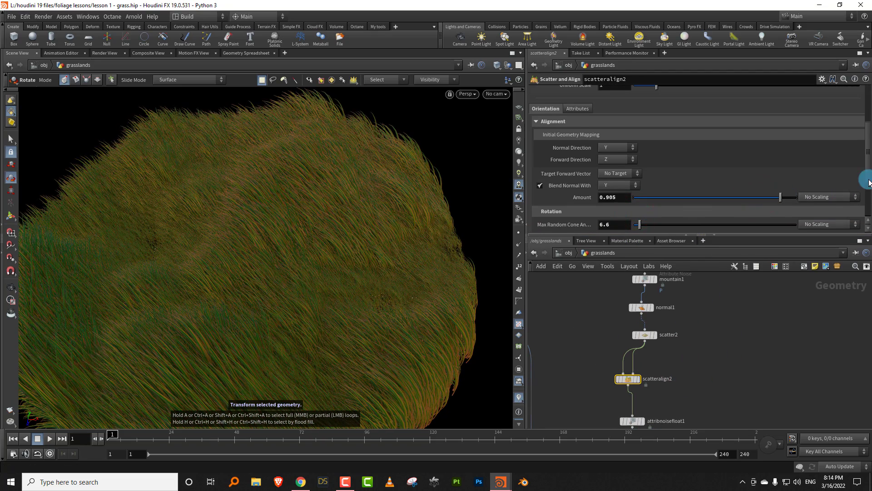
- Set scatteralign2's Min Angle to -30 and Max Angle to 33.4, and slightly raise its Max Random Cone Angle
drag(869, 182, 863, 227)
drag(667, 186, 654, 186)
click(614, 175)
text(-)
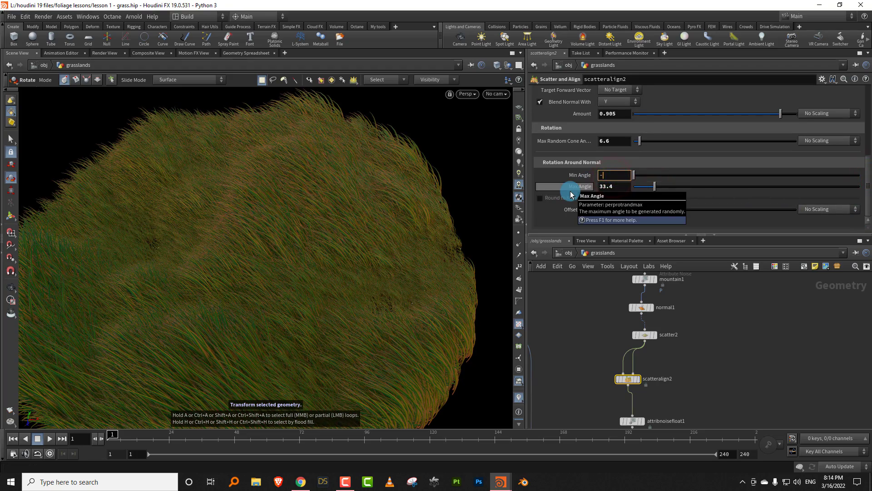
text(30)
key(Return)
key(Escape)
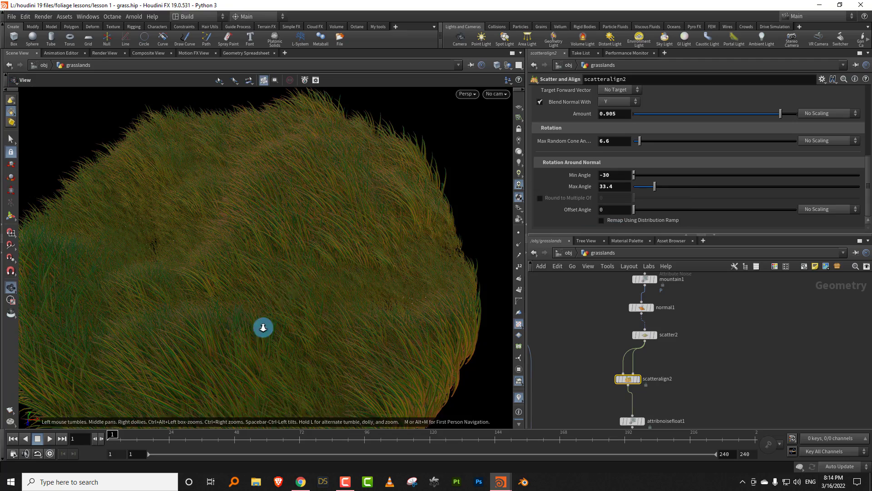
drag(261, 325, 289, 288)
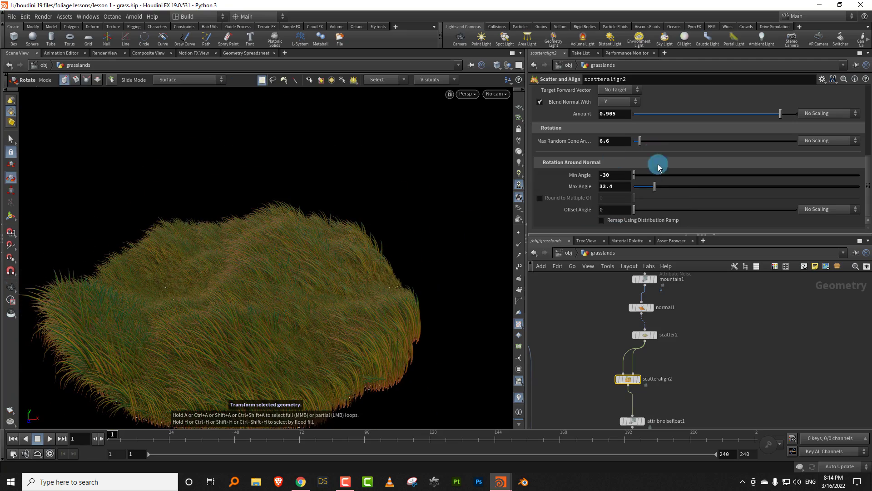
mouse_move(644, 148)
mouse_down()
mouse_move(649, 140)
mouse_move(642, 145)
mouse_up()
- Set carve1's Second U to 0.665 and its First U to 0.537
middle_drag(695, 298, 704, 440)
scroll(710, 330, down, 5)
middle_drag(653, 332, 662, 351)
scroll(665, 323, down, 2)
drag(793, 116, 787, 116)
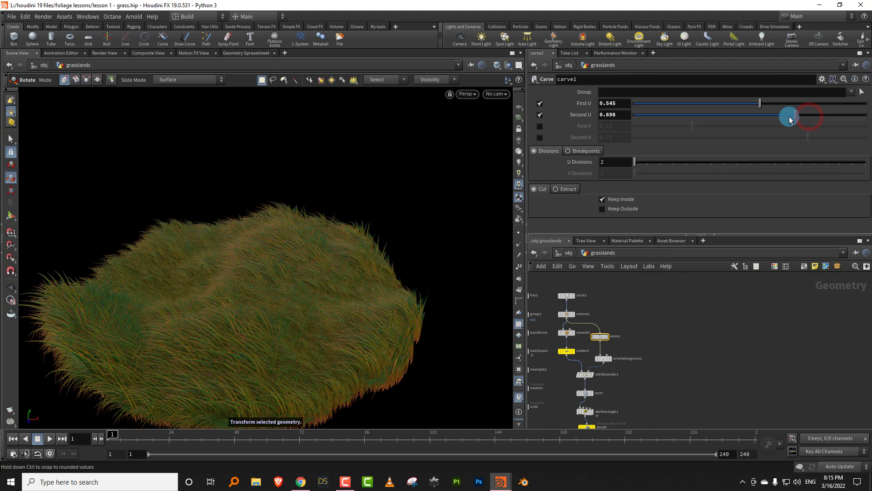
drag(737, 105, 759, 105)
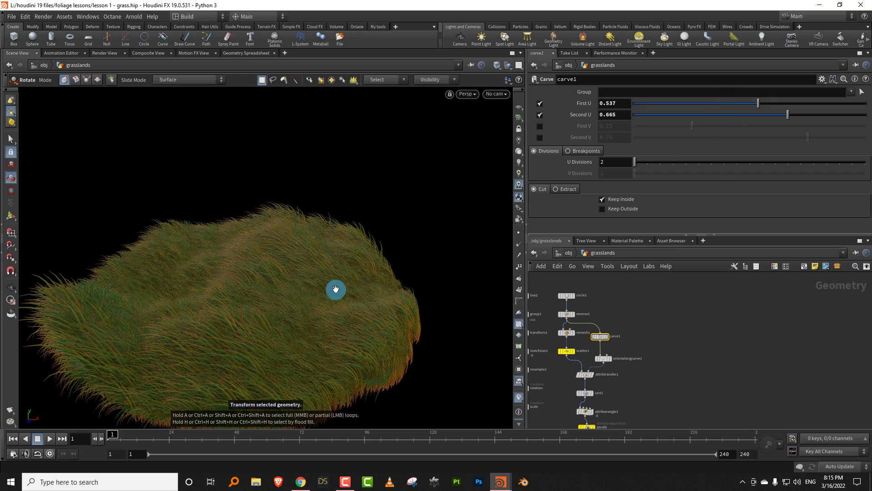
- Inspect the grass mound from above and from the side, and bypass the carve1 node
alt+drag(315, 290, 287, 339)
scroll(614, 323, up, 4)
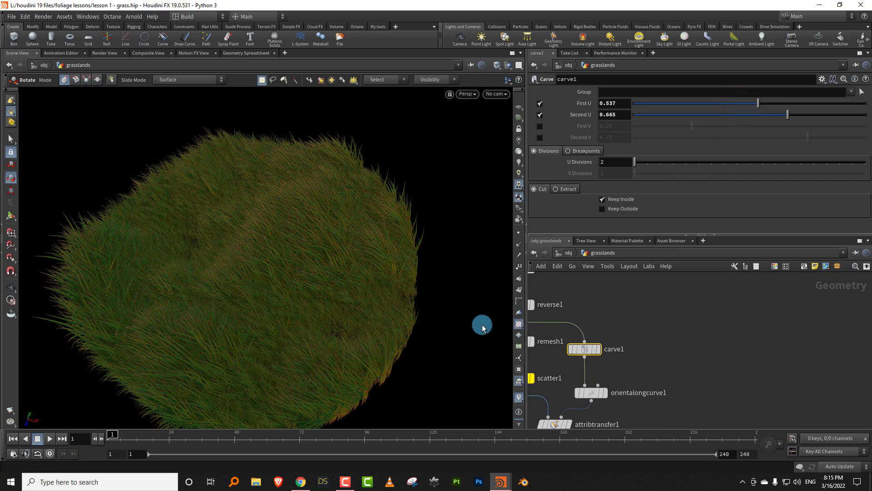
alt+drag(291, 293, 395, 261)
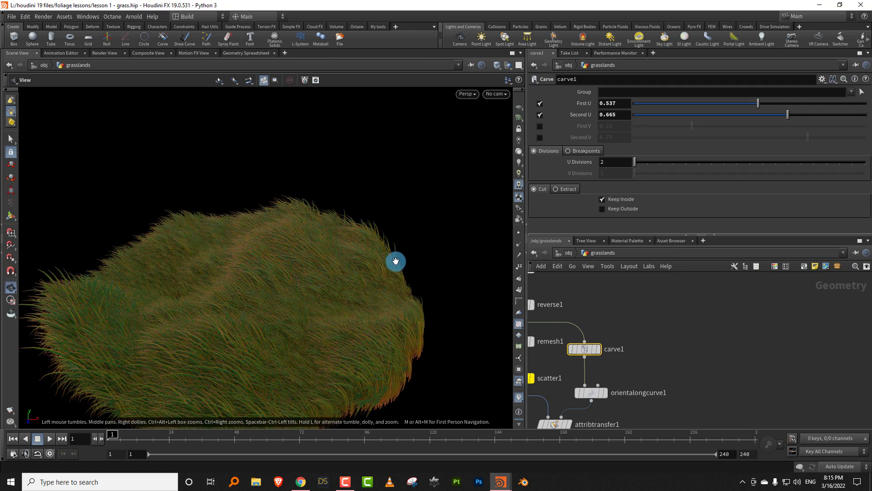
click(569, 333)
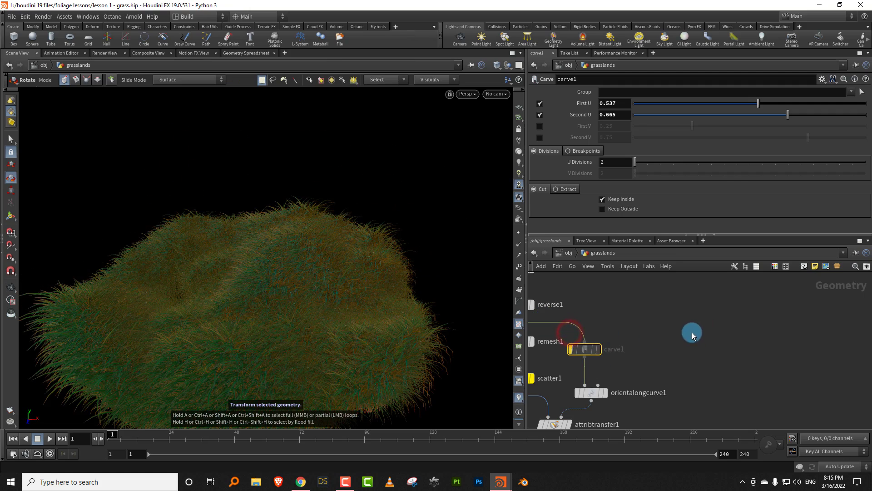
- Set scatteralign2's rotation Max Angle to 360 and check the grass mound from another side
scroll(692, 331, down, 5)
middle_drag(662, 359, 639, 313)
middle_drag(695, 371, 661, 331)
middle_drag(694, 412, 683, 328)
click(680, 344)
click(660, 325)
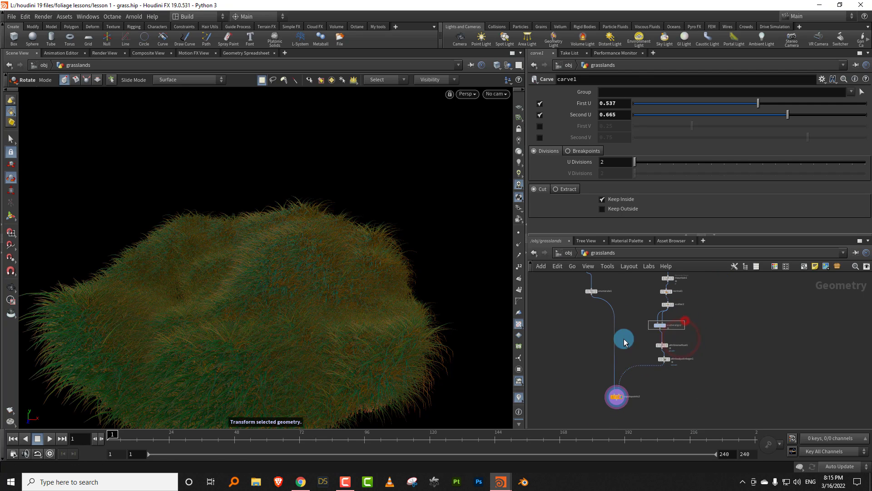
drag(780, 185, 867, 184)
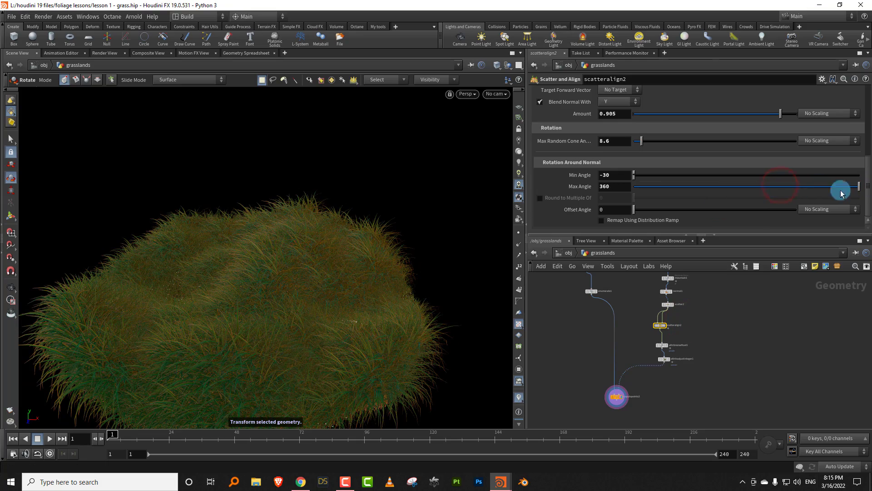
key(Escape)
mouse_move(350, 305)
mouse_down()
mouse_move(354, 339)
mouse_move(362, 309)
mouse_up()
alt+middle_drag(362, 309, 397, 318)
- Try lower bend on the blades by setting bend_control's Min Value to 0.12 and Max Value to 0.34, and inspect the mound
middle_drag(721, 328, 724, 441)
middle_drag(704, 347, 715, 455)
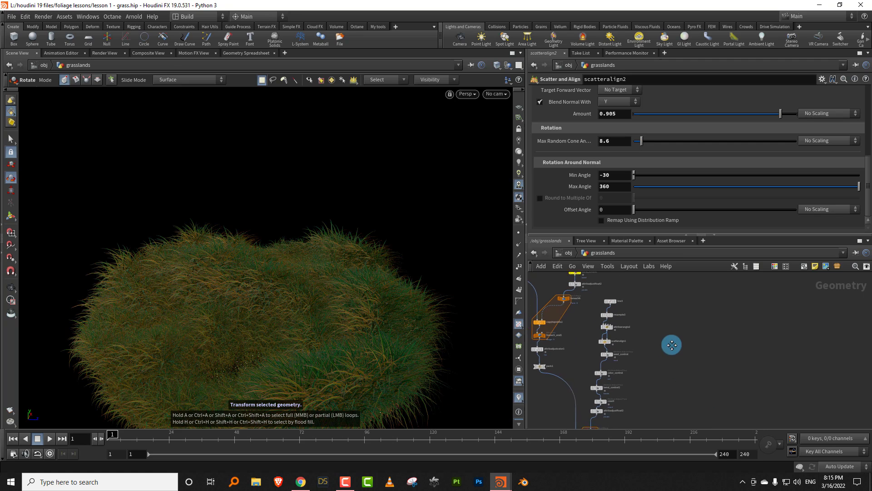
scroll(636, 372, up, 1)
scroll(642, 356, down, 2)
scroll(644, 340, up, 2)
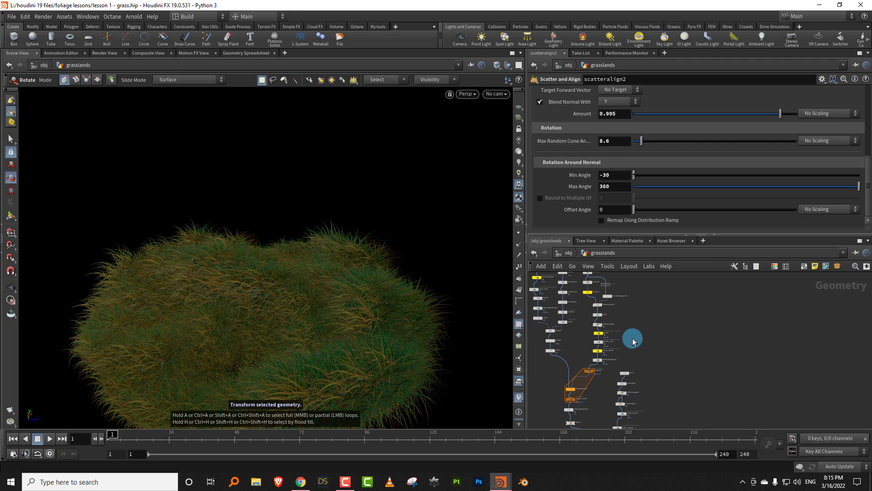
scroll(600, 346, up, 1)
click(559, 364)
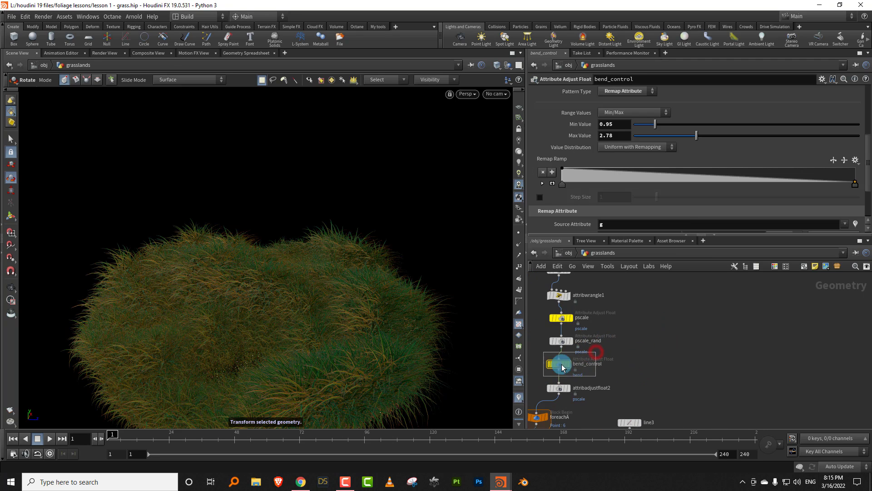
drag(666, 127, 644, 126)
drag(744, 136, 641, 137)
click(637, 126)
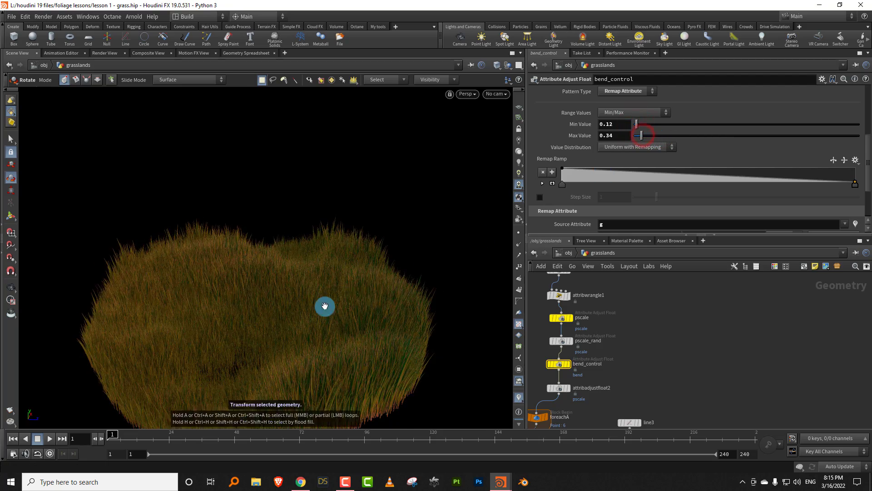
alt+drag(323, 305, 249, 313)
right_drag(282, 300, 340, 278)
- Set bend_control's Min Value to 0.58 and Max Value to 1.75
mouse_move(641, 135)
mouse_down()
mouse_move(685, 136)
mouse_move(647, 127)
mouse_up()
click(660, 130)
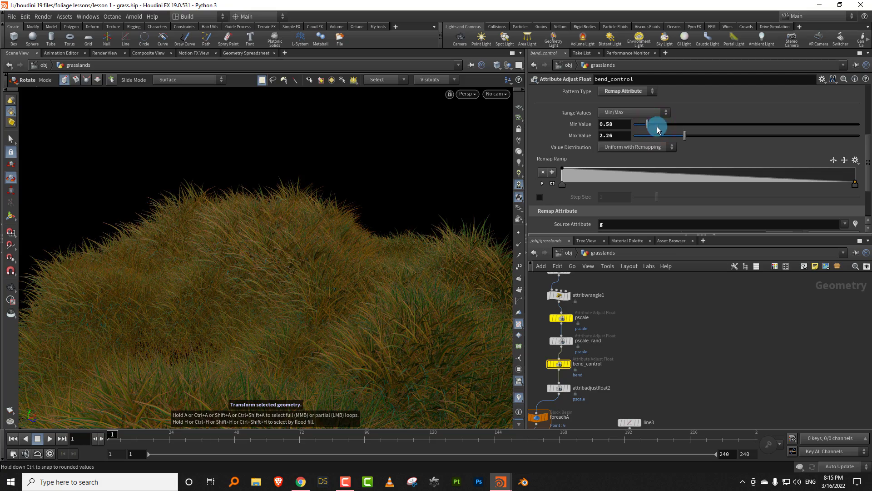
click(673, 136)
mouse_move(318, 279)
alt+mouse_down()
mouse_move(290, 268)
mouse_move(329, 284)
mouse_move(294, 277)
mouse_move(316, 271)
alt+mouse_up()
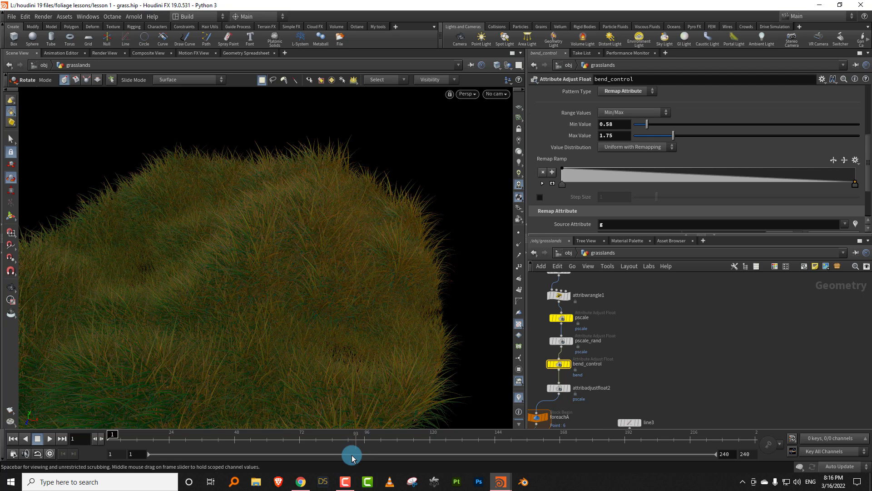
click(347, 482)
click(346, 481)
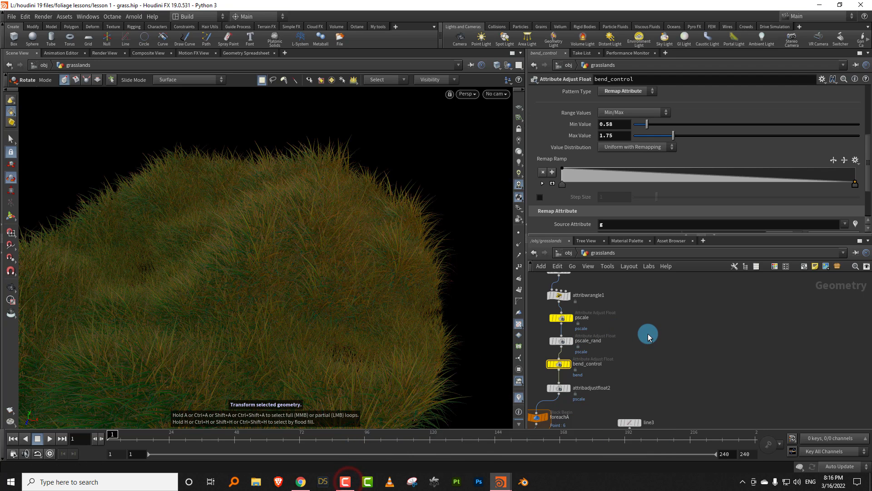